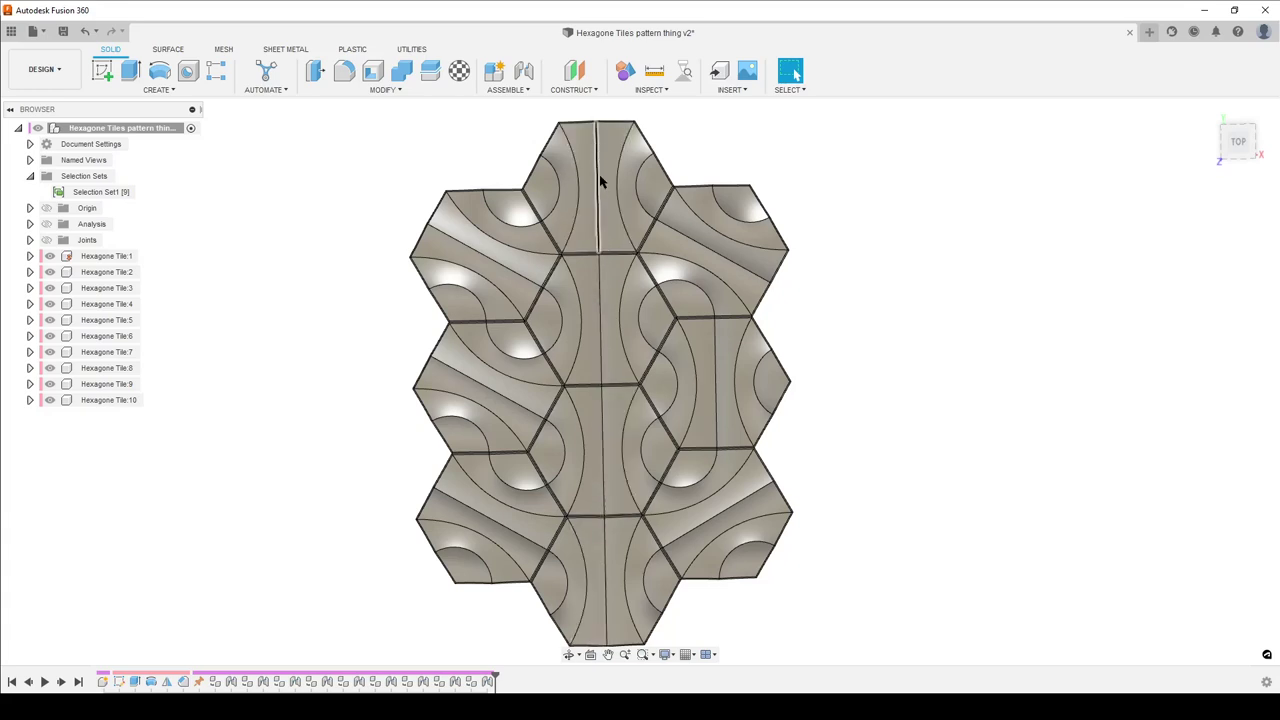
Step: Switch to the Photos window with hextiles.jpg and erase all existing pen annotations from the image
mouse_move(614, 334)
shift+middle_down()
mouse_move(984, 481)
mouse_move(905, 491)
mouse_move(848, 556)
shift+middle_up()
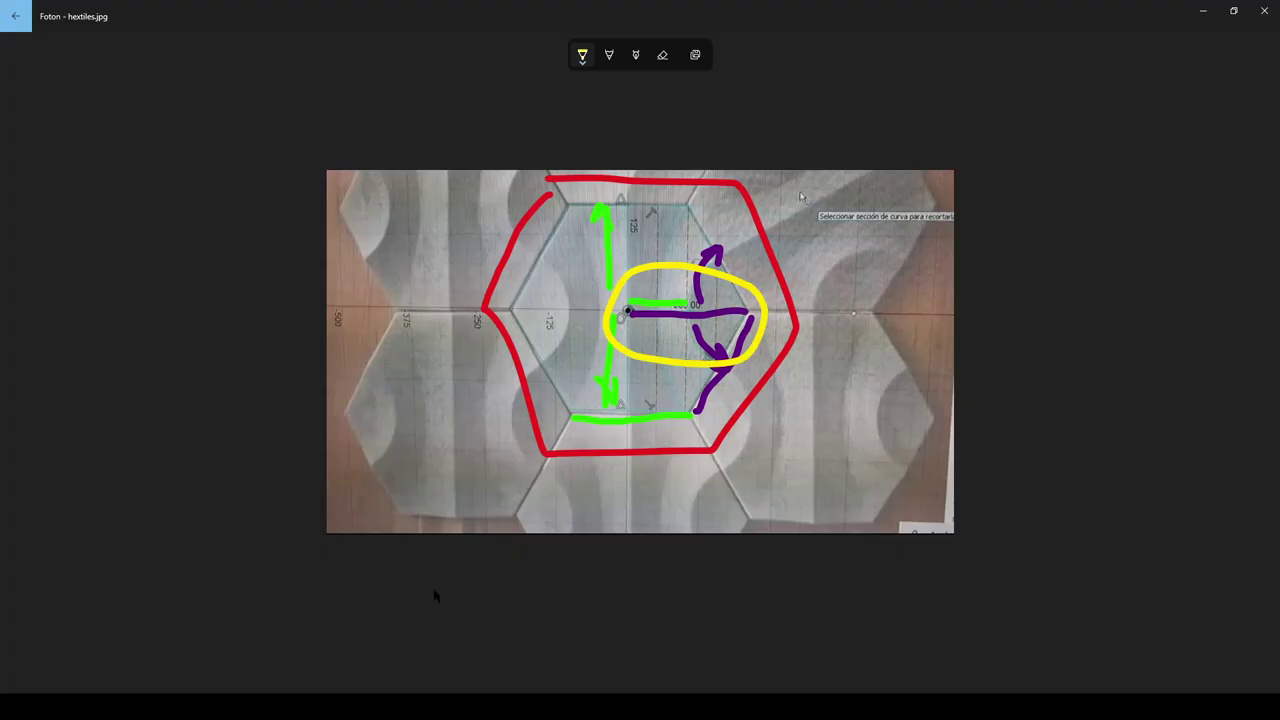
click(662, 55)
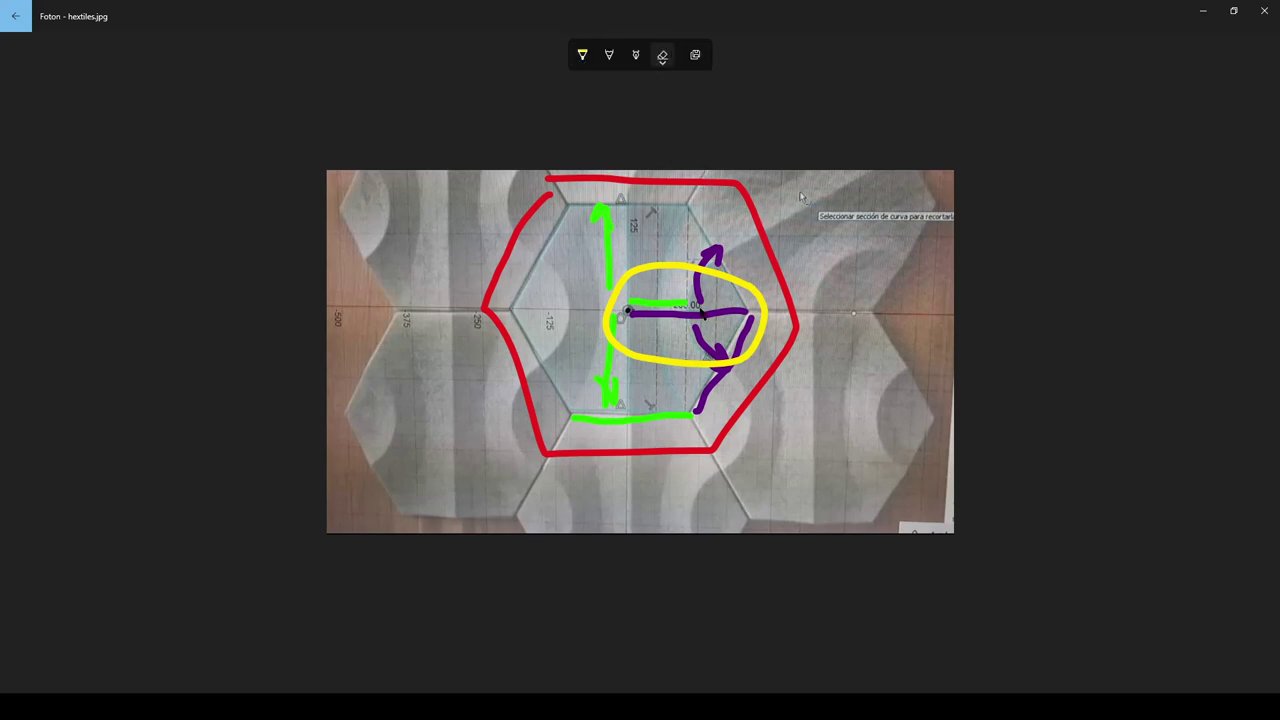
click(763, 265)
mouse_move(763, 265)
mouse_down()
mouse_move(674, 312)
mouse_move(650, 304)
mouse_move(596, 226)
mouse_move(611, 384)
mouse_move(653, 422)
mouse_move(711, 269)
mouse_up()
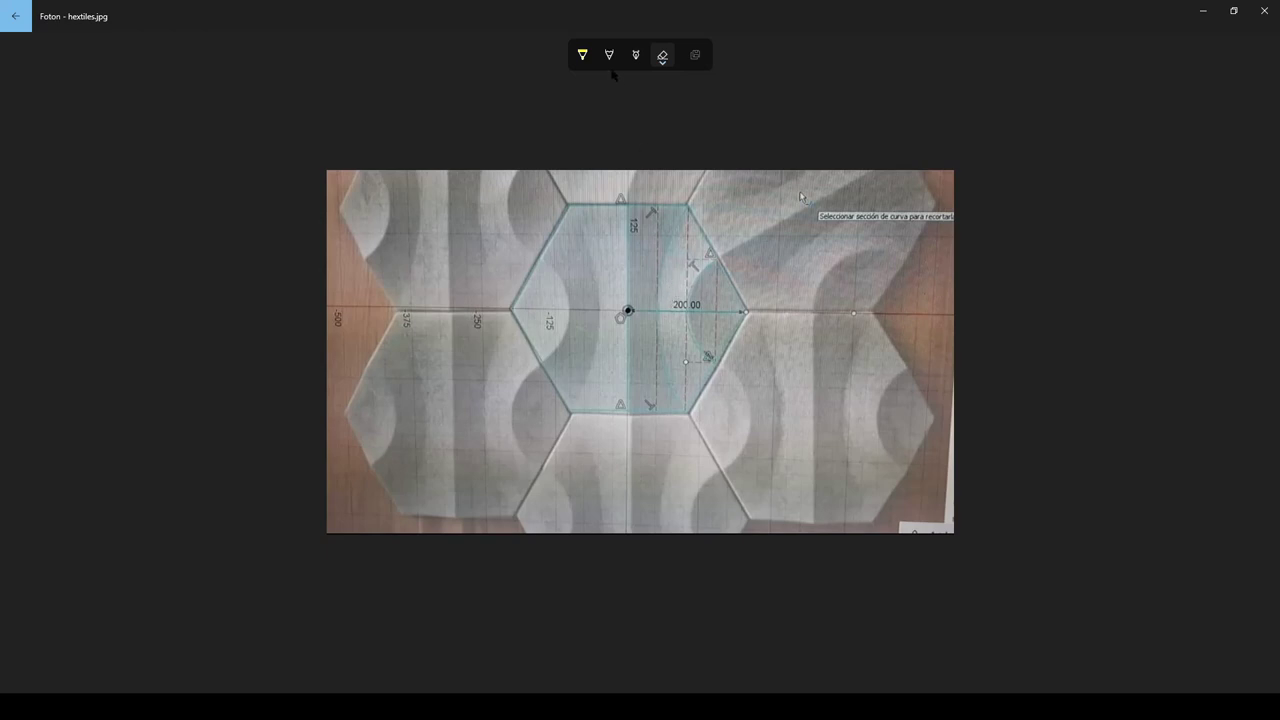
Step: Circle the 200.00 dimension in yellow and outline the triangle between the hexagon's center, side corner and adjacent lower corner
click(582, 55)
mouse_move(708, 303)
mouse_down()
mouse_move(676, 278)
mouse_move(661, 308)
mouse_move(682, 330)
mouse_move(710, 294)
mouse_up()
drag(629, 314, 748, 314)
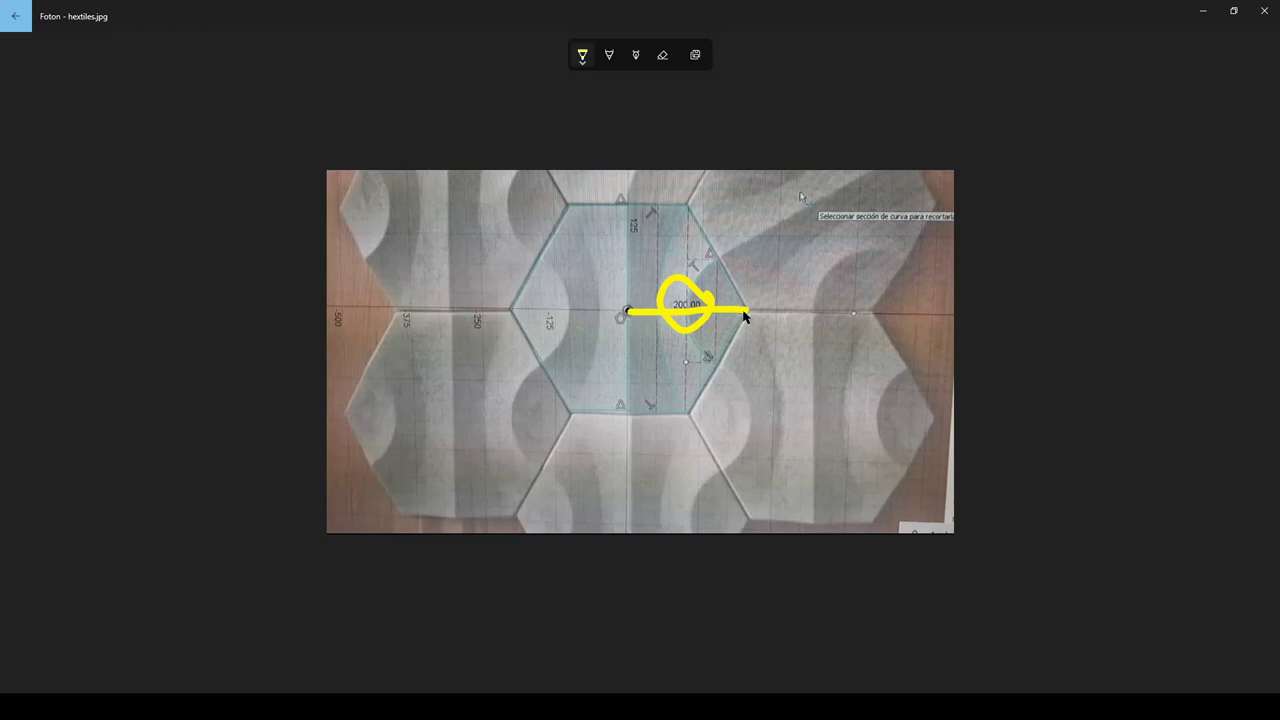
drag(744, 316, 687, 416)
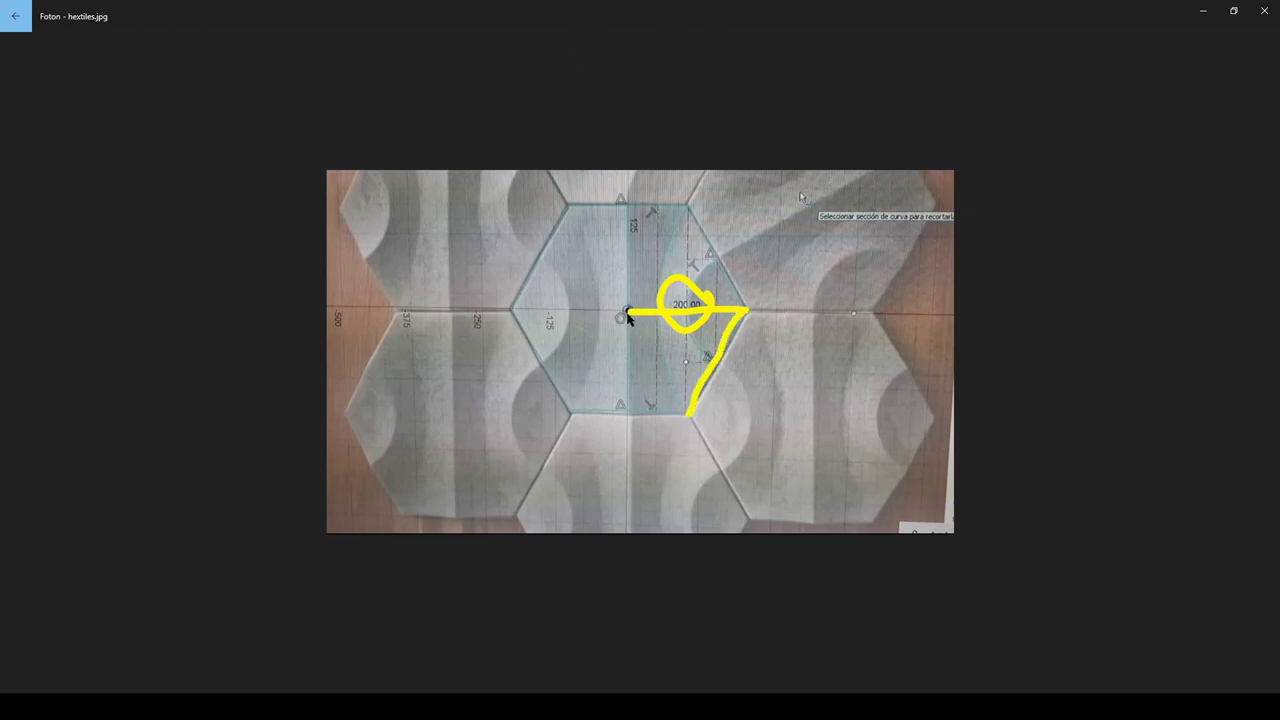
drag(628, 318, 688, 412)
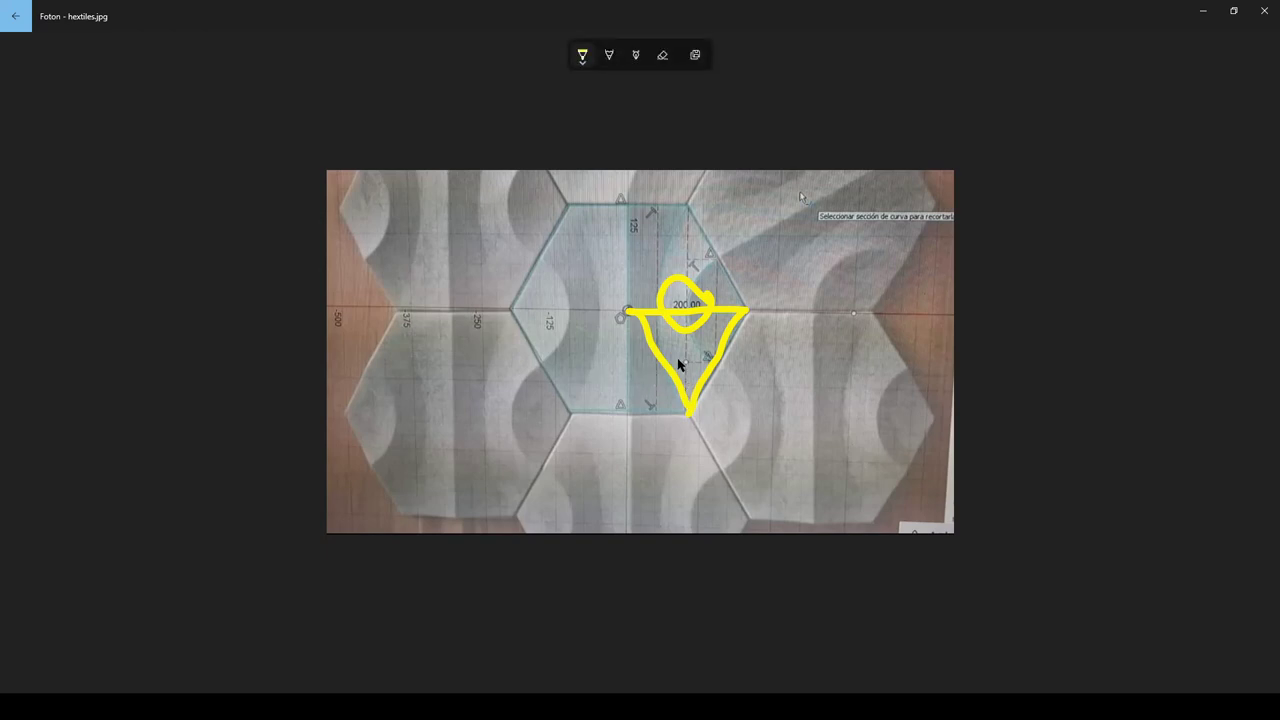
Step: Write 200 in yellow below the central hexagon and draw a vertical line with end ticks across its full height
mouse_move(598, 434)
mouse_down()
mouse_move(618, 456)
mouse_move(638, 440)
mouse_move(668, 455)
mouse_up()
click(663, 445)
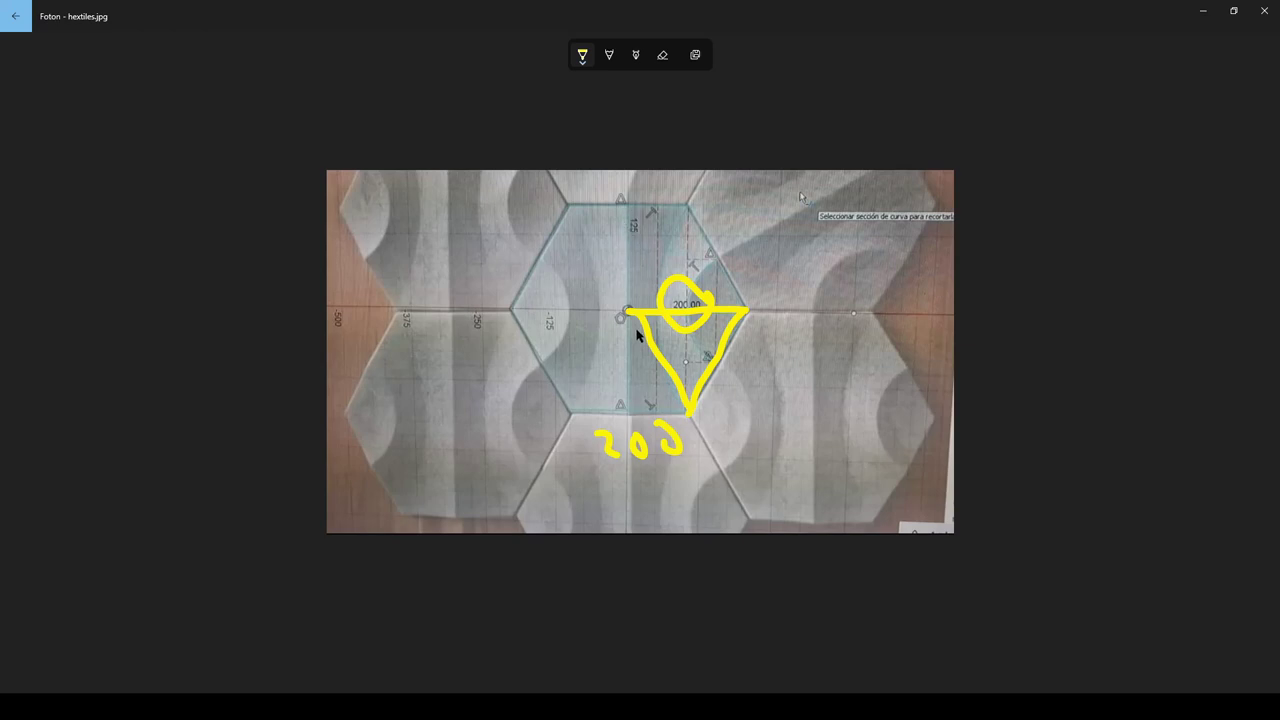
mouse_move(623, 414)
mouse_down()
mouse_move(631, 206)
mouse_move(620, 200)
mouse_move(634, 207)
mouse_up()
drag(614, 411, 628, 410)
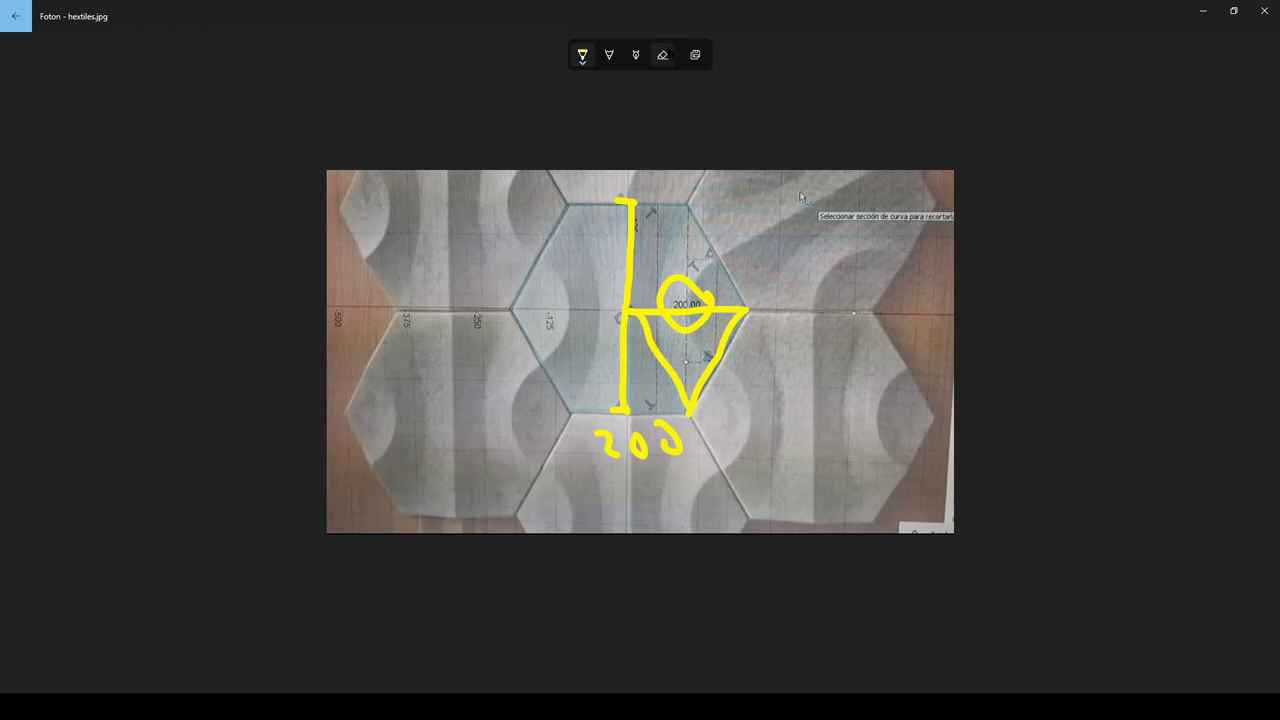
Step: Erase all the yellow annotations from the image
click(662, 55)
mouse_move(710, 283)
mouse_down()
mouse_move(643, 341)
mouse_move(608, 351)
mouse_move(719, 377)
mouse_move(617, 398)
mouse_move(570, 476)
mouse_up()
drag(632, 221, 622, 213)
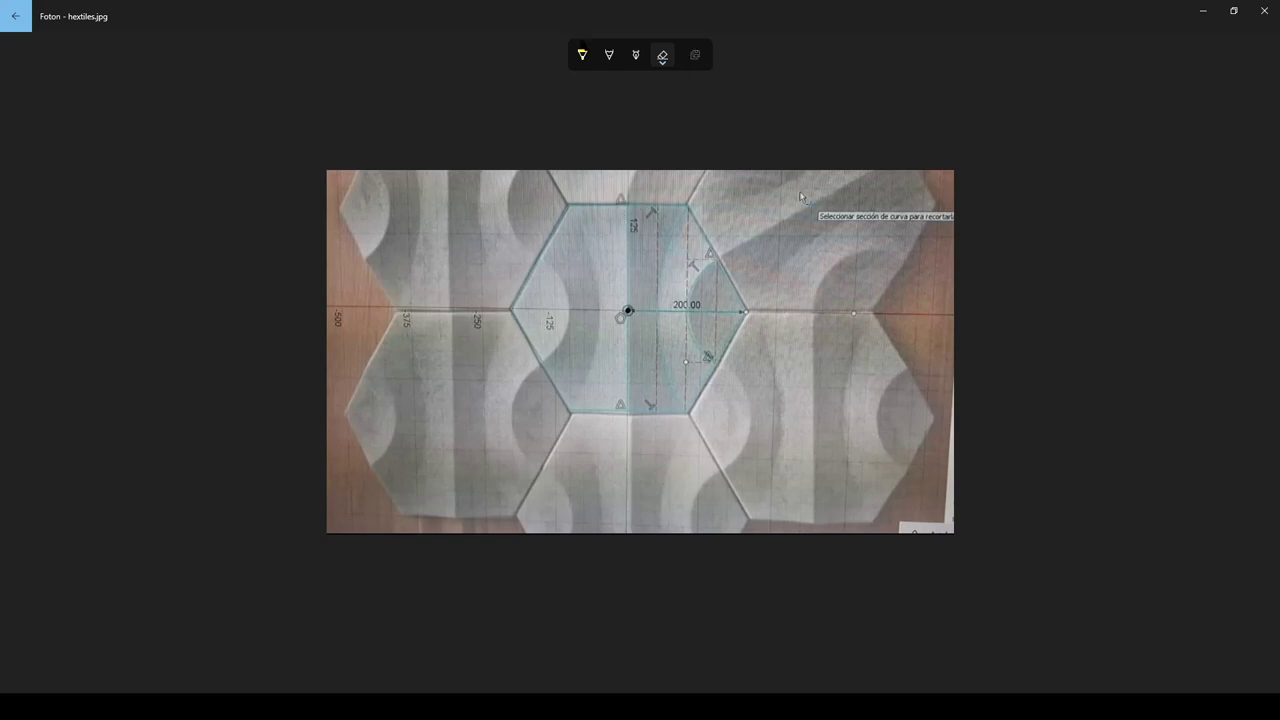
Step: Draw a yellow outline around the central hexagon tile and mark its vertical center line in dark green
click(582, 55)
mouse_move(553, 190)
mouse_down()
mouse_move(513, 229)
mouse_move(480, 318)
mouse_move(546, 456)
mouse_move(709, 463)
mouse_move(769, 413)
mouse_move(809, 337)
mouse_move(754, 186)
mouse_move(546, 188)
mouse_up()
click(582, 56)
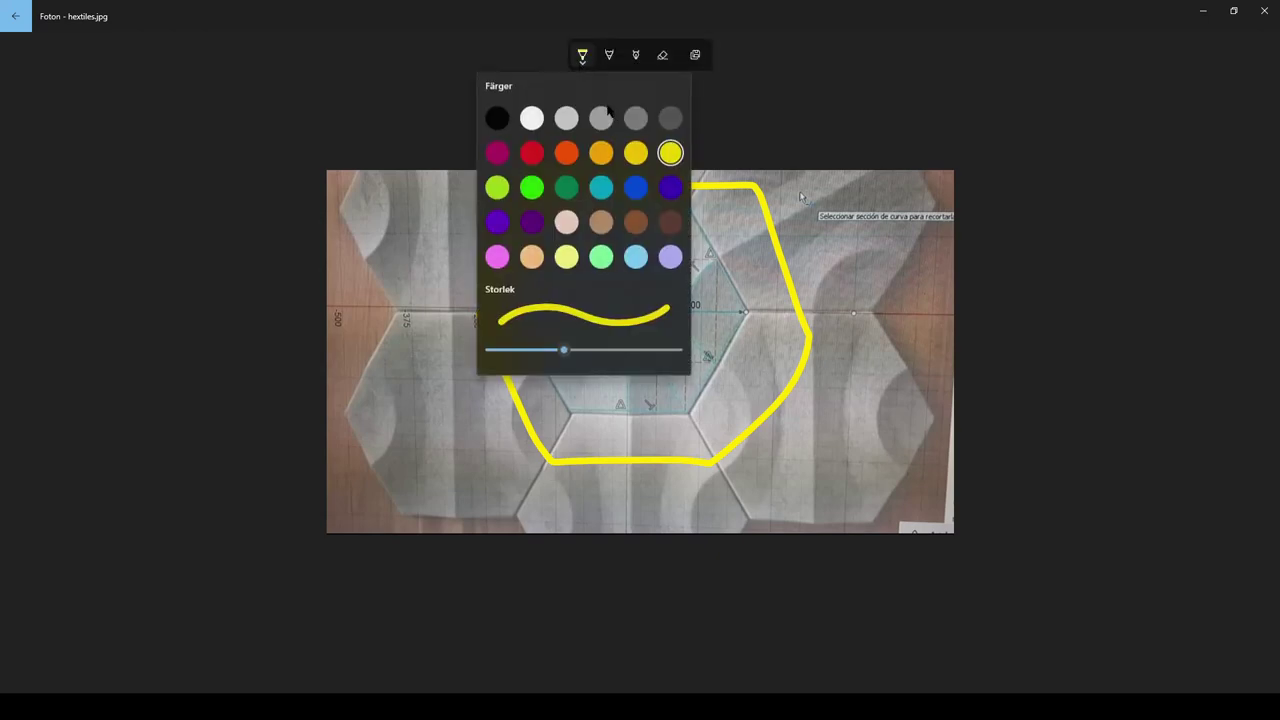
click(566, 186)
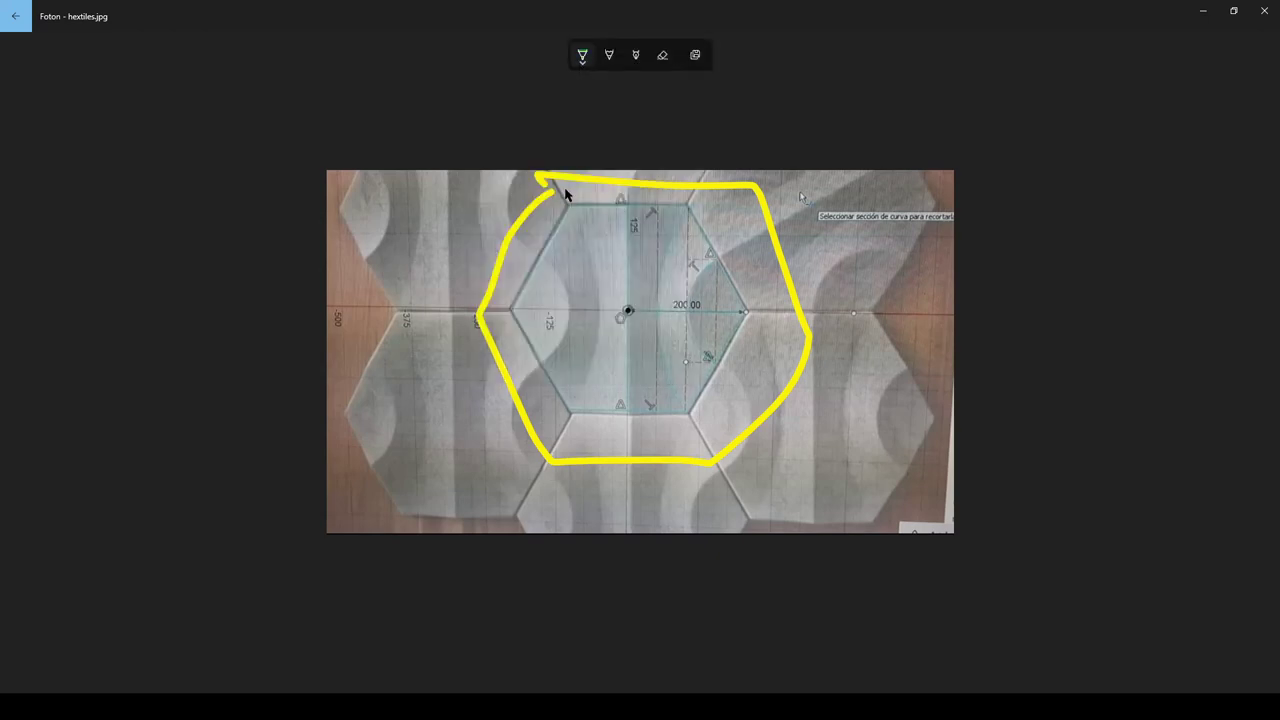
drag(625, 211, 630, 418)
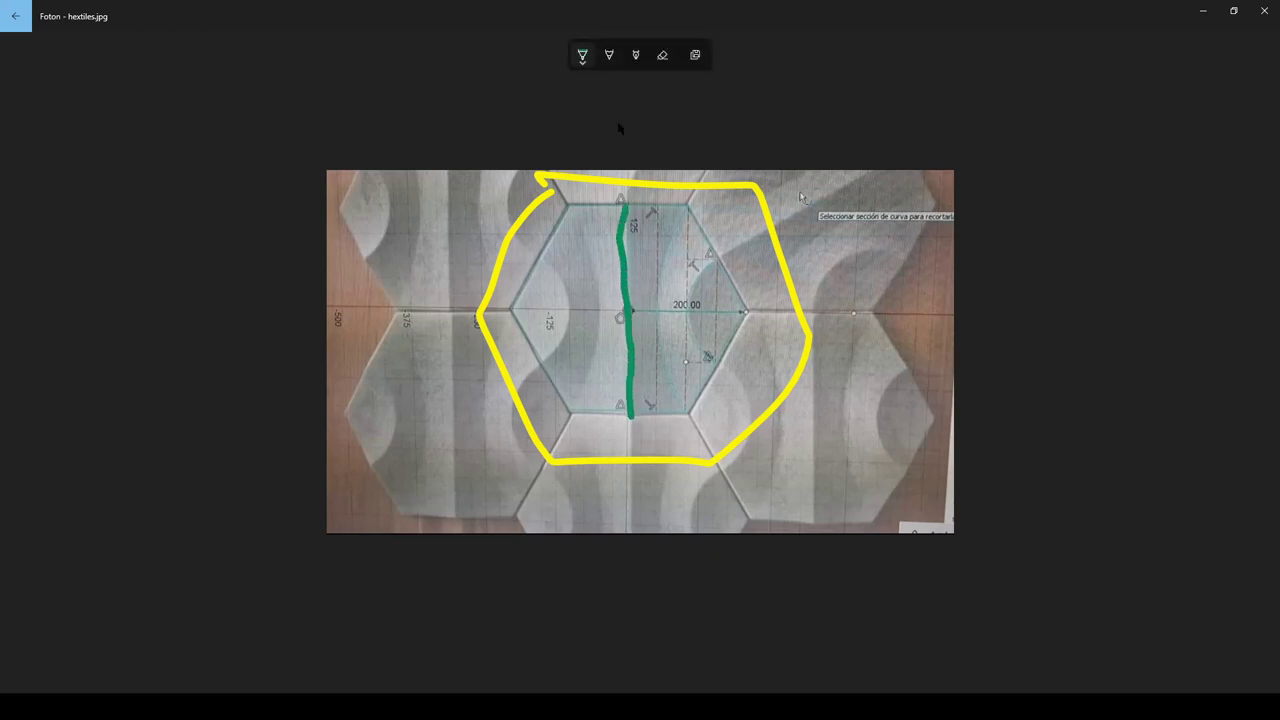
Step: Trace the arc around the central hexagon's right corner in blue and mark that corner with a dot
click(582, 57)
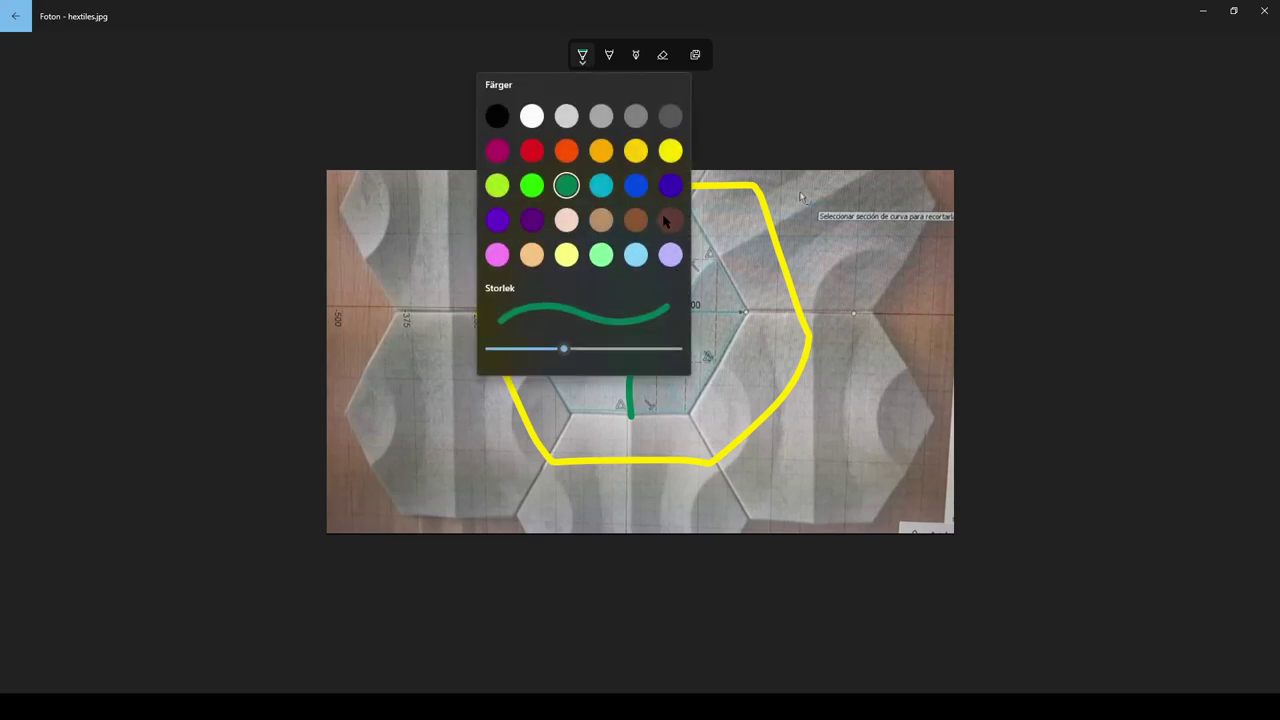
click(630, 186)
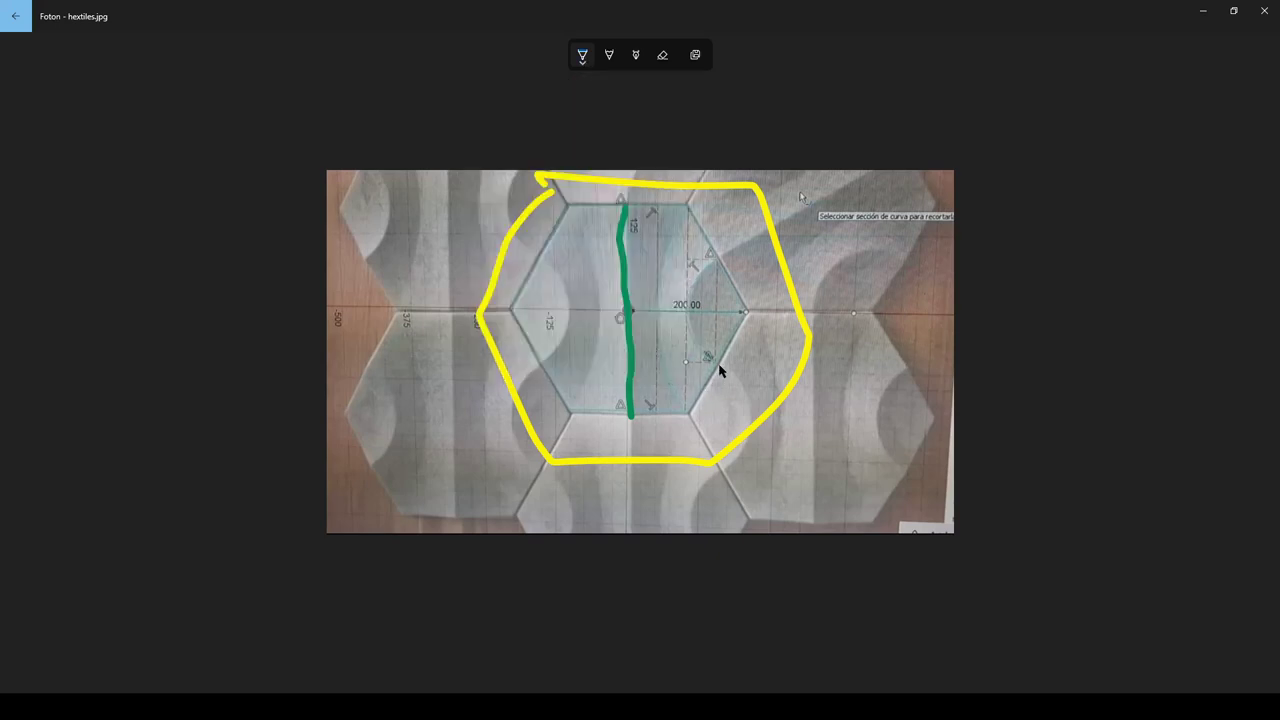
mouse_move(718, 366)
mouse_down()
mouse_move(685, 310)
mouse_move(713, 263)
mouse_up()
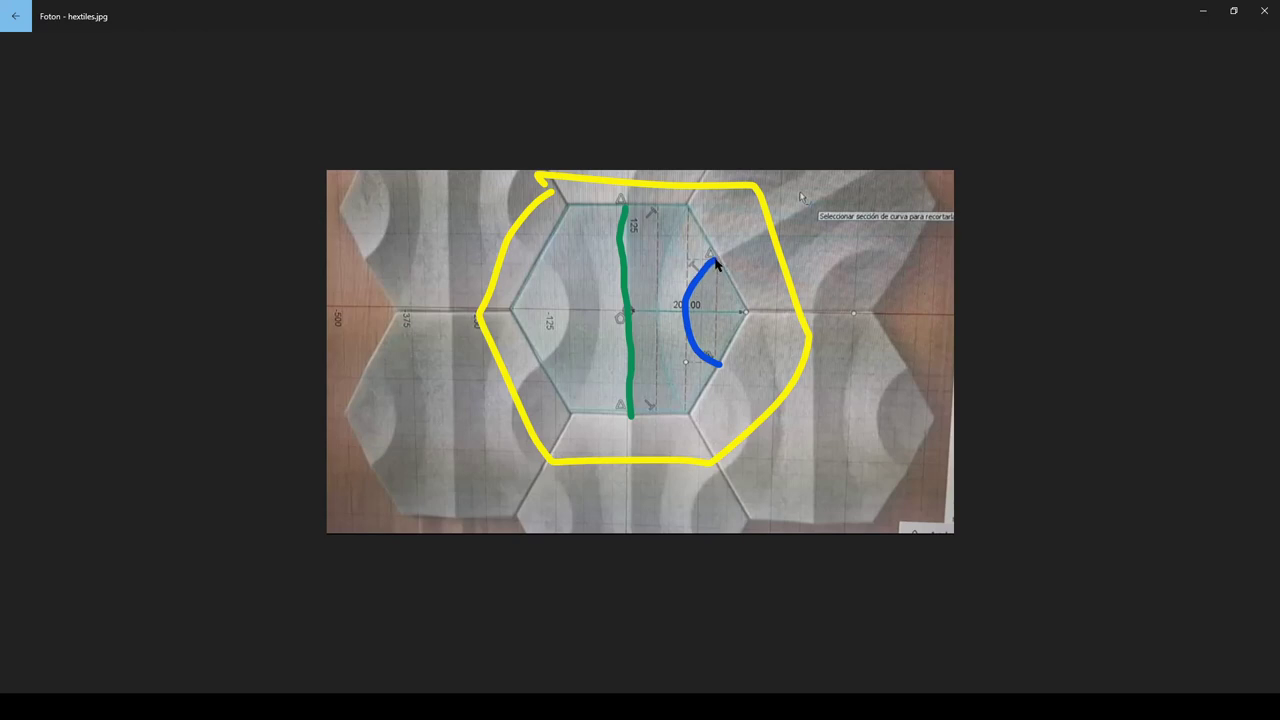
drag(745, 306, 749, 318)
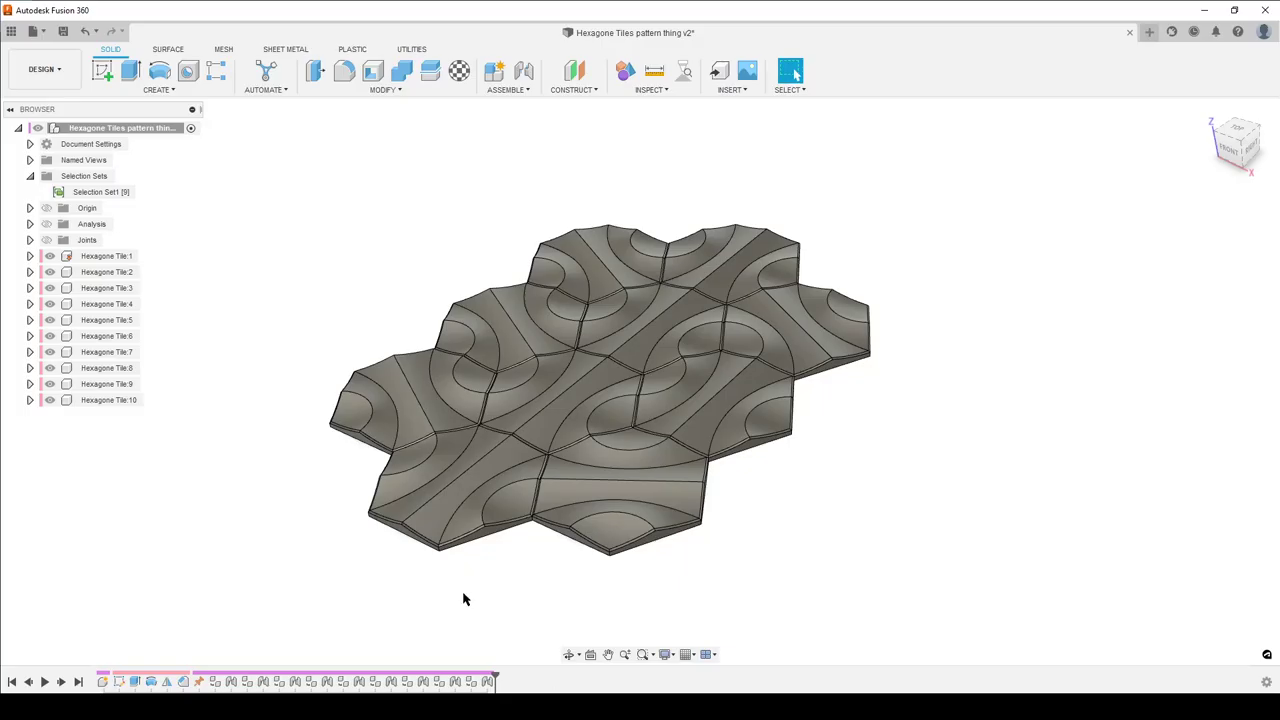
Step: In Fusion 360, hide the tiles in Selection Set1 so only Hexagone Tile:1 is shown, and fit it in view
click(143, 192)
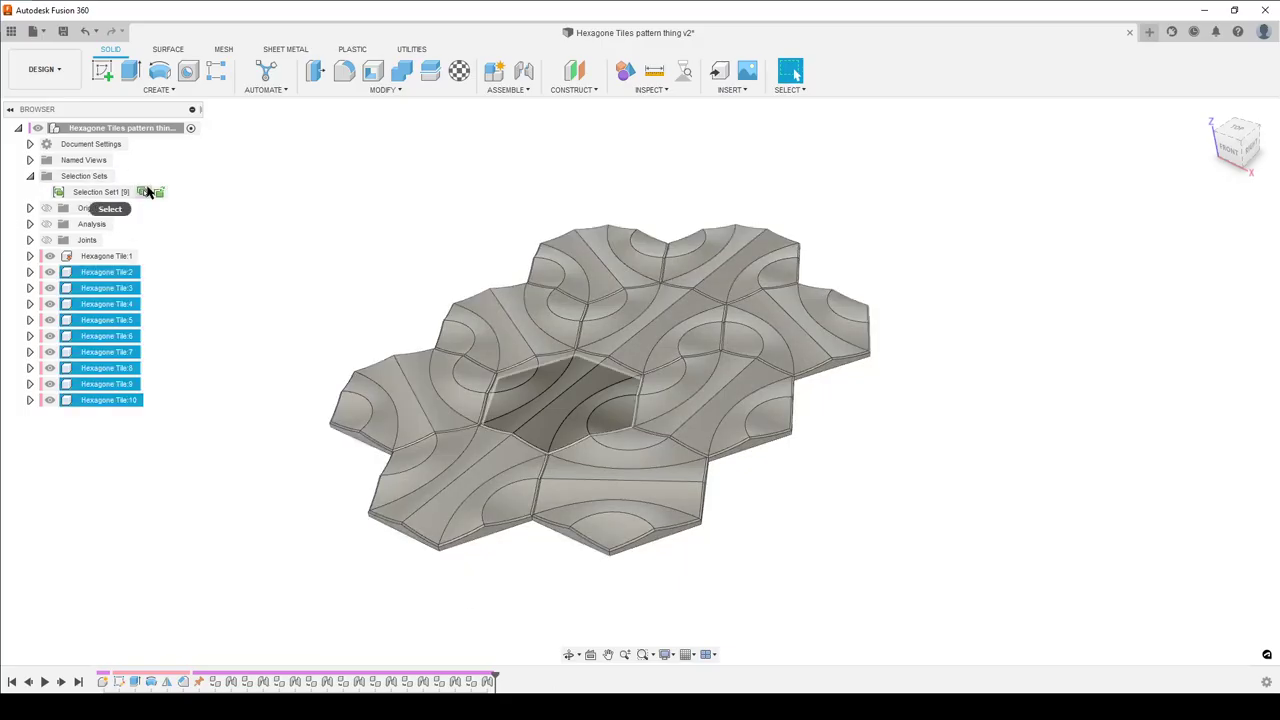
key(v)
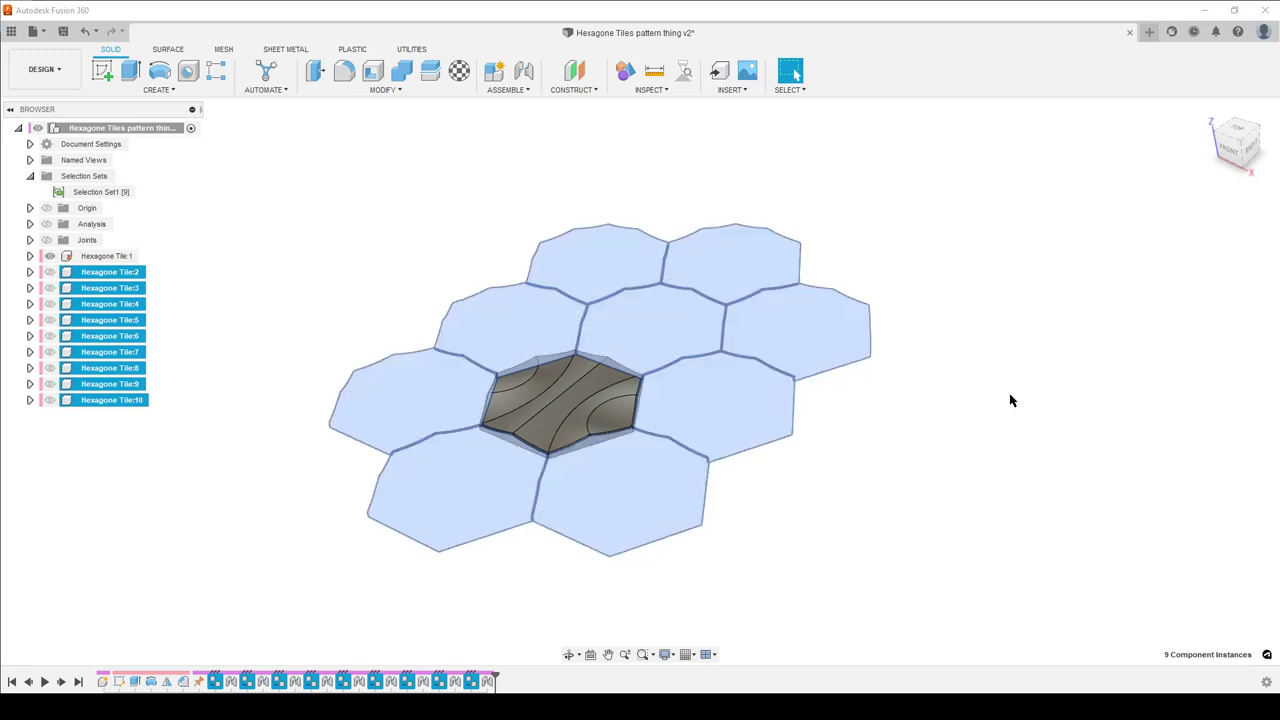
key(F6)
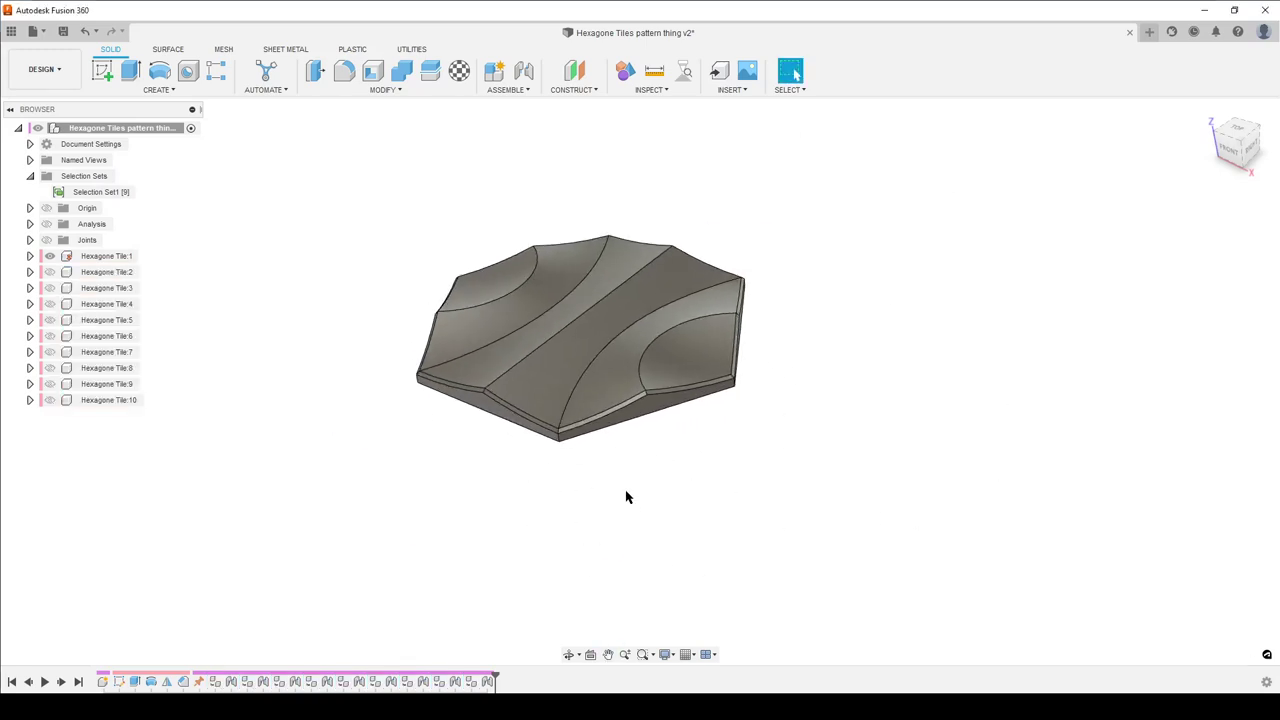
Step: Examine the edge profile and curved top surface of Hexagone Tile:1 from several sides
shift+middle_drag(518, 498, 554, 377)
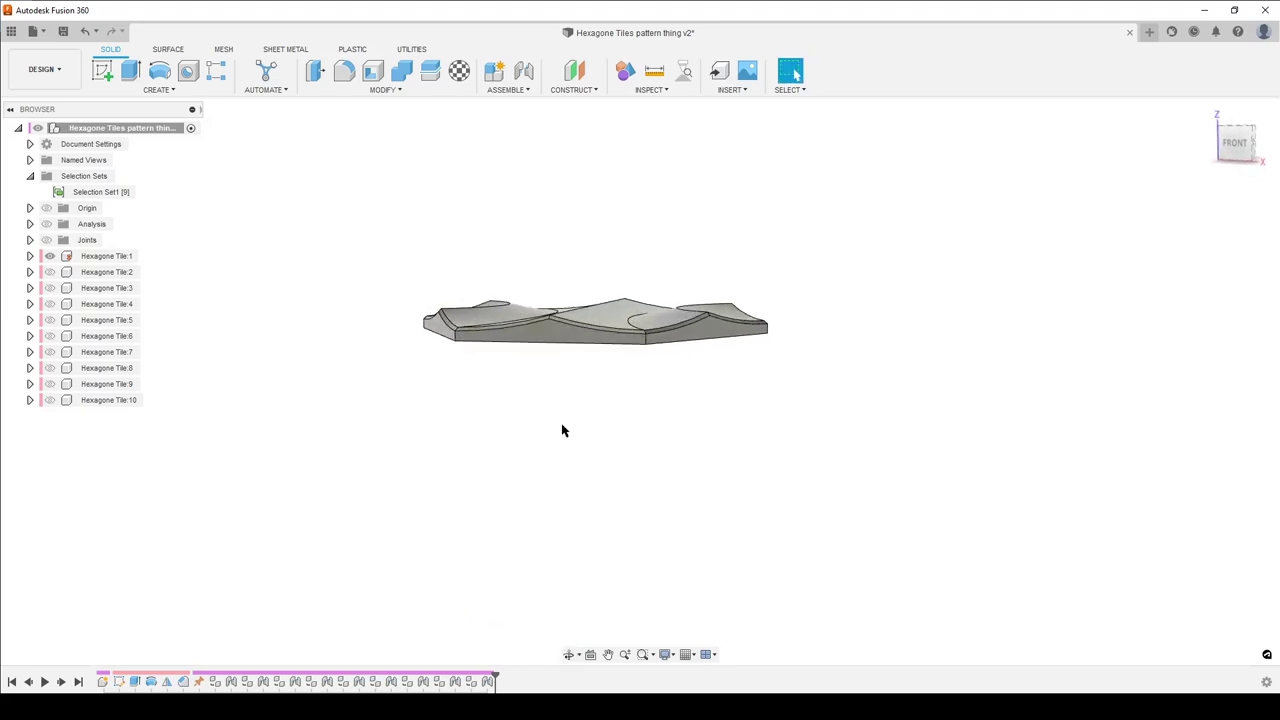
scroll(562, 430, up, 1)
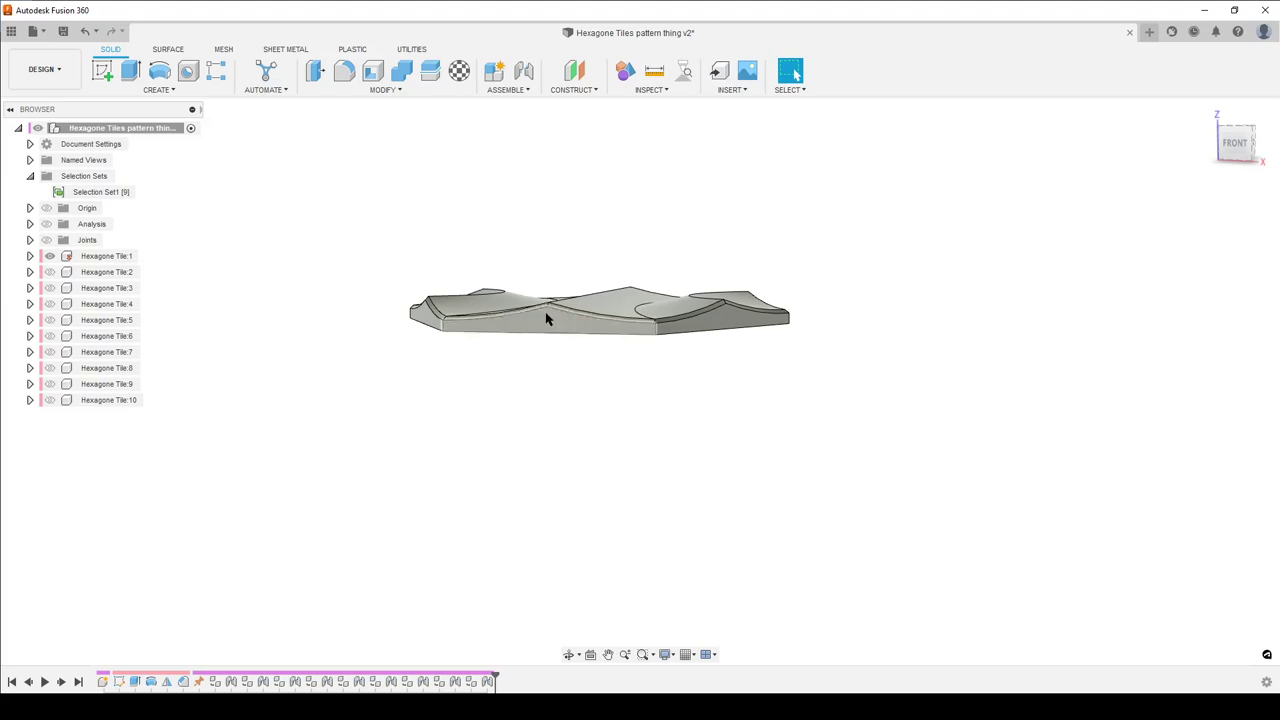
shift+middle_drag(774, 423, 466, 435)
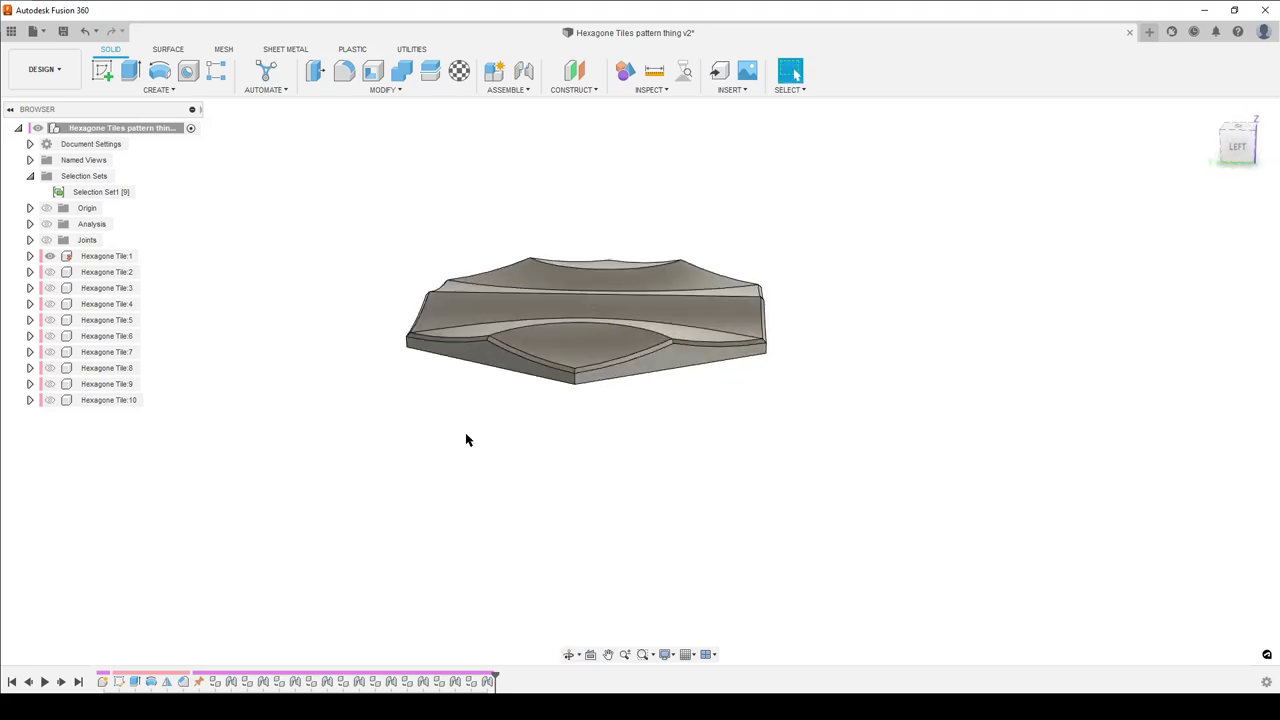
drag(699, 436, 660, 466)
key(Escape)
shift+middle_drag(695, 498, 716, 481)
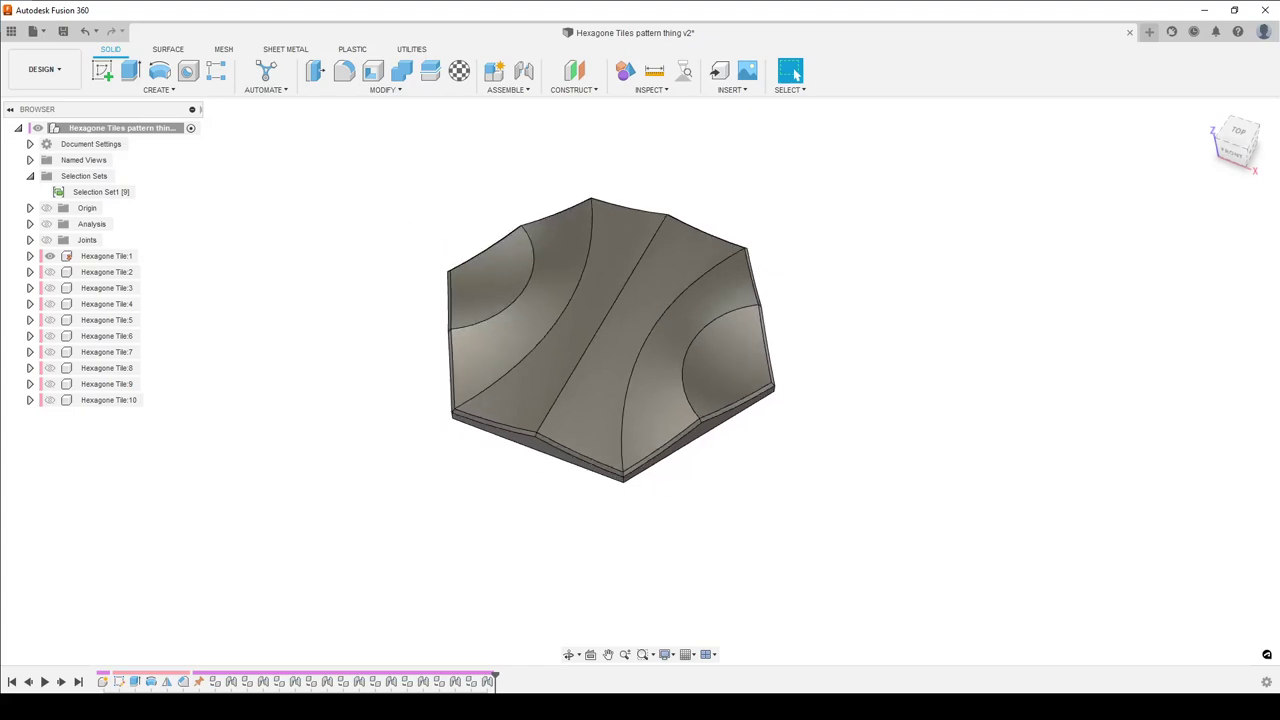
Step: Return to the annotated photo and mark the hexagon's bottom edge and lower right edge with yellow strokes
key(alt+Tab)
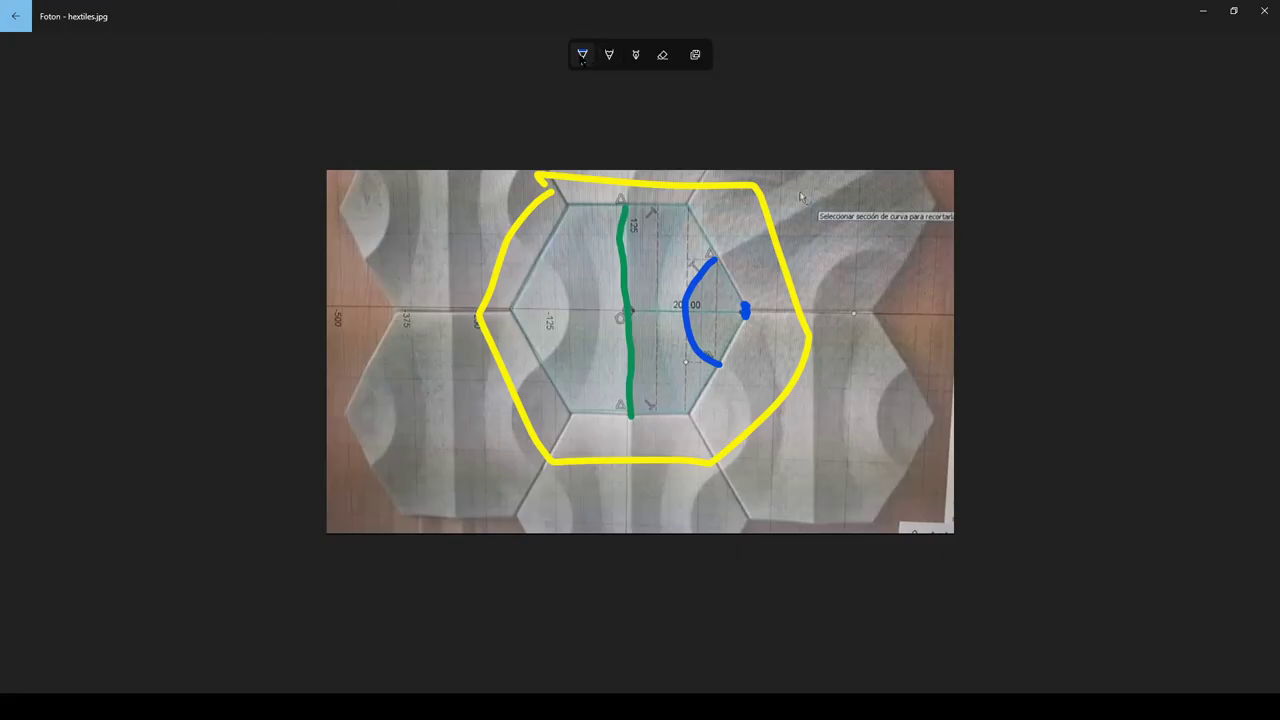
click(582, 55)
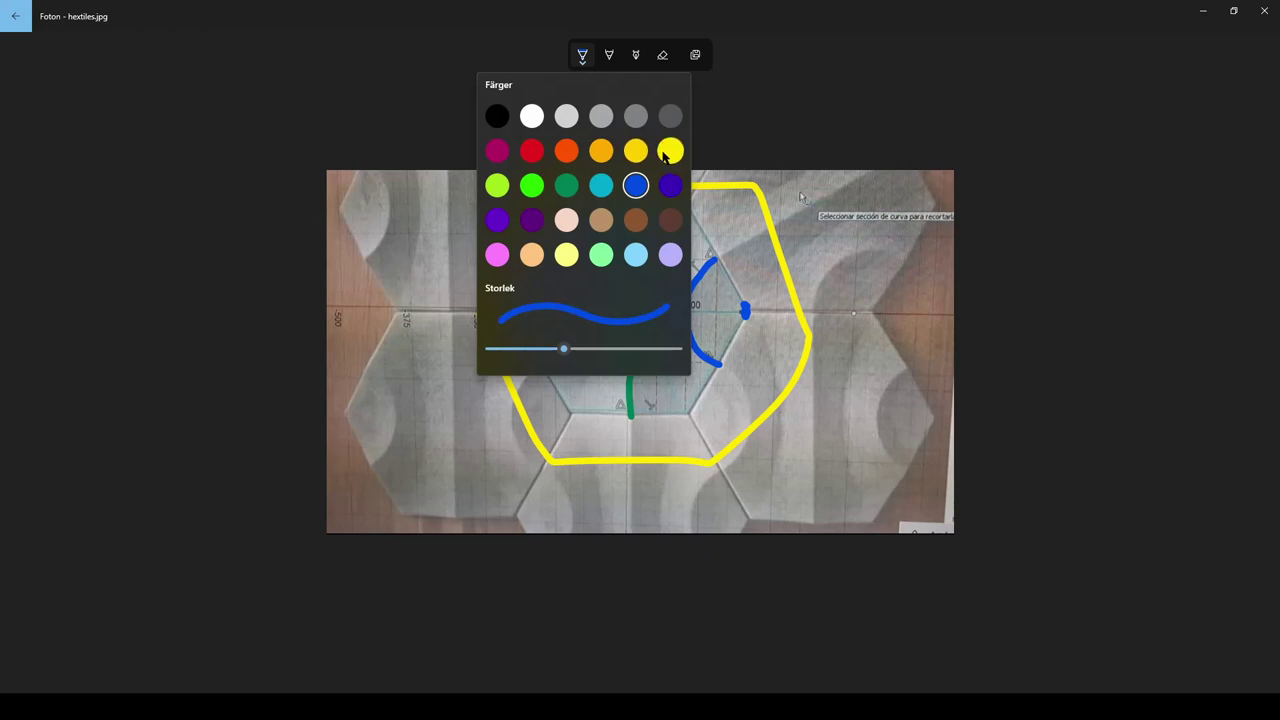
click(670, 150)
drag(573, 424, 663, 422)
drag(750, 321, 710, 407)
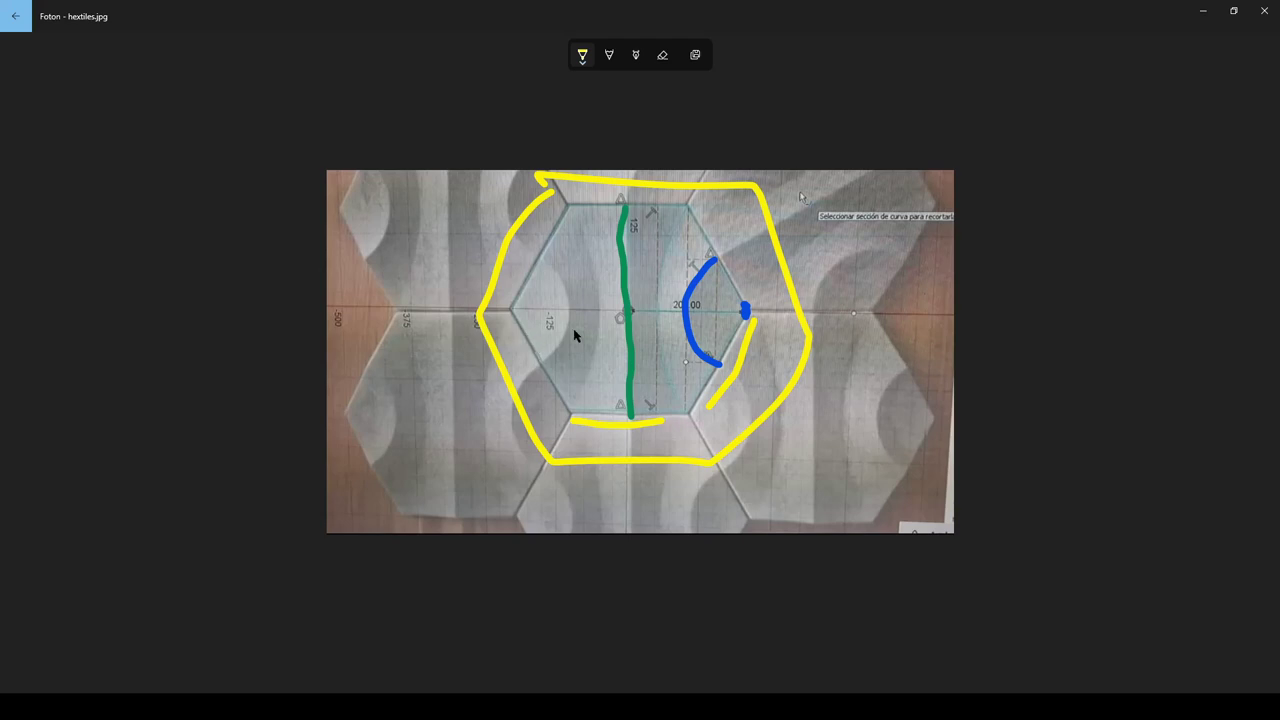
Step: Draw a dark green horizontal line from the hexagon's center to the blue arc
click(582, 55)
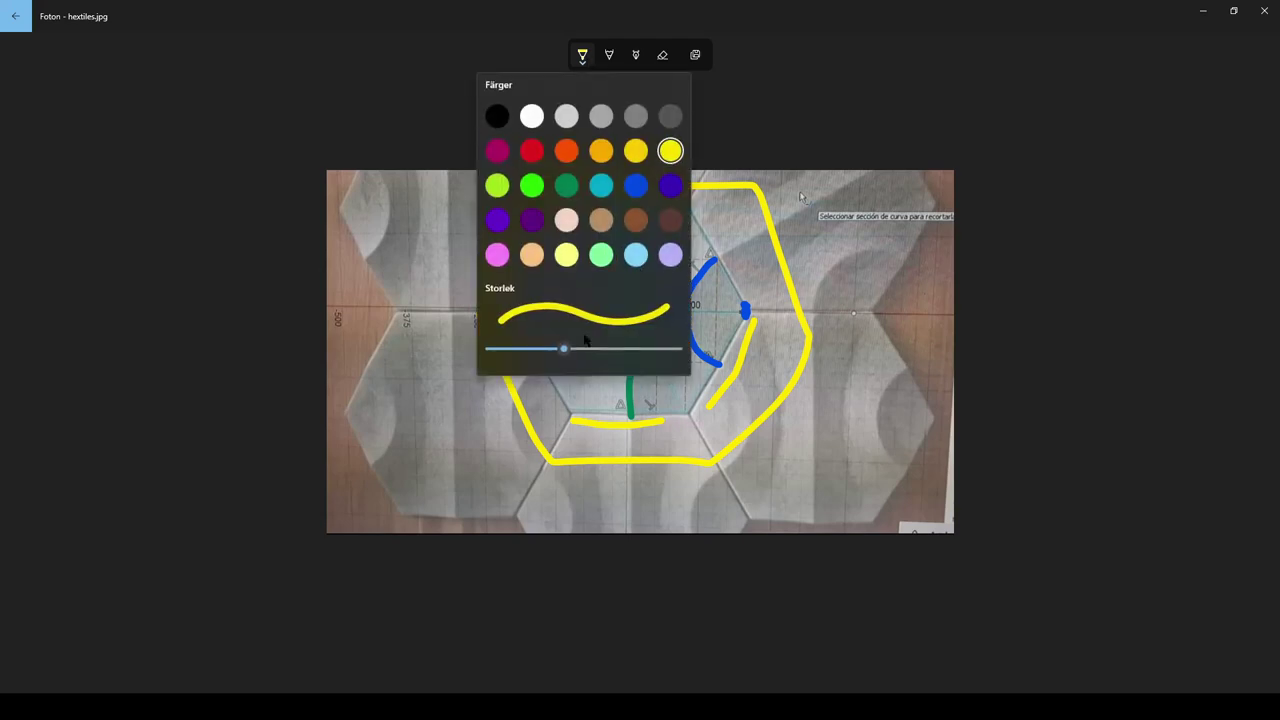
click(565, 186)
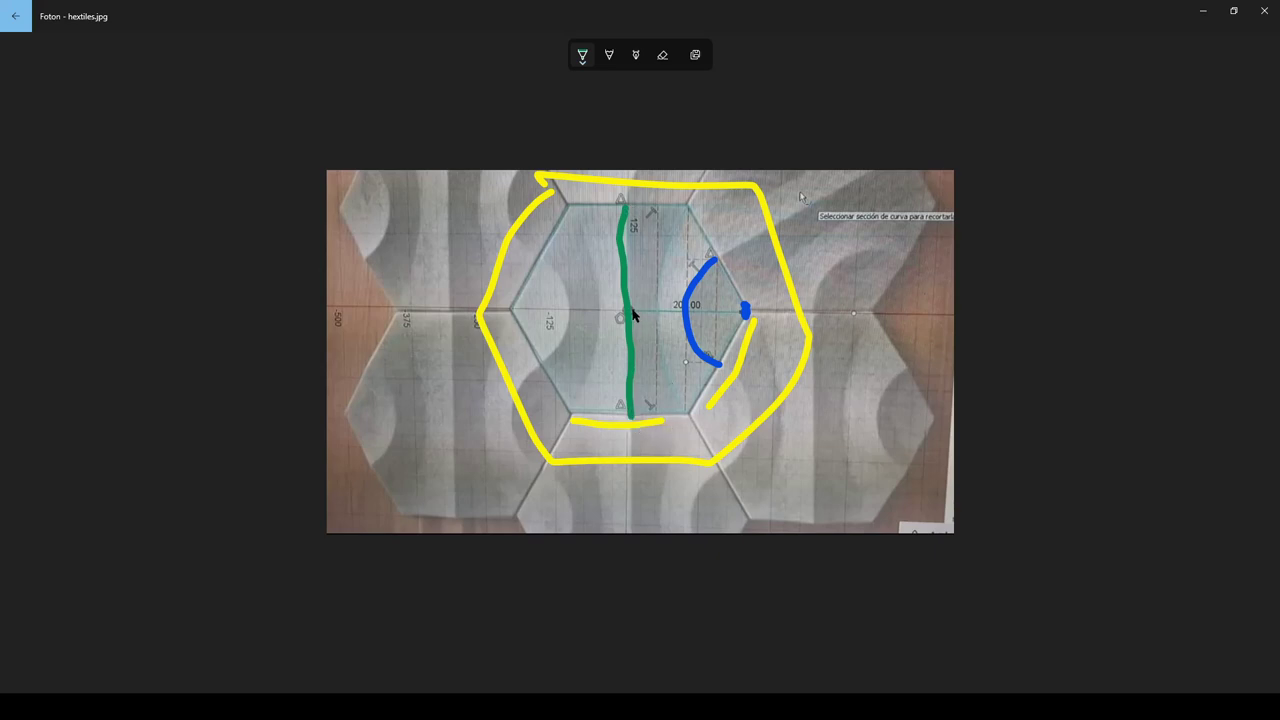
drag(632, 314, 686, 311)
Step: Trace the hexagon's lower right edge in blue and draw a blue horizontal line from its center to the right corner
click(583, 57)
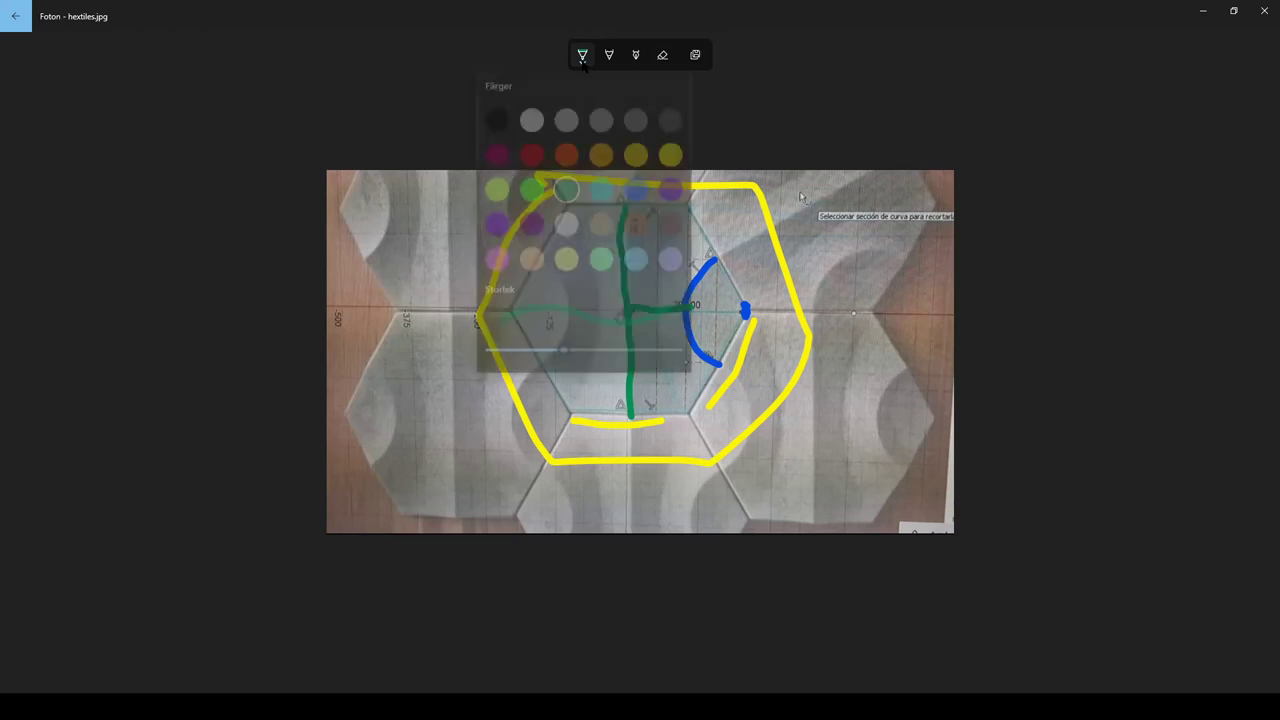
click(632, 188)
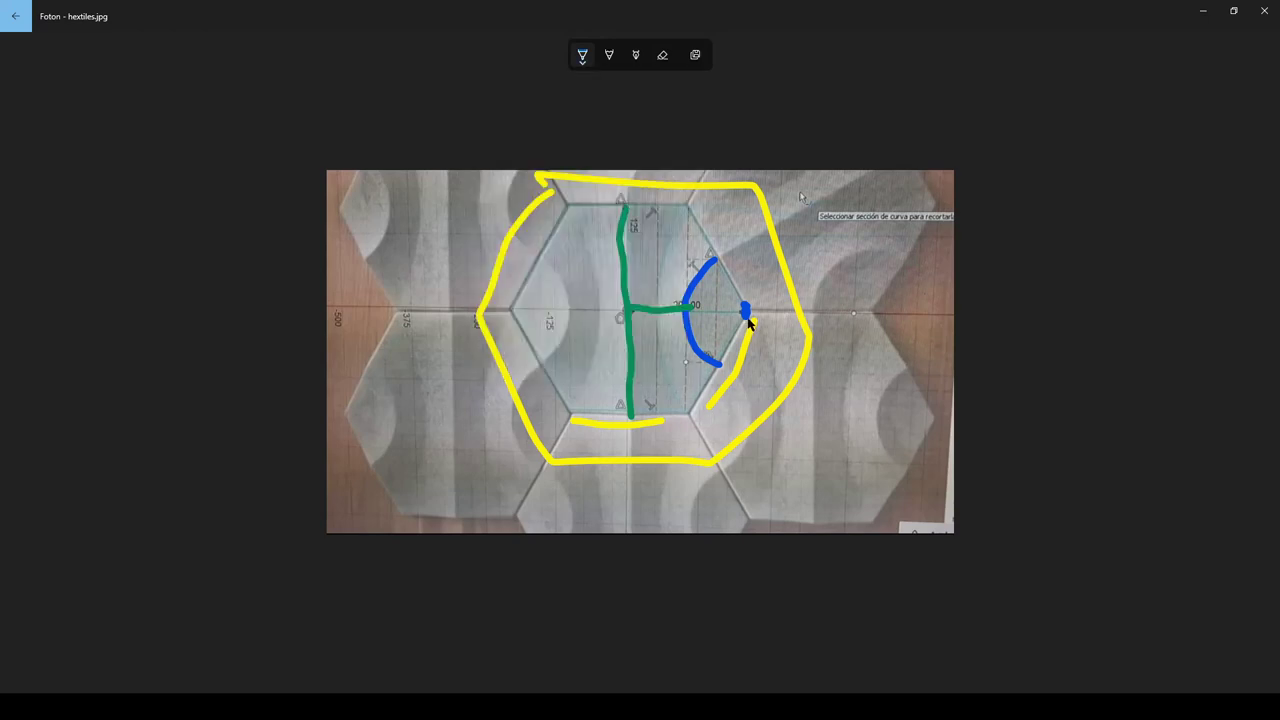
drag(749, 322, 690, 414)
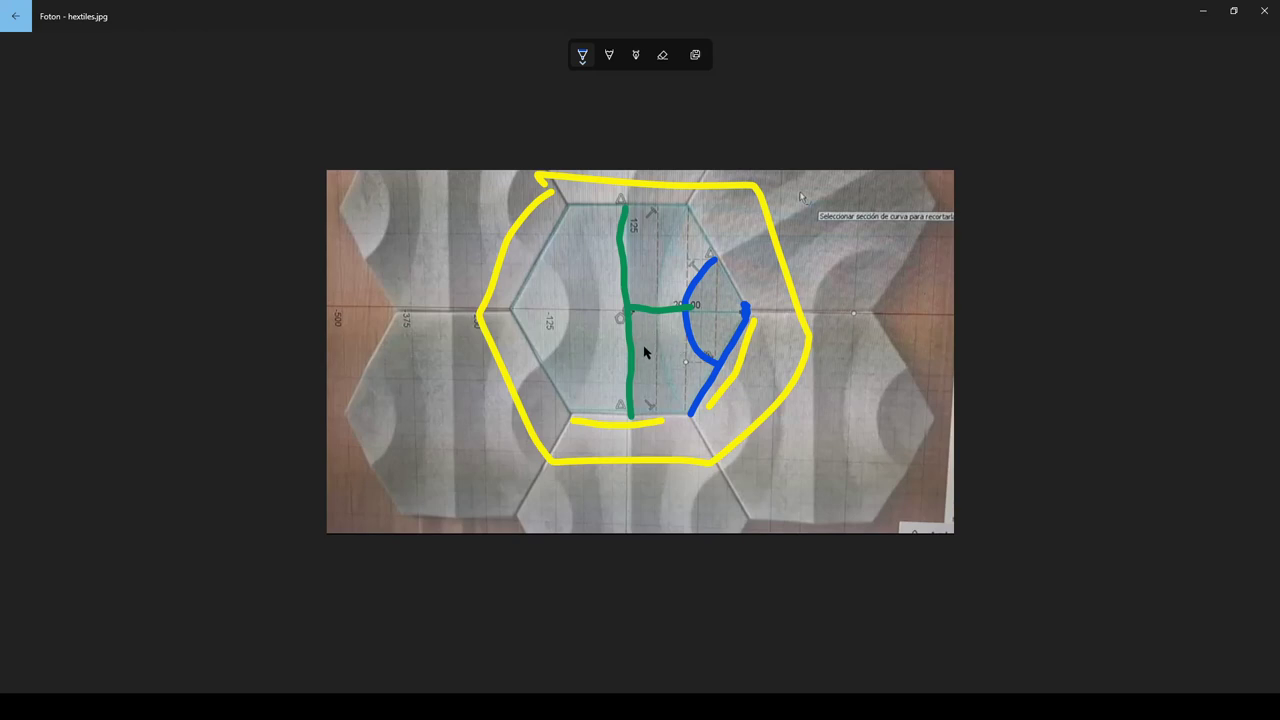
drag(636, 320, 743, 320)
Step: Draw a red loop around the green and blue horizontal lines running from the hexagon's center to its right corner
click(582, 56)
click(531, 156)
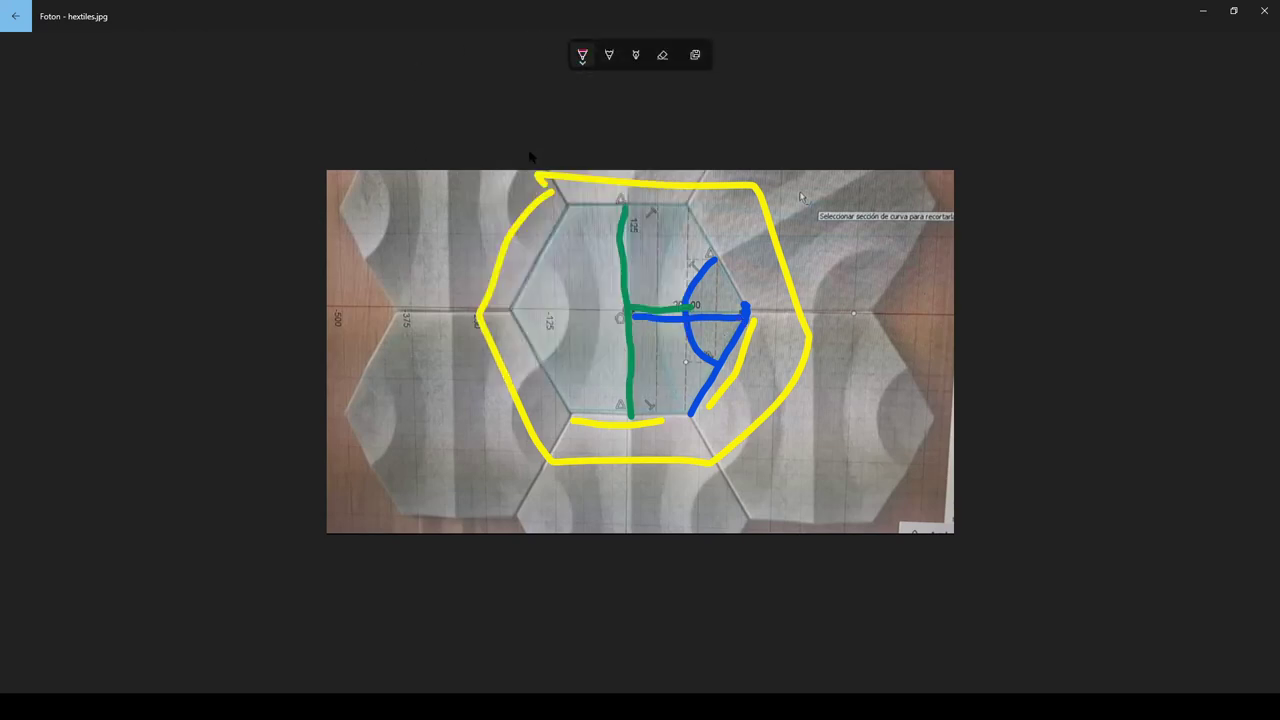
mouse_move(610, 274)
mouse_down()
mouse_move(731, 273)
mouse_move(756, 317)
mouse_move(748, 337)
mouse_move(714, 343)
mouse_move(614, 338)
mouse_move(600, 310)
mouse_move(615, 274)
mouse_up()
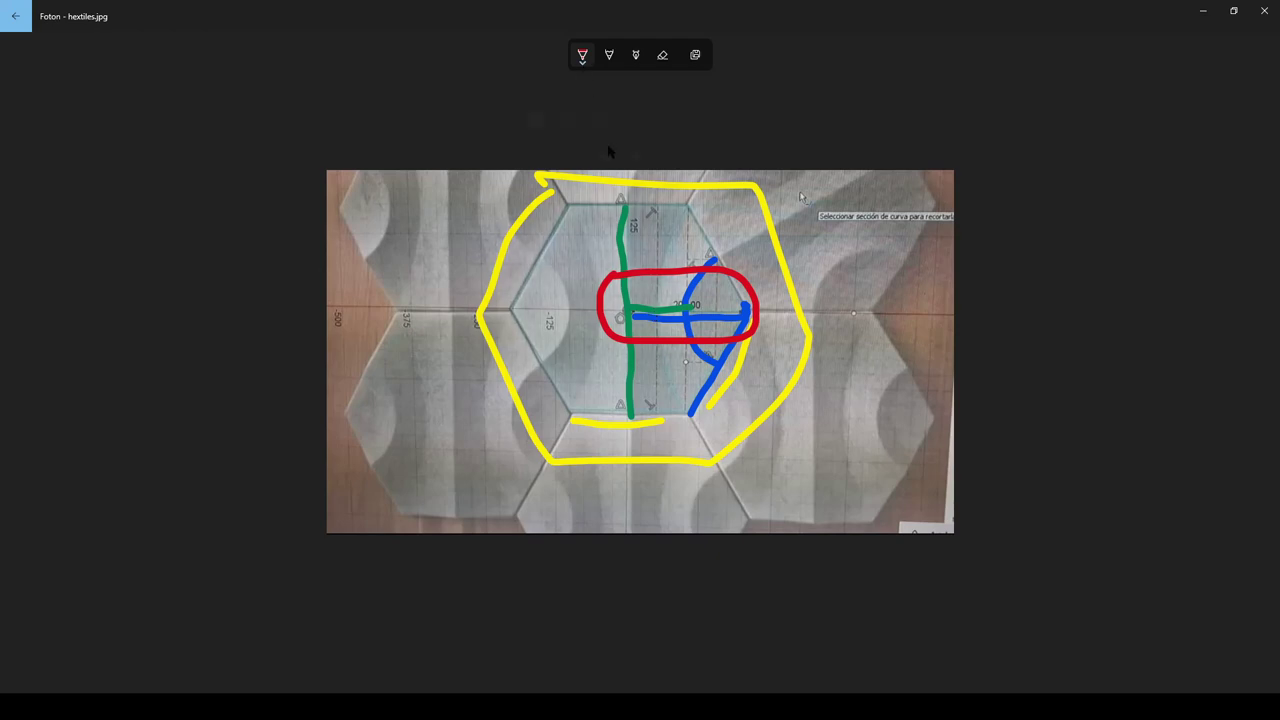
Step: Draw dark green arrows beside the center line, pointing to the hexagon's top and bottom edges
click(582, 54)
click(566, 184)
drag(591, 207, 591, 306)
mouse_move(591, 206)
mouse_down()
mouse_move(576, 230)
mouse_move(604, 230)
mouse_up()
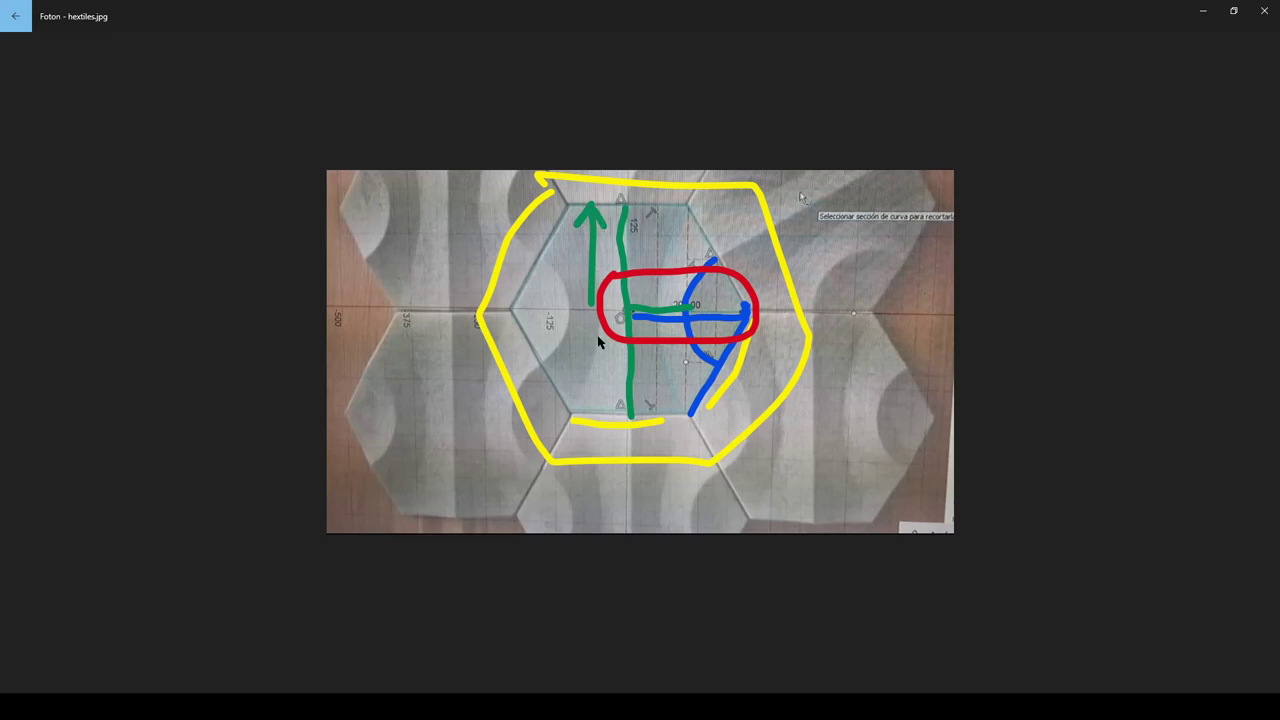
mouse_move(596, 324)
mouse_down()
mouse_move(579, 408)
mouse_move(568, 388)
mouse_move(597, 370)
mouse_up()
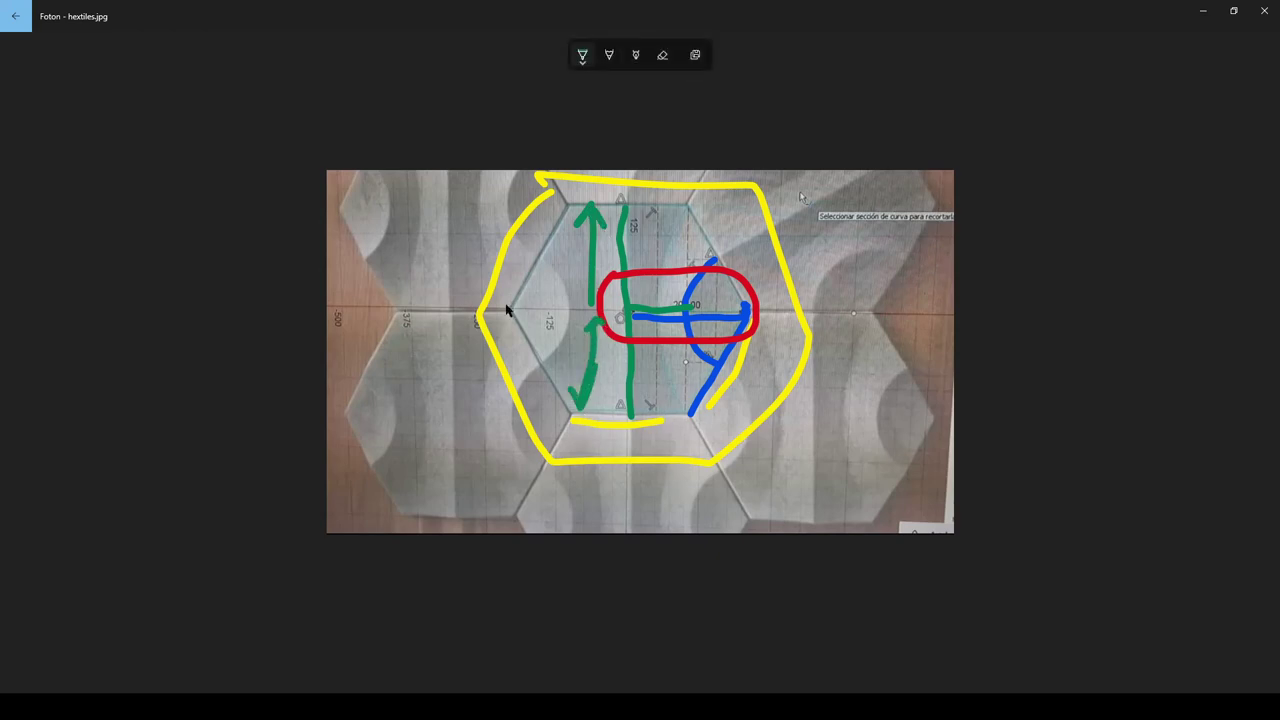
Step: Draw blue arrowheads at both ends of the blue arc on the hexagon's right side
click(583, 56)
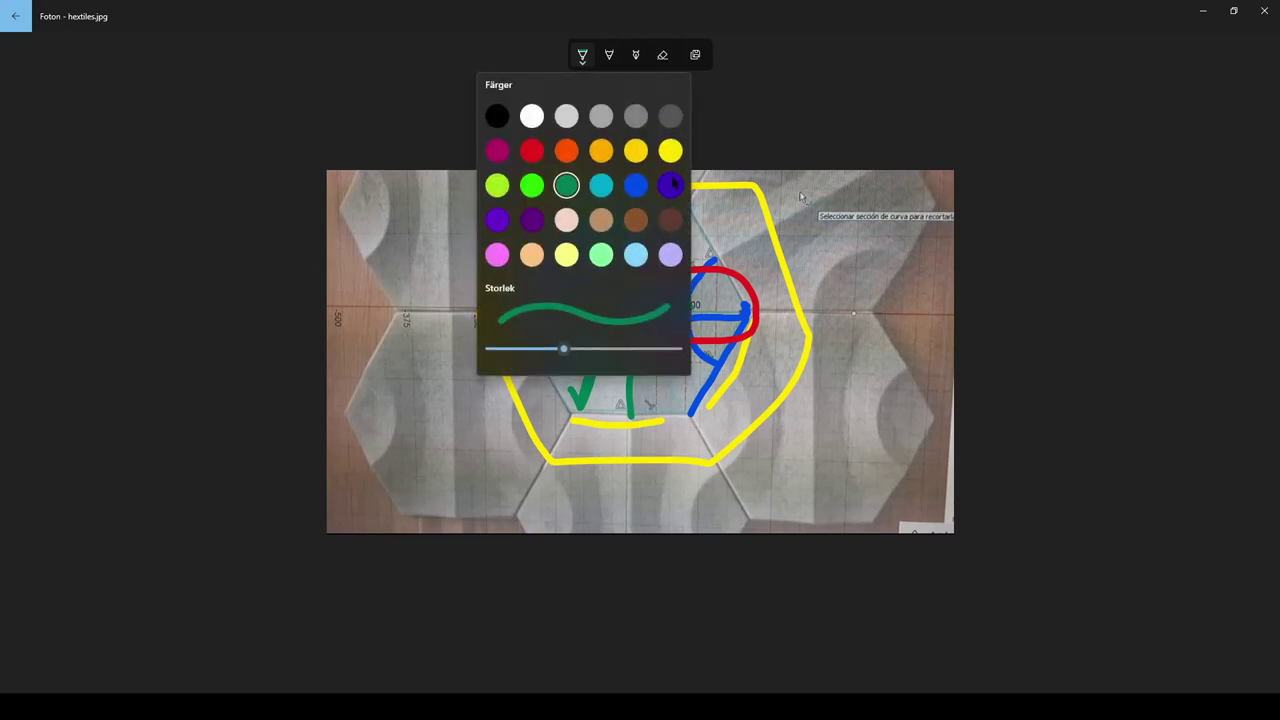
click(636, 185)
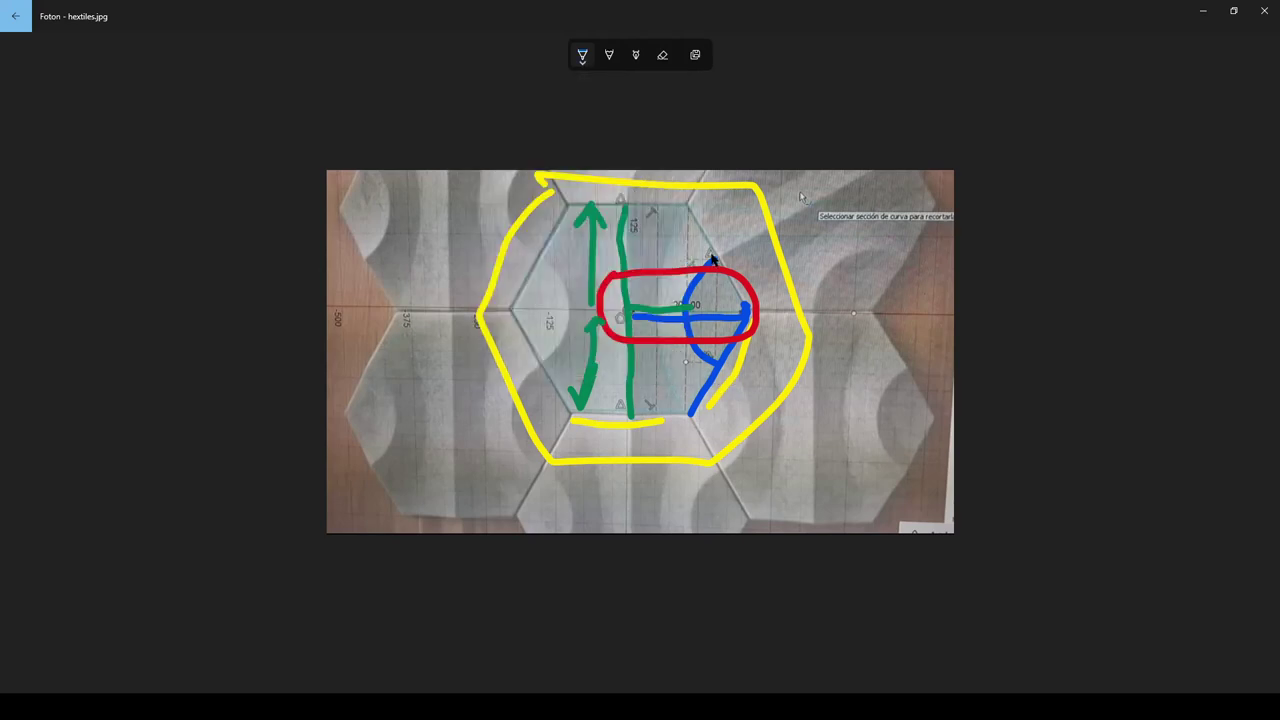
mouse_move(690, 266)
mouse_down()
mouse_move(709, 253)
mouse_move(721, 267)
mouse_up()
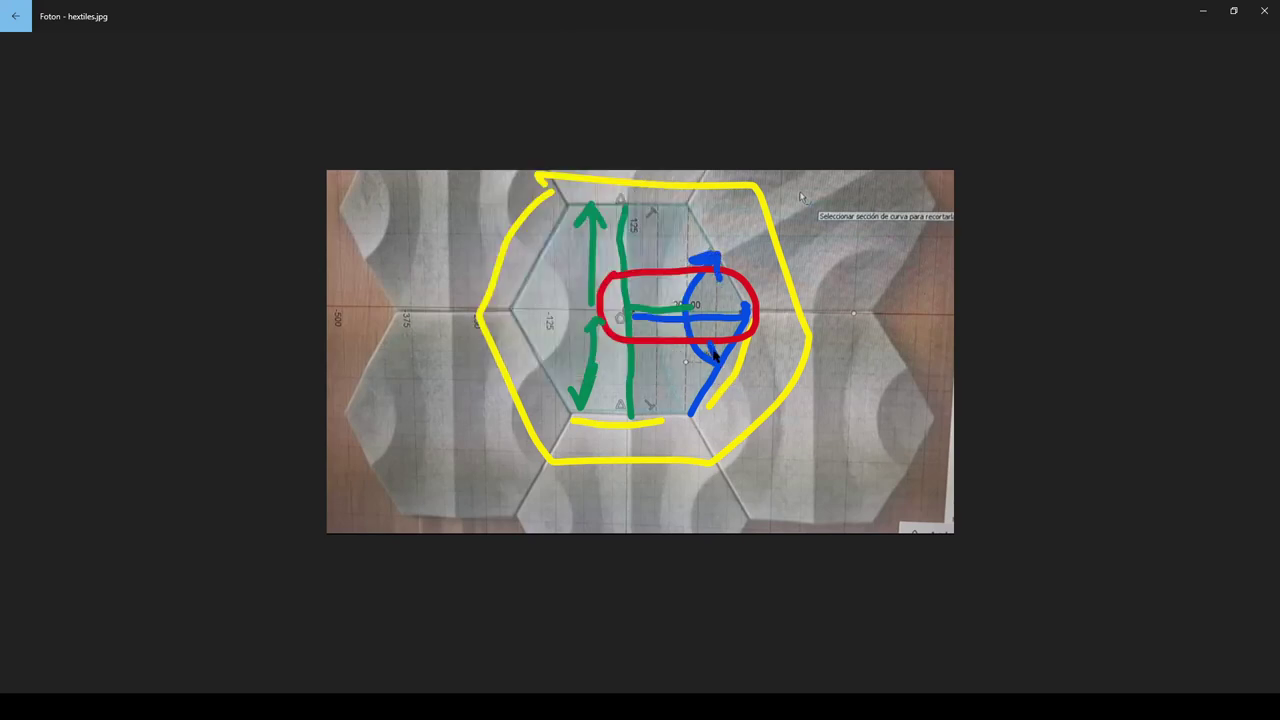
drag(713, 350, 699, 366)
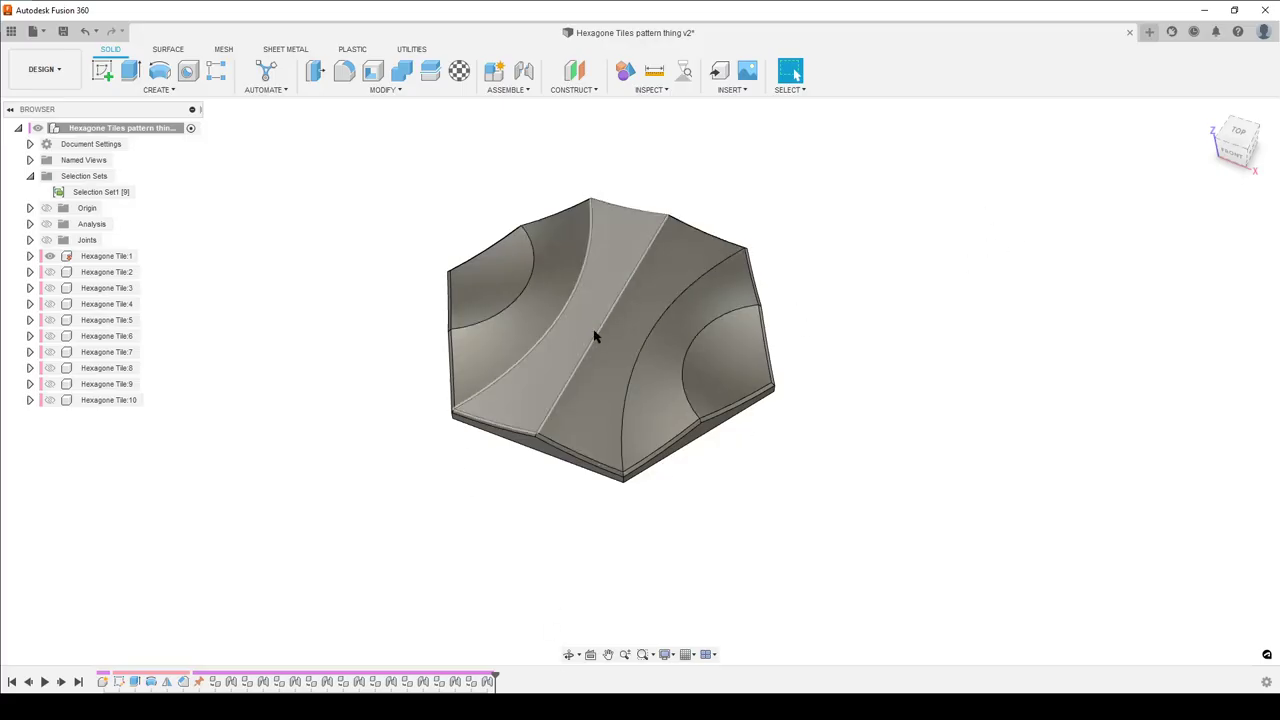
Step: Switch to the Photos reference image and draw a purple arc from the hexagon's upper right corner to its lower right corner
scroll(731, 463, up, 2)
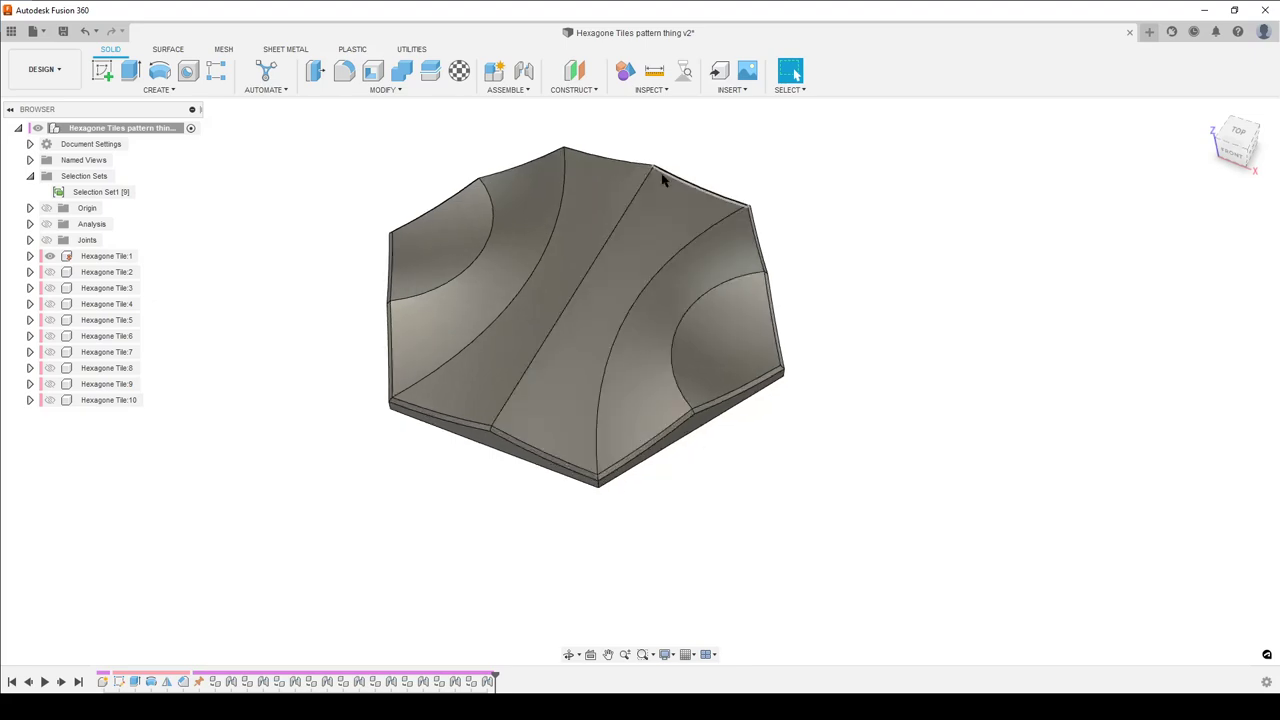
shift+middle_drag(634, 336, 686, 323)
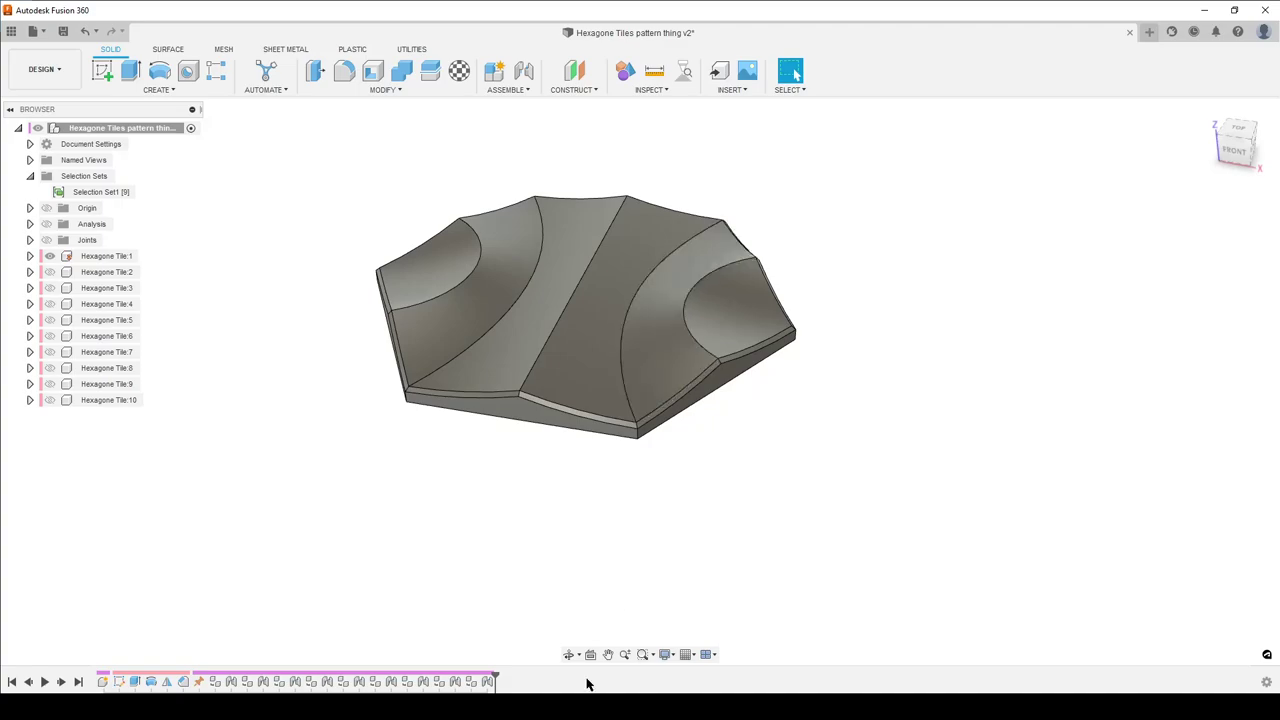
key(alt+Tab)
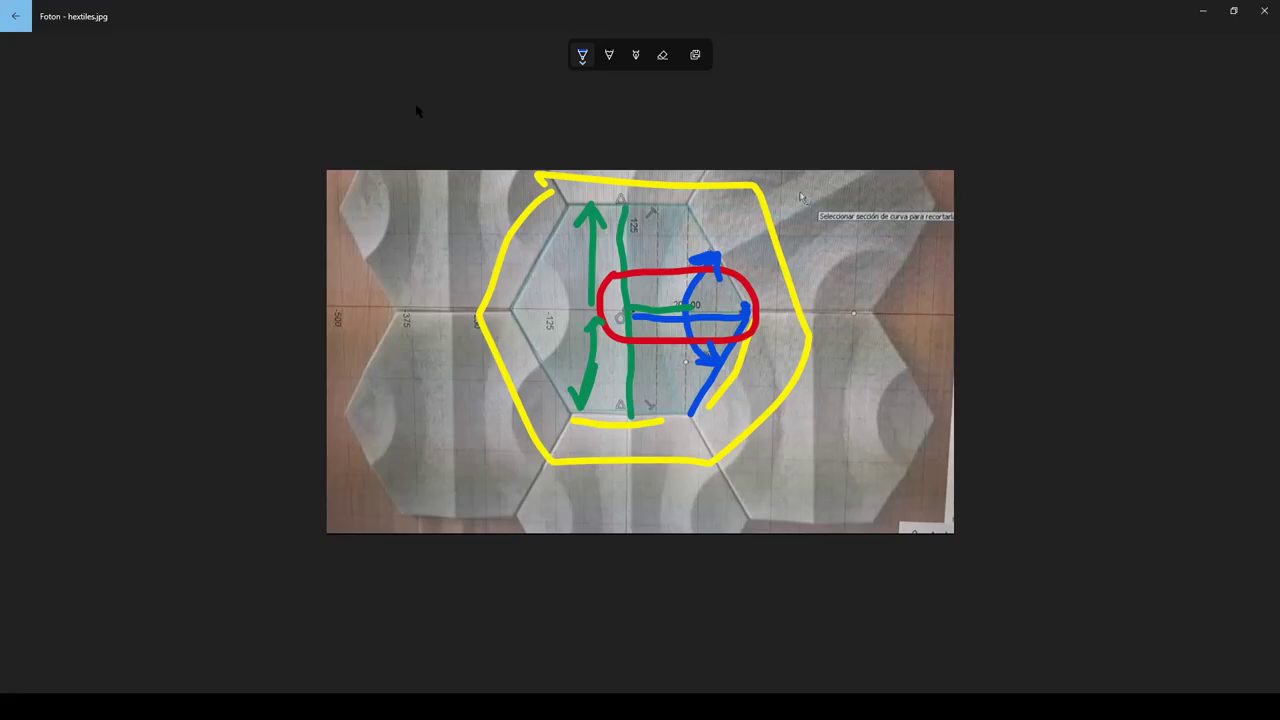
click(582, 56)
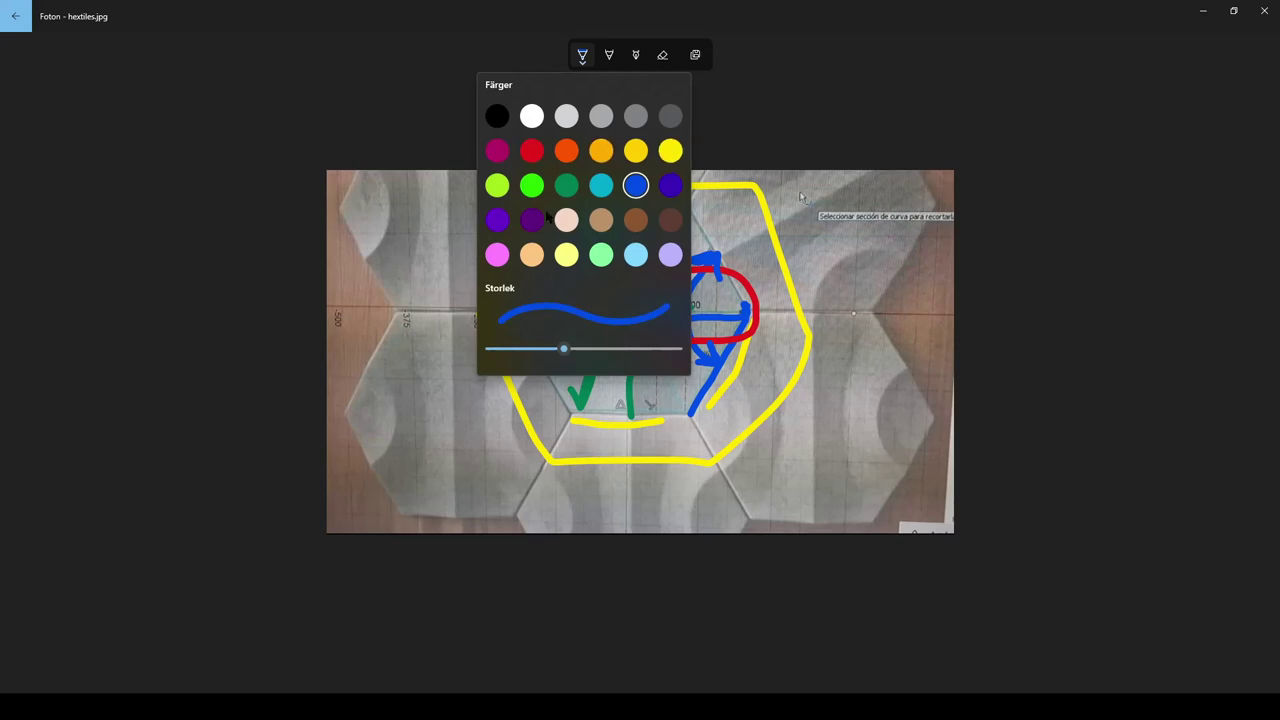
click(532, 222)
mouse_move(686, 210)
mouse_down()
mouse_move(656, 318)
mouse_move(686, 415)
mouse_up()
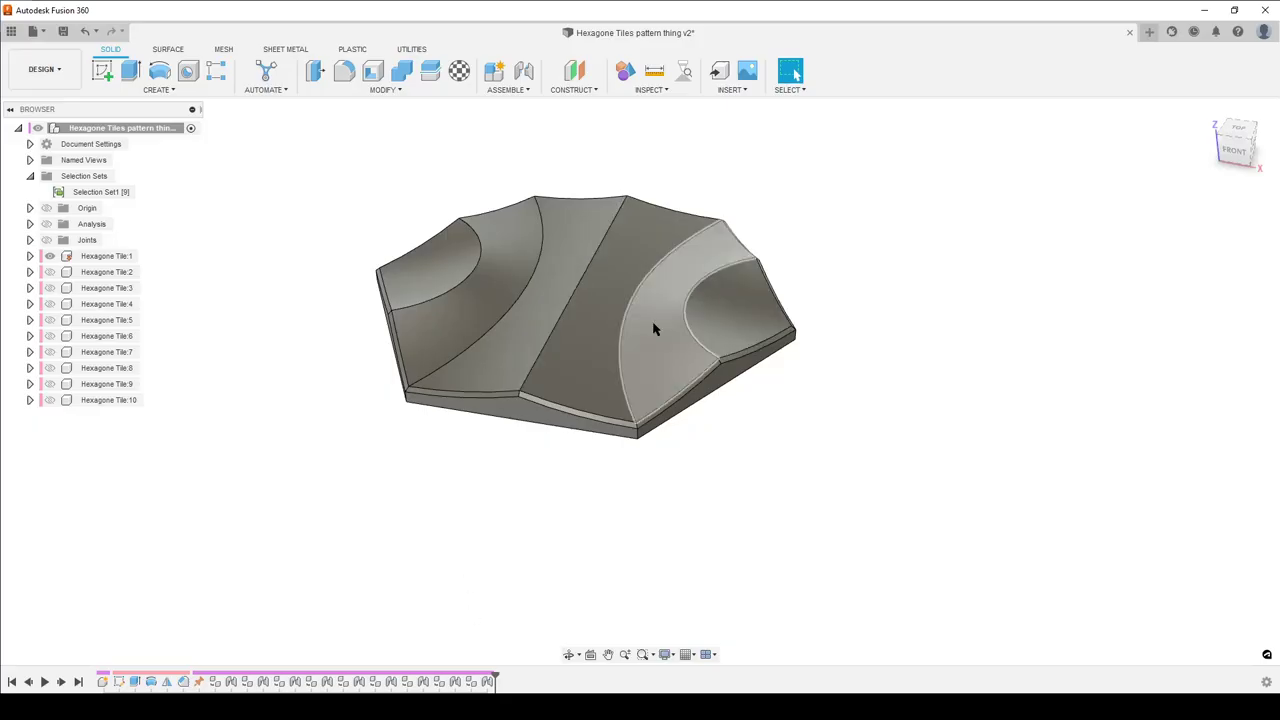
Step: Inspect the finished tile's curved top surface and its front profile in Fusion 360
shift+middle_drag(654, 331, 615, 288)
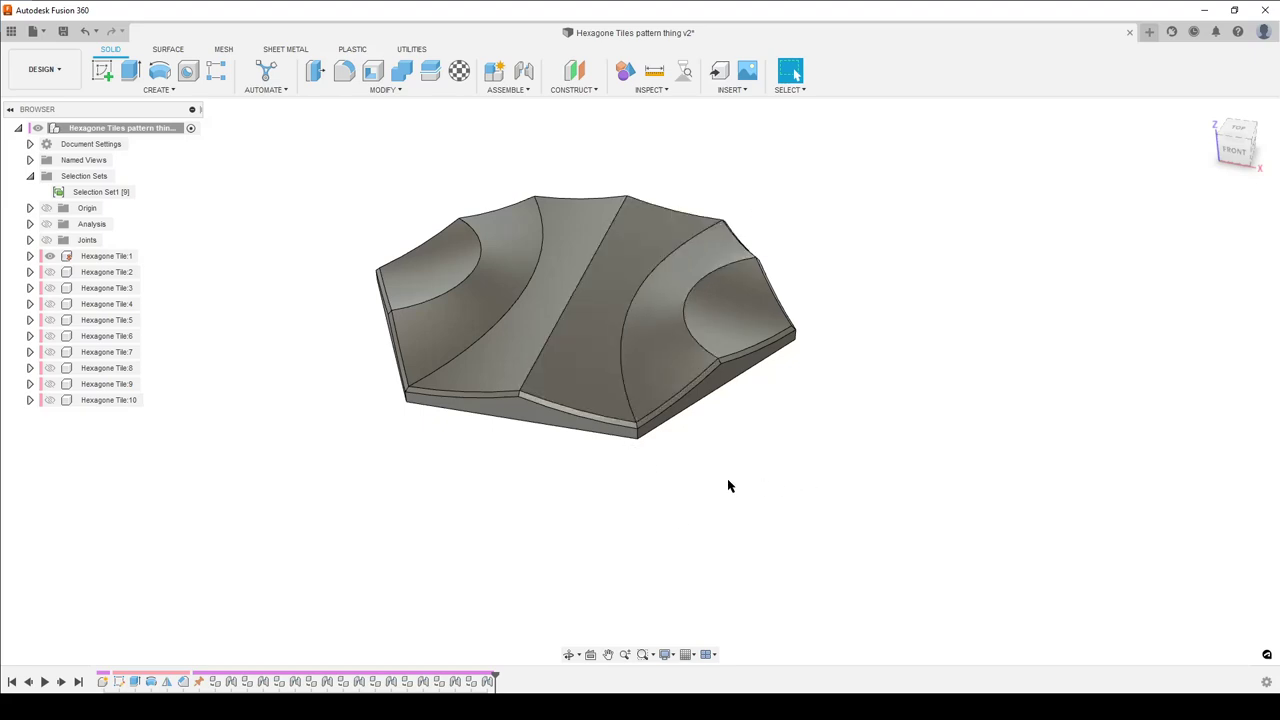
shift+middle_drag(654, 331, 691, 403)
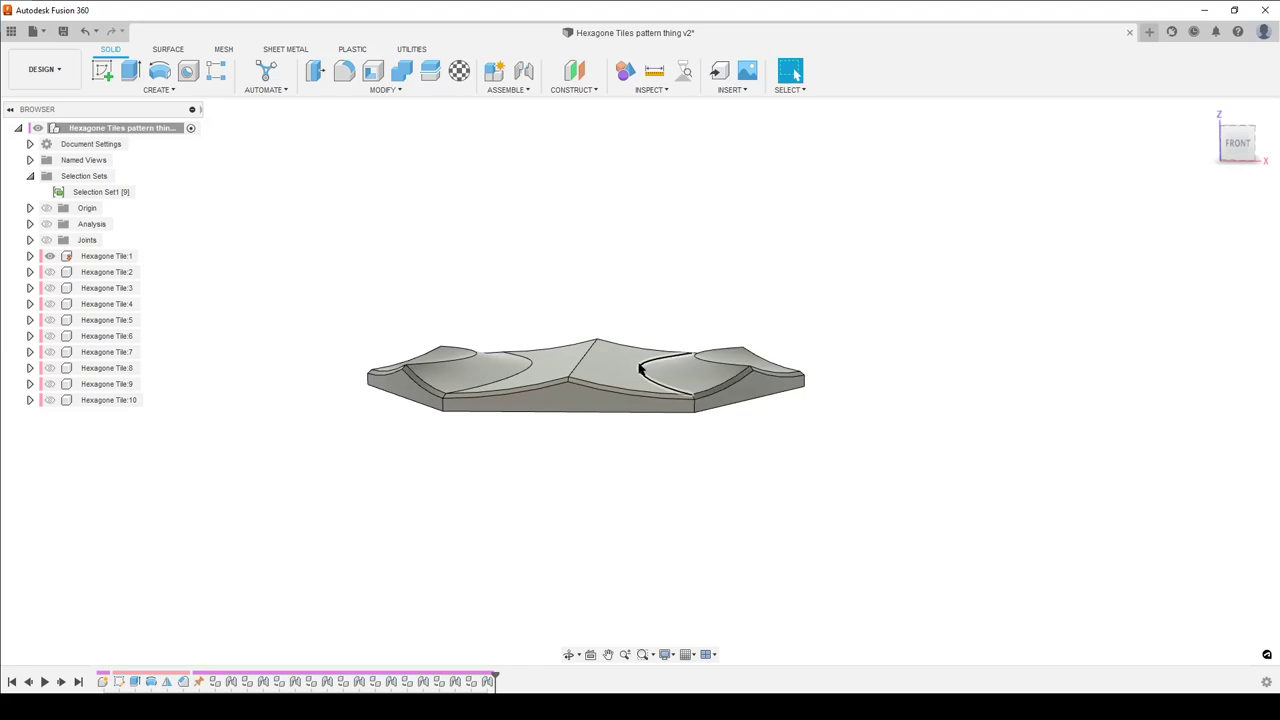
shift+middle_drag(686, 500, 766, 534)
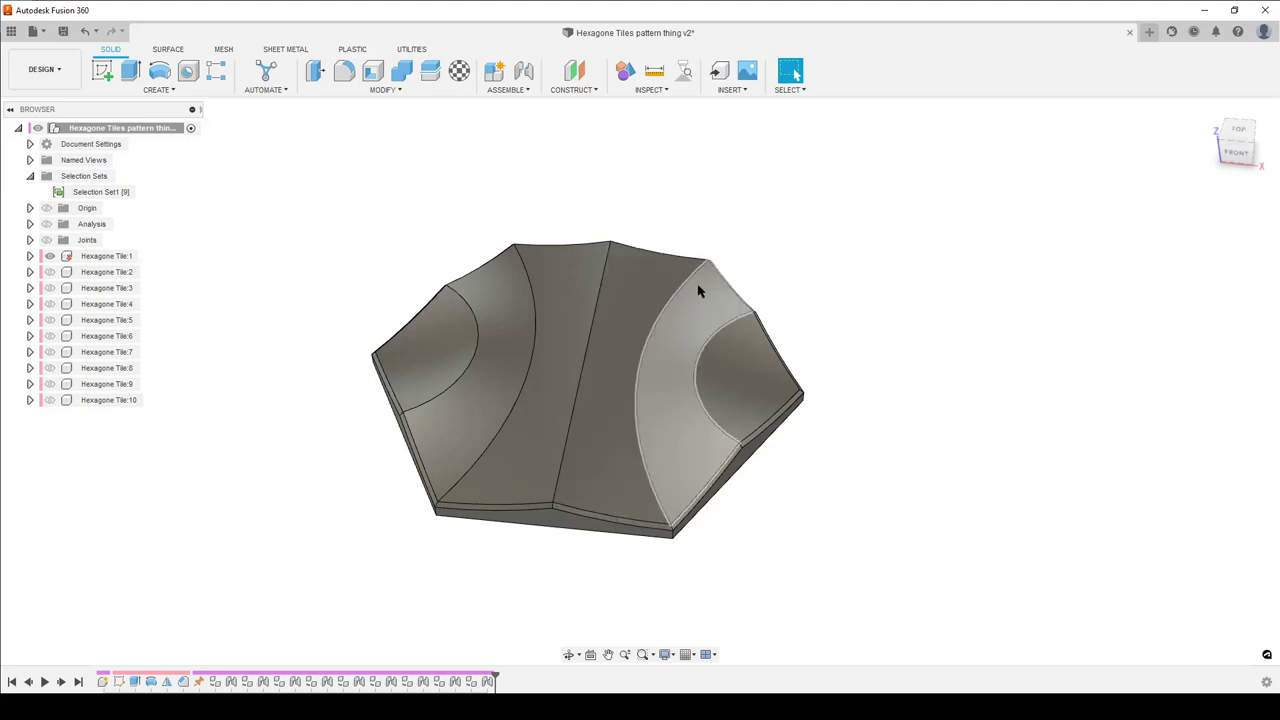
scroll(771, 477, down, 3)
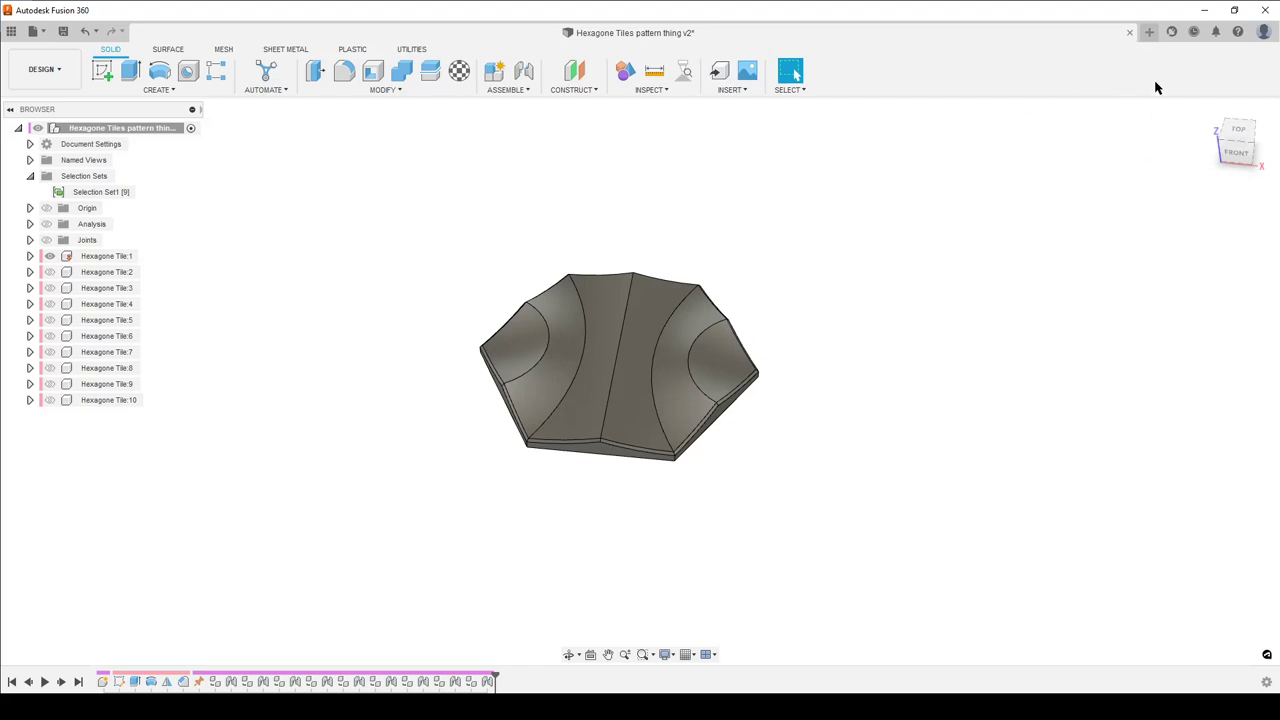
Step: Create a new design and add an activated internal Standard component named Tile
click(1149, 32)
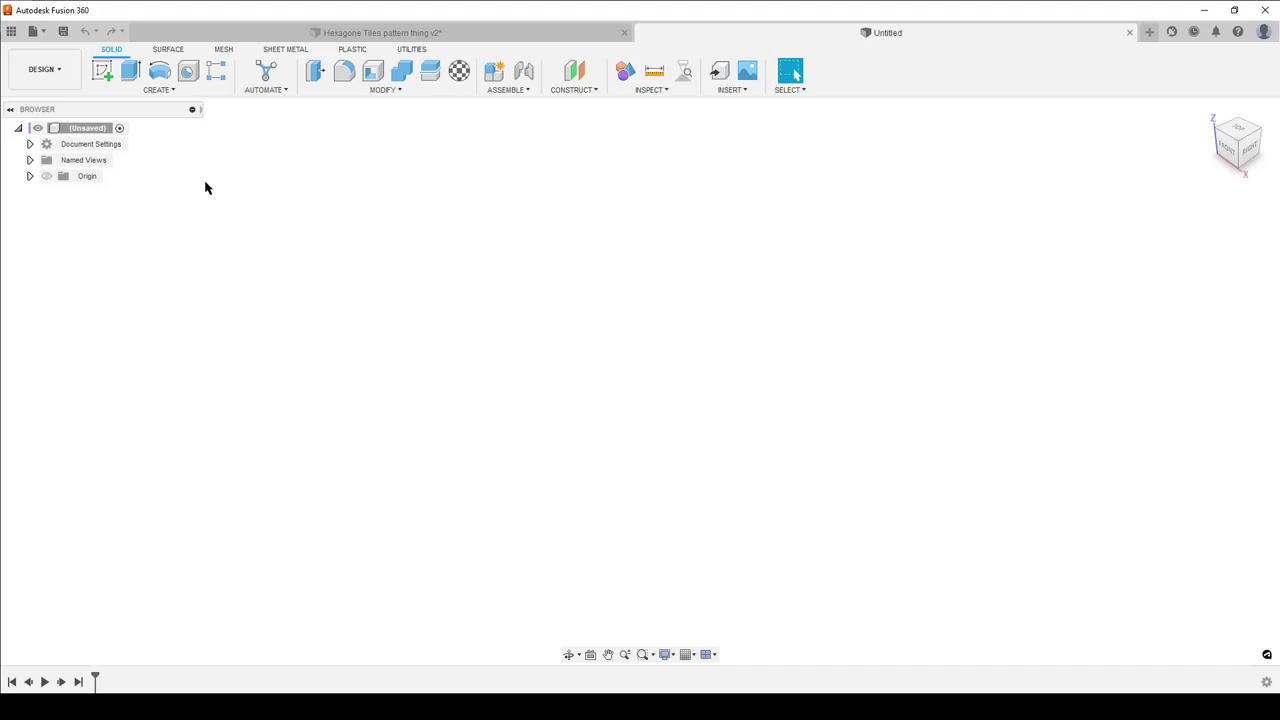
right_click(76, 128)
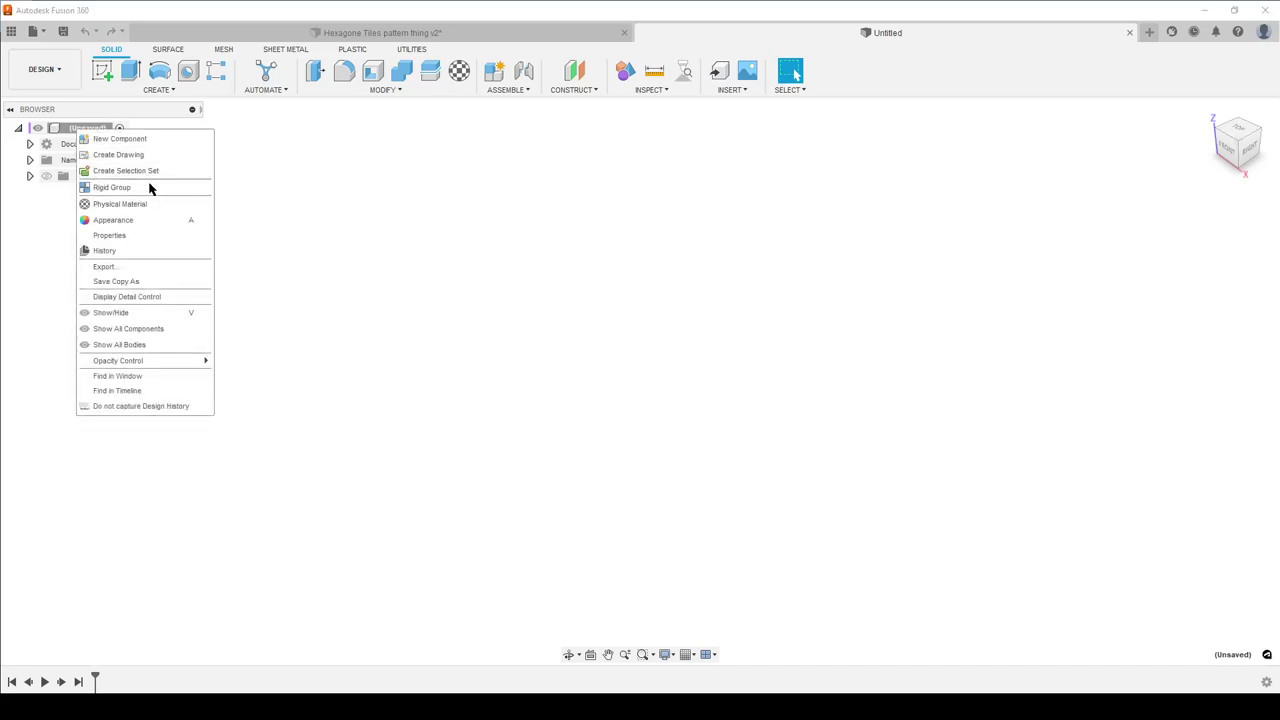
click(131, 144)
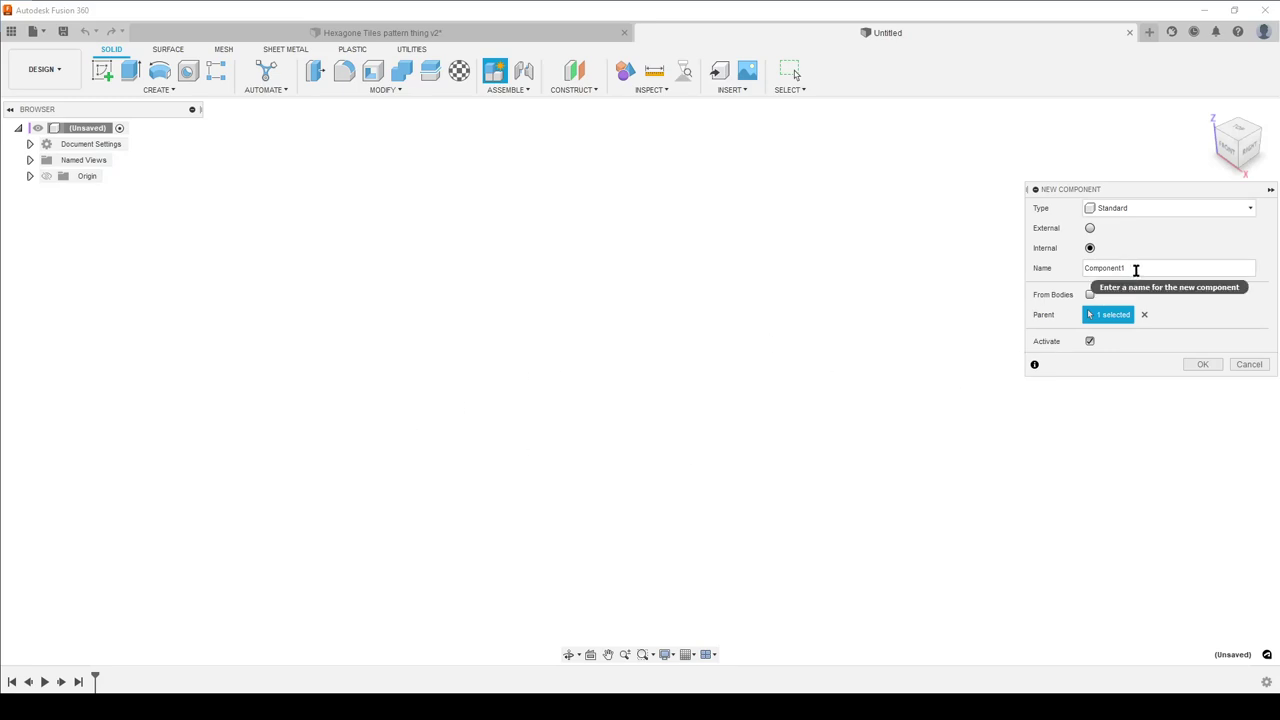
drag(1136, 270, 1066, 272)
text(Tile)
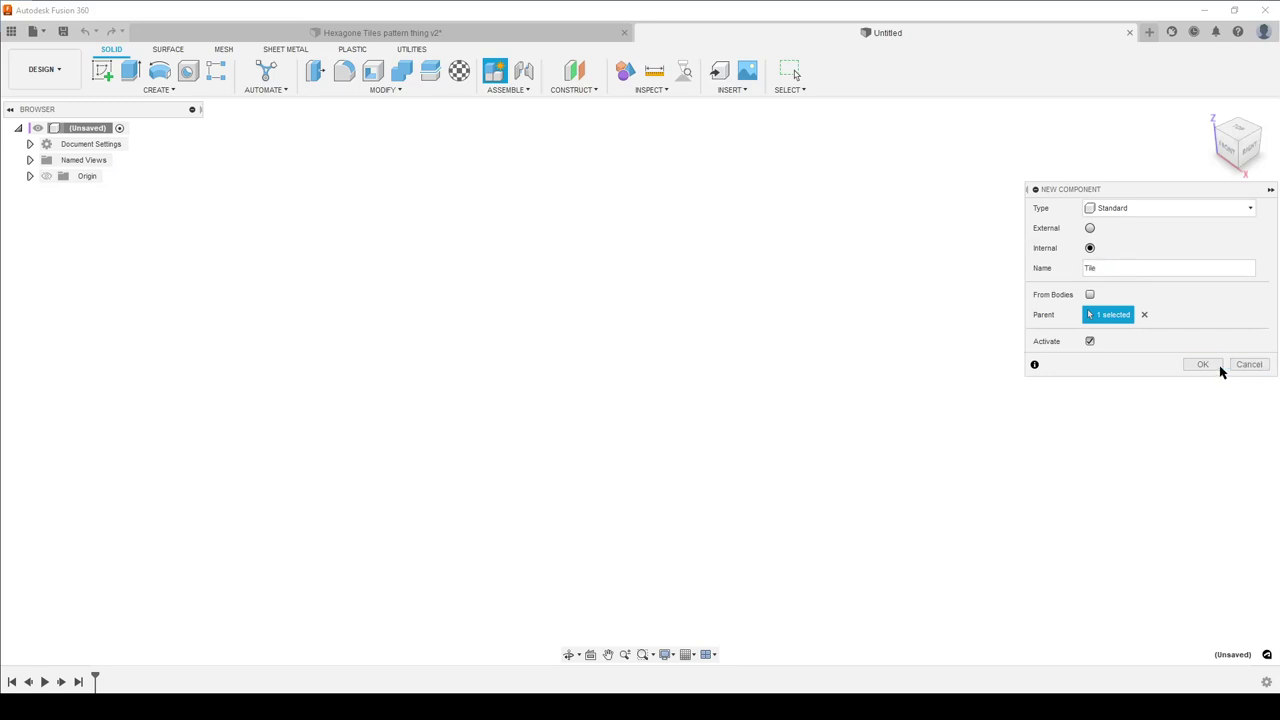
click(1215, 366)
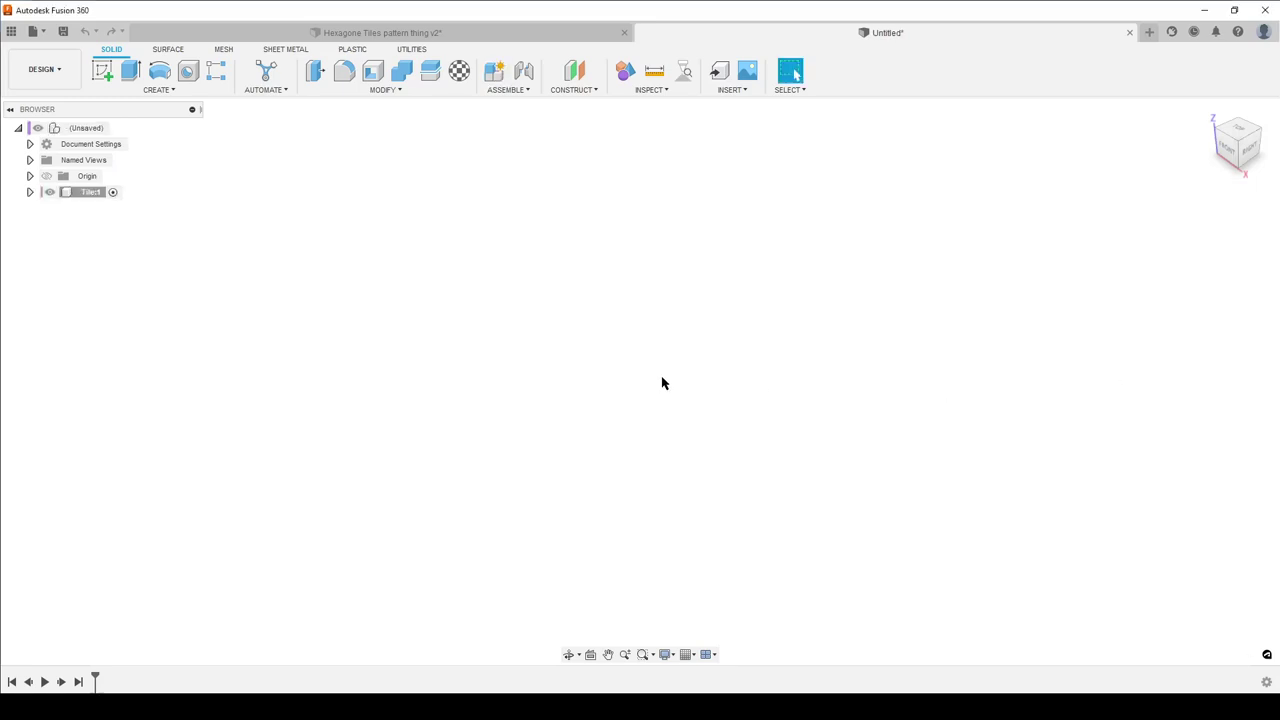
click(30, 192)
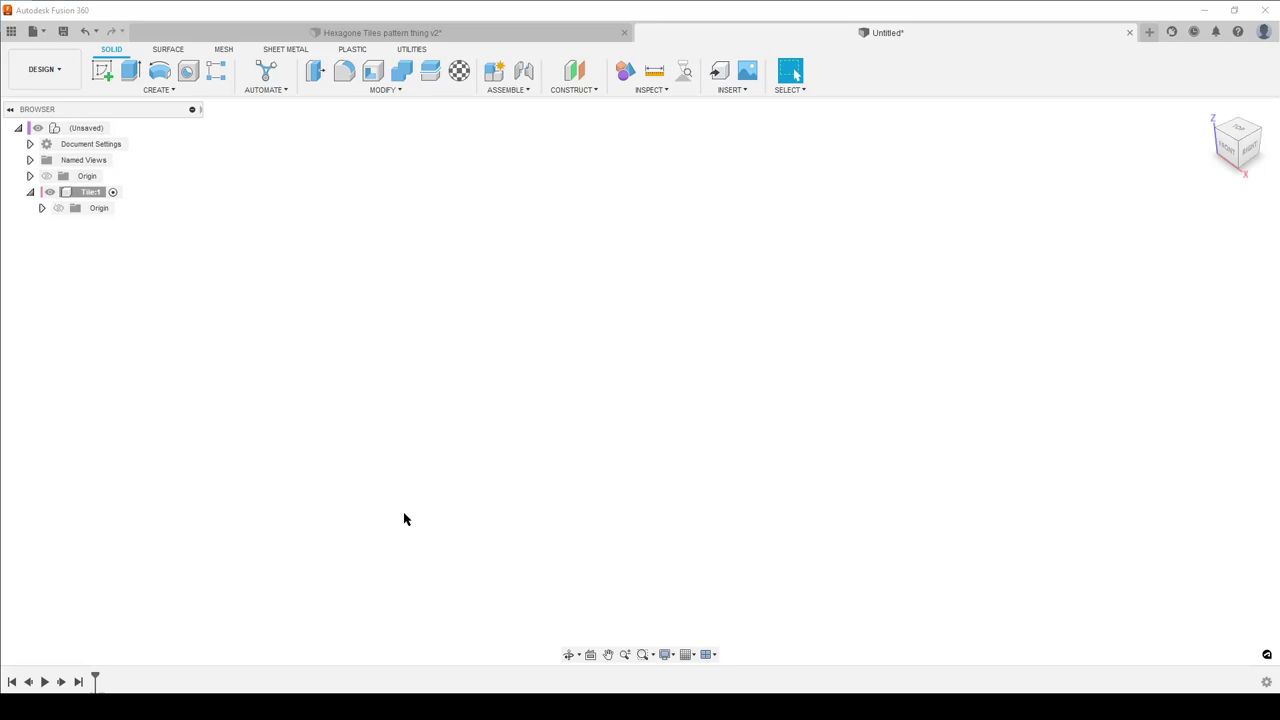
Step: Return to the Hexagone Tiles pattern design and examine the tile's flat underside and front profile
click(466, 35)
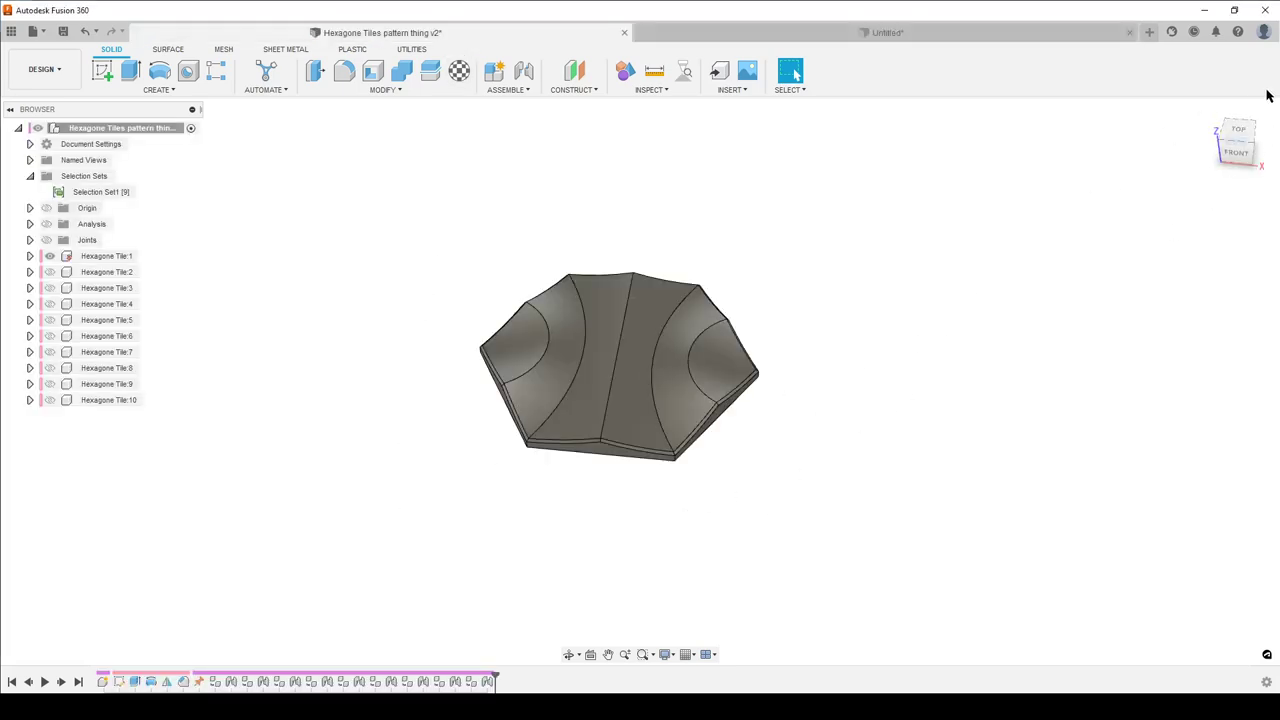
shift+middle_drag(814, 392, 823, 326)
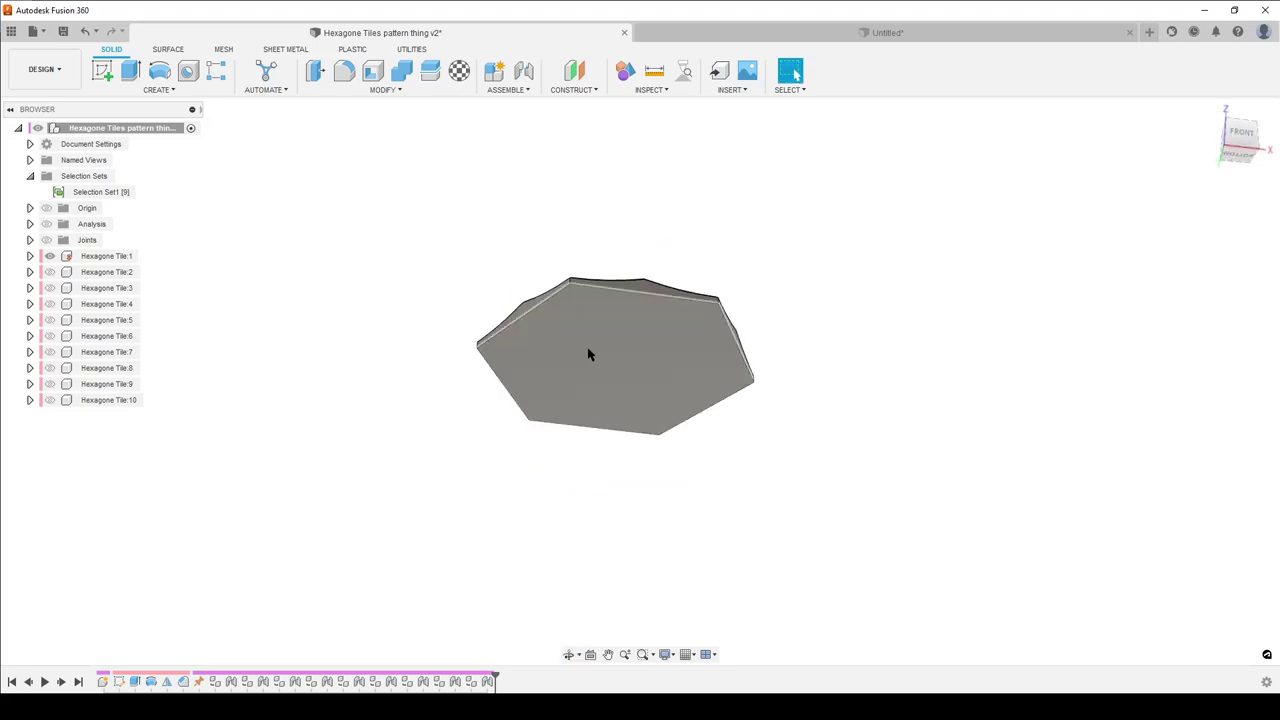
shift+middle_drag(877, 414, 871, 432)
drag(851, 499, 842, 449)
key(Escape)
shift+middle_drag(842, 449, 737, 403)
shift+middle_drag(797, 271, 591, 346)
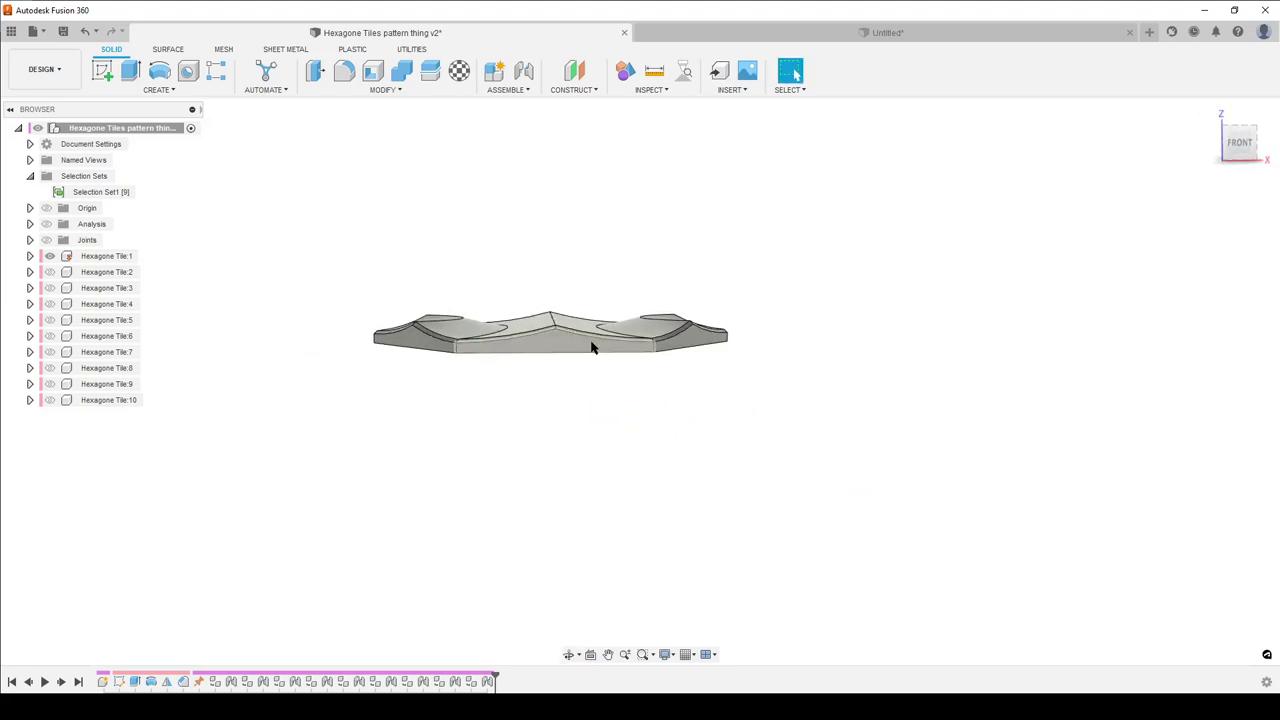
Step: Go back to the untitled design and start a sketch on the front plane in the Tile component
click(783, 34)
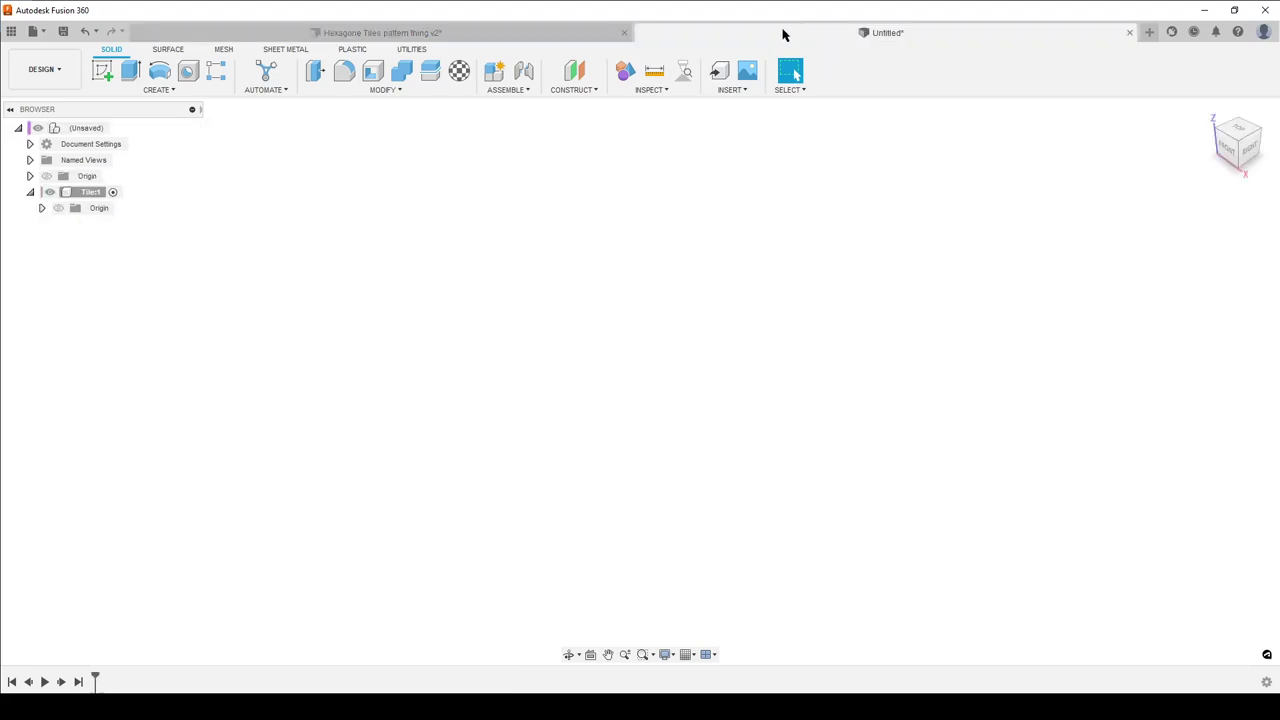
click(100, 72)
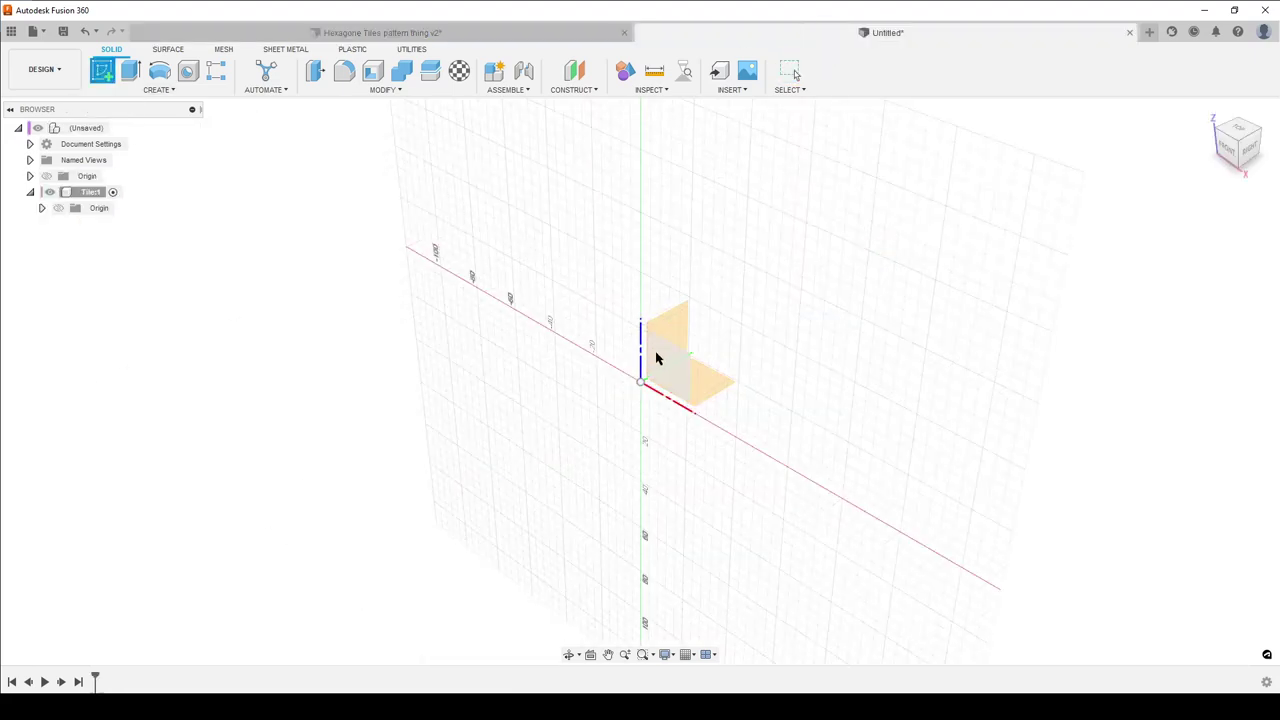
click(674, 375)
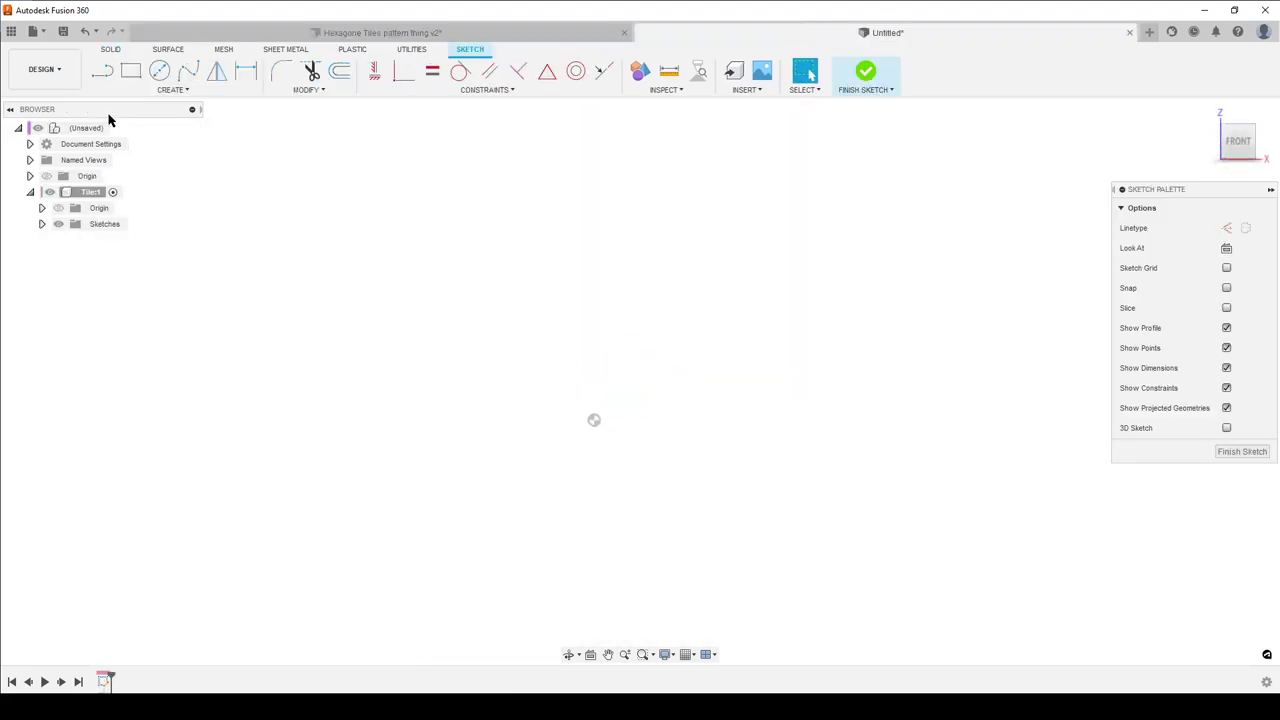
Step: Sketch a six-sided circumscribed construction polygon with a radius of about 45 mm at the origin and make its lowest edge horizontal
click(150, 90)
mouse_move(163, 163)
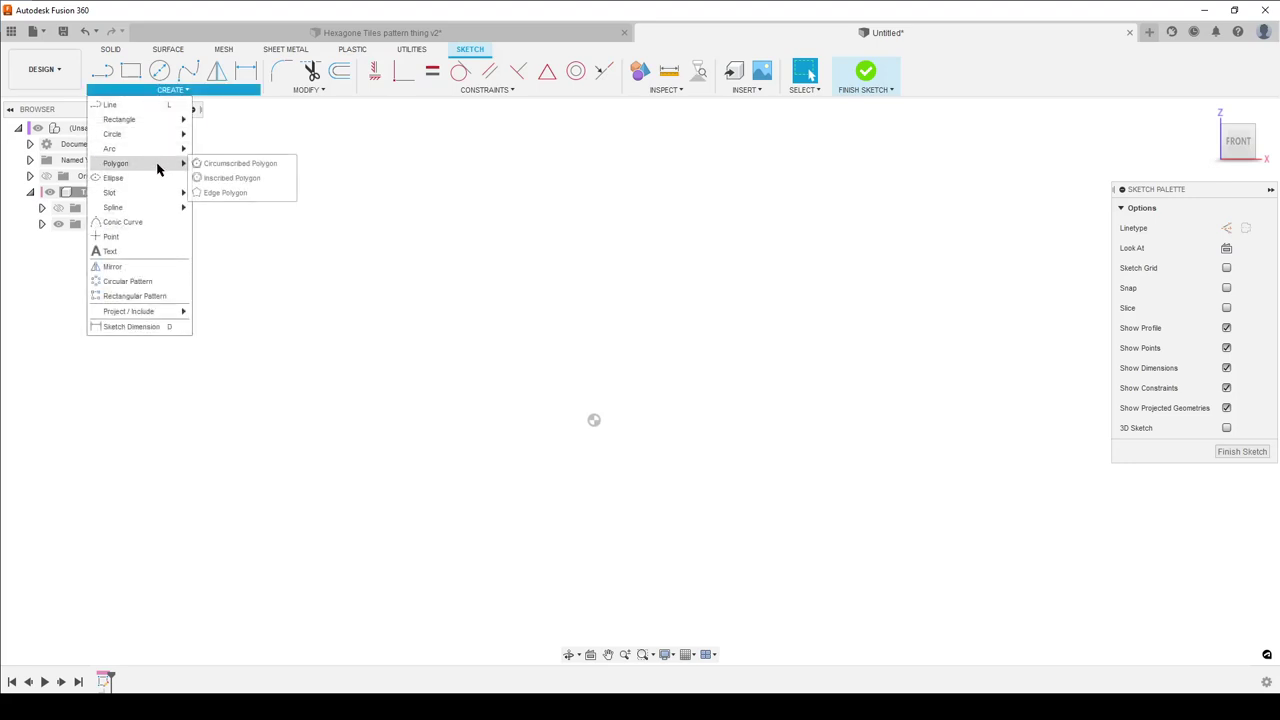
click(257, 164)
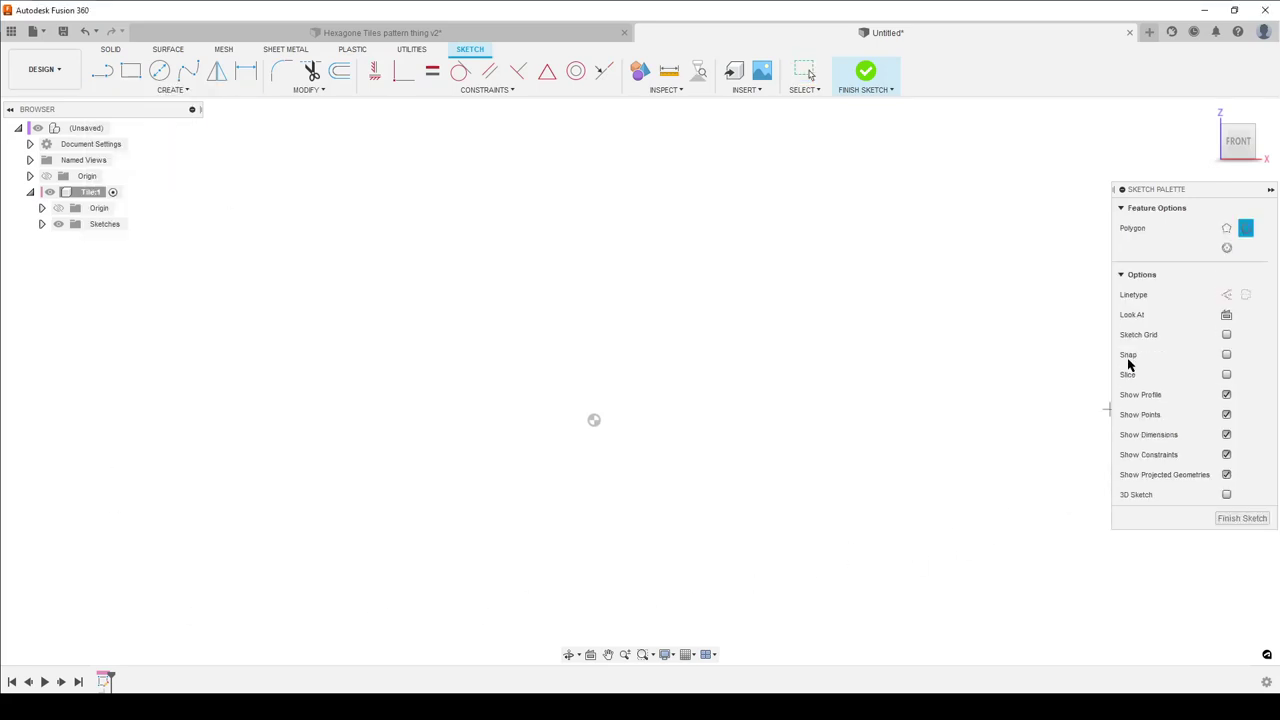
click(1226, 294)
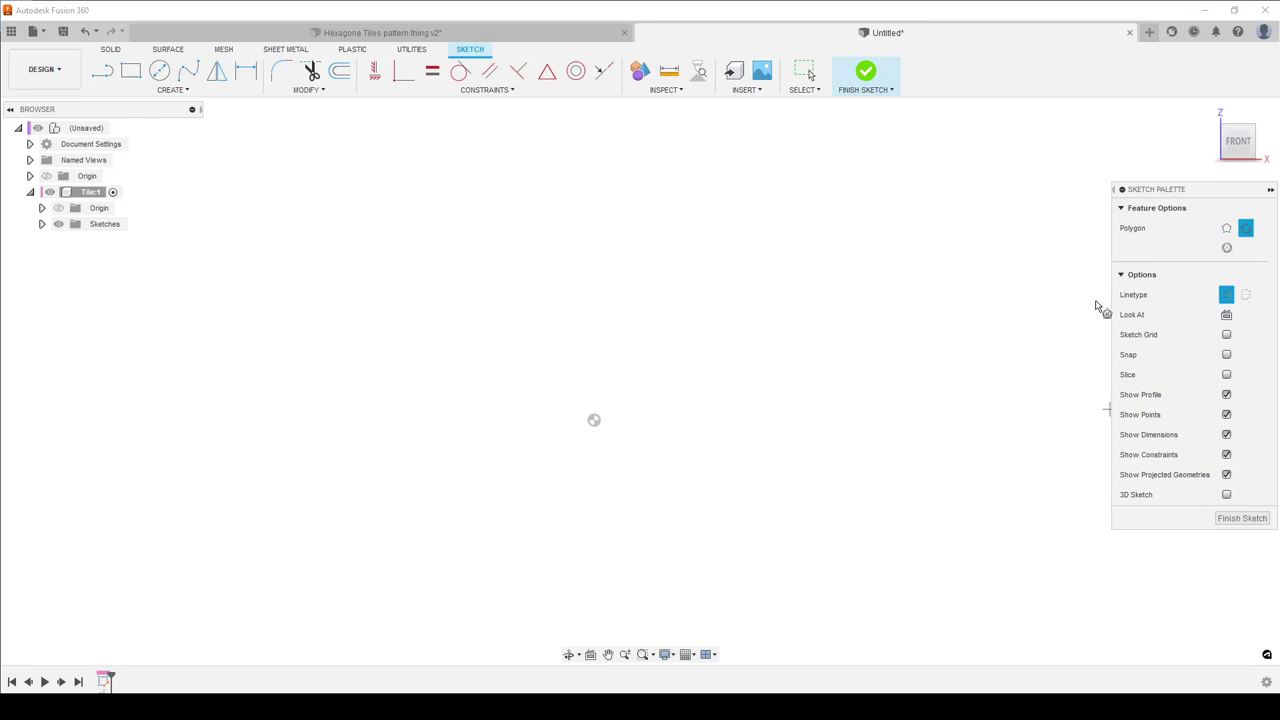
click(594, 421)
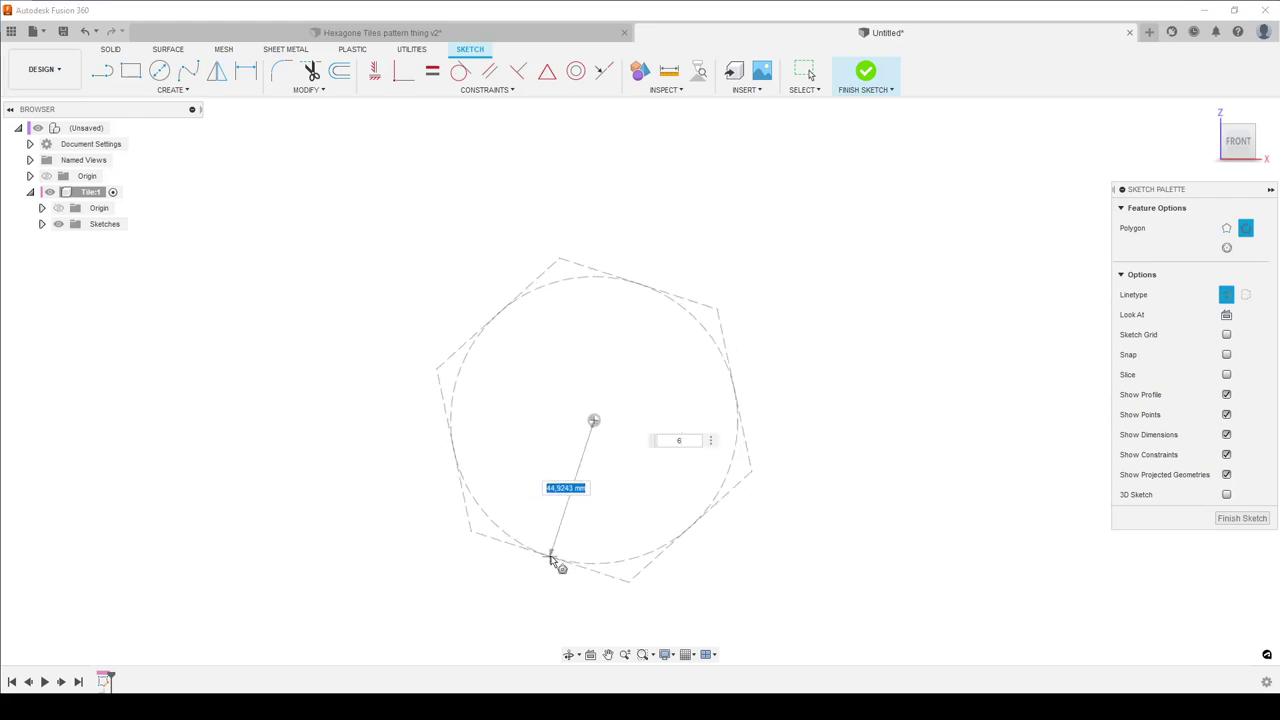
click(613, 570)
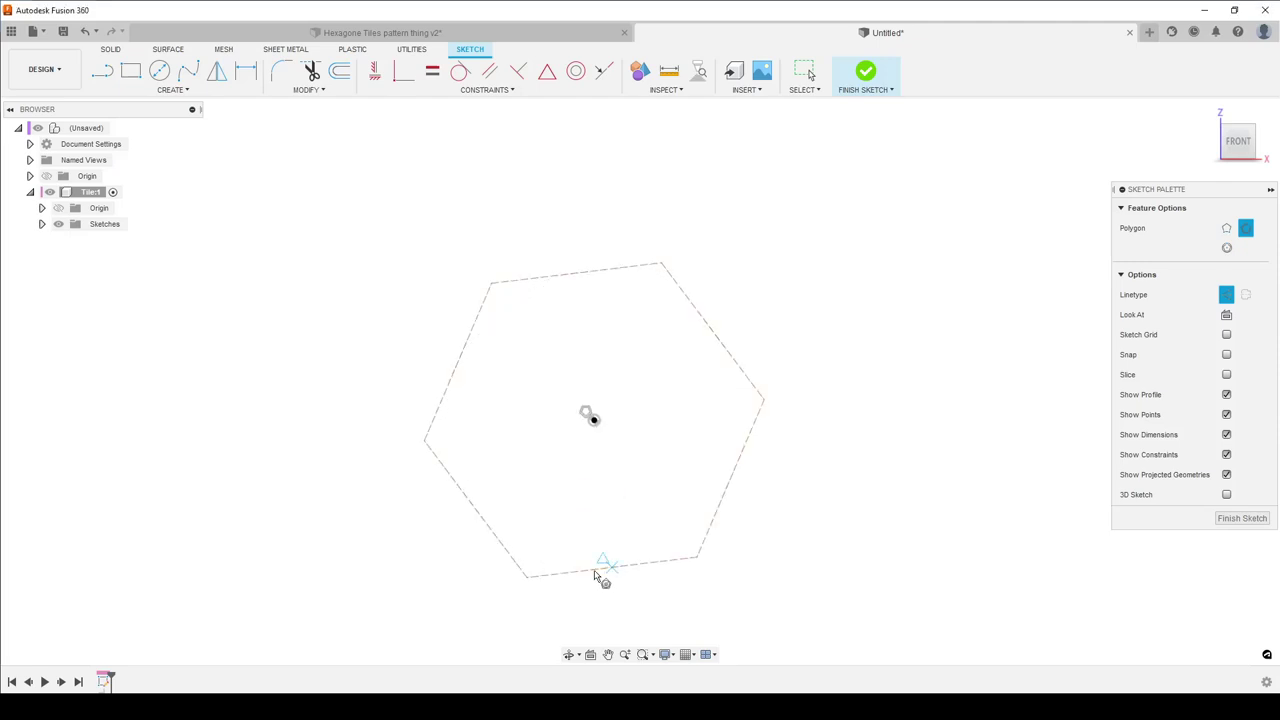
click(376, 70)
click(603, 571)
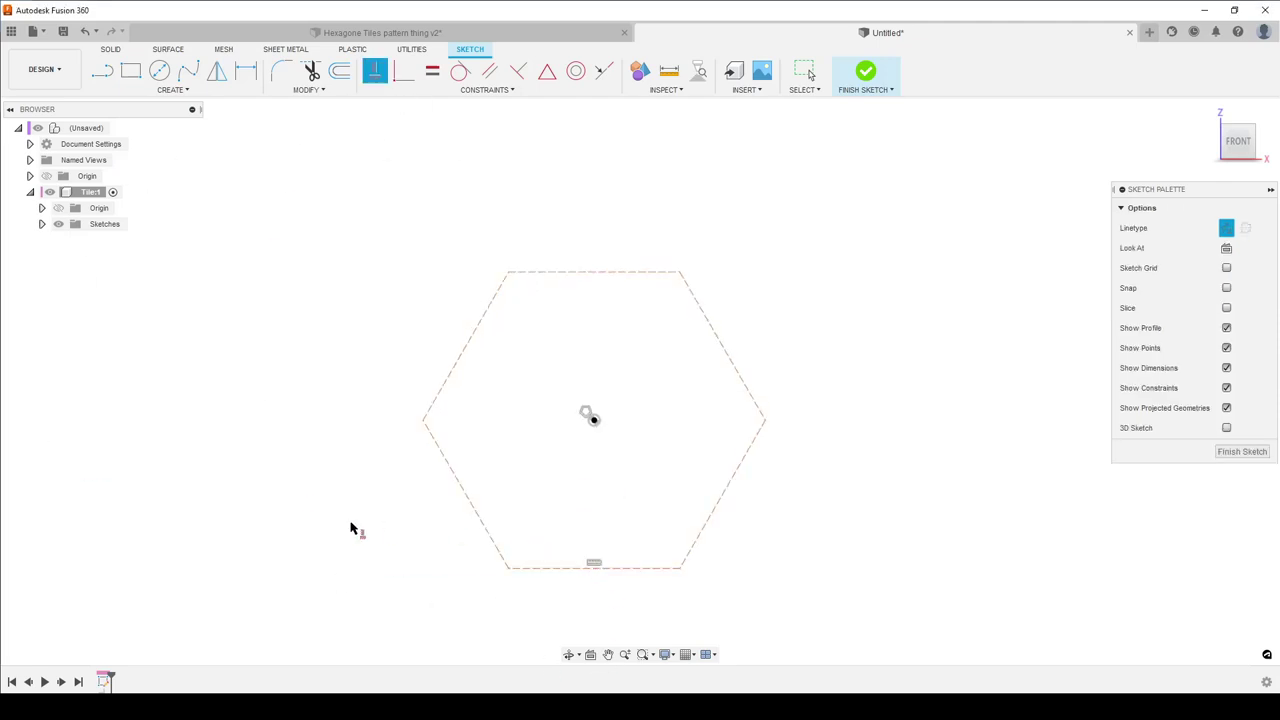
Step: Switch to the Photos reference image and erase the blue arc and the green and blue horizontal lines inside the red loop
click(576, 688)
click(662, 56)
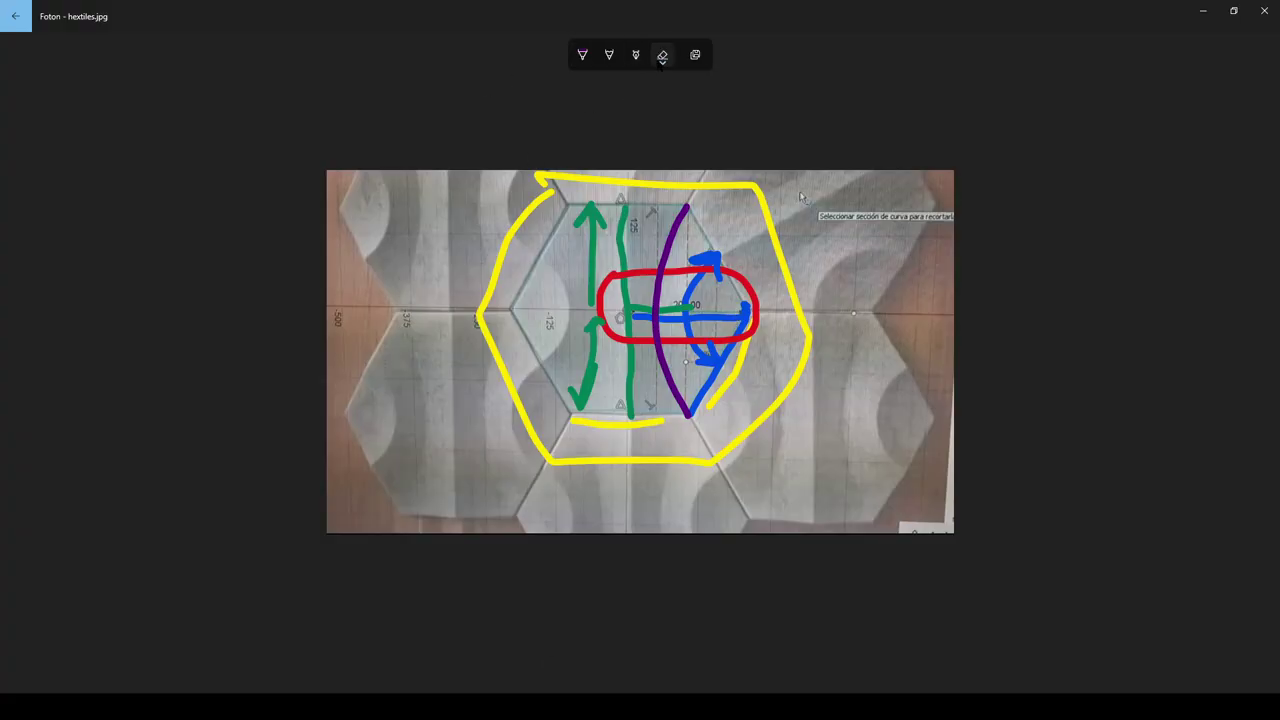
drag(675, 298, 696, 320)
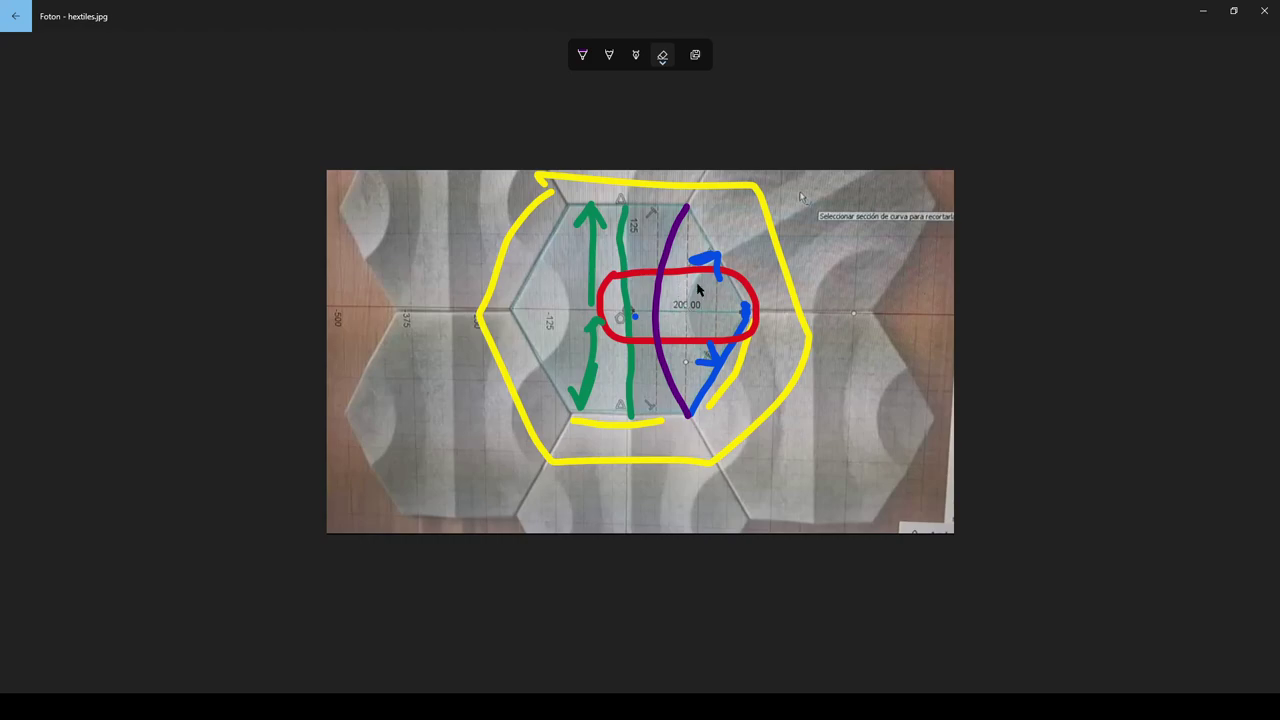
Step: Switch back to Fusion 360 and dimension the horizontal distance from the hexagon's leftmost vertex to its centre as hexside = 200
key(alt+Tab)
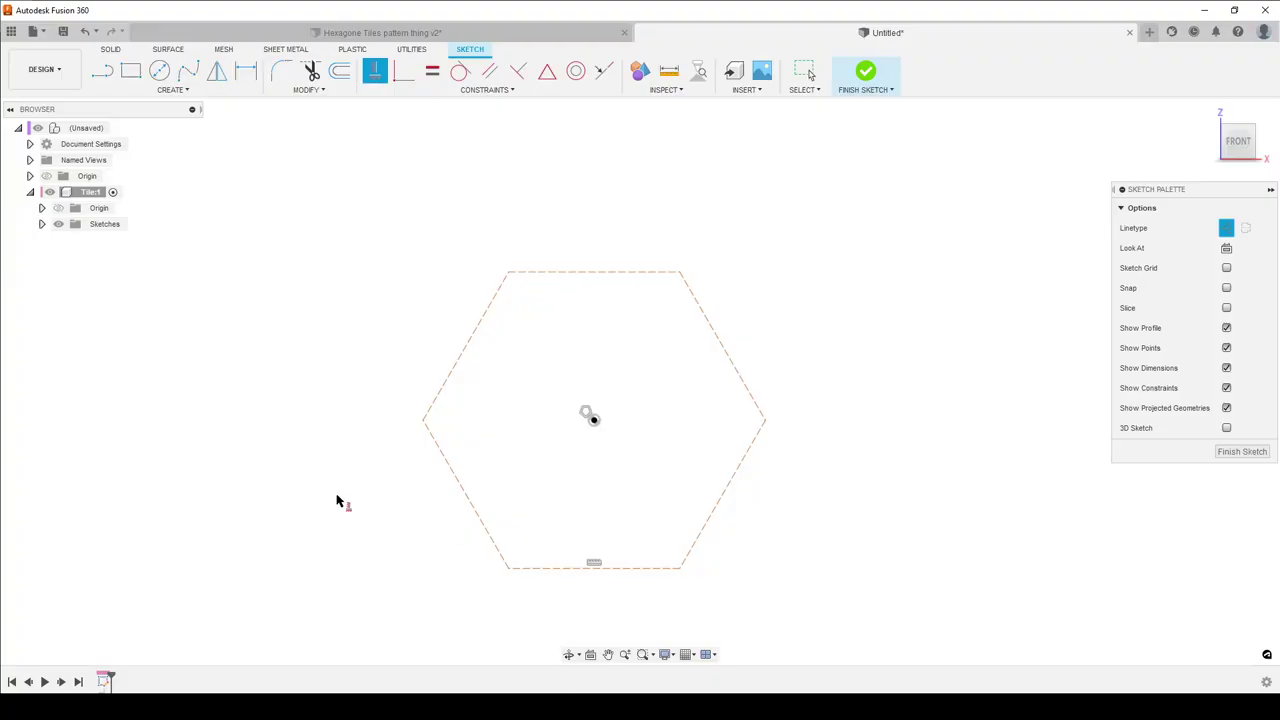
key(d)
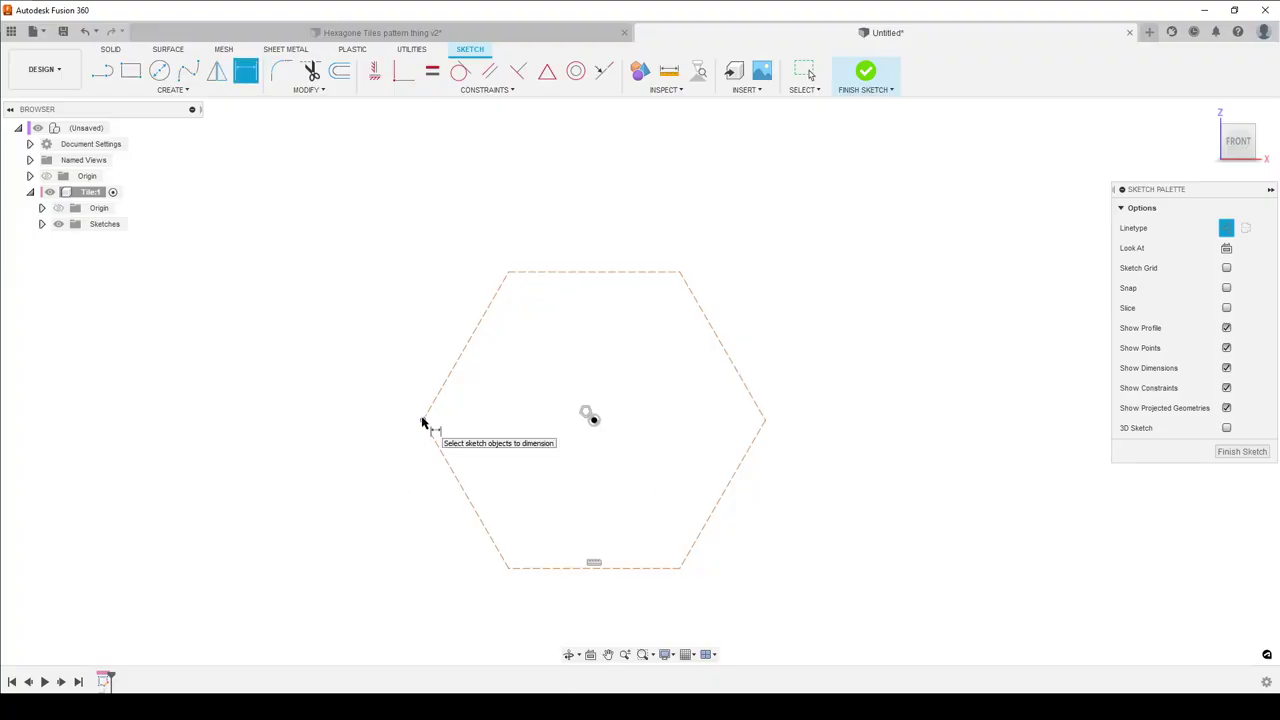
click(423, 420)
click(594, 420)
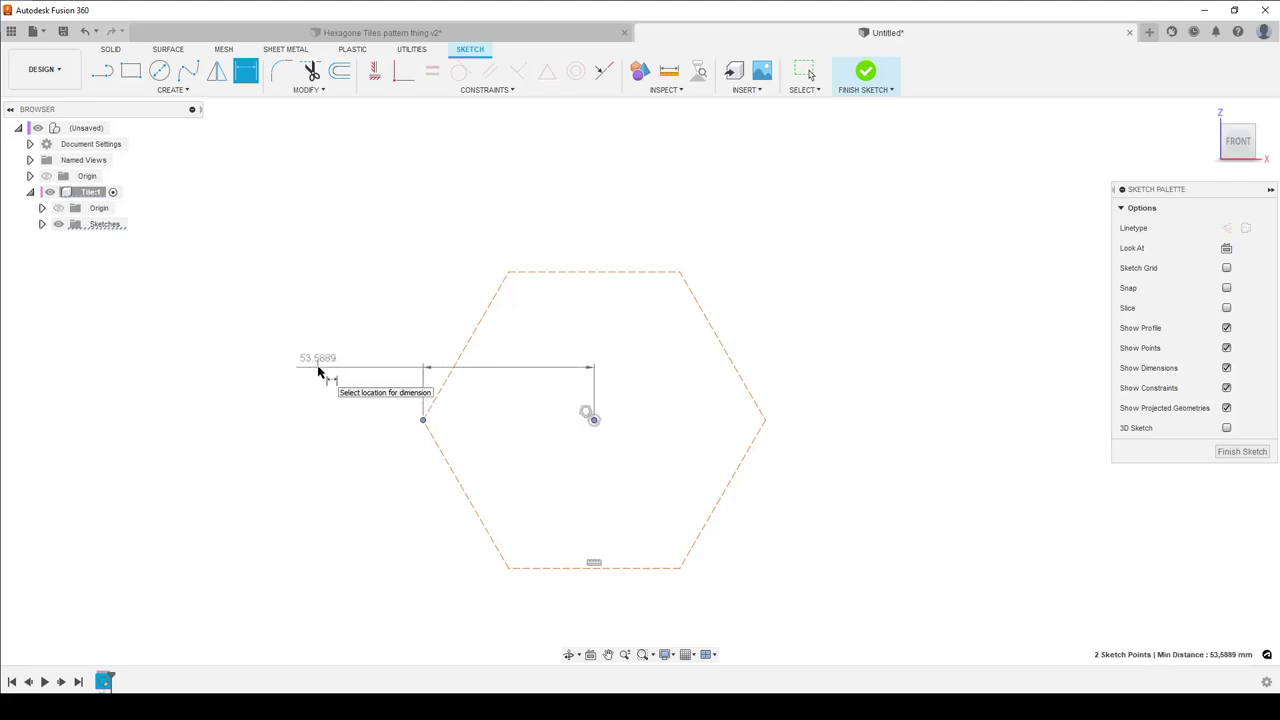
click(320, 368)
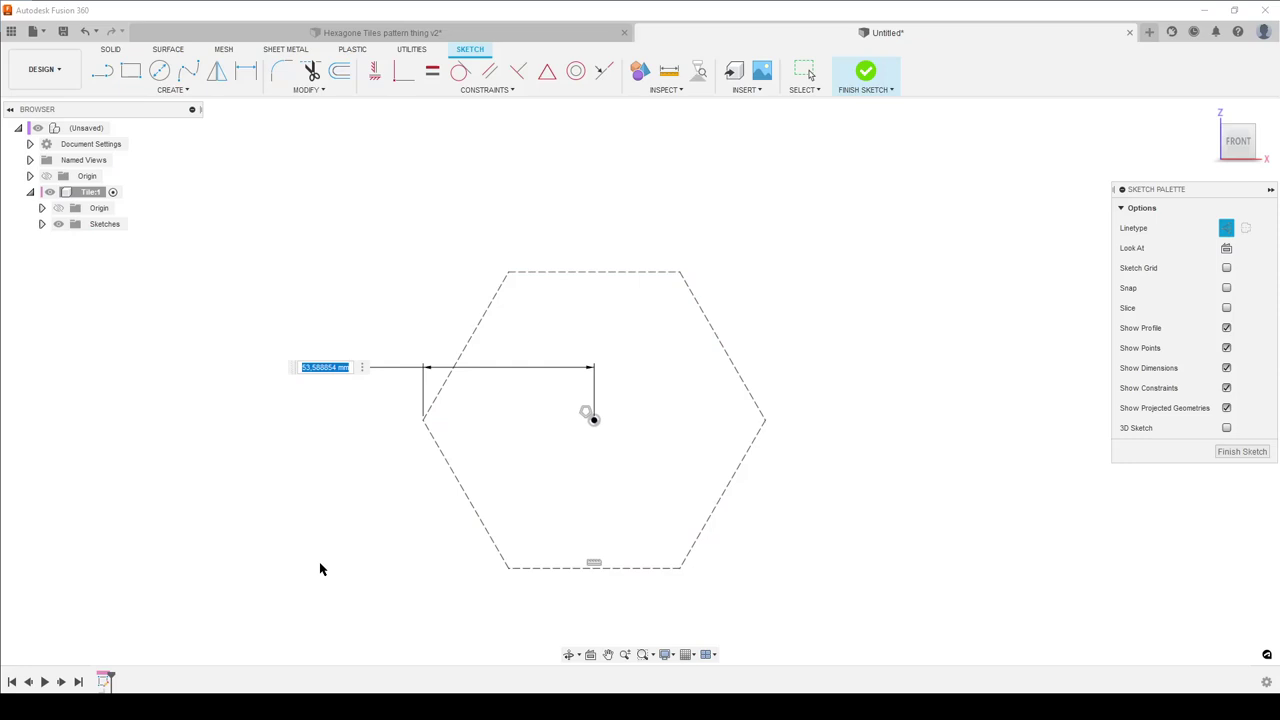
text(hexside = 200)
key(Return)
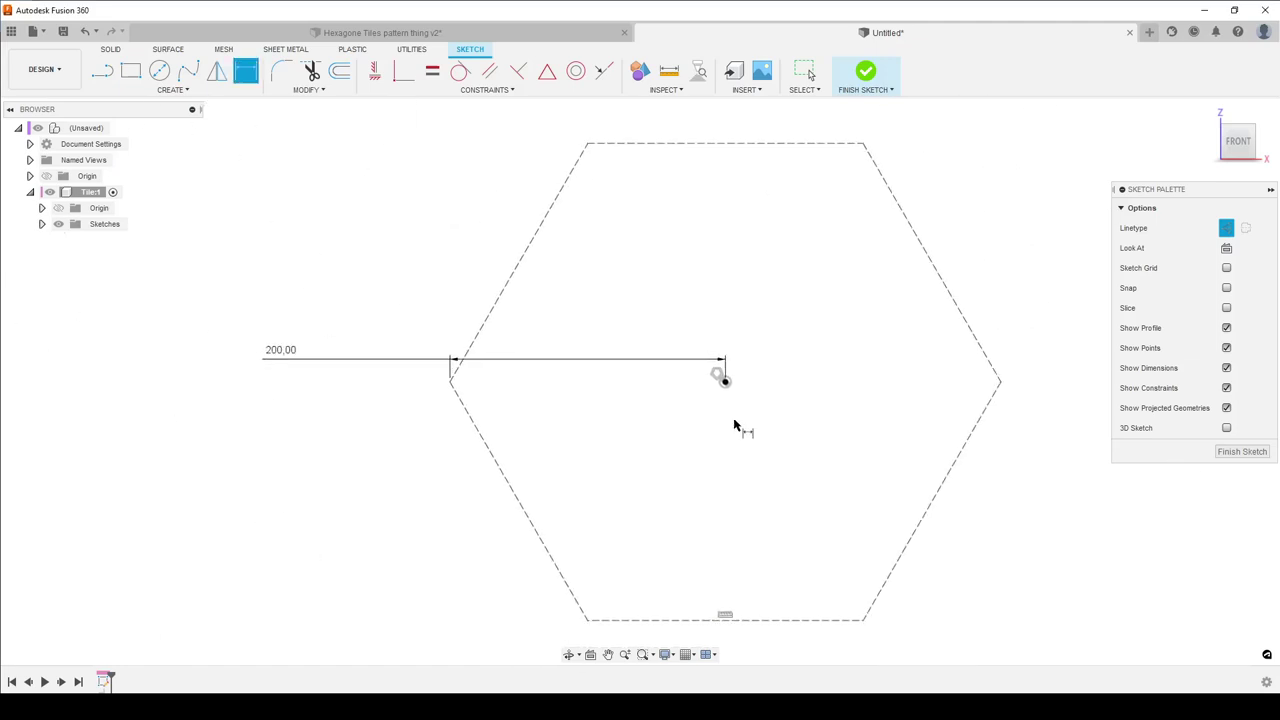
Step: Move the 200 mm dimension above the hexagon's upper edge
scroll(592, 410, down, 3)
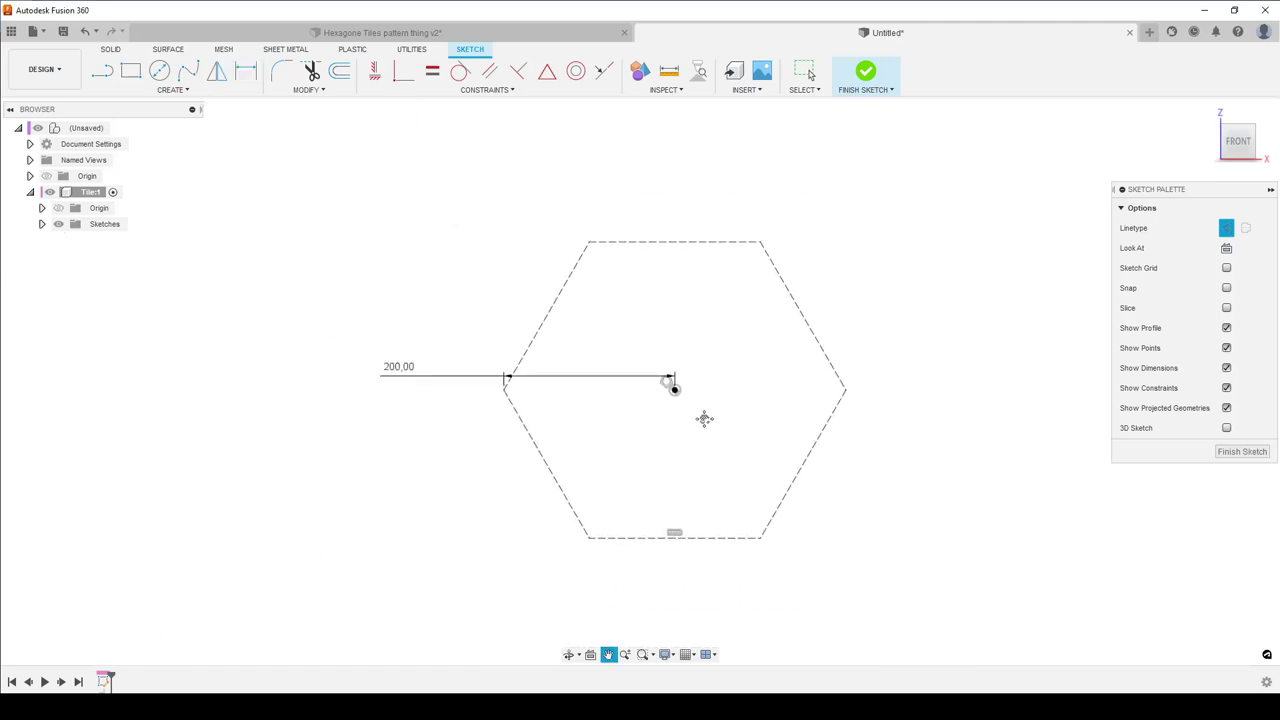
middle_drag(703, 420, 575, 424)
key(Escape)
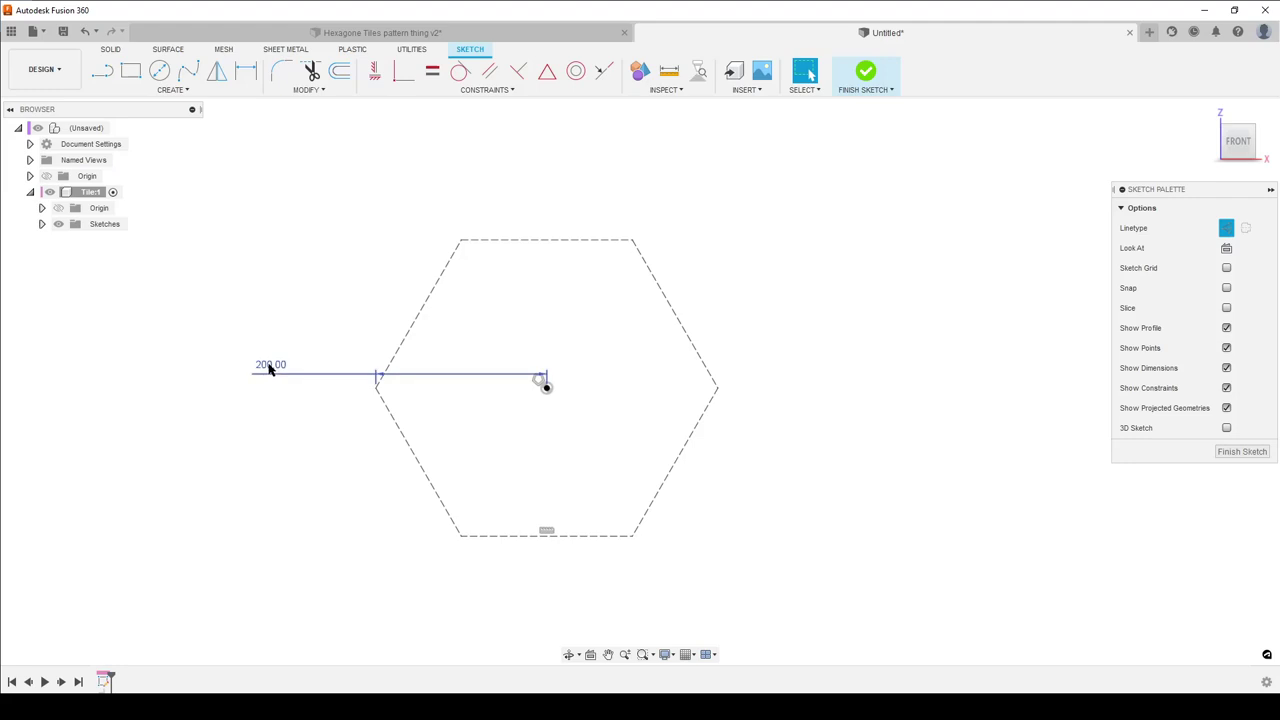
drag(271, 371, 240, 217)
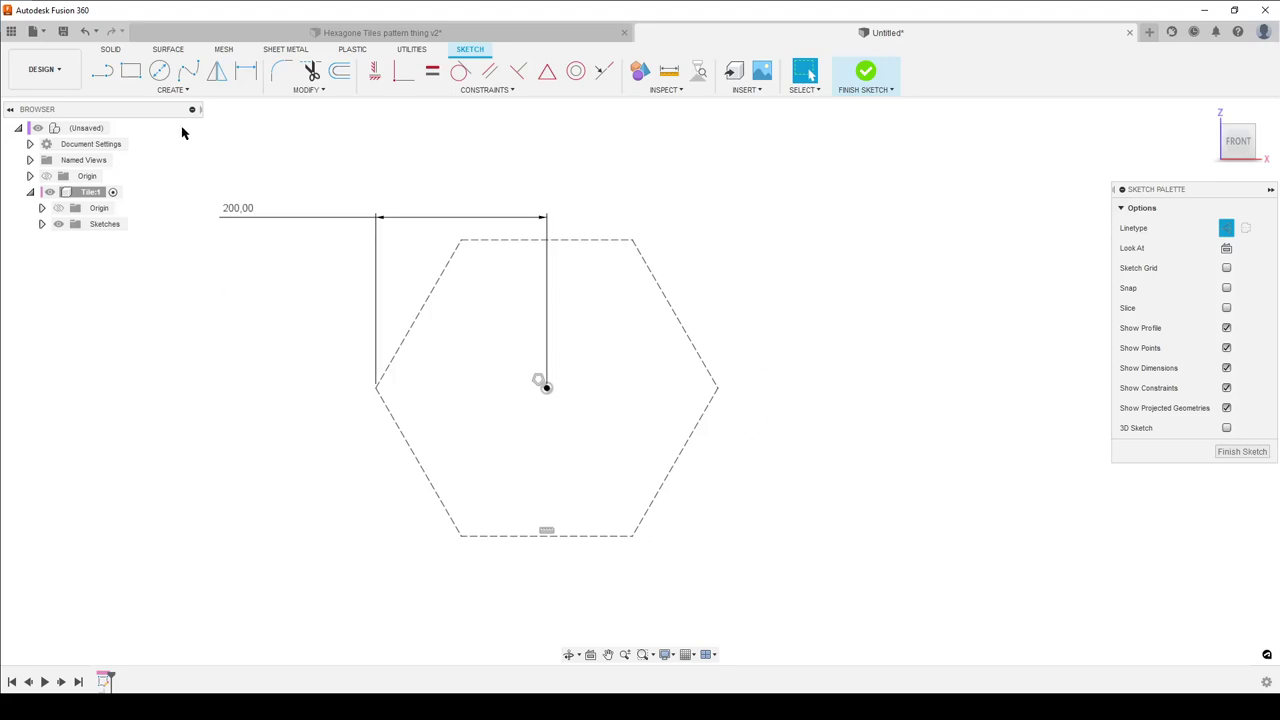
Step: Draw a solid, non-construction line from the hexagon's centre to its rightmost vertex and move the 200 mm dimension below the centre
click(102, 70)
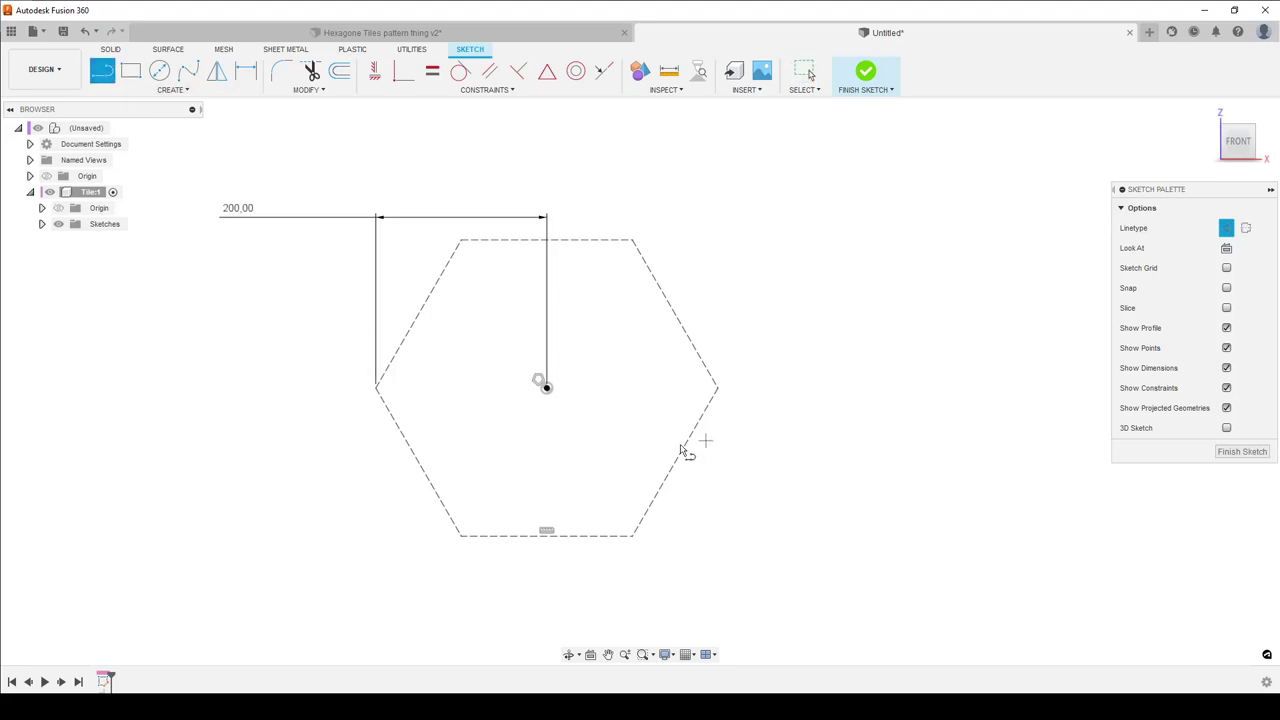
scroll(632, 444, up, 2)
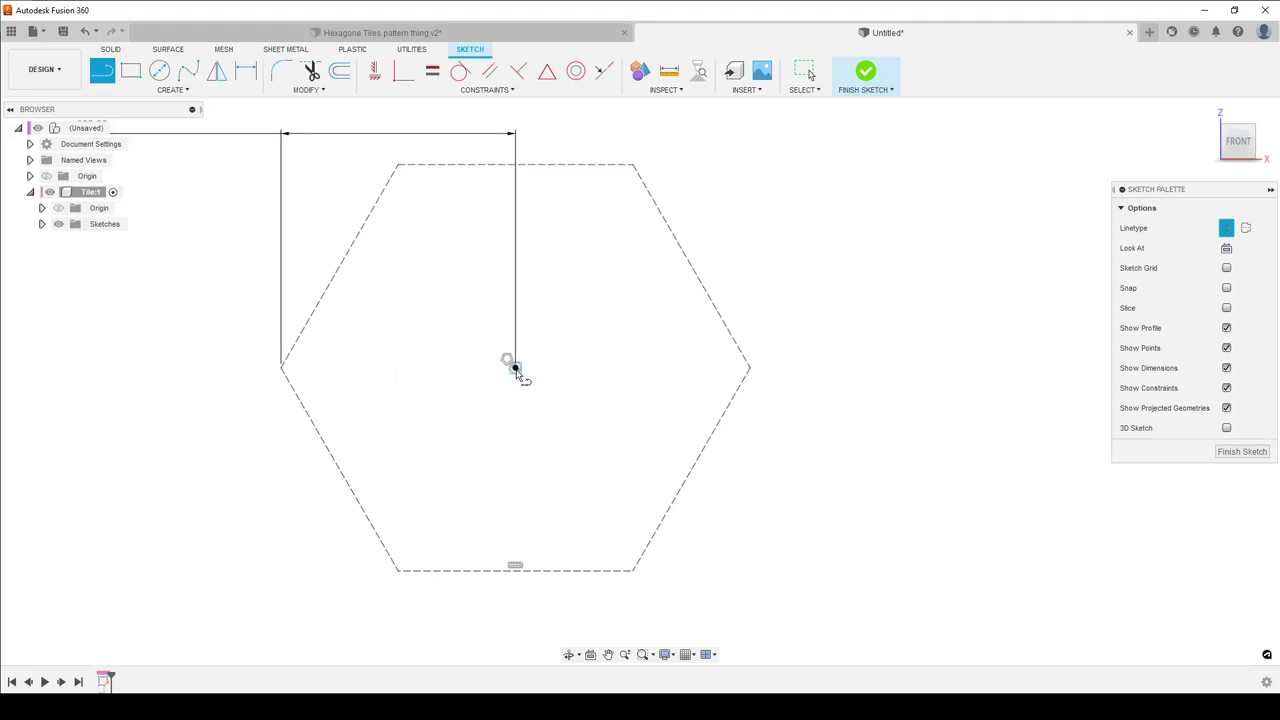
click(515, 367)
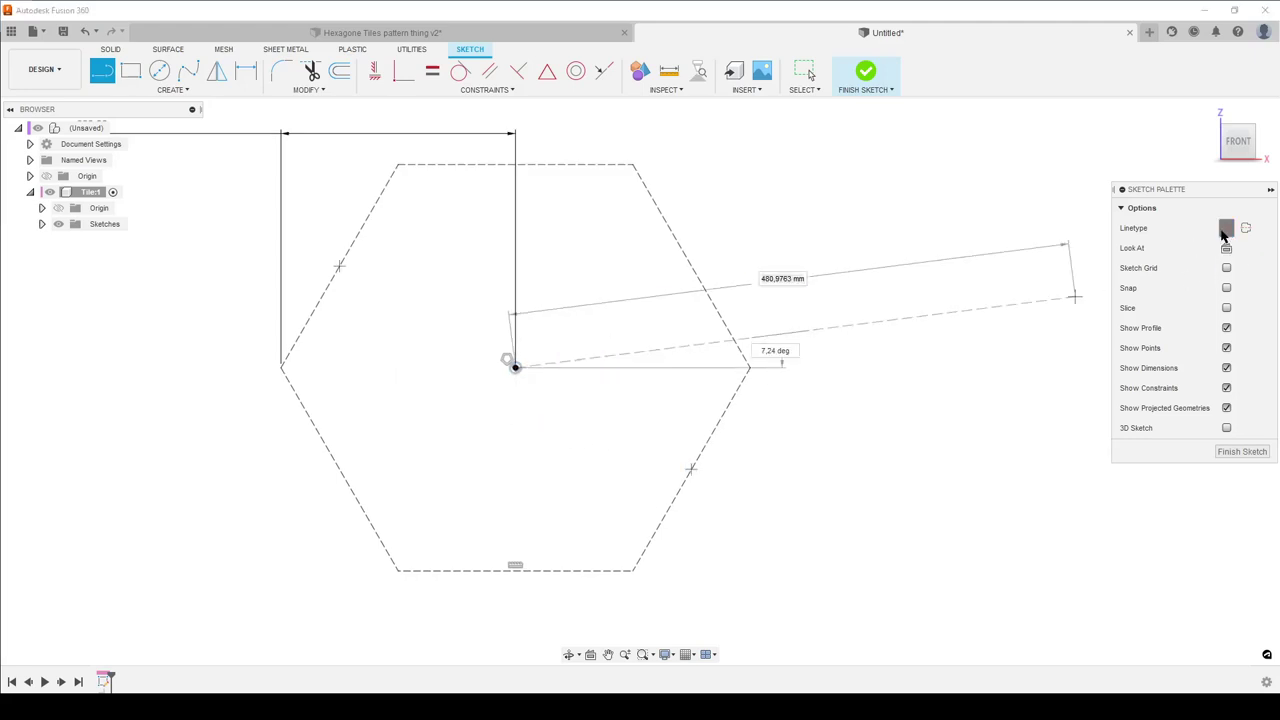
double_click(750, 367)
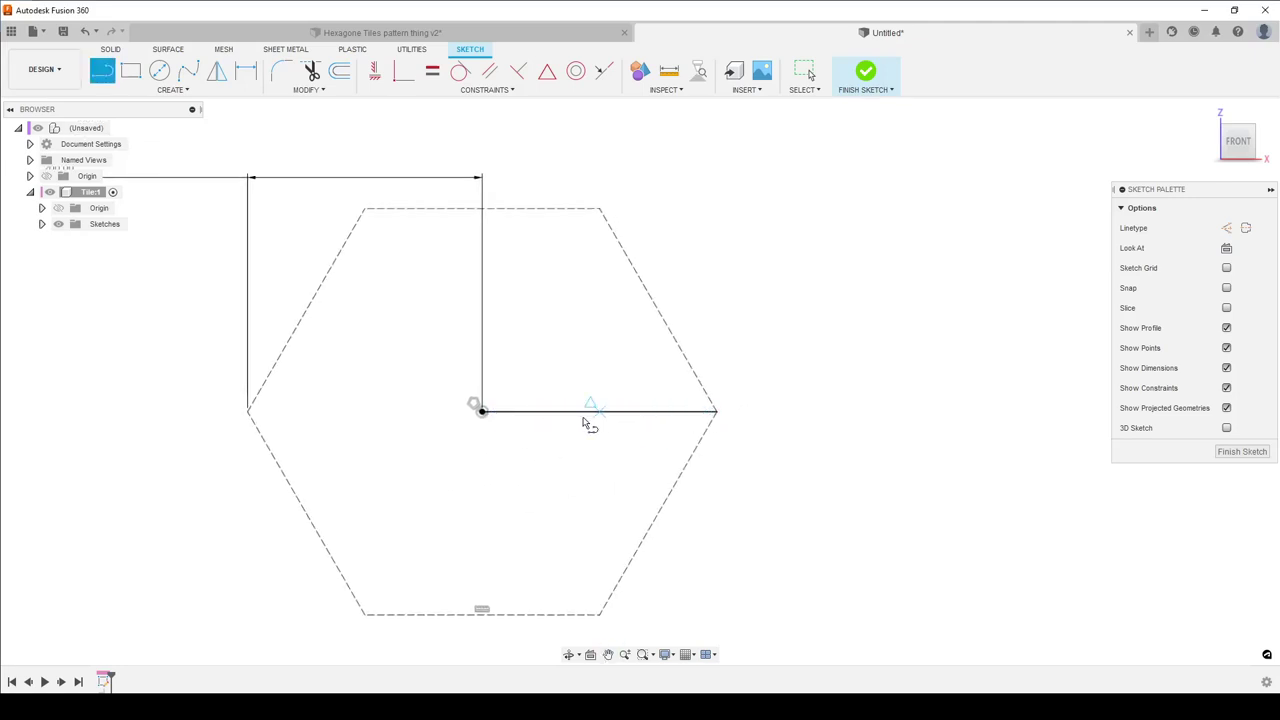
middle_drag(385, 375, 430, 398)
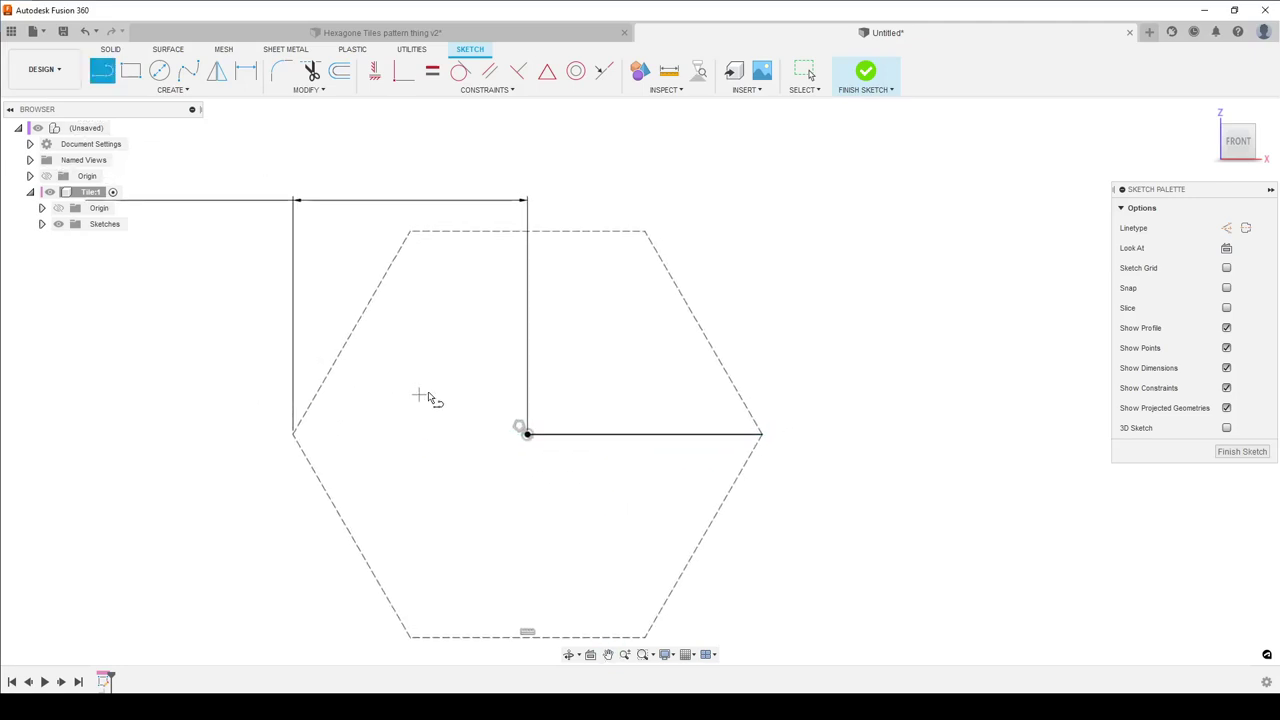
key(Escape)
drag(271, 200, 269, 584)
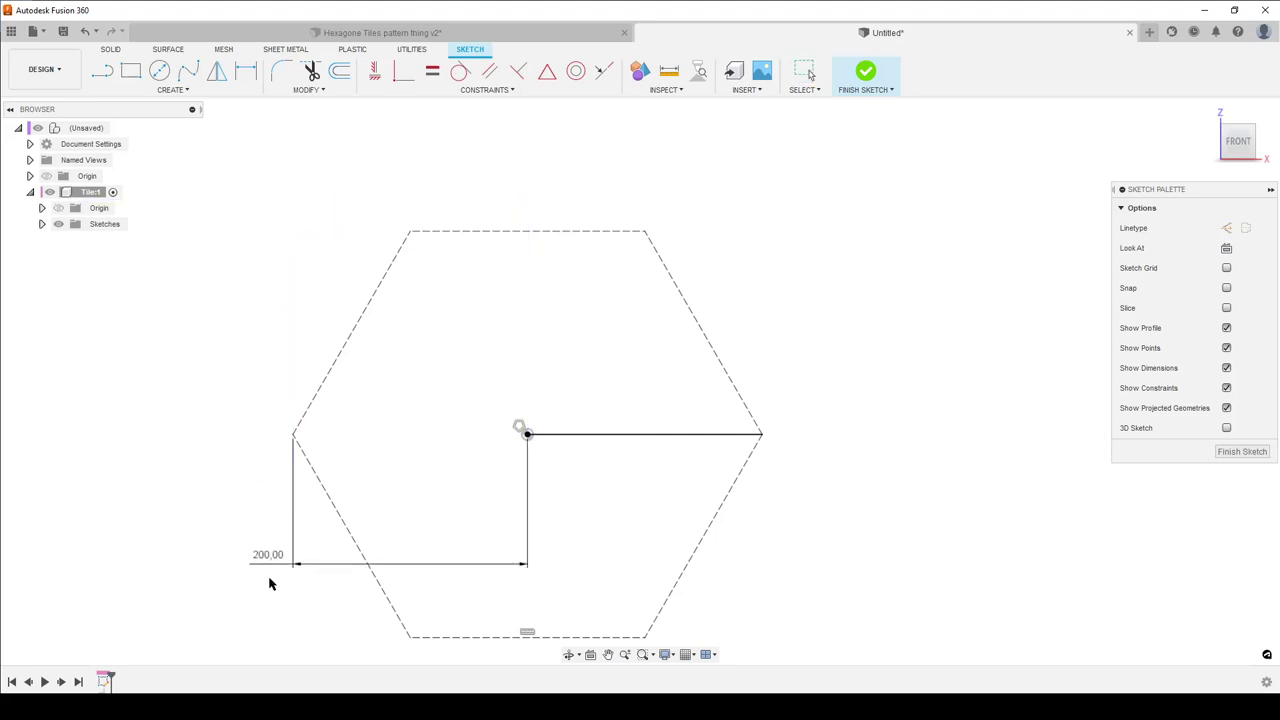
Step: Draw a solid vertical line upward from the hexagon's centre, perpendicular to the horizontal line
scroll(583, 517, up, 2)
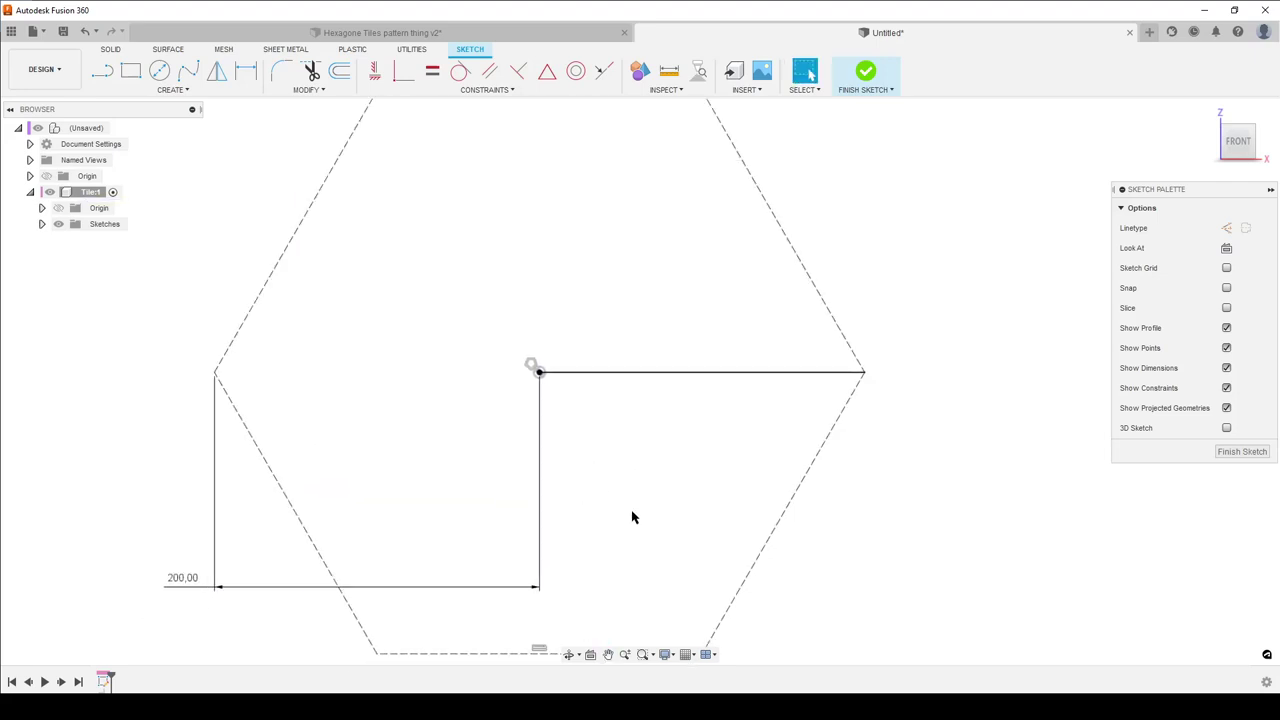
key(l)
scroll(512, 495, up, 2)
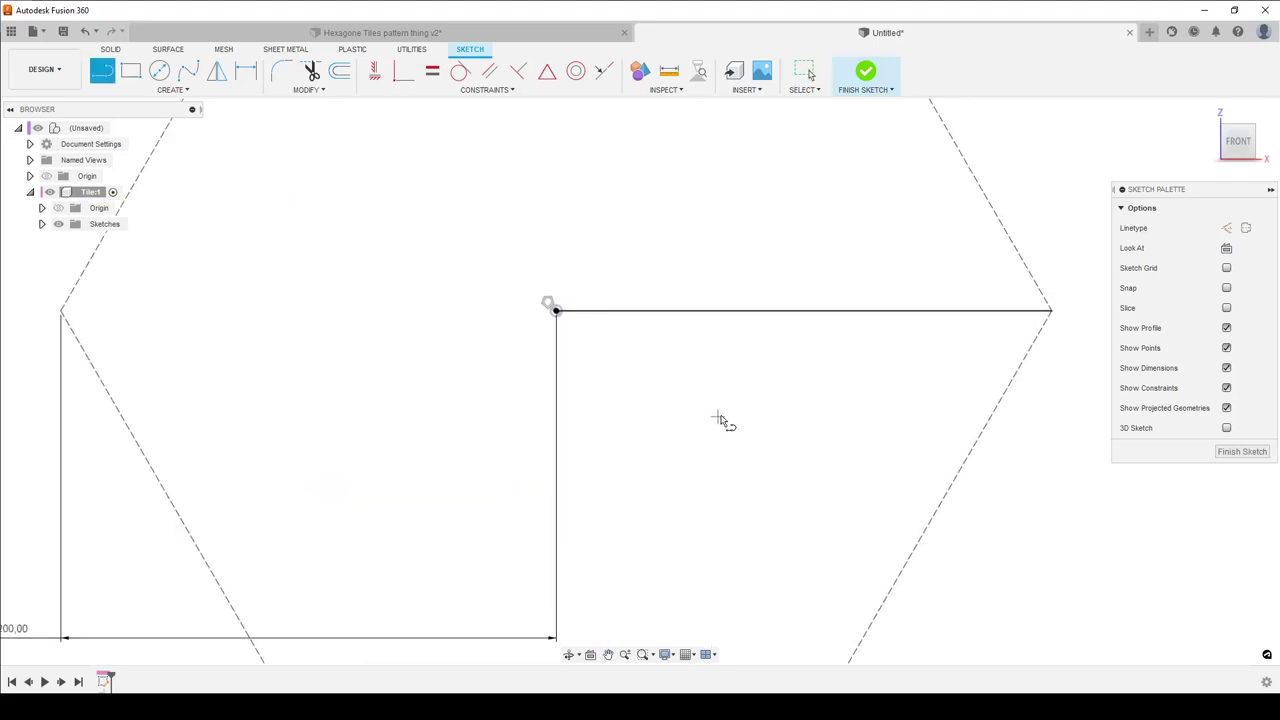
middle_drag(720, 420, 655, 482)
key(l)
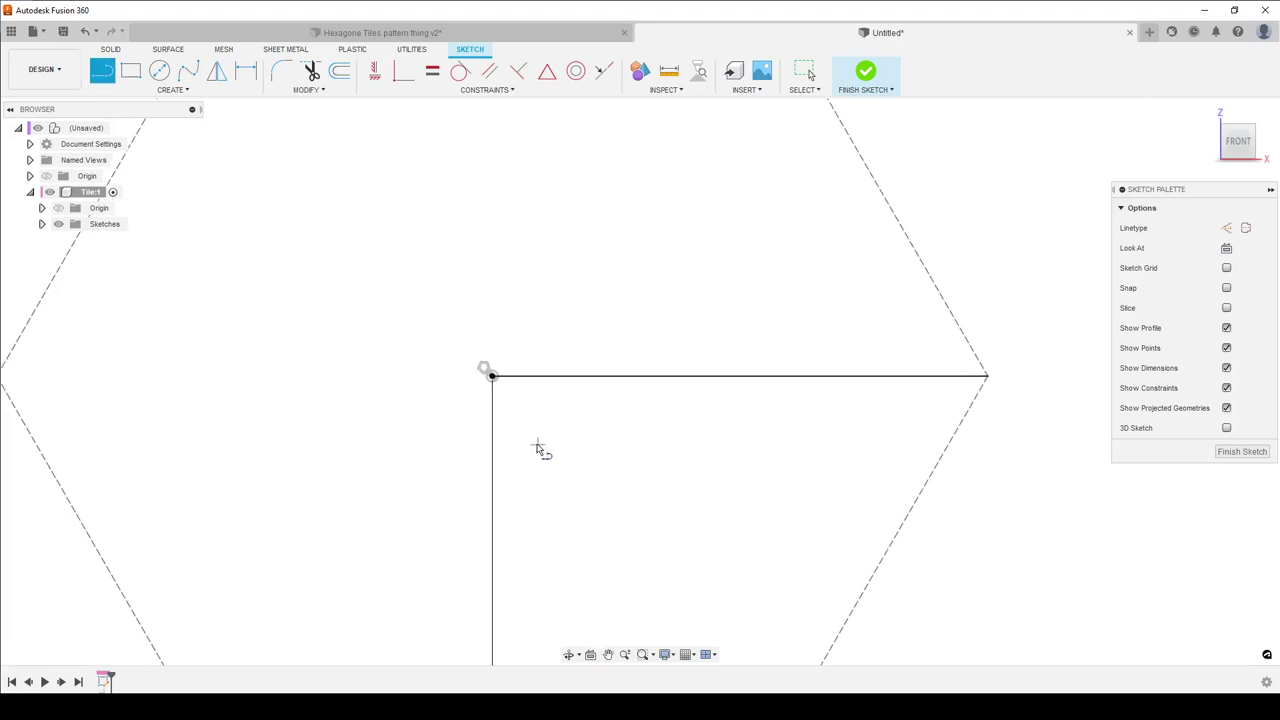
click(491, 376)
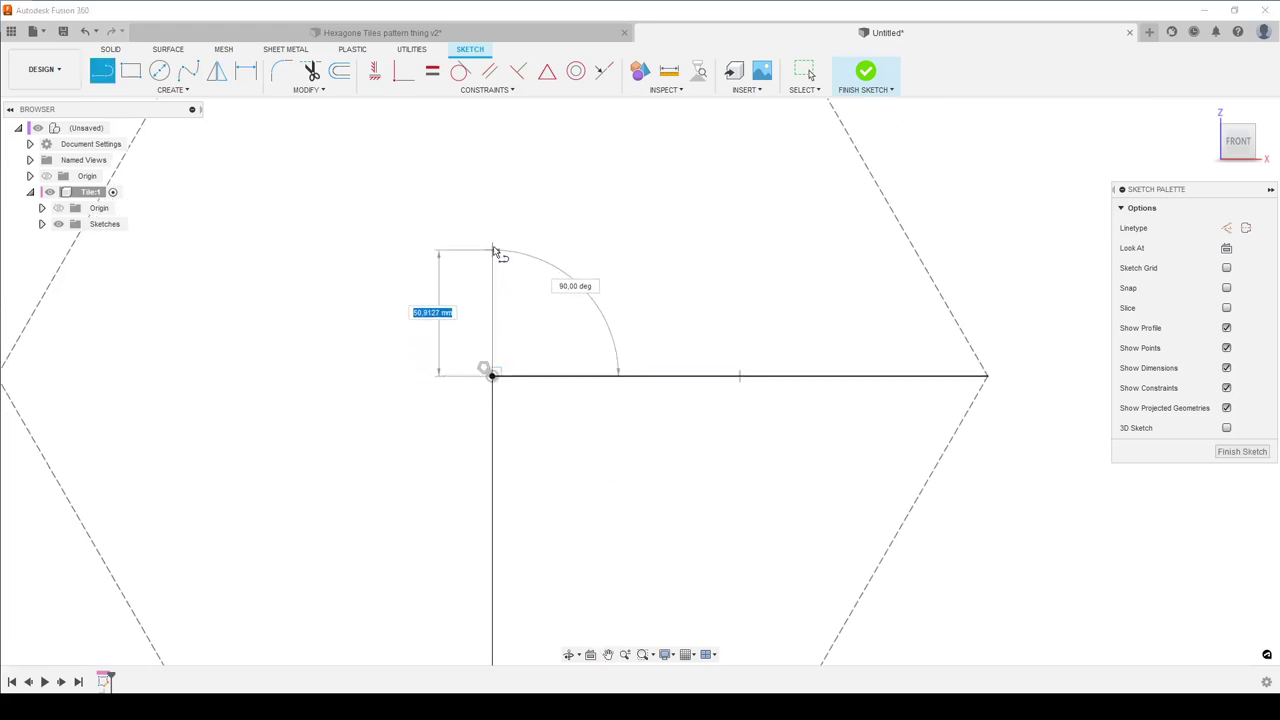
click(493, 199)
key(Escape)
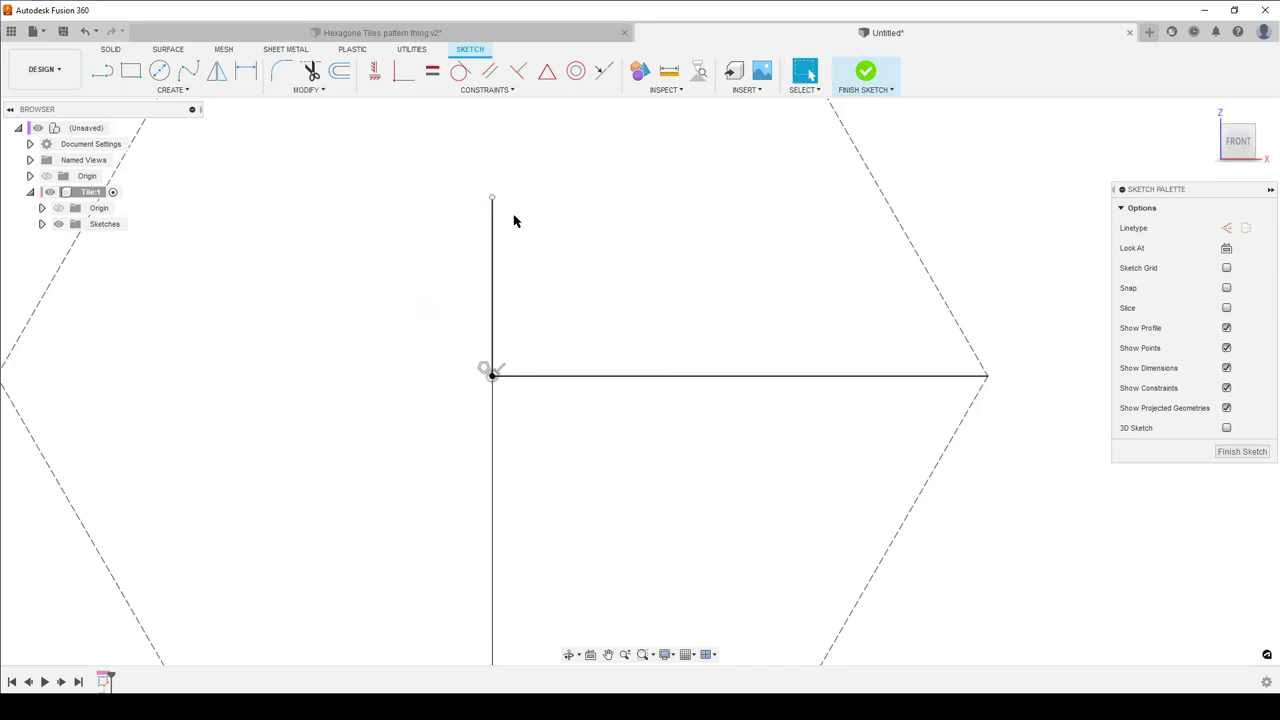
Step: Examine the tile's front profile and top surface in the Hexagone Tiles pattern design, using an orthographic front view
click(486, 34)
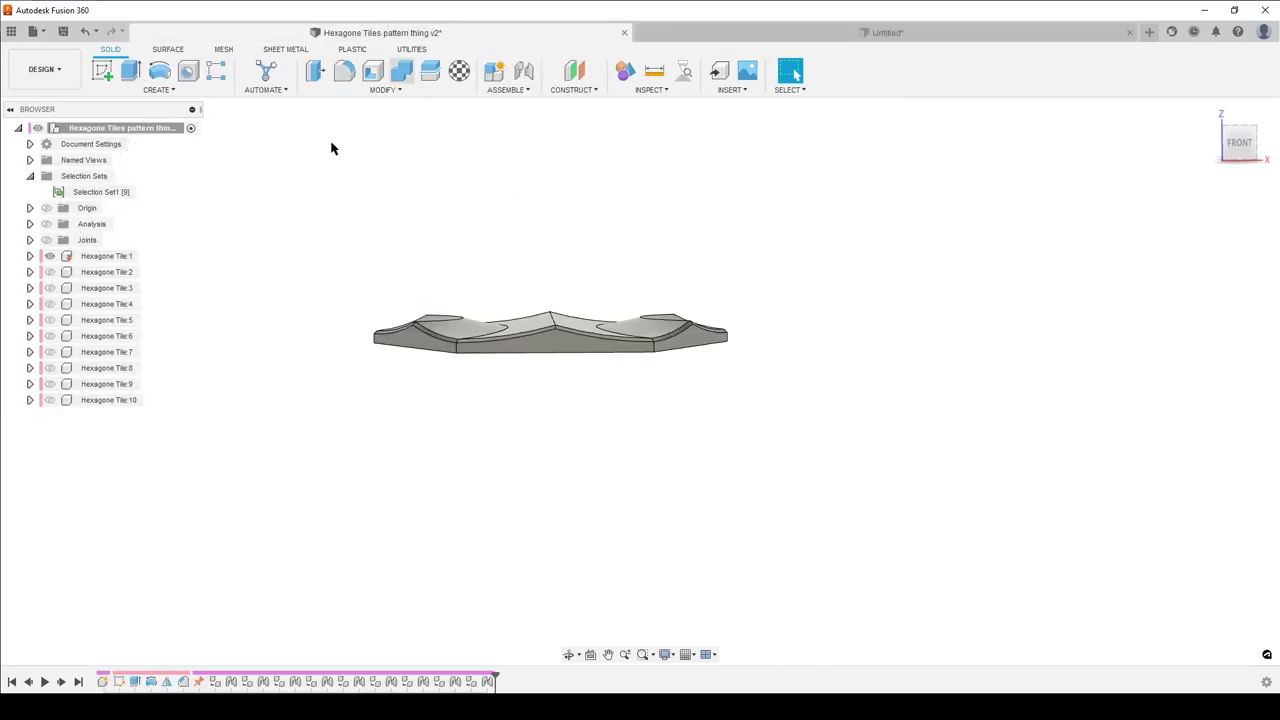
scroll(546, 391, up, 4)
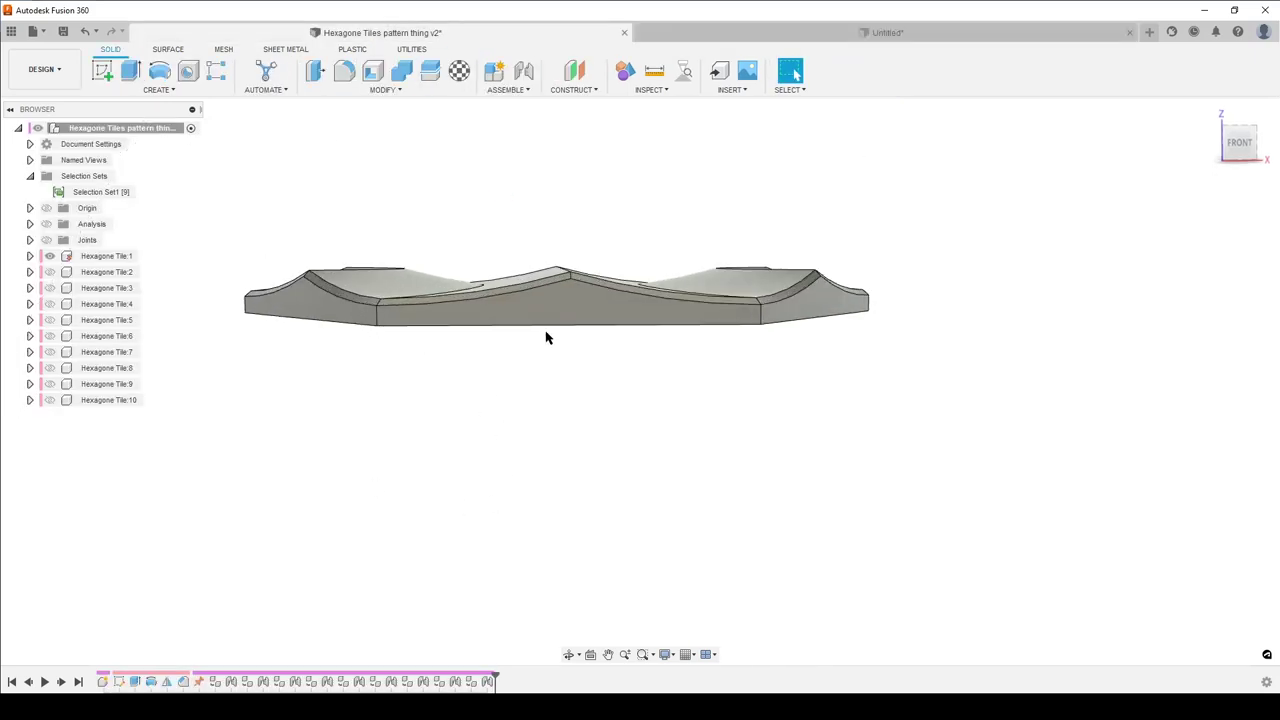
click(771, 34)
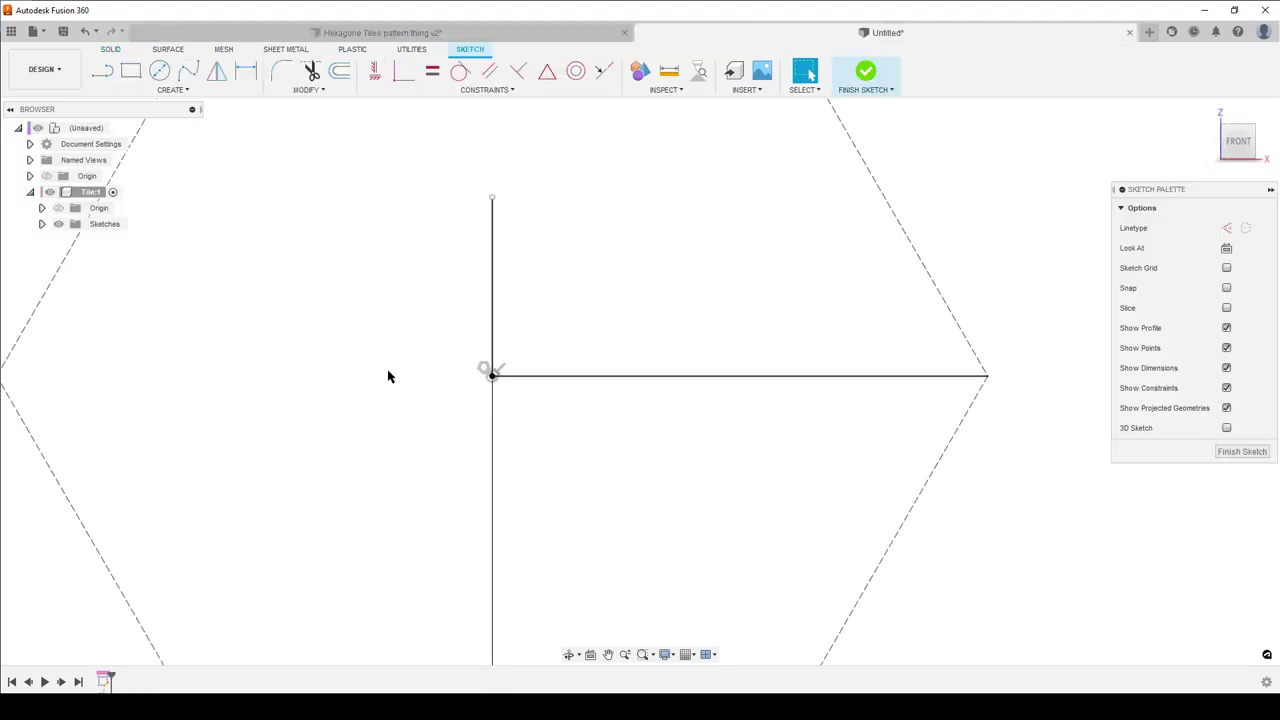
click(568, 35)
click(1240, 145)
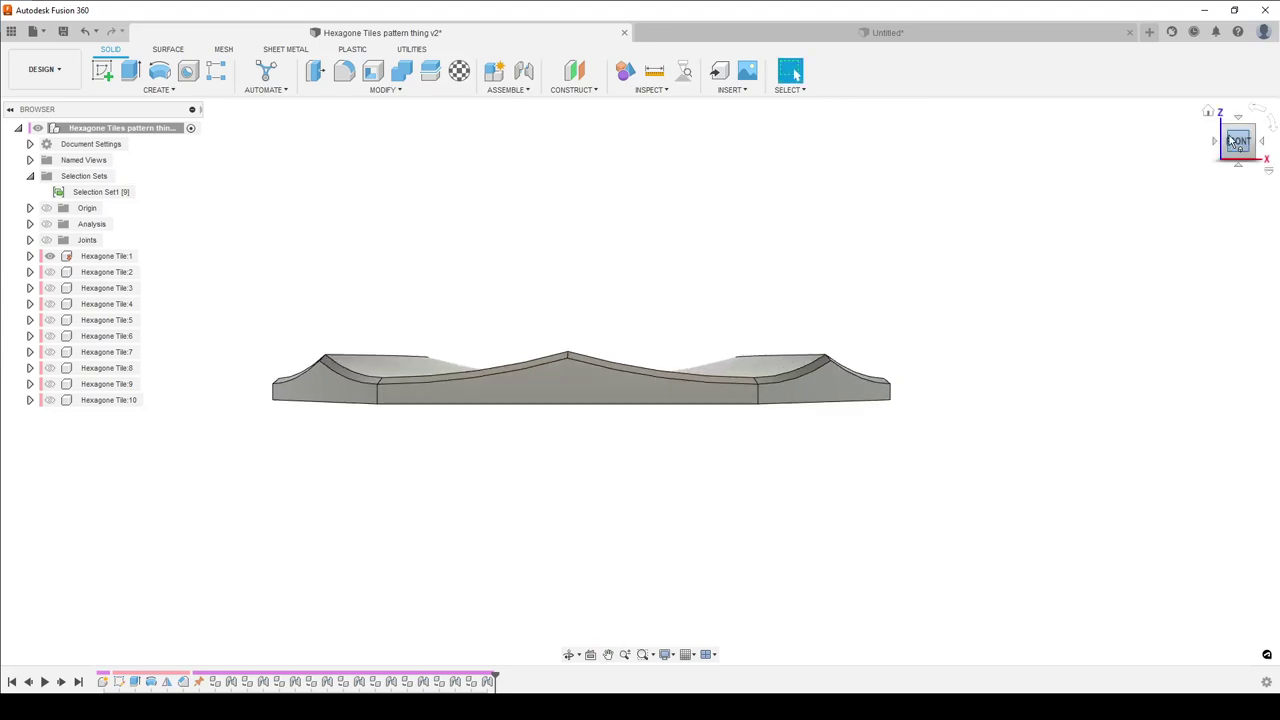
right_click(1232, 138)
click(1168, 156)
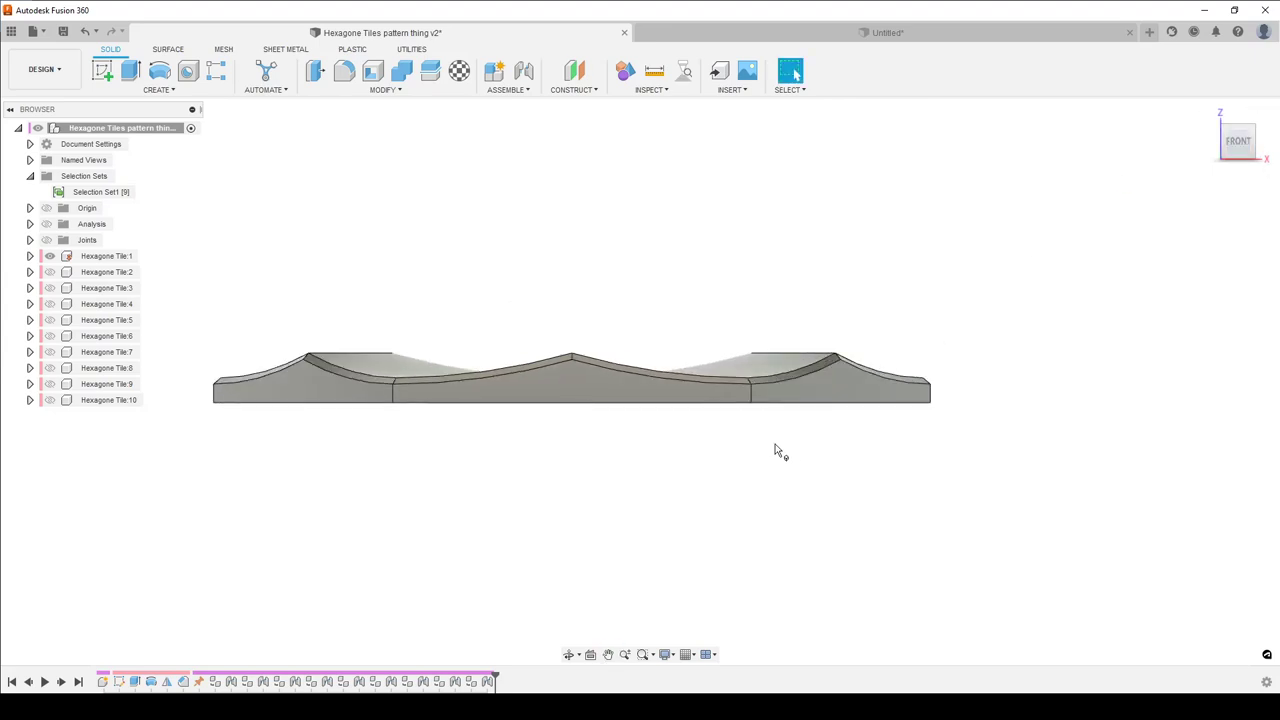
shift+middle_drag(770, 465, 771, 477)
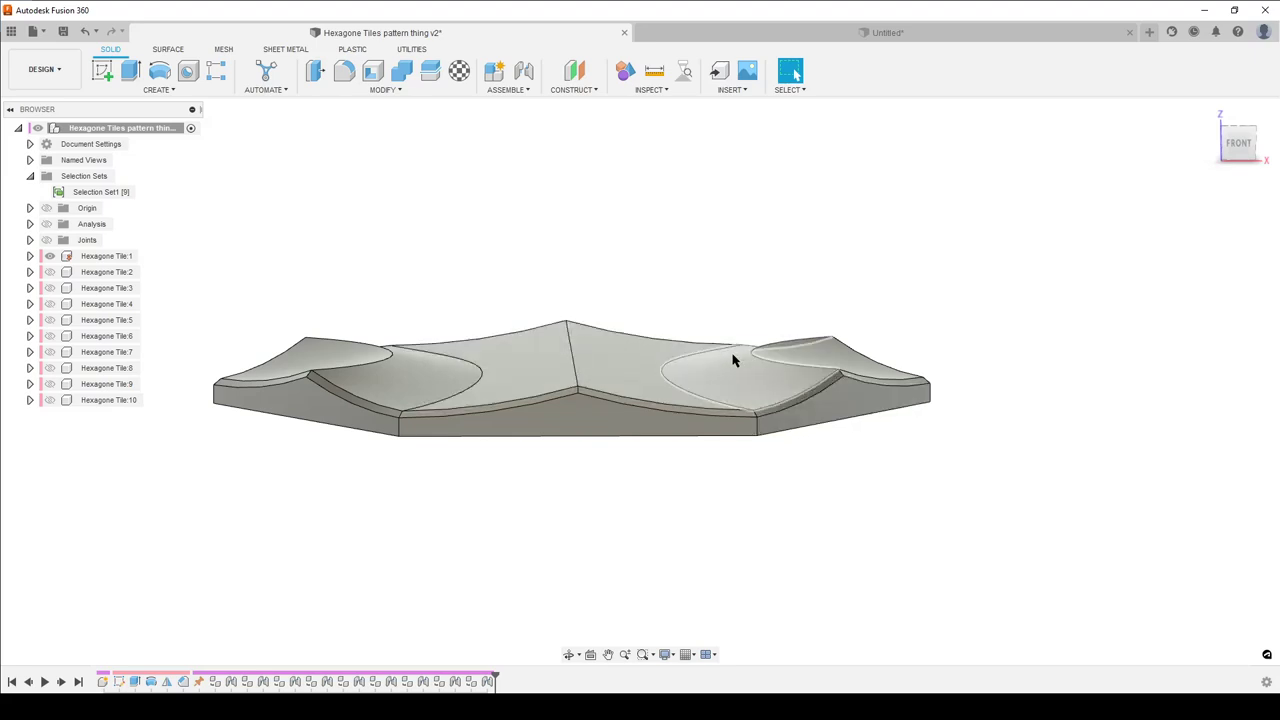
Step: Return to the untitled design and draw a solid vertical line upward from the midpoint of the horizontal line
click(686, 33)
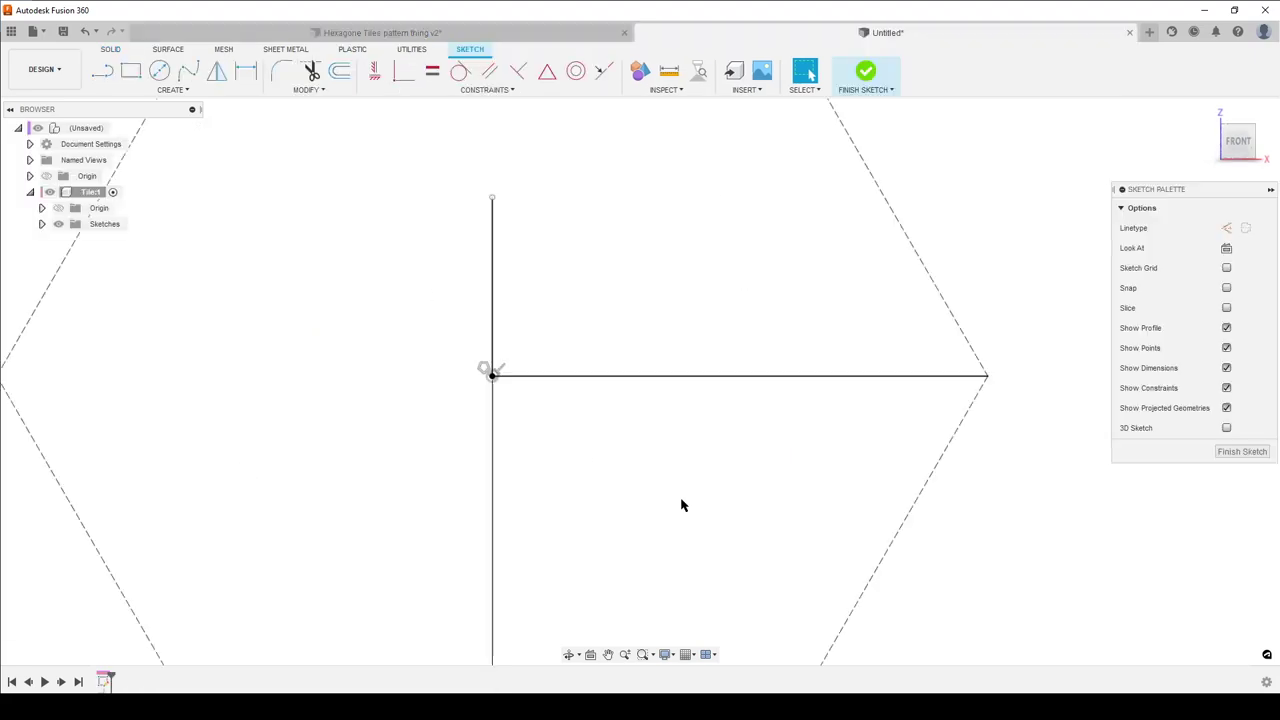
key(l)
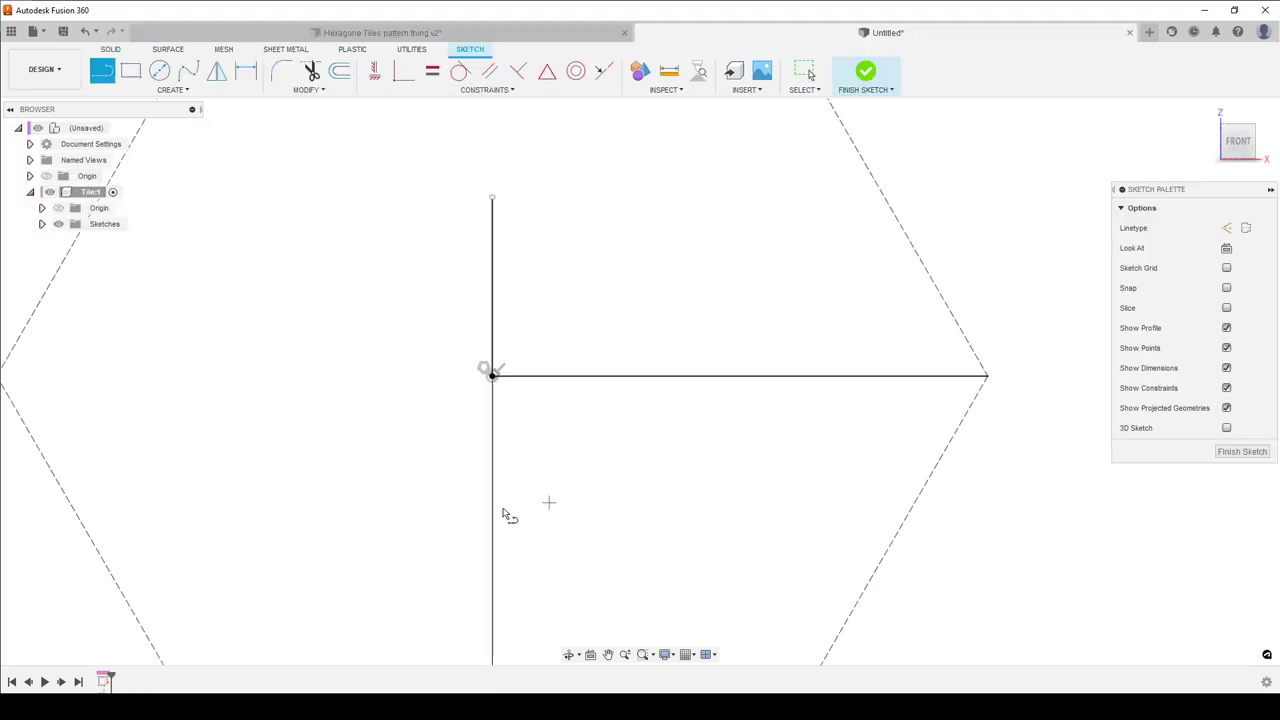
click(740, 376)
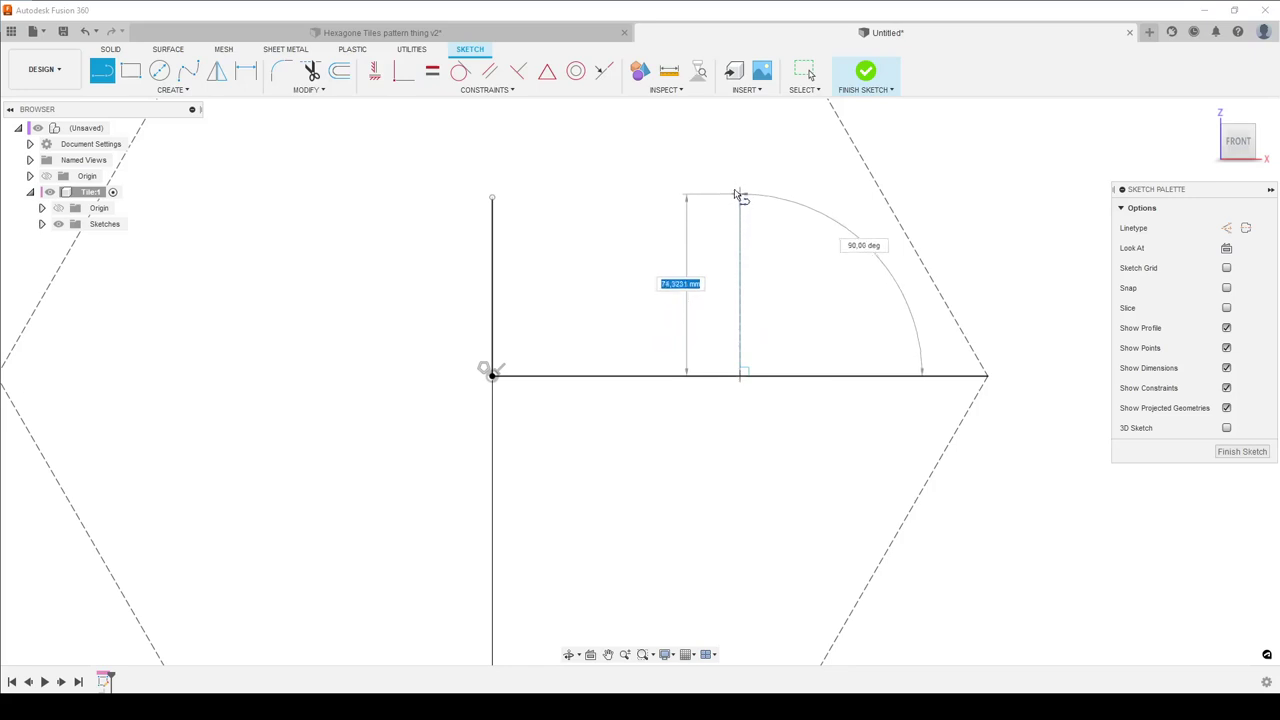
click(740, 184)
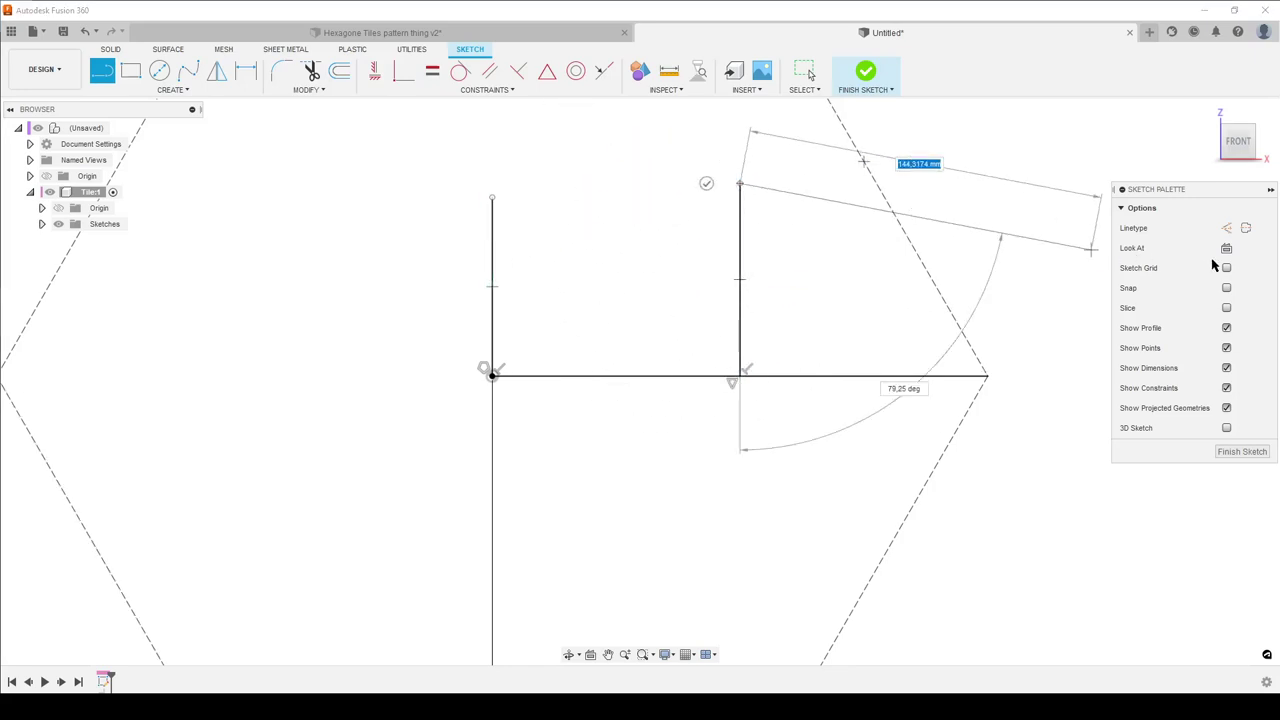
Step: Join the upper ends of the two vertical lines with a construction line and constrain it horizontal
click(1226, 228)
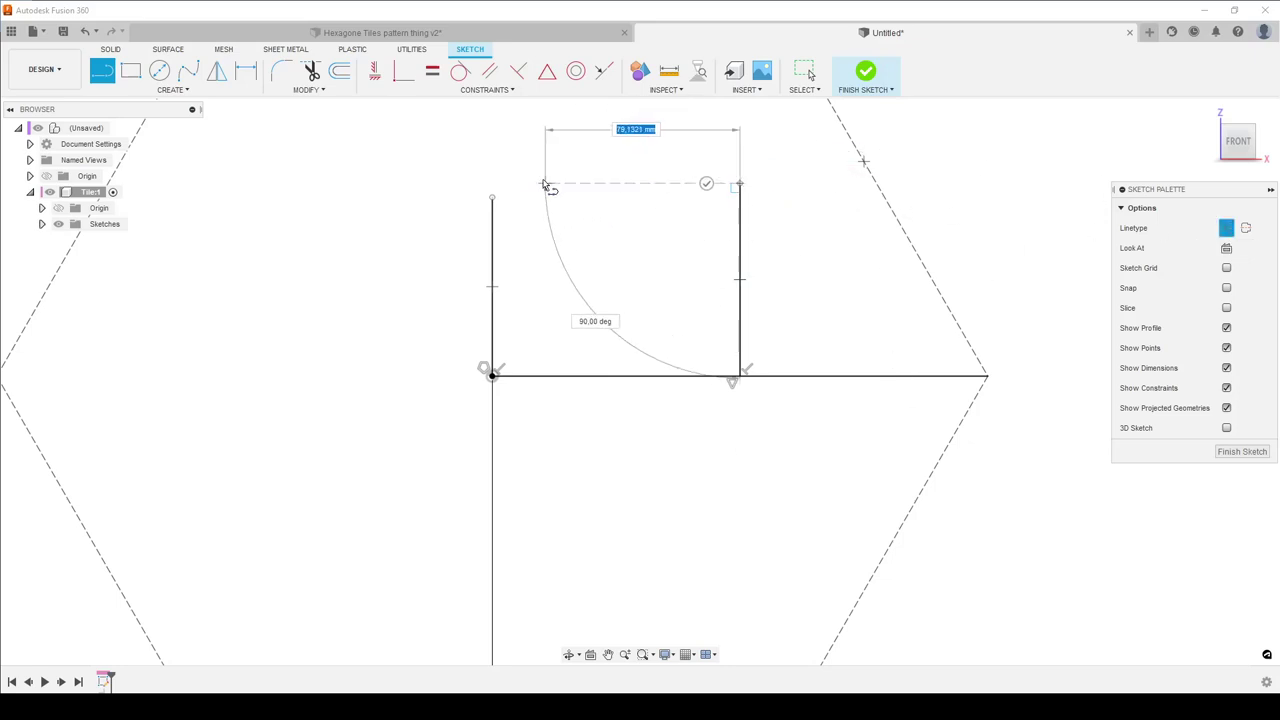
click(492, 197)
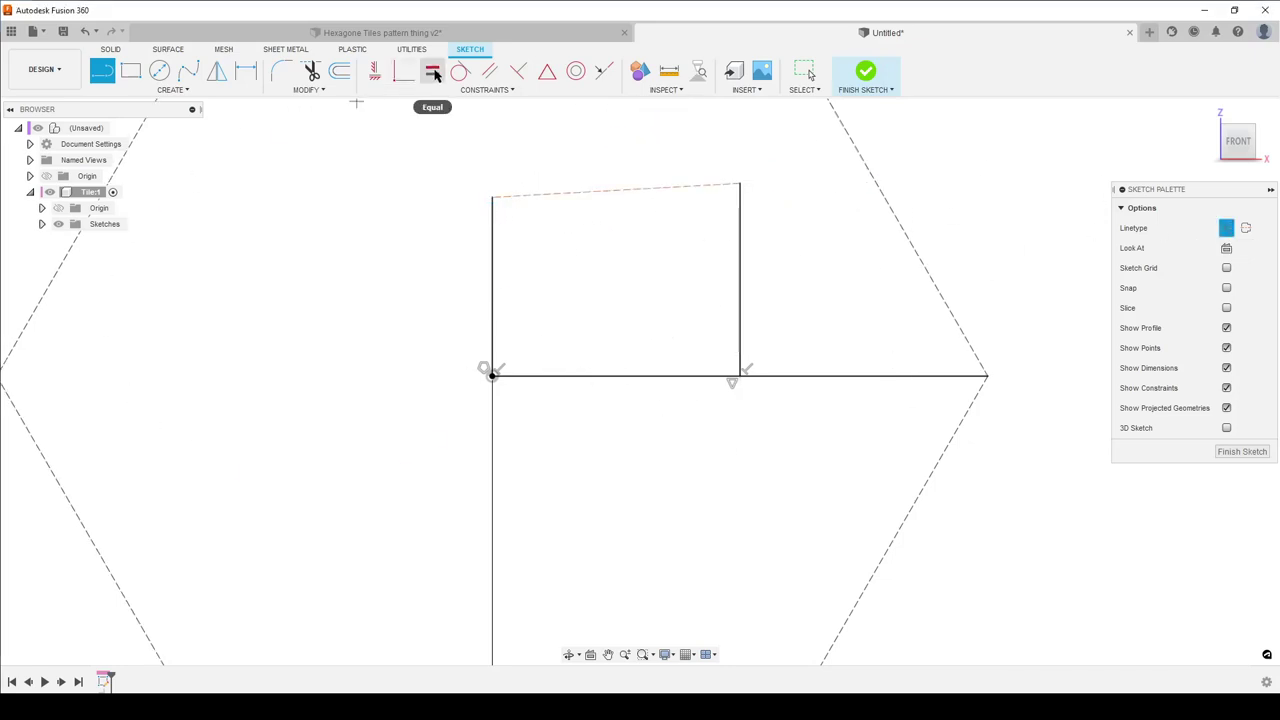
click(375, 70)
click(648, 189)
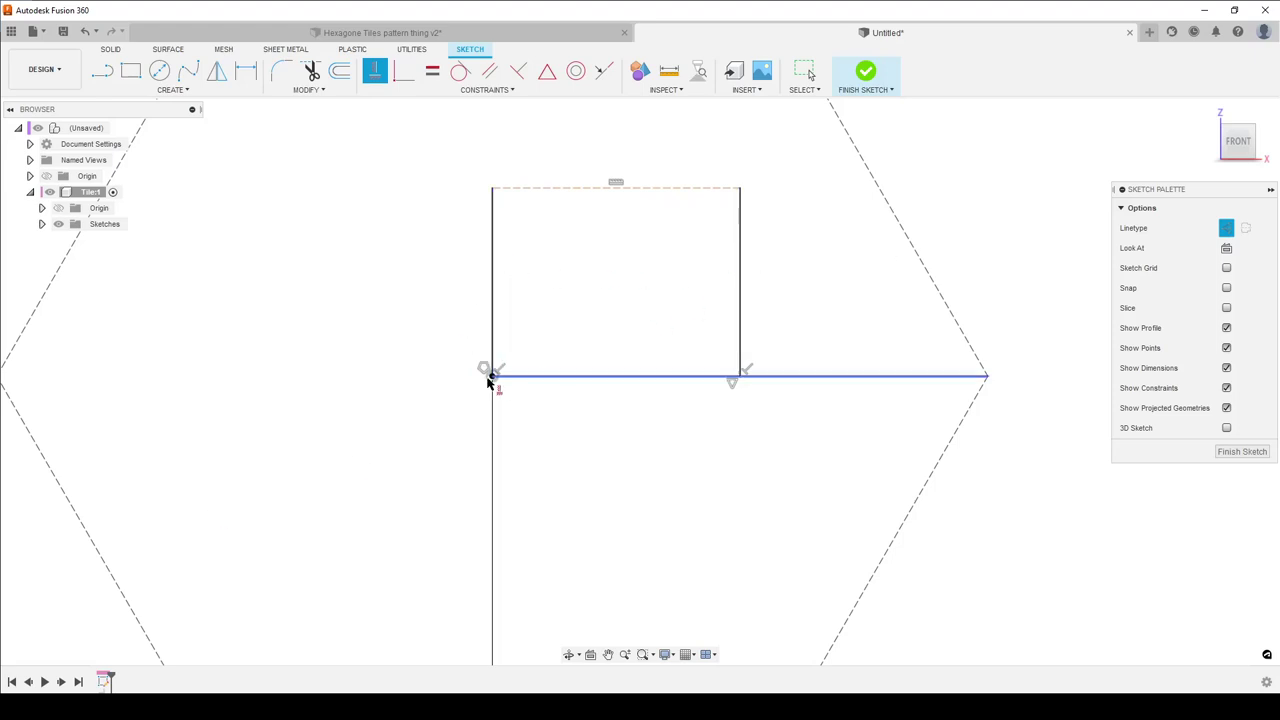
click(490, 377)
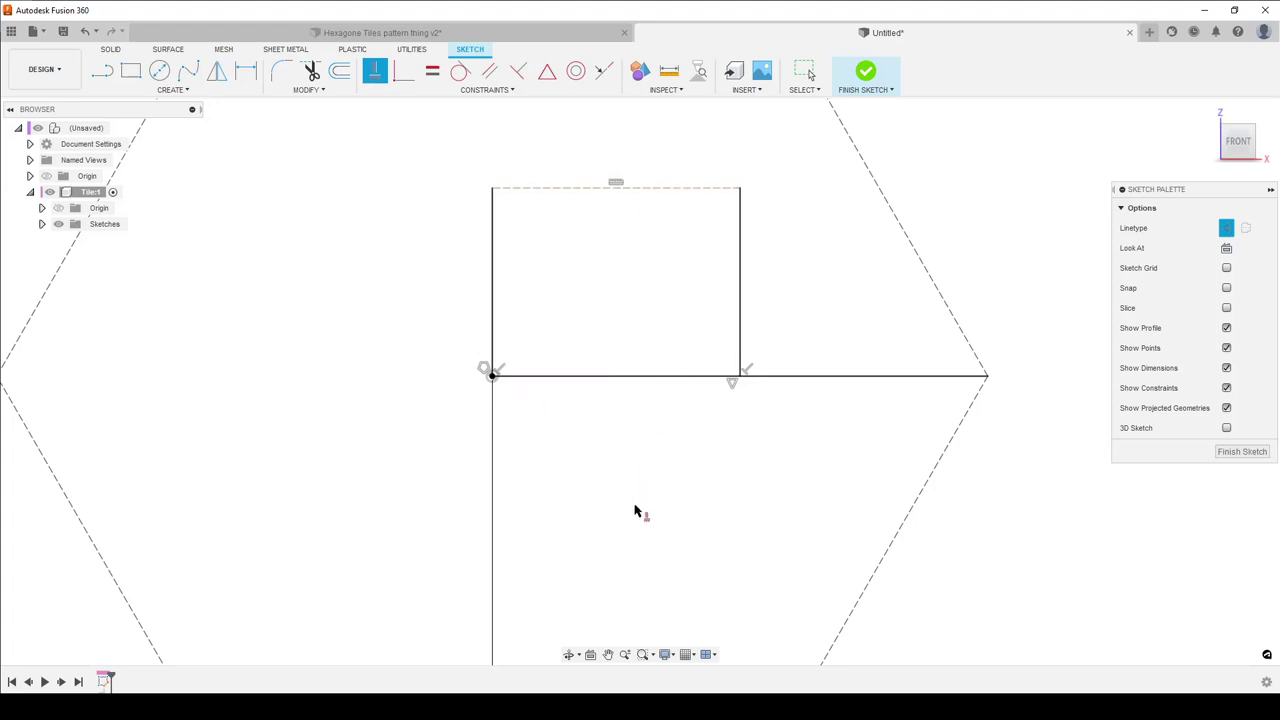
key(Escape)
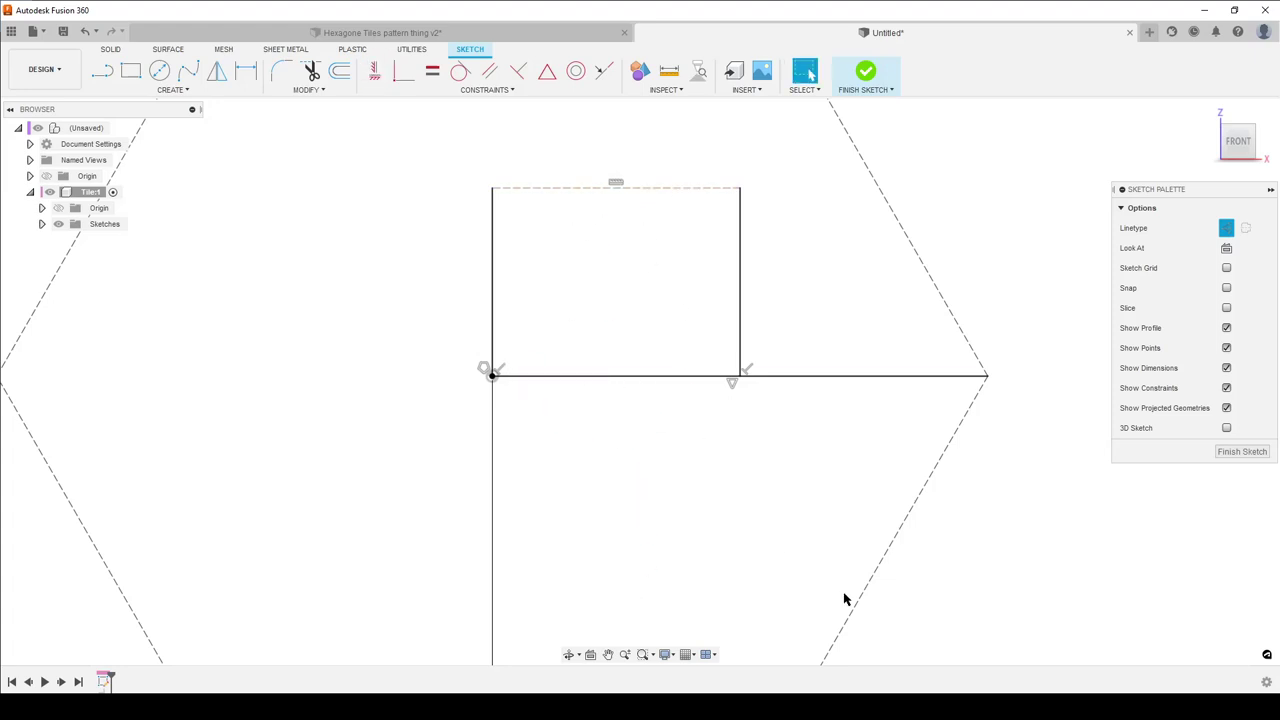
middle_drag(957, 543, 865, 512)
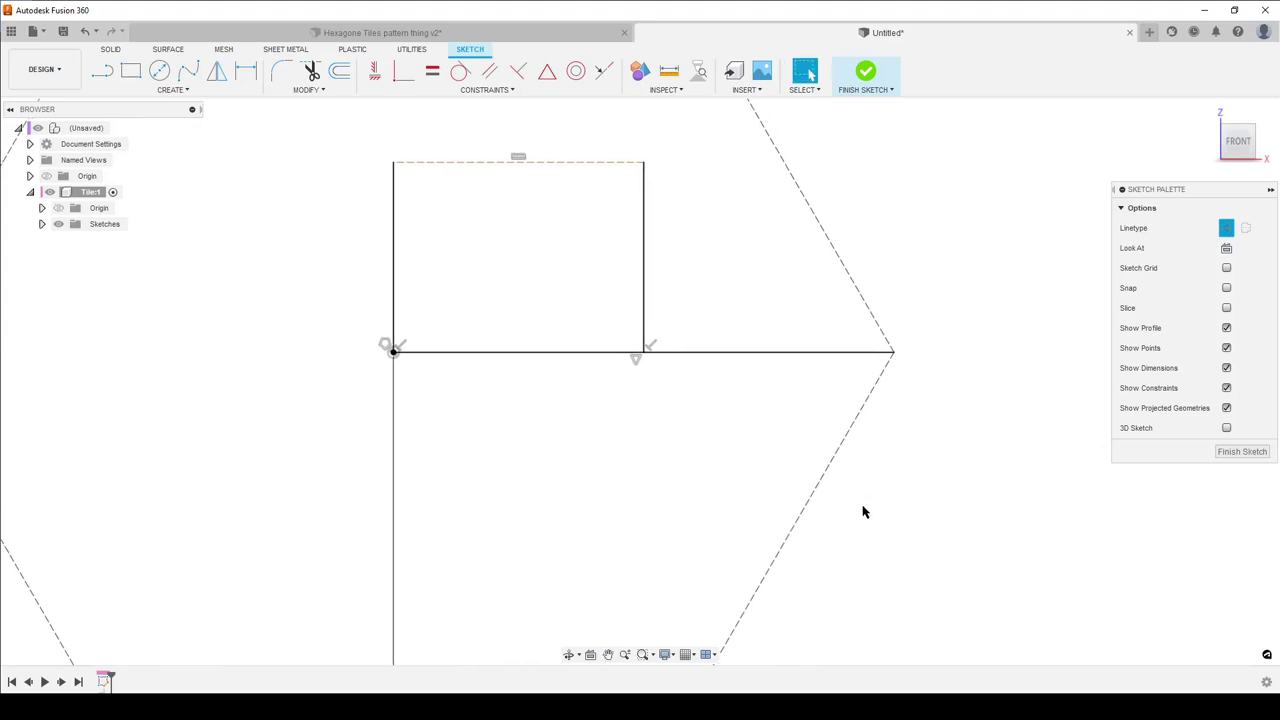
Step: Draw a solid vertical line about 35 mm upward from the hexagon's corner at the outer end of the horizontal line
key(l)
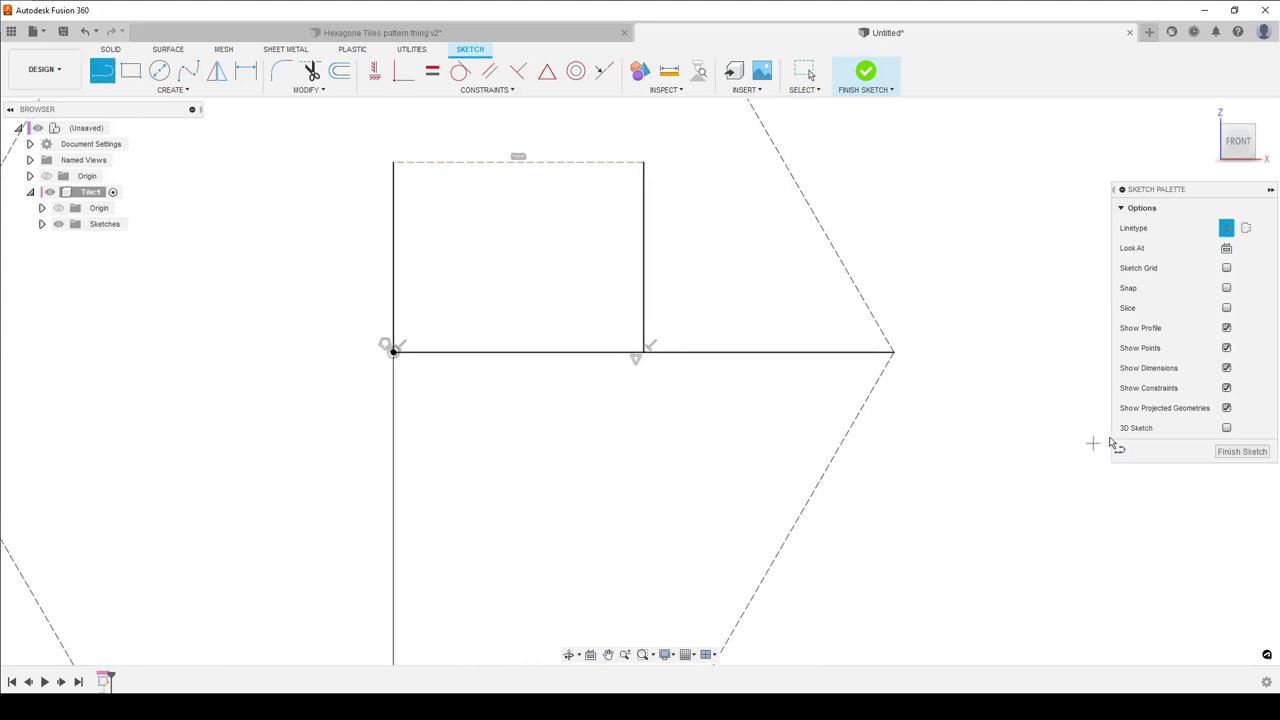
click(1226, 228)
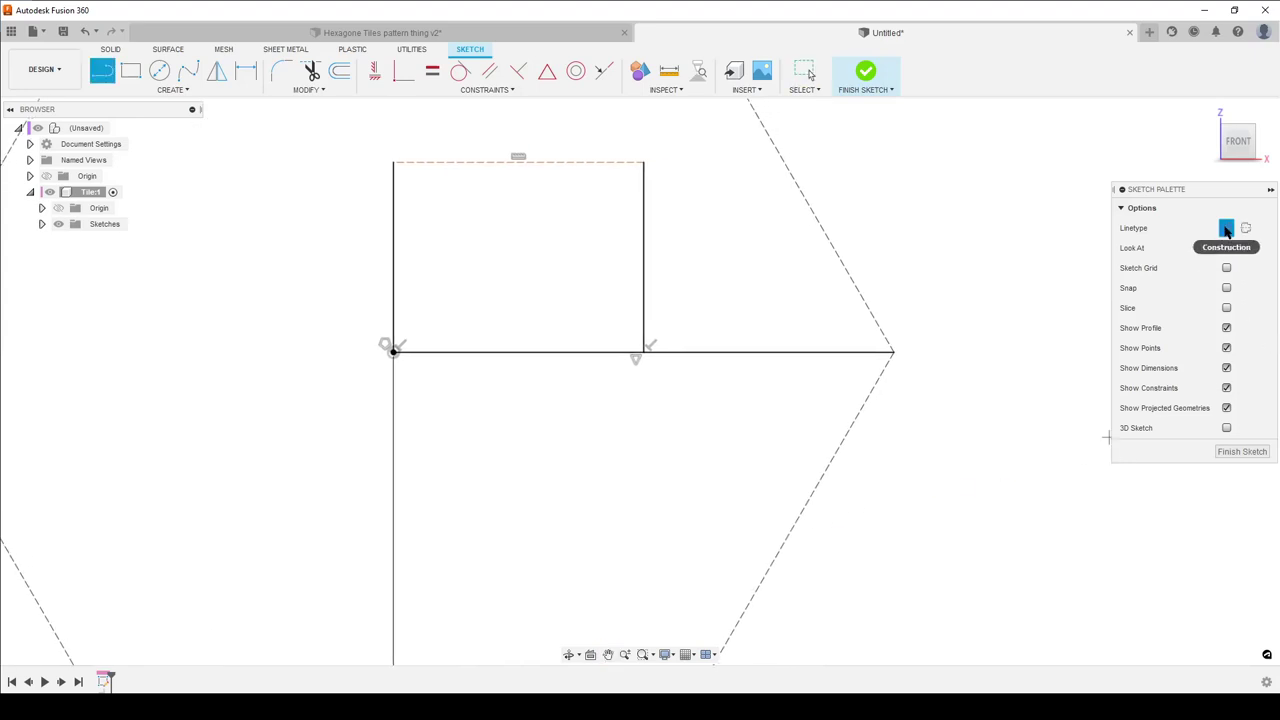
click(893, 352)
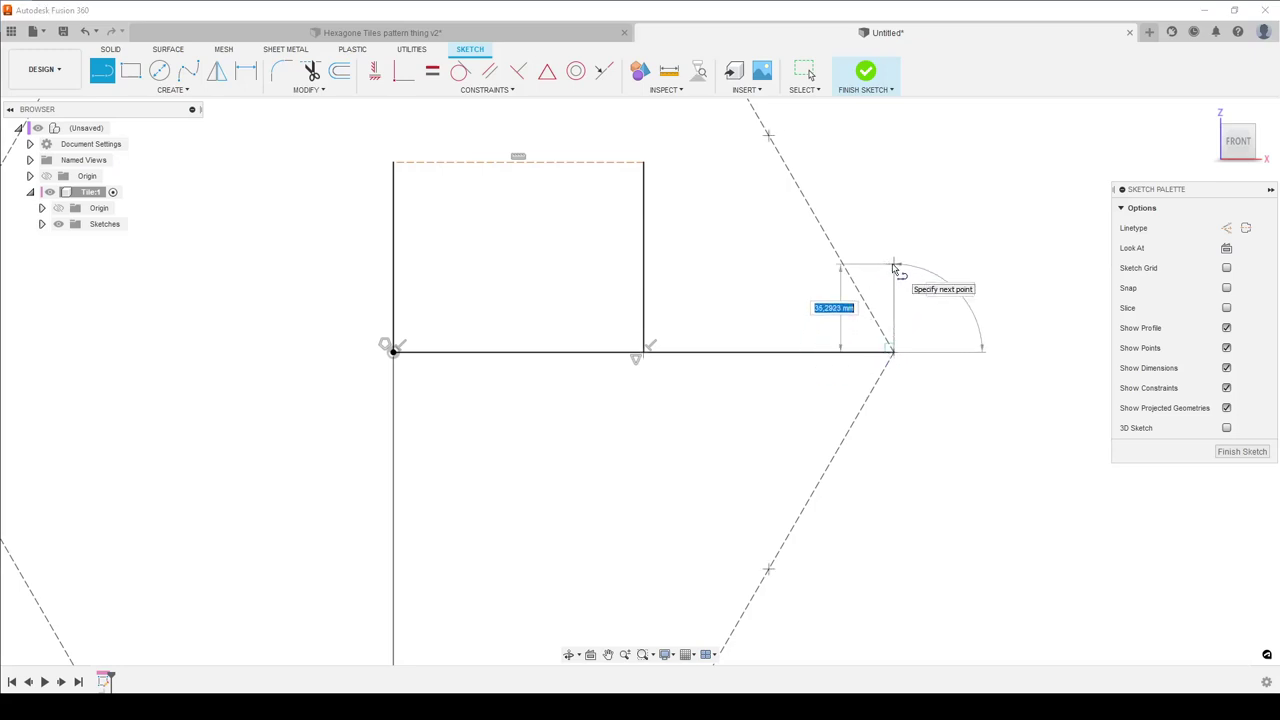
click(894, 267)
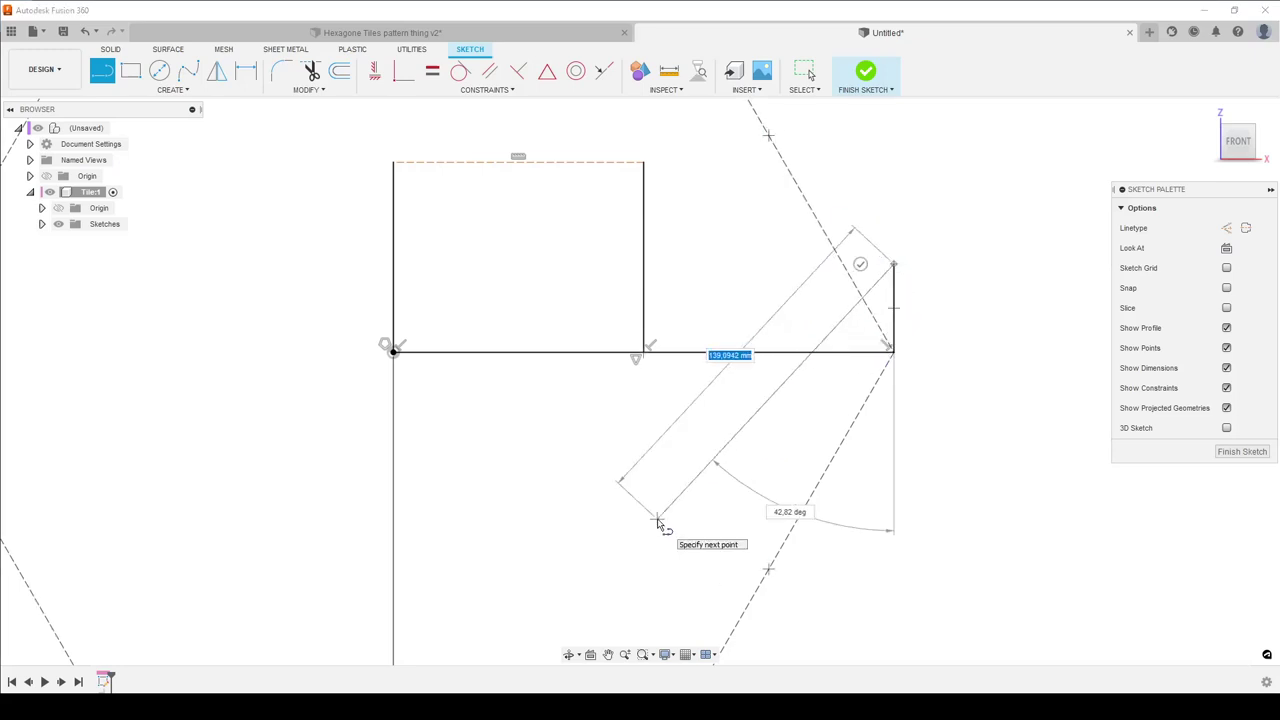
Step: Draw a horizontal construction line from the corner line's upper end to the vertical line at the hexagon's centre
click(1226, 229)
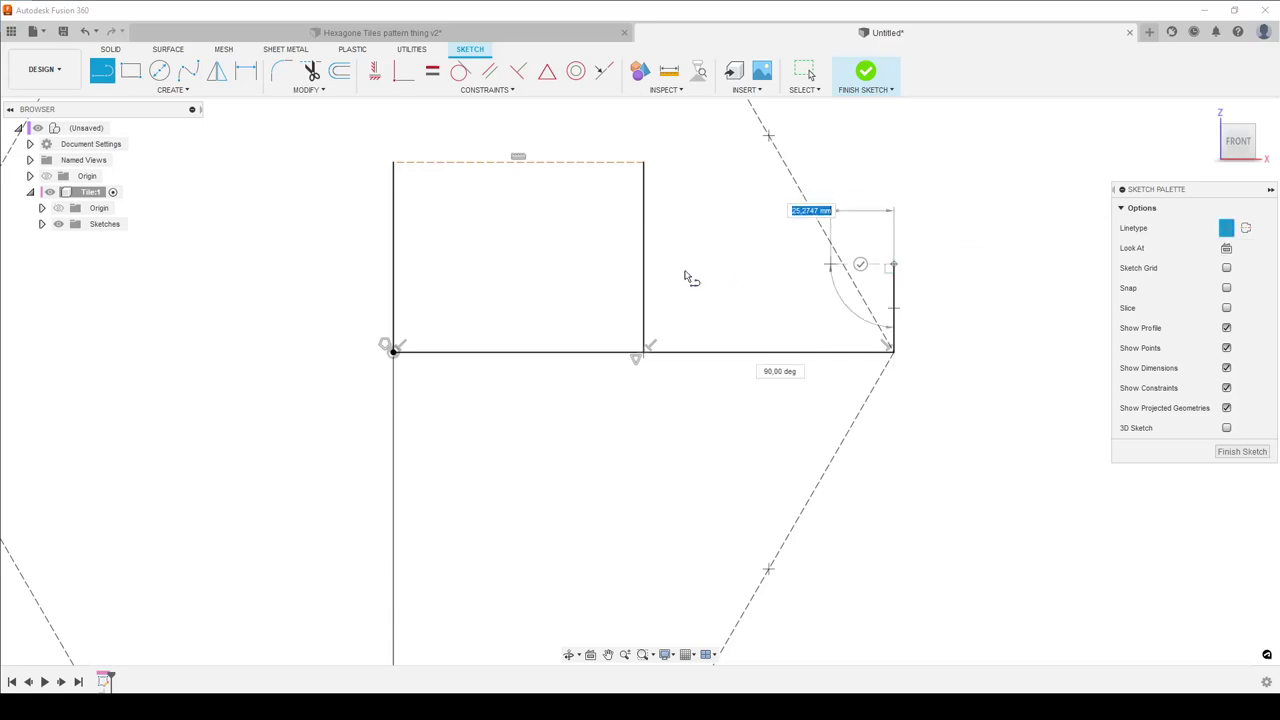
double_click(395, 266)
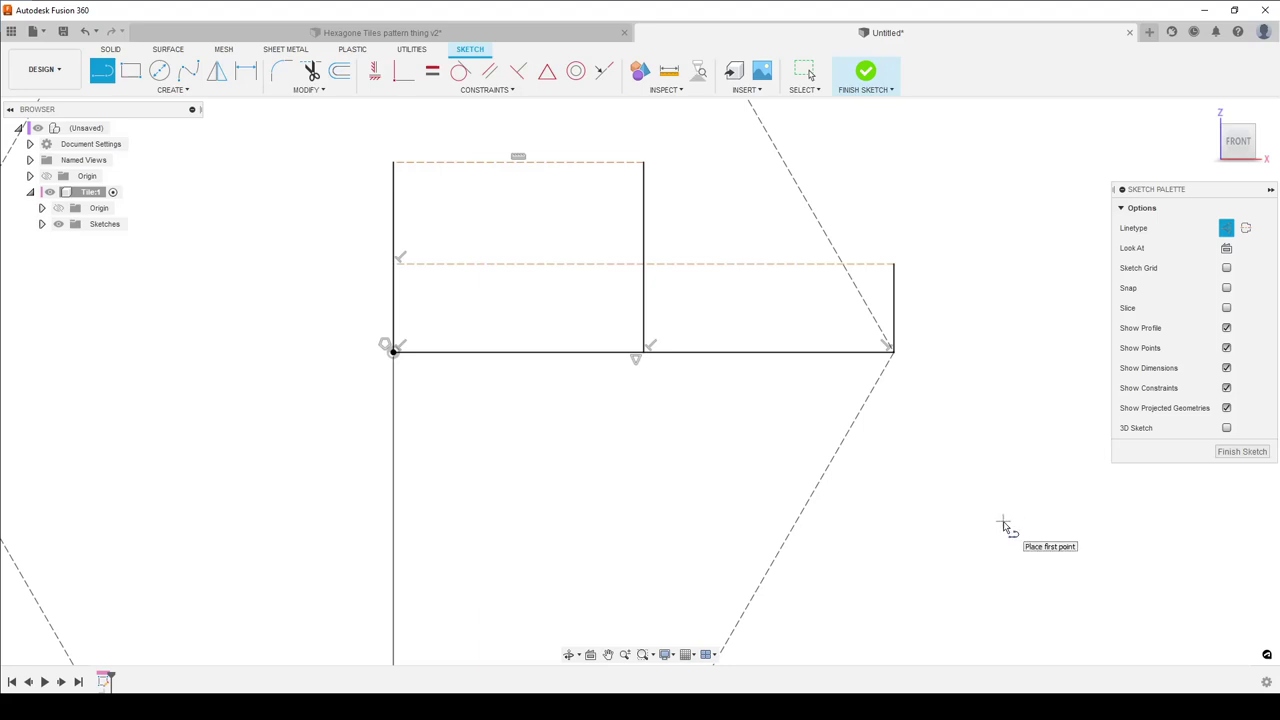
key(Escape)
scroll(1006, 535, down, 3)
middle_drag(1054, 557, 880, 520)
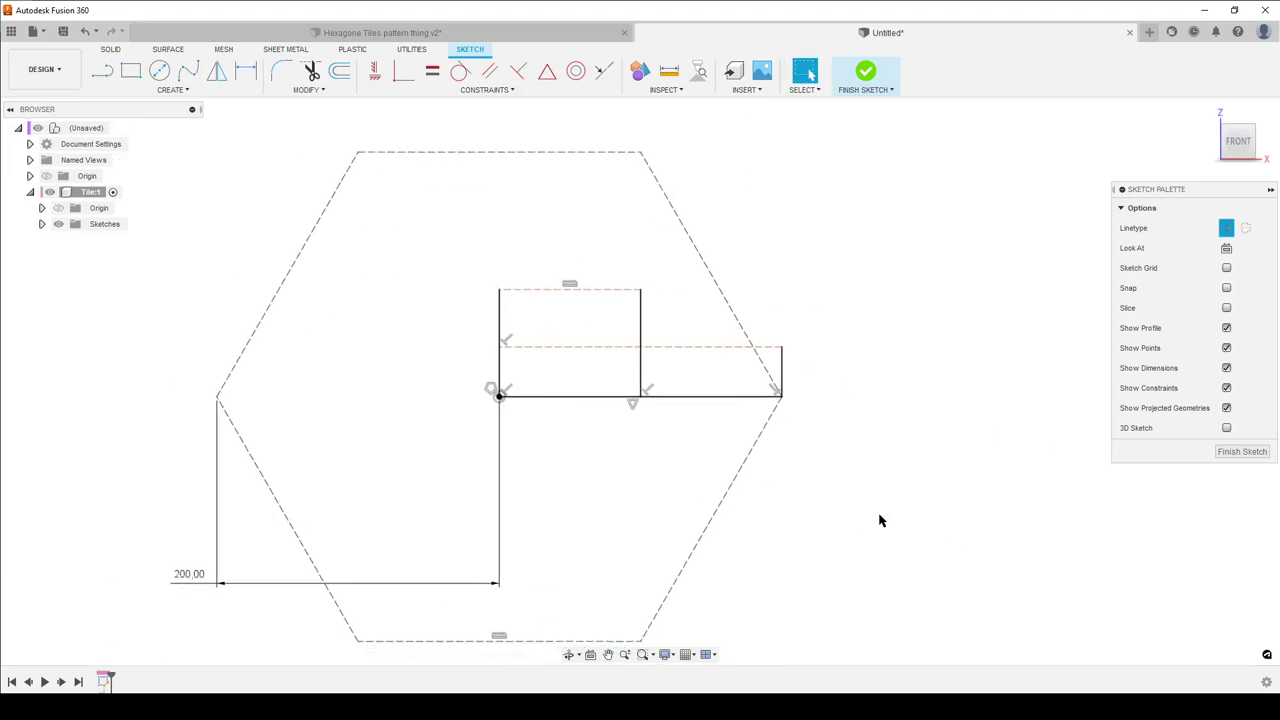
Step: Dimension the short vertical line at the hexagon's corner to 8 mm
key(d)
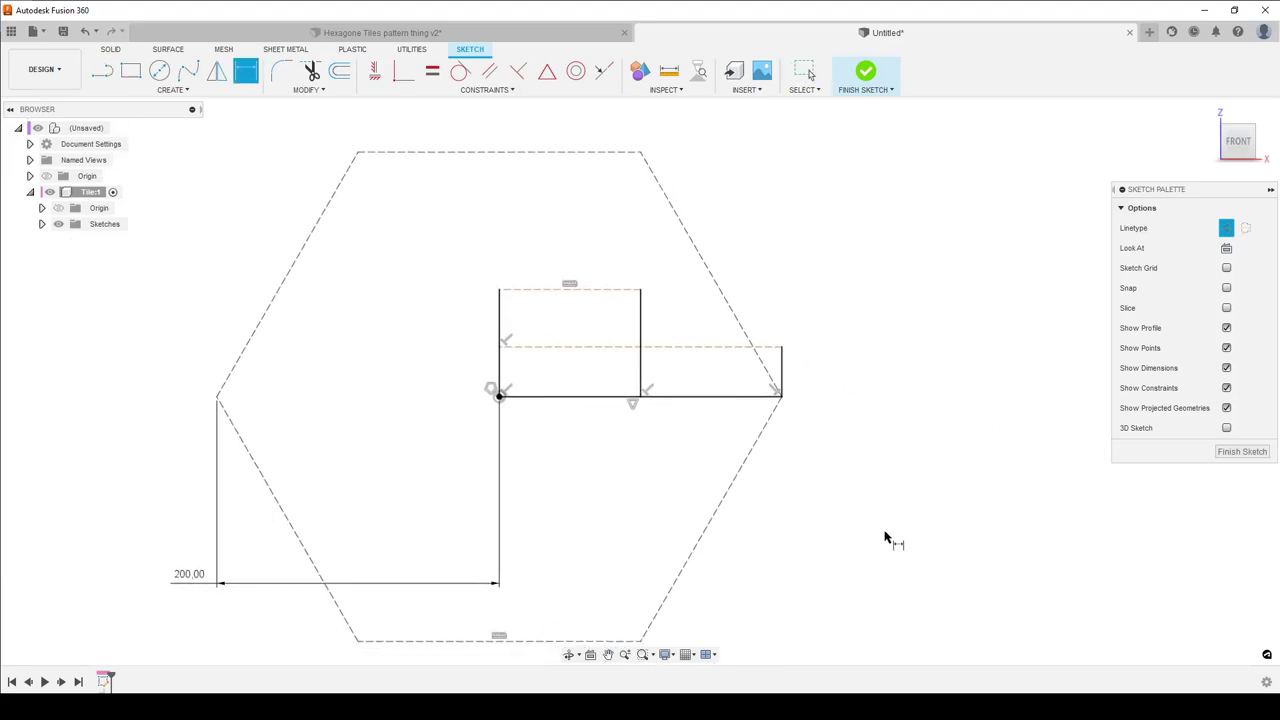
click(781, 367)
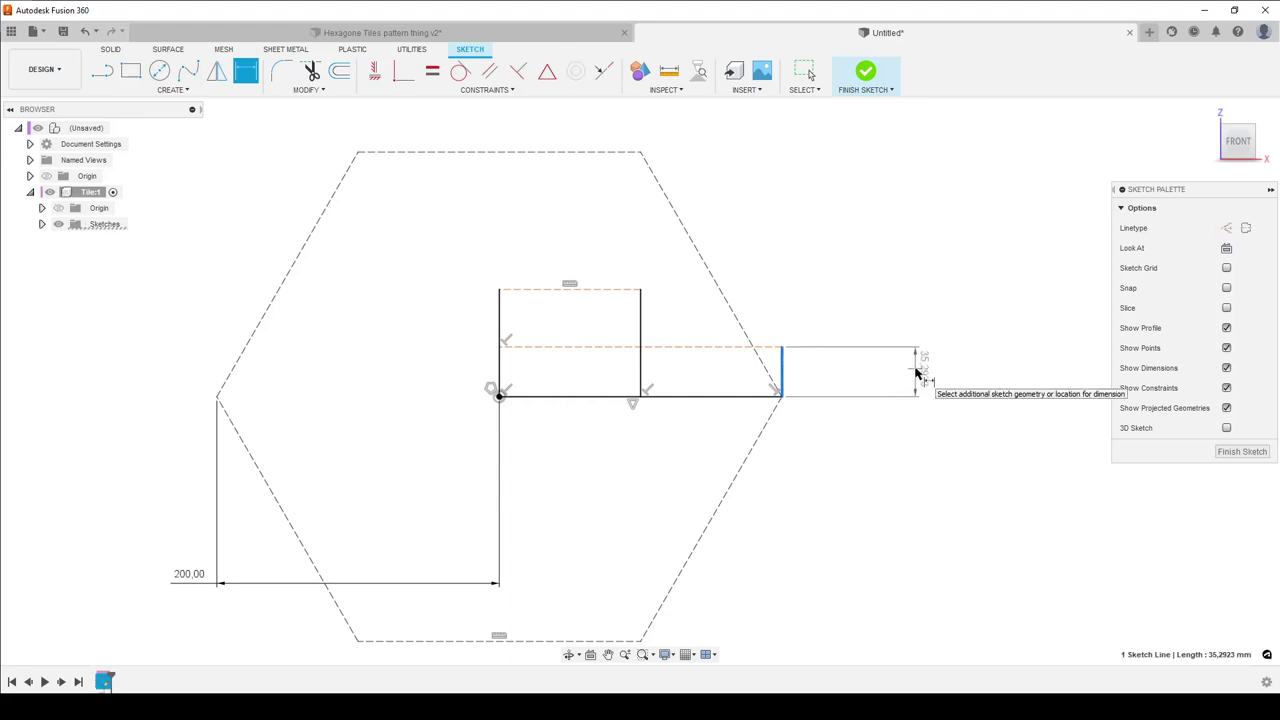
click(916, 372)
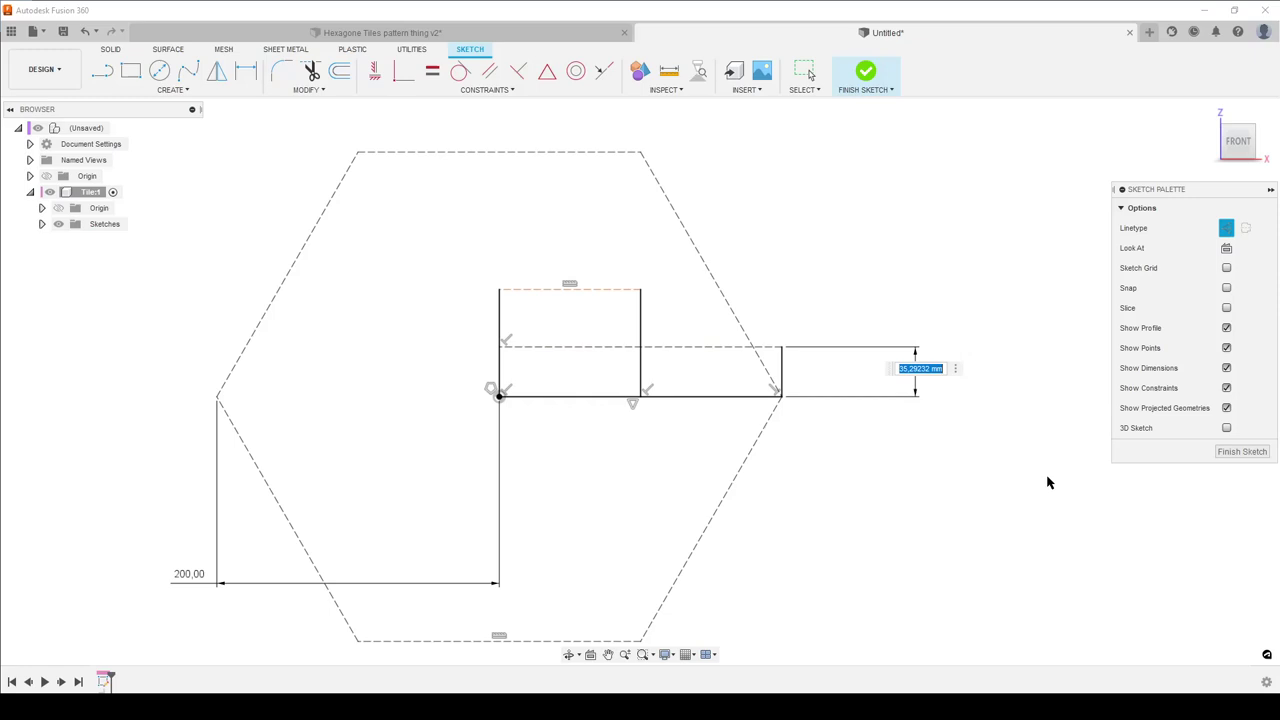
text(8)
key(Return)
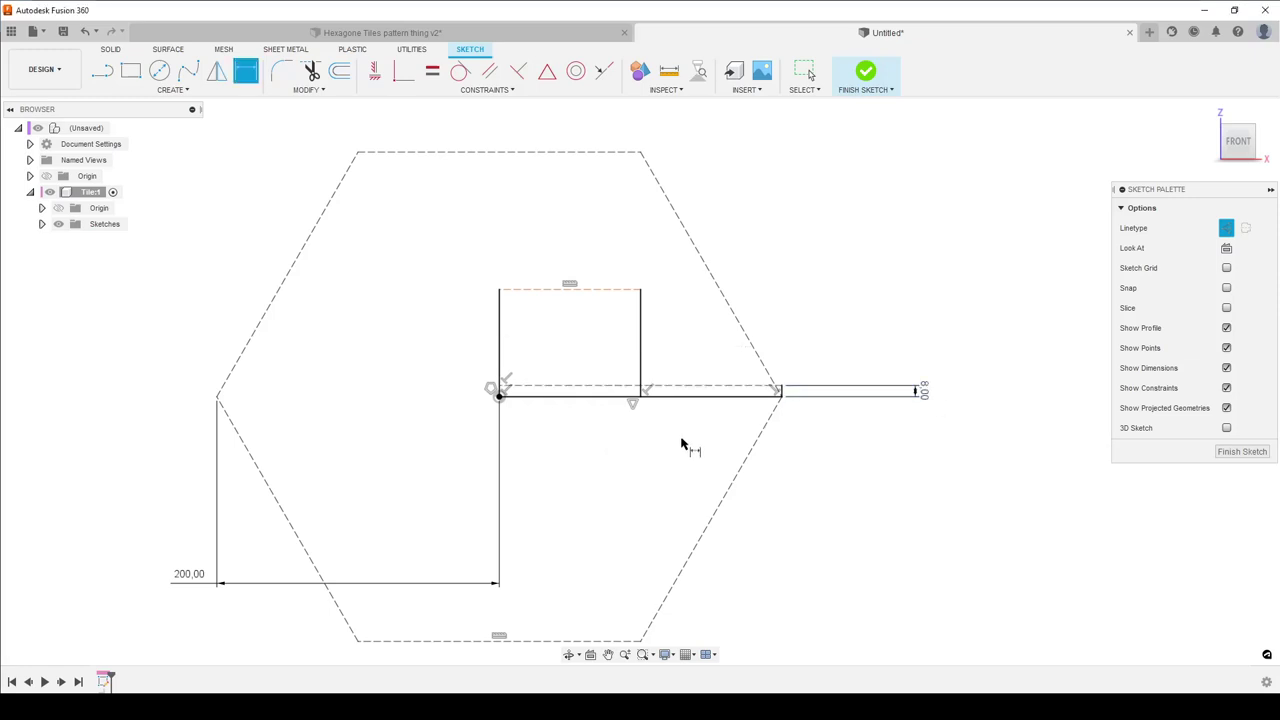
Step: Dimension the distance between the lower and upper horizontal construction lines to 10 mm
scroll(680, 444, up, 1)
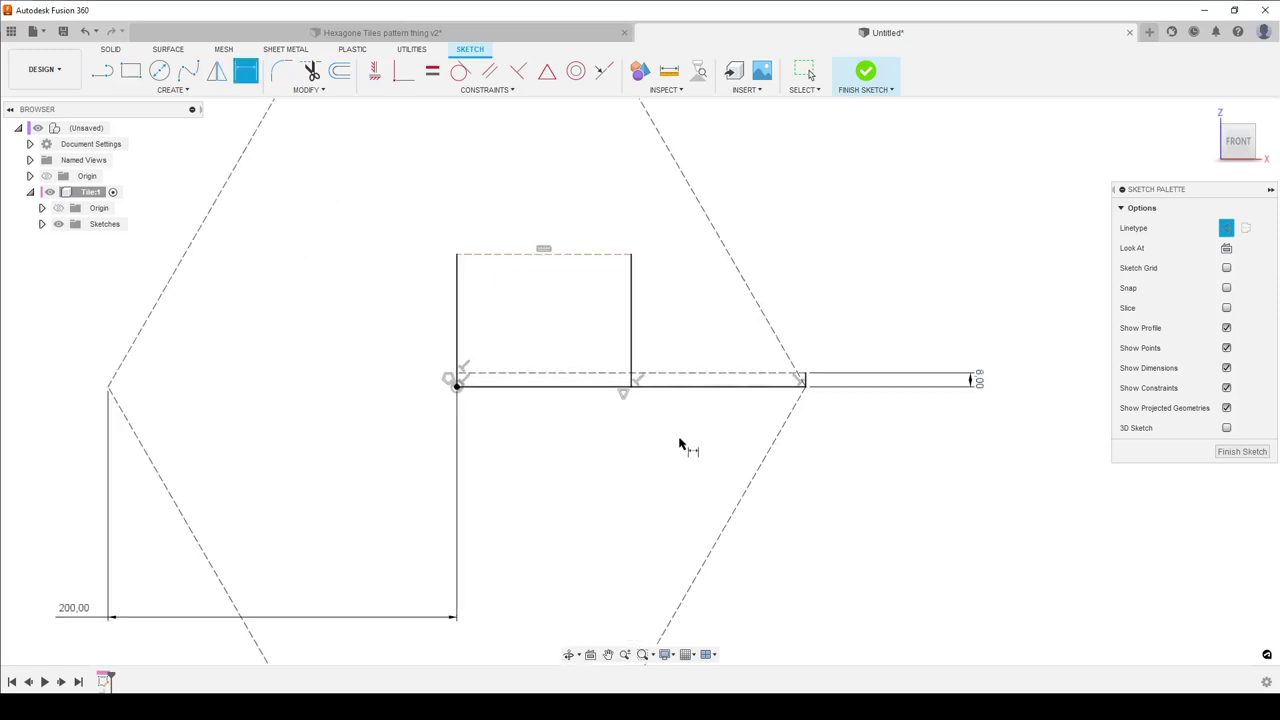
click(677, 375)
click(609, 255)
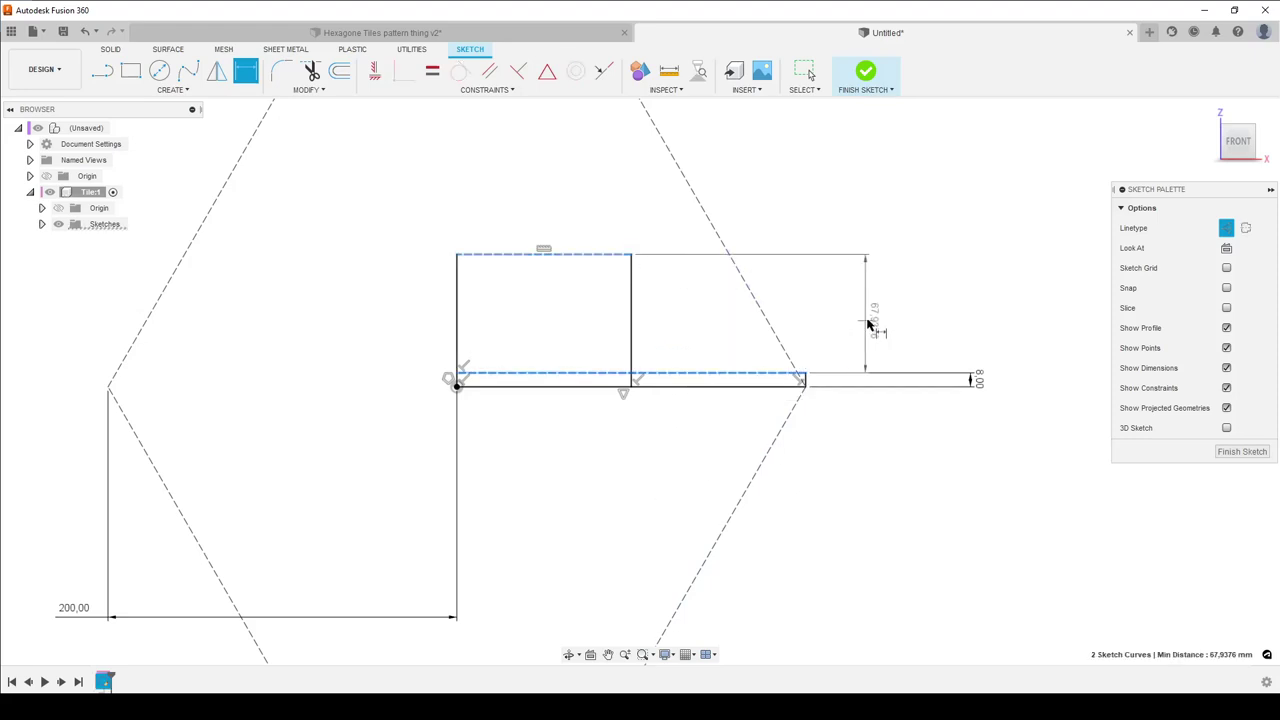
click(893, 316)
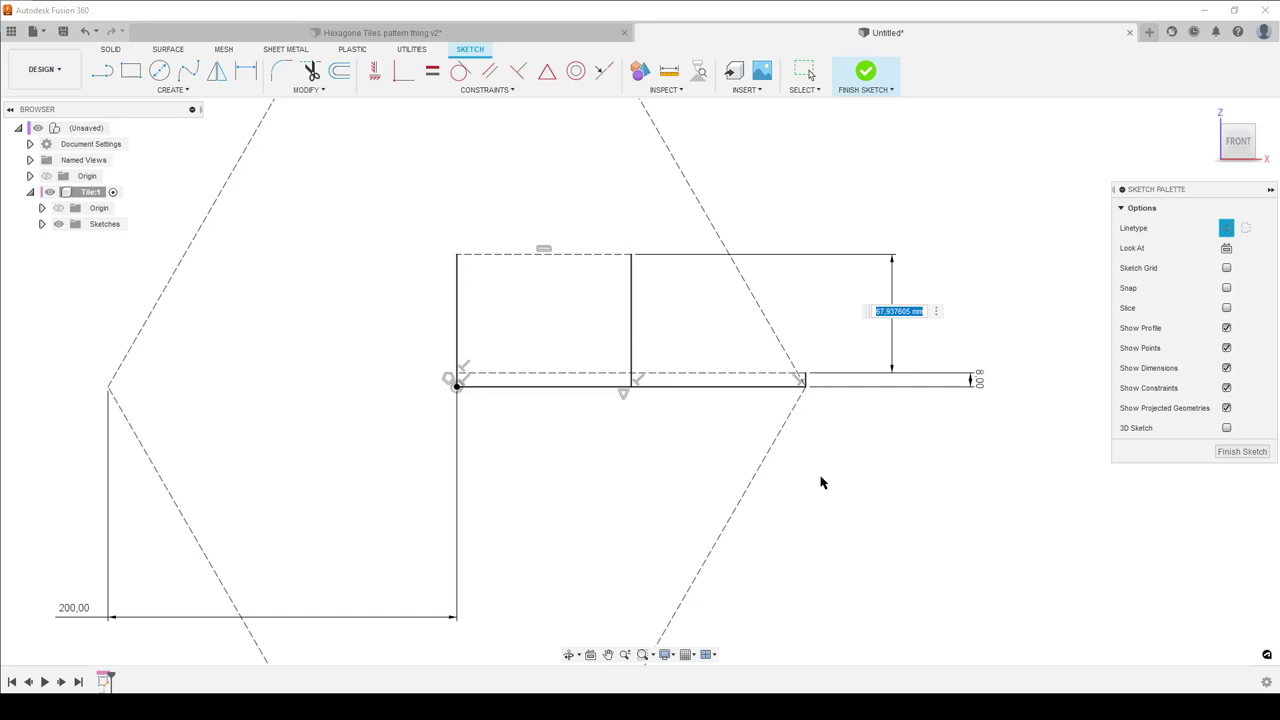
text(10)
key(Return)
scroll(720, 429, up, 3)
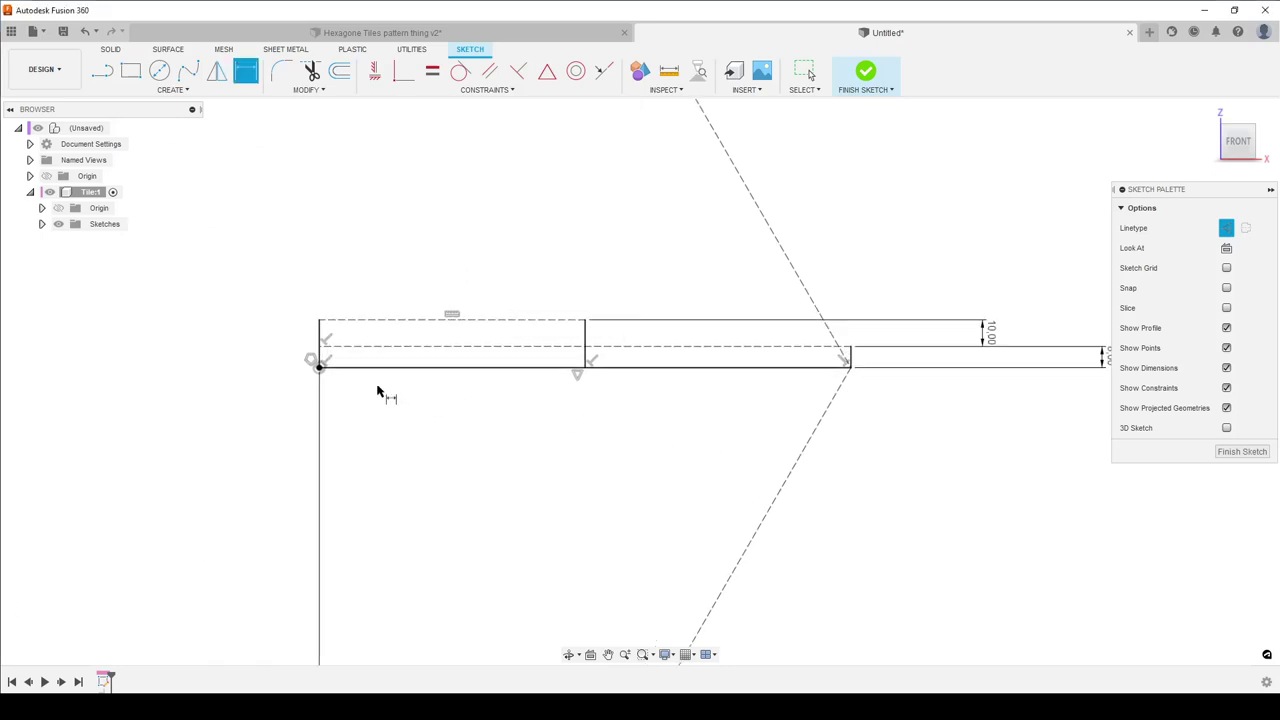
scroll(646, 438, down, 3)
middle_drag(534, 466, 603, 414)
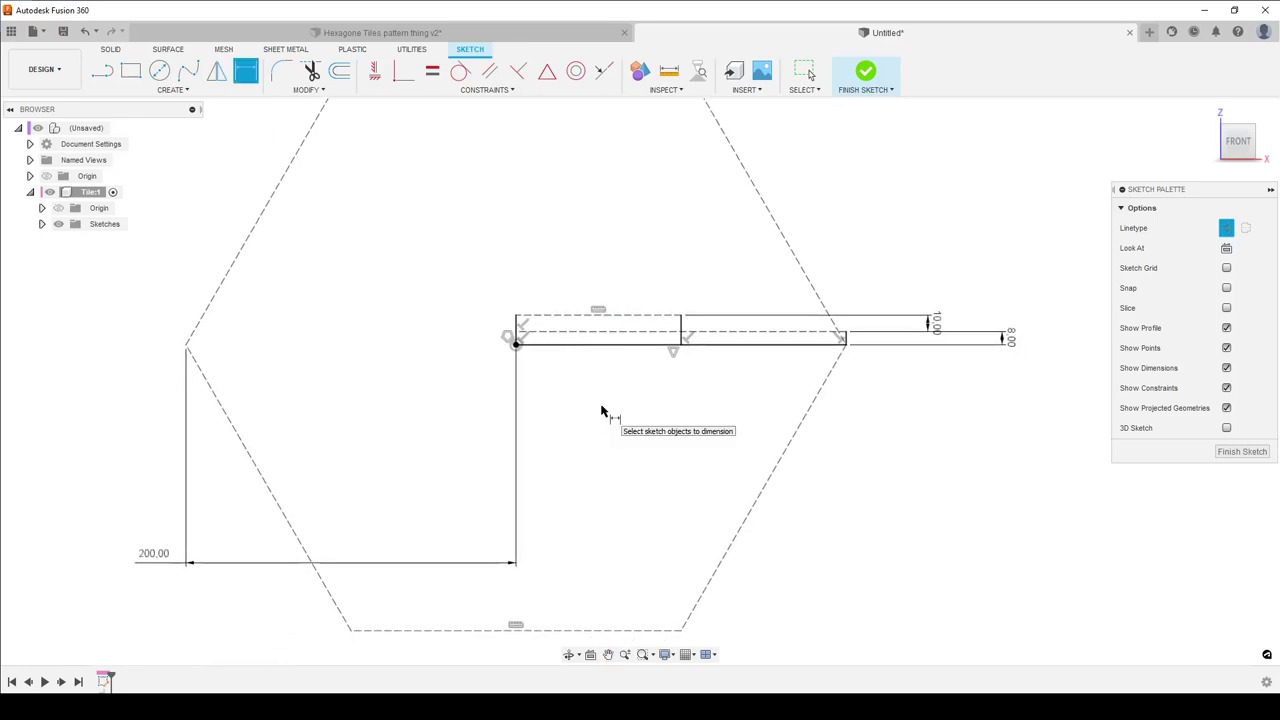
Step: Check the reference tile and draw a solid three-point arc from the centre line's top to the middle line, tangent to the lower construction line
click(548, 32)
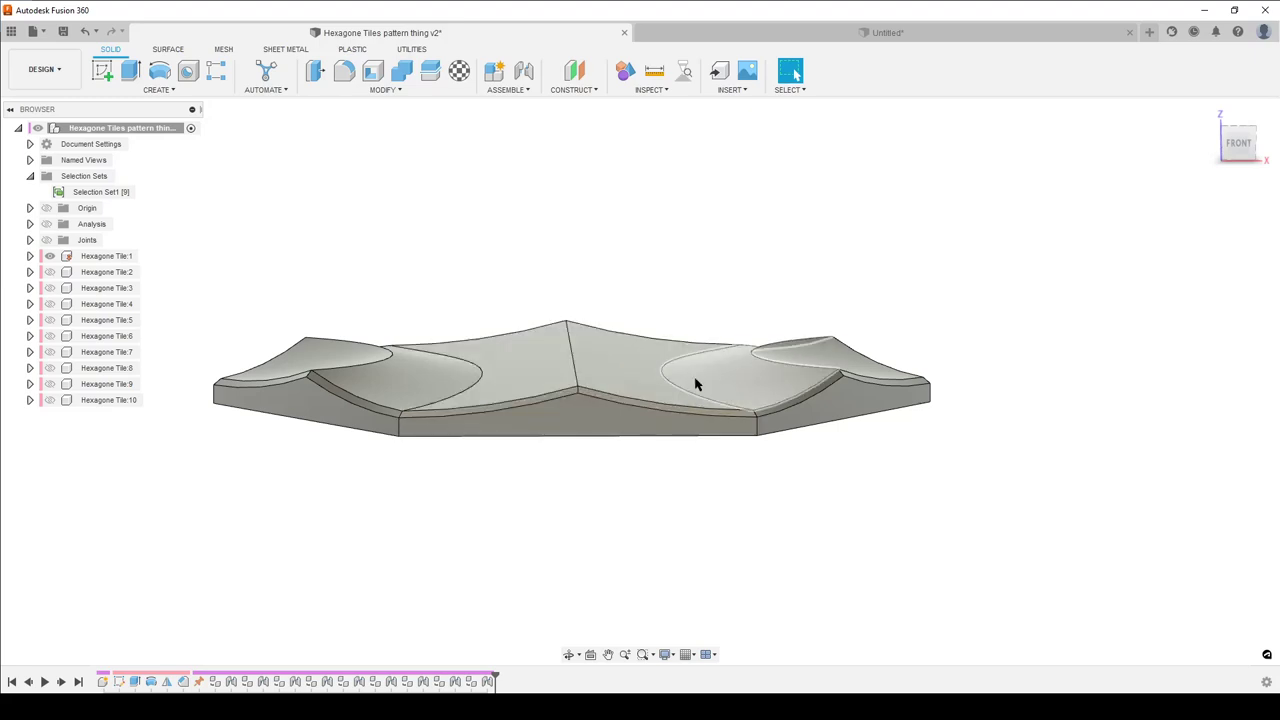
click(690, 32)
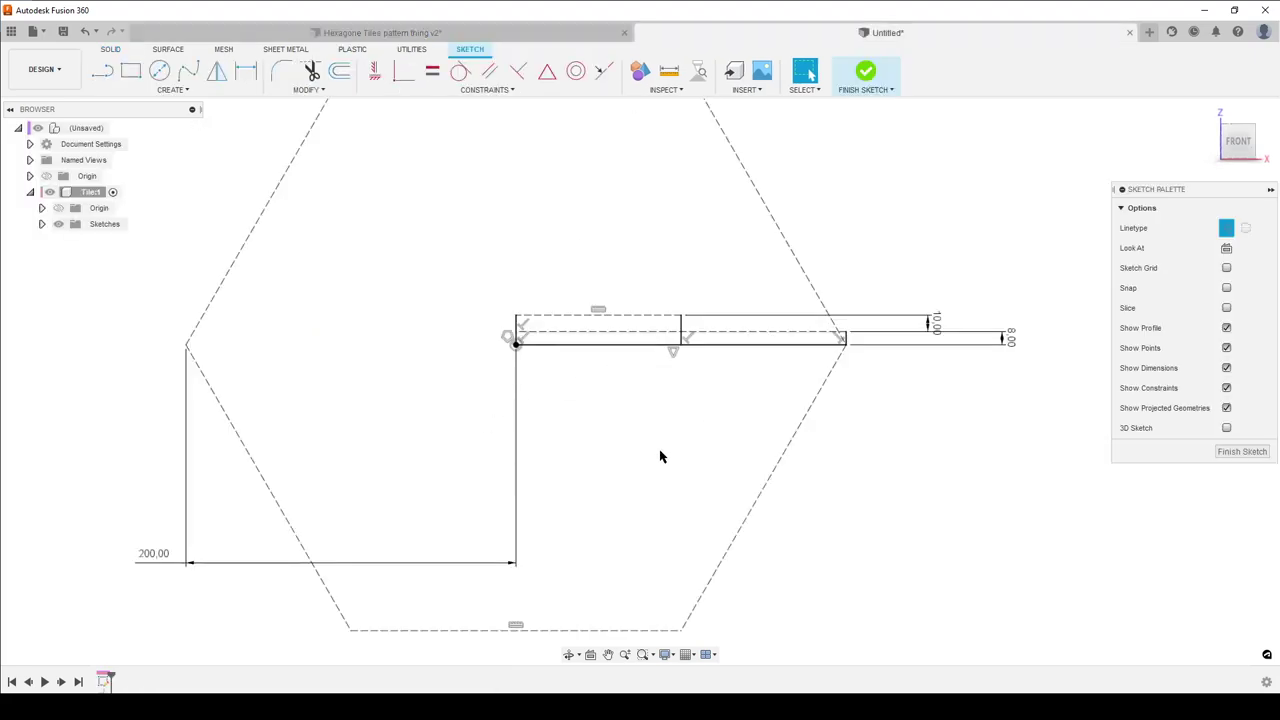
text(s)
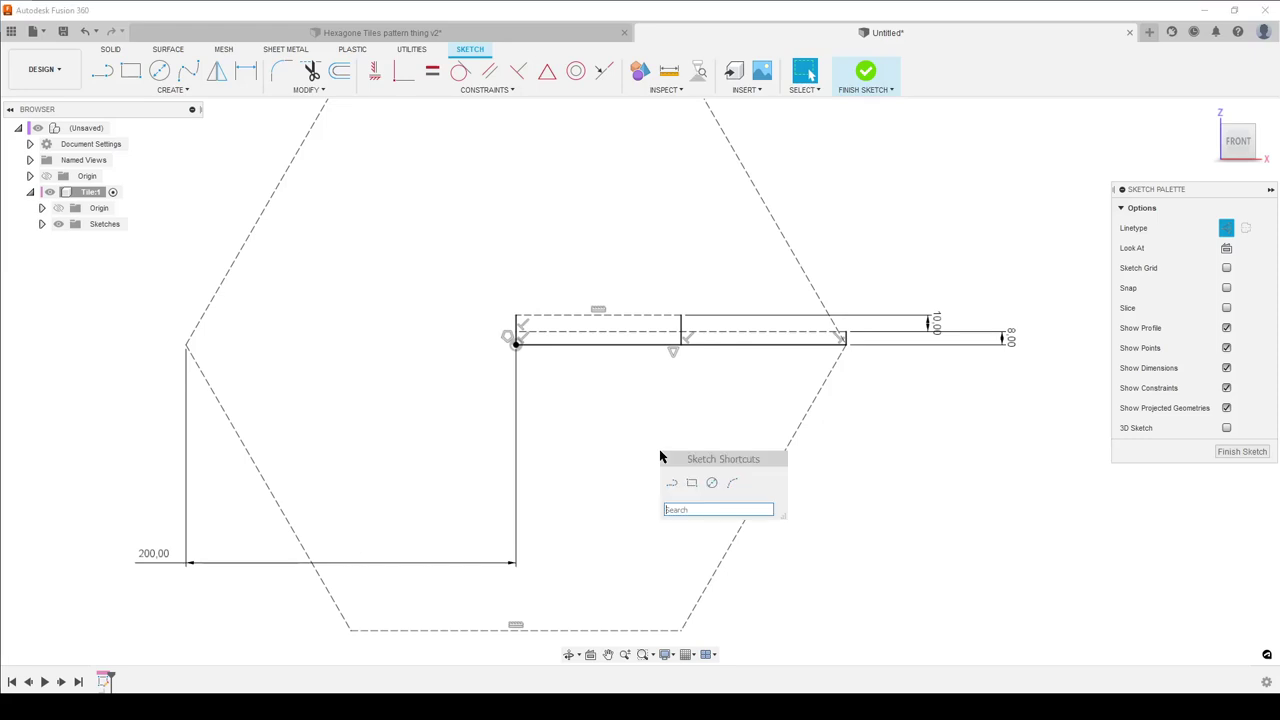
text(arc)
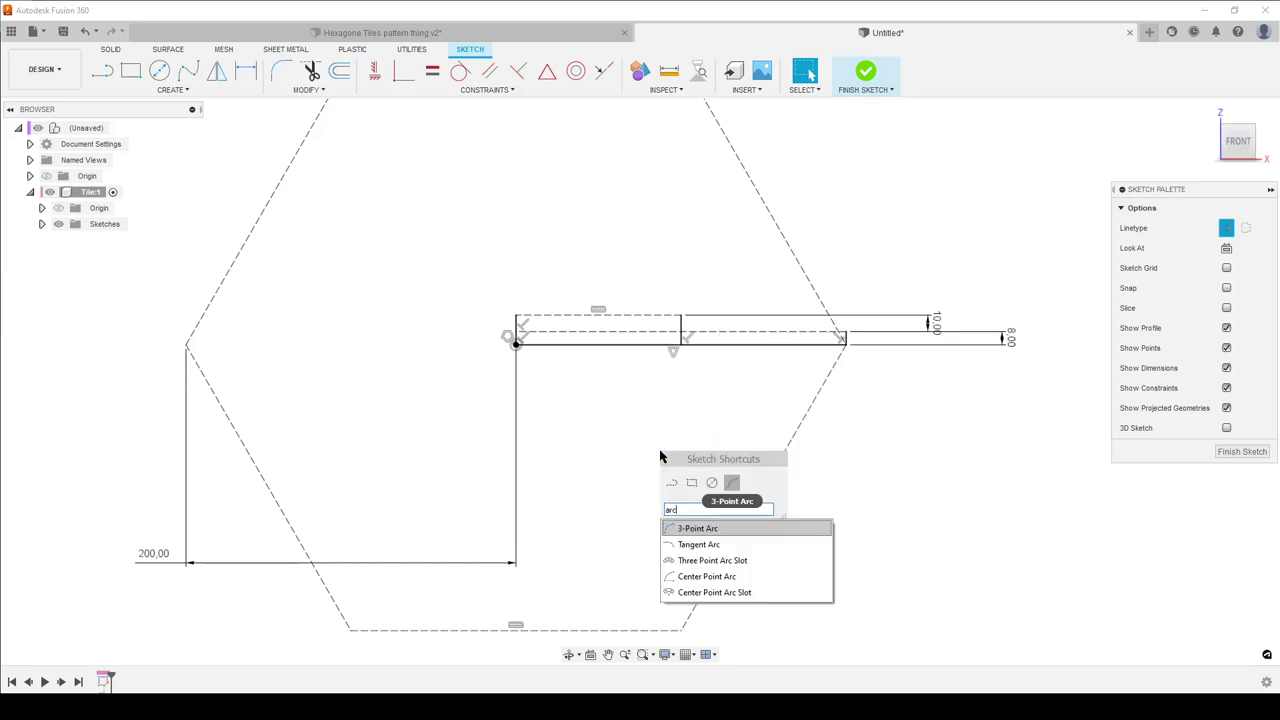
click(686, 531)
scroll(611, 486, up, 5)
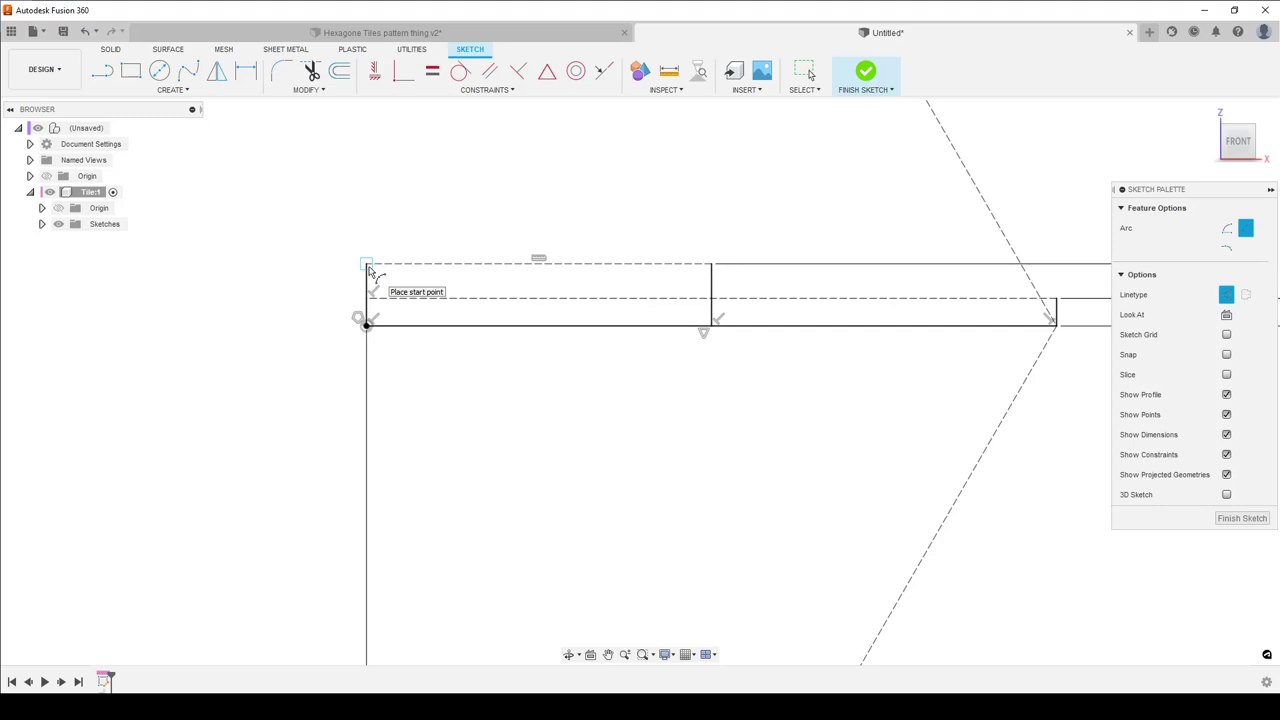
click(366, 324)
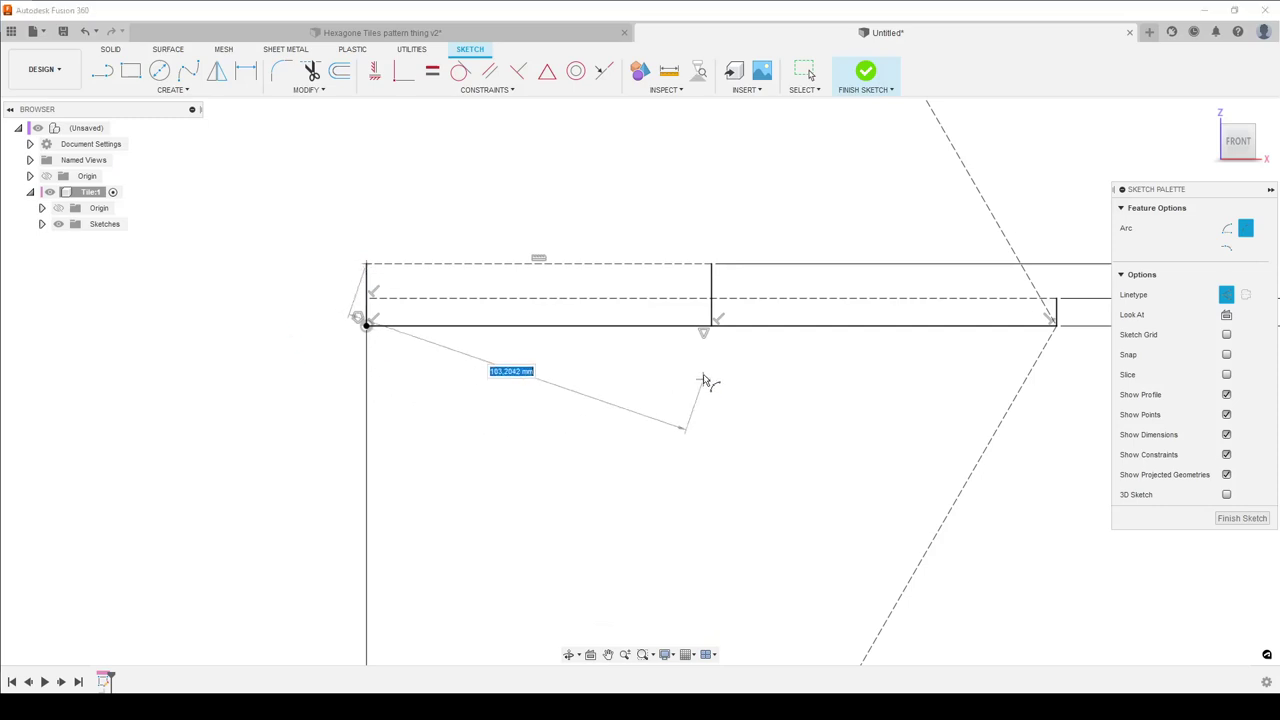
click(712, 300)
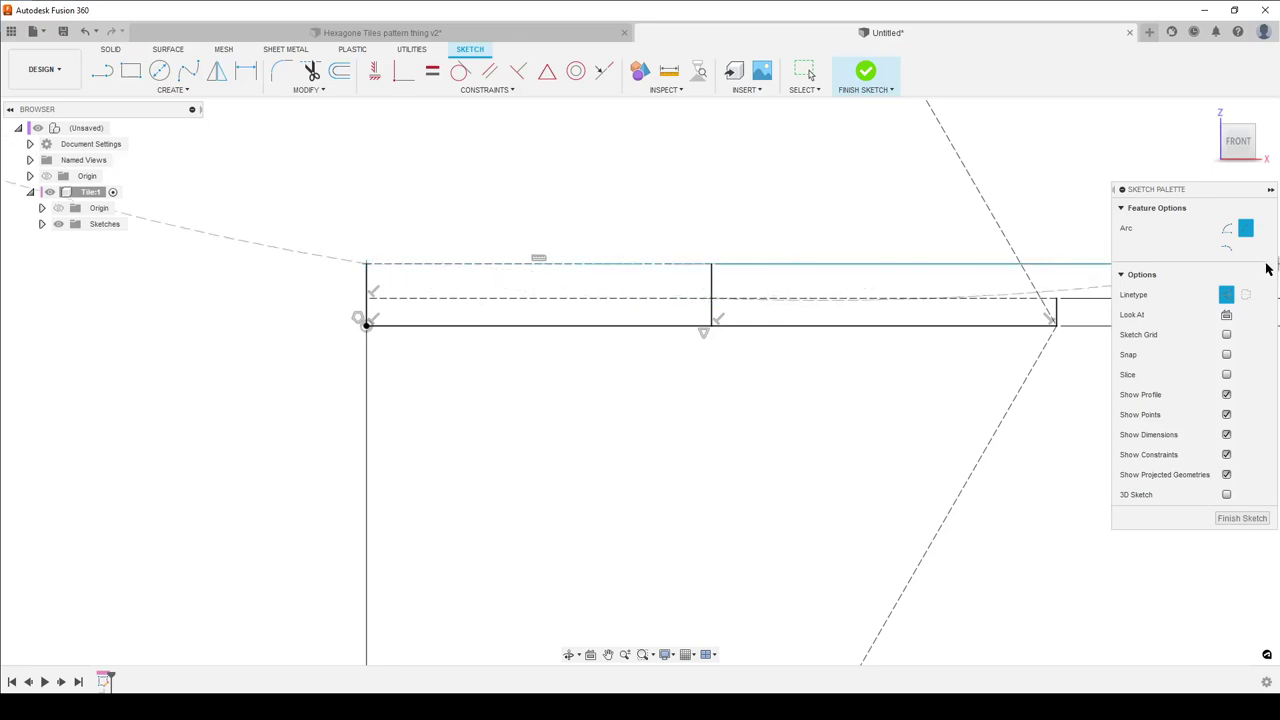
click(1227, 294)
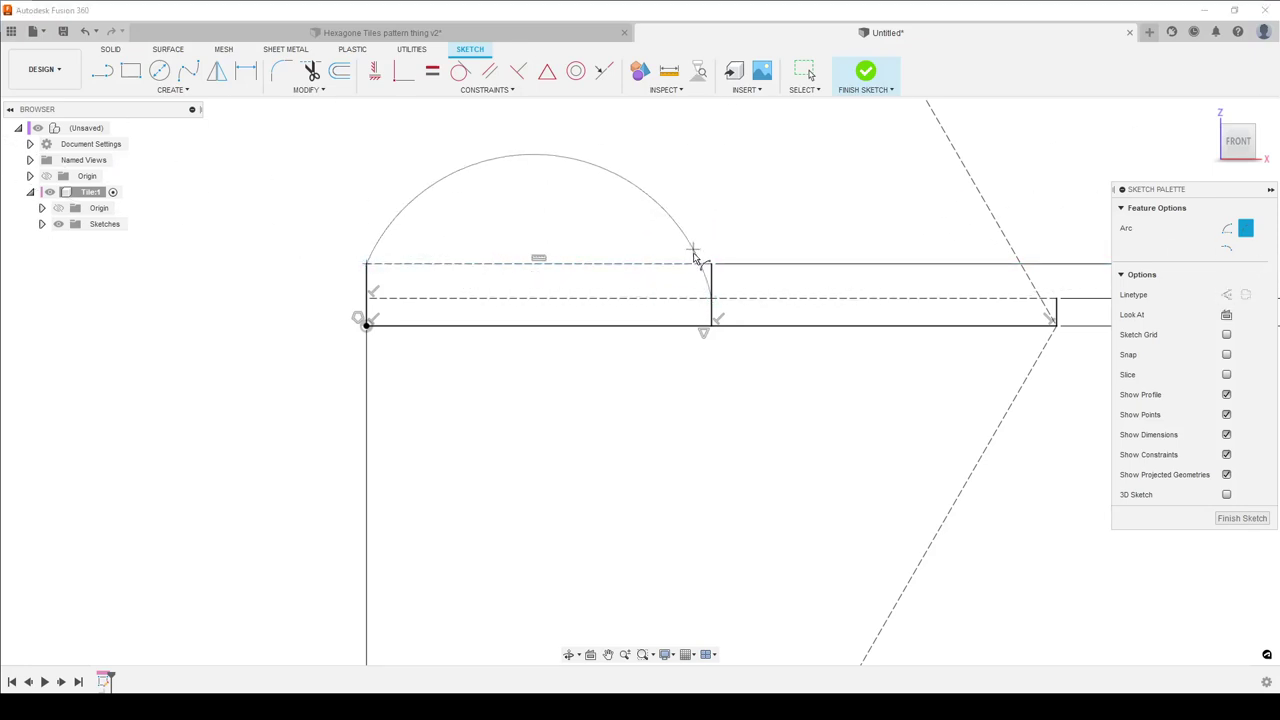
click(667, 301)
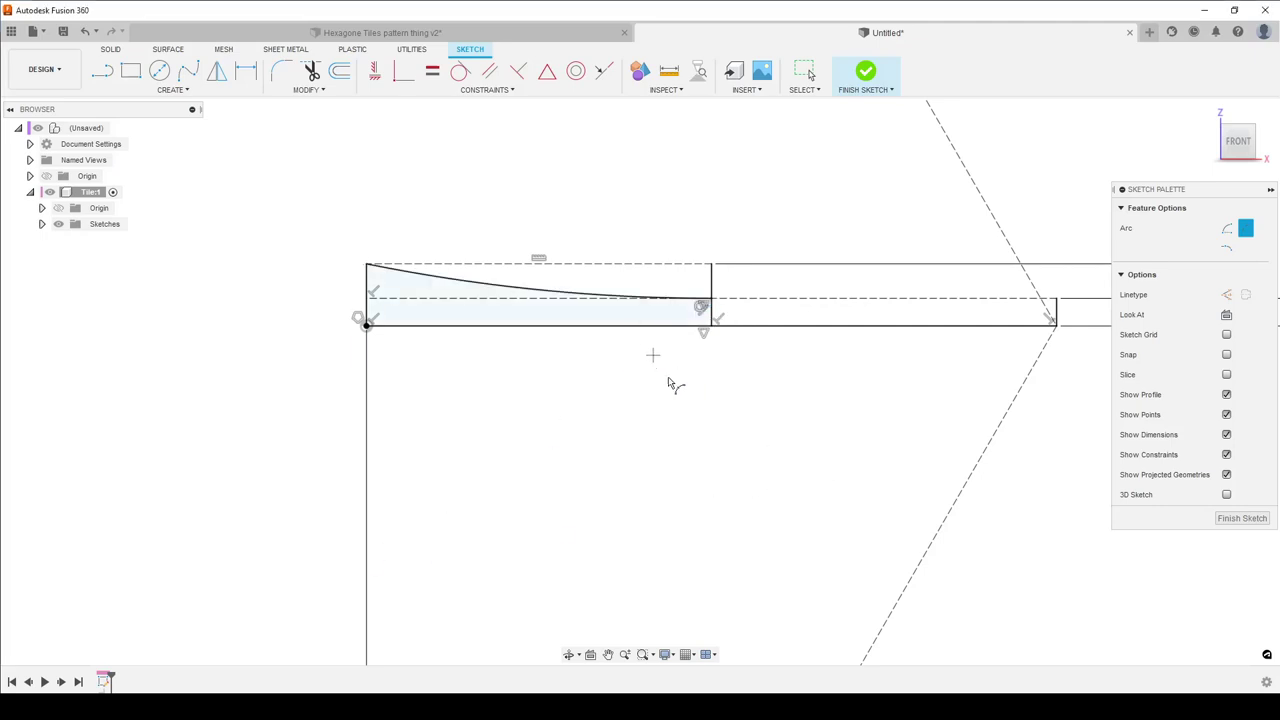
Step: Draw a crossing three-point arc from the middle vertical line's top to the centre line, tangent to the lower construction line
middle_drag(869, 477, 793, 439)
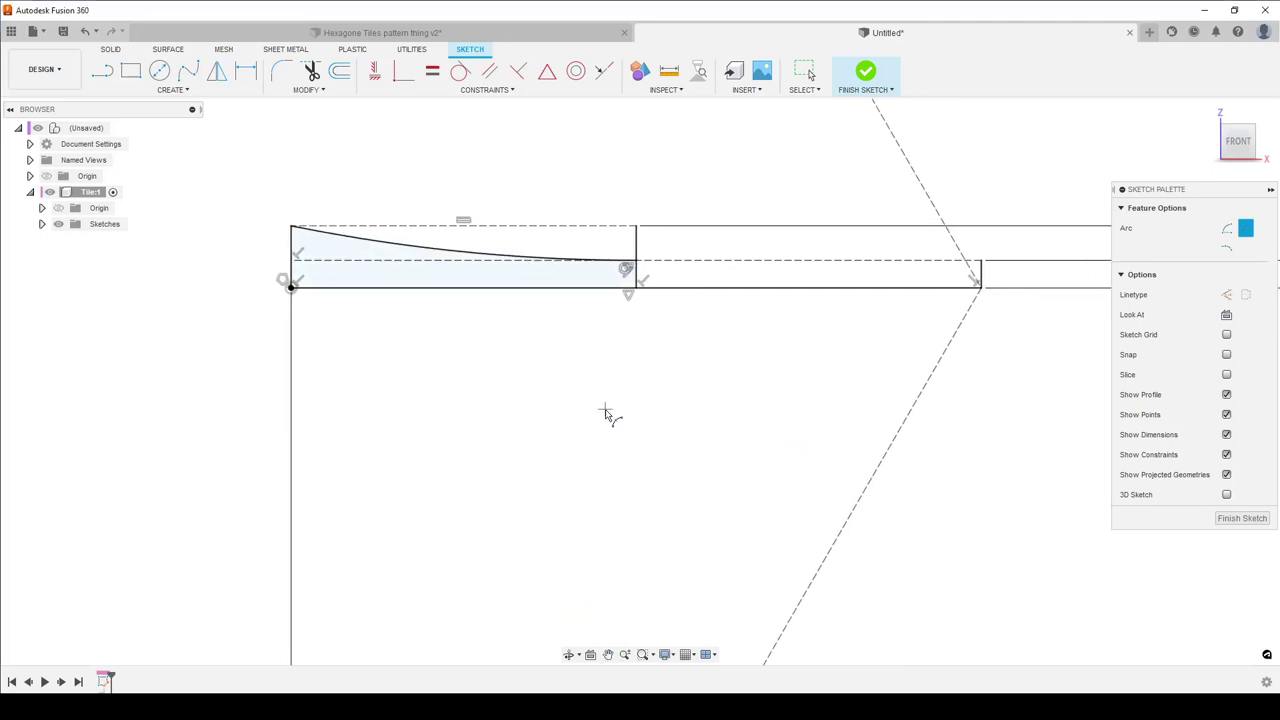
click(636, 228)
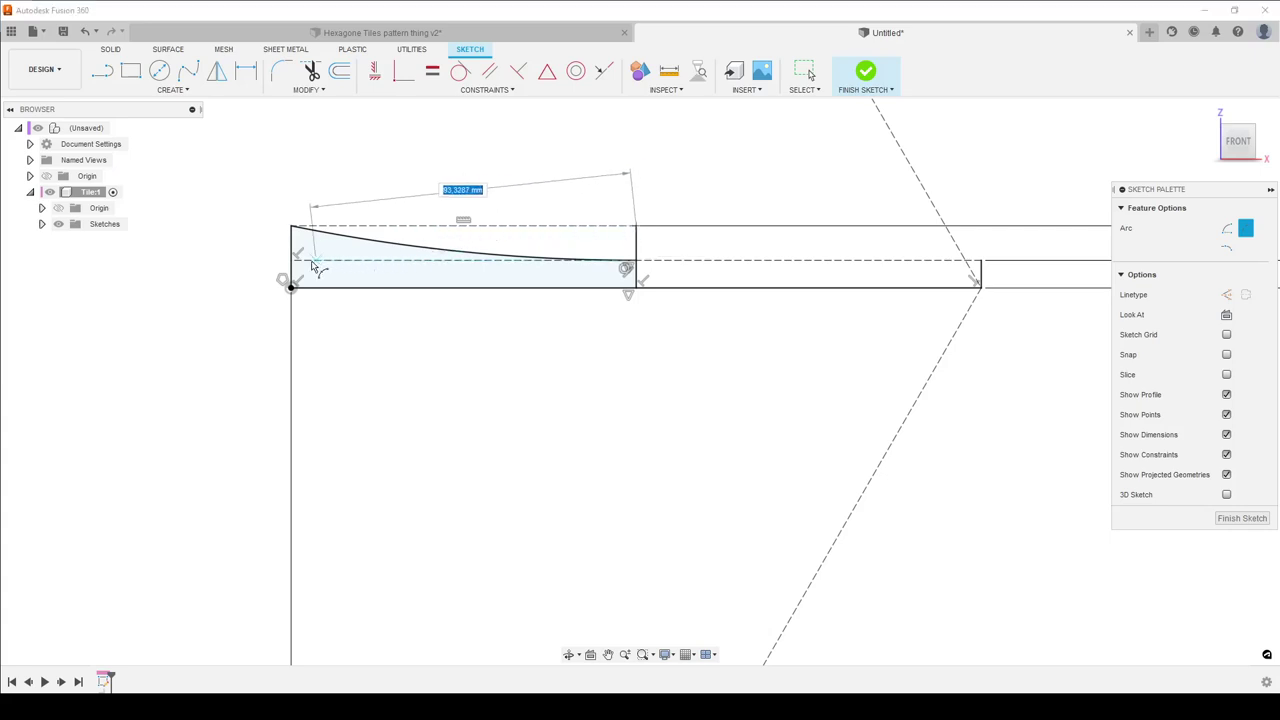
click(291, 286)
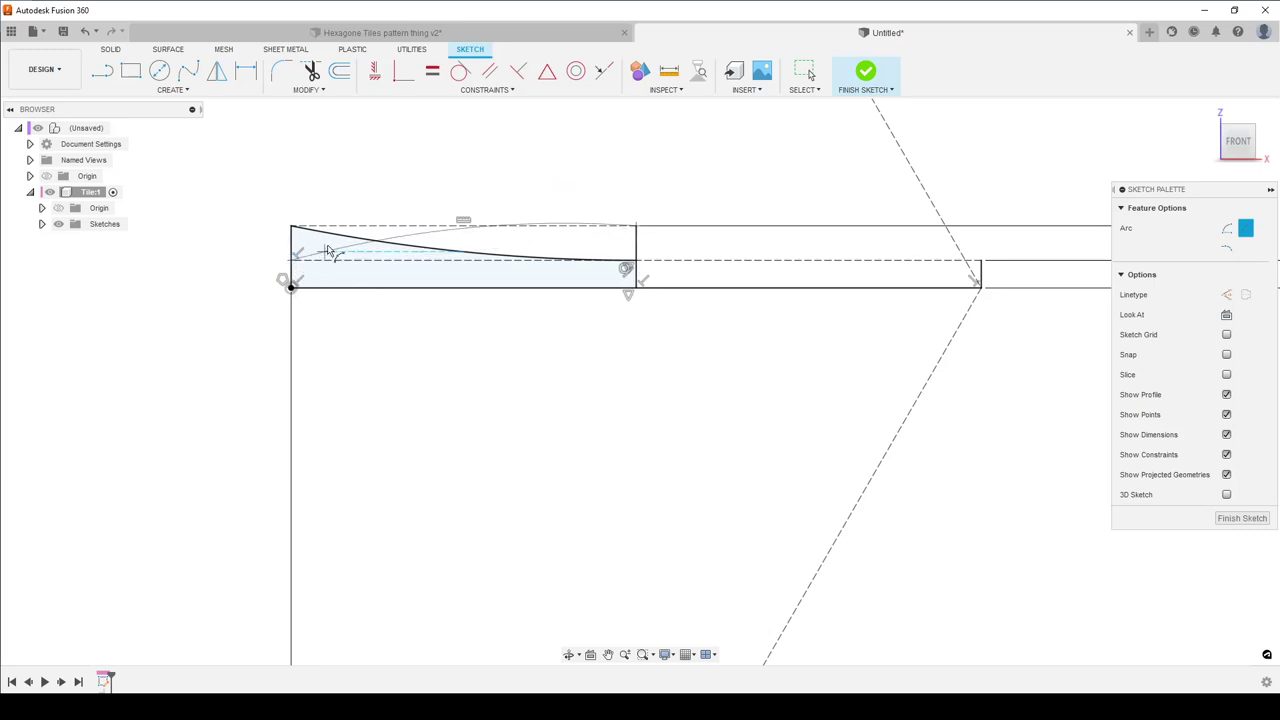
click(325, 260)
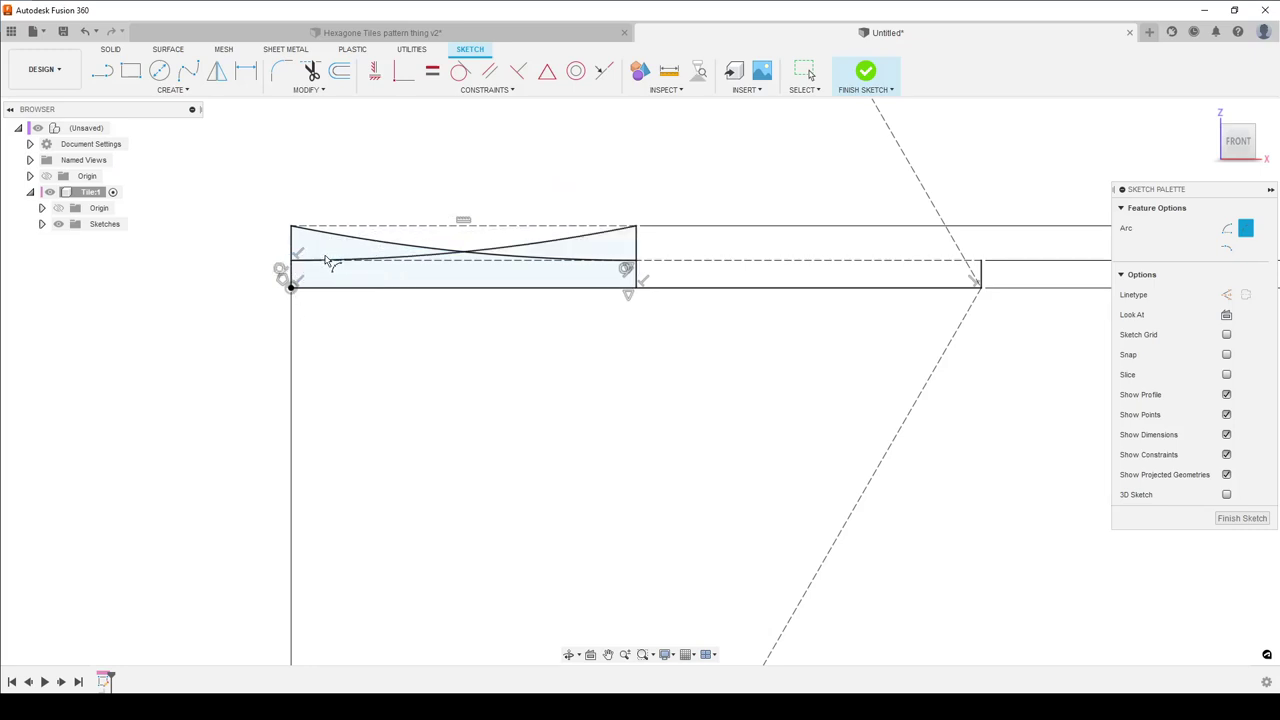
Step: Draw a three-point arc from the middle vertical line's top down to the top of the 8 mm corner line, and select it
scroll(666, 423, down, 1)
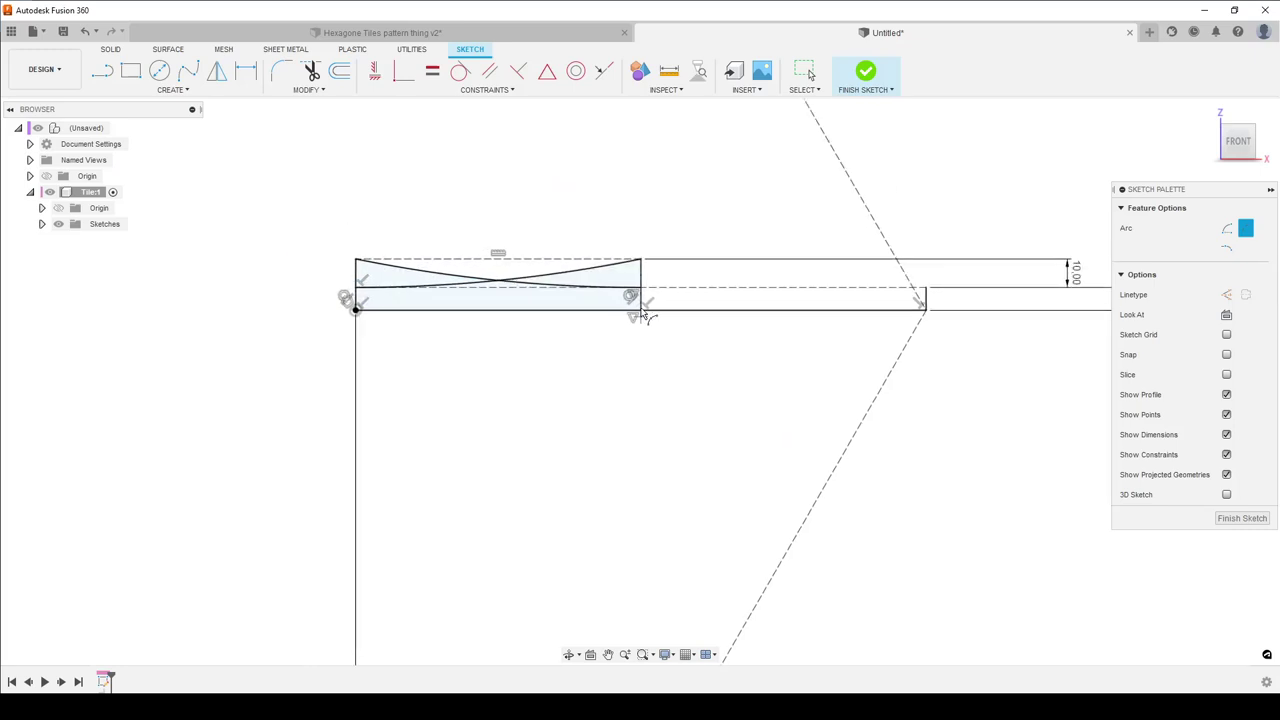
click(642, 259)
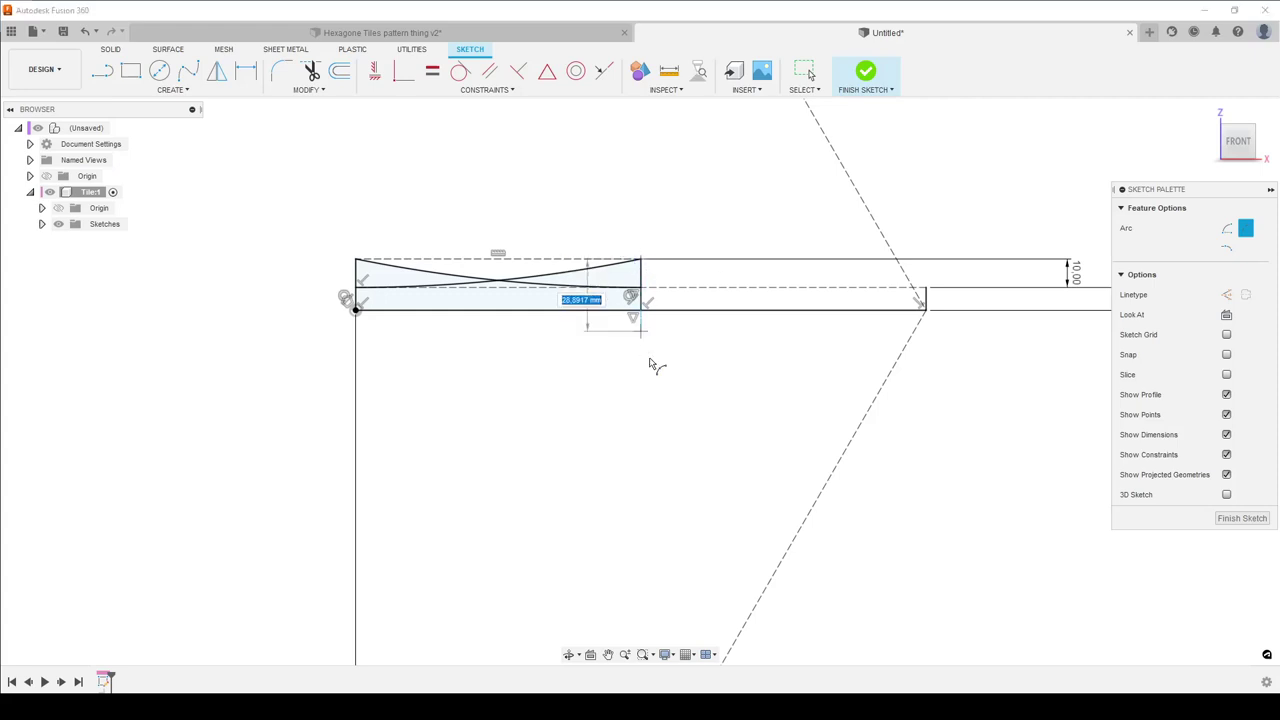
click(924, 296)
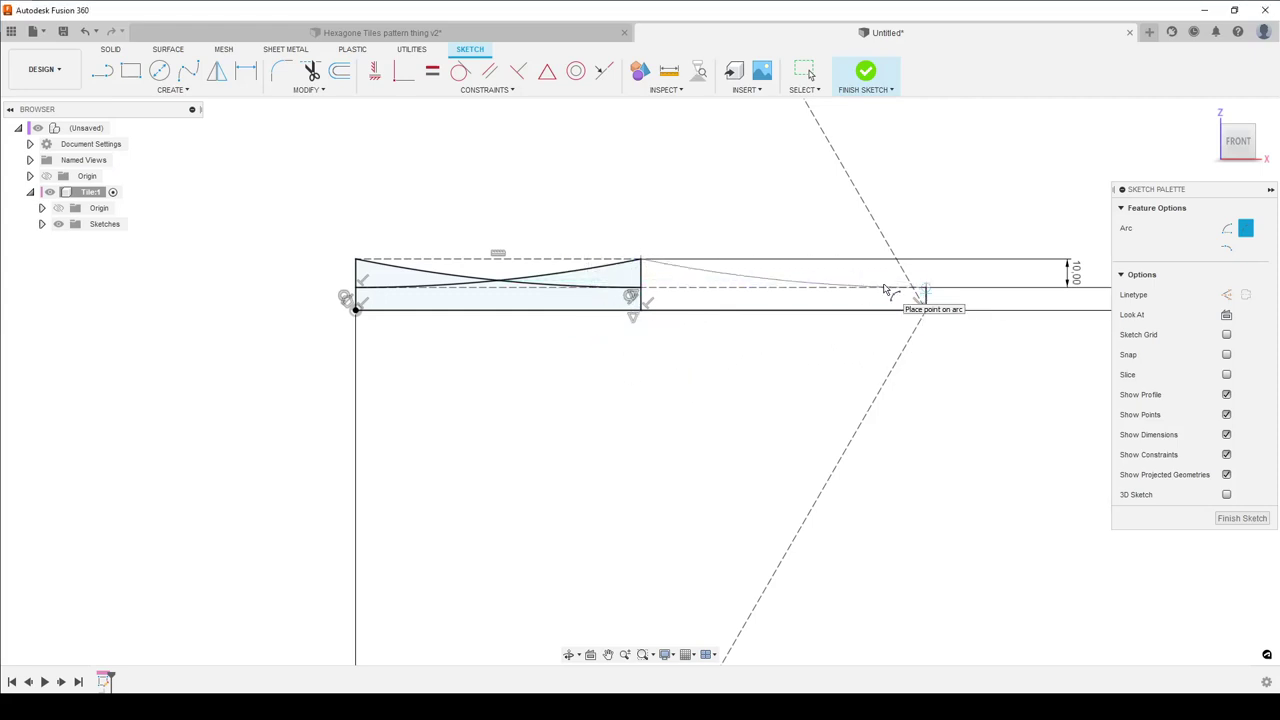
click(884, 290)
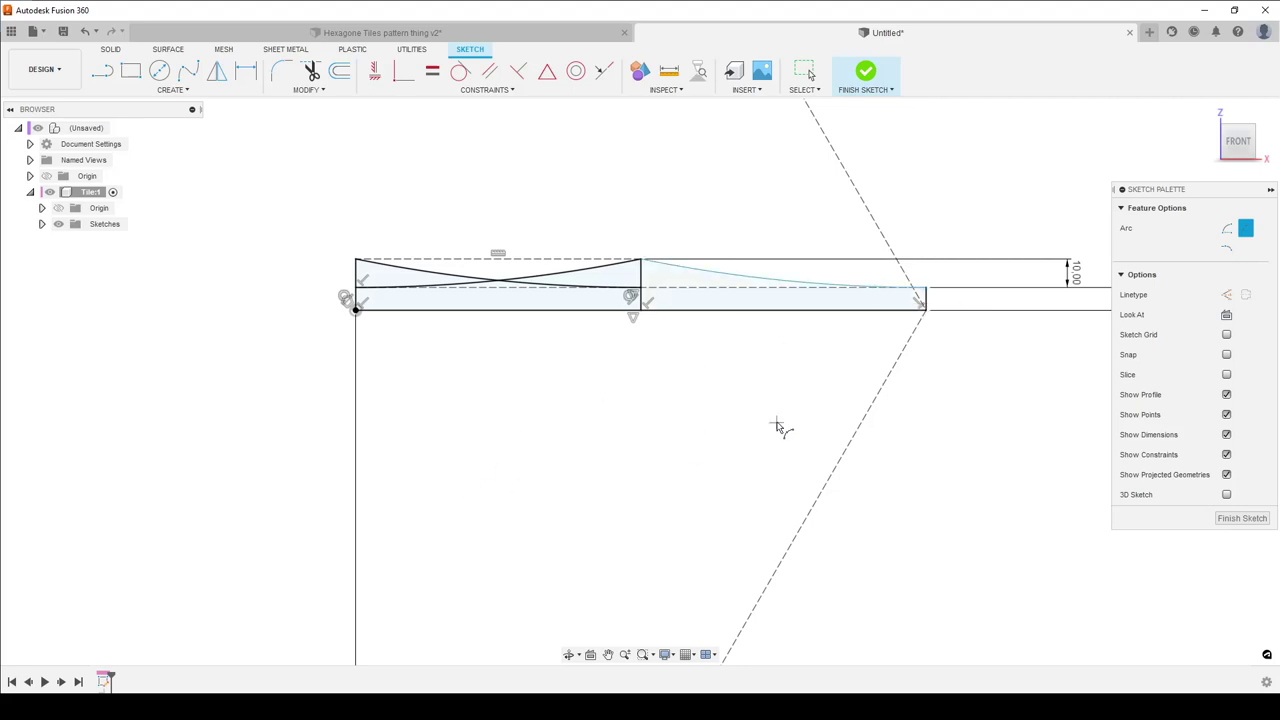
middle_drag(890, 428, 708, 464)
key(Escape)
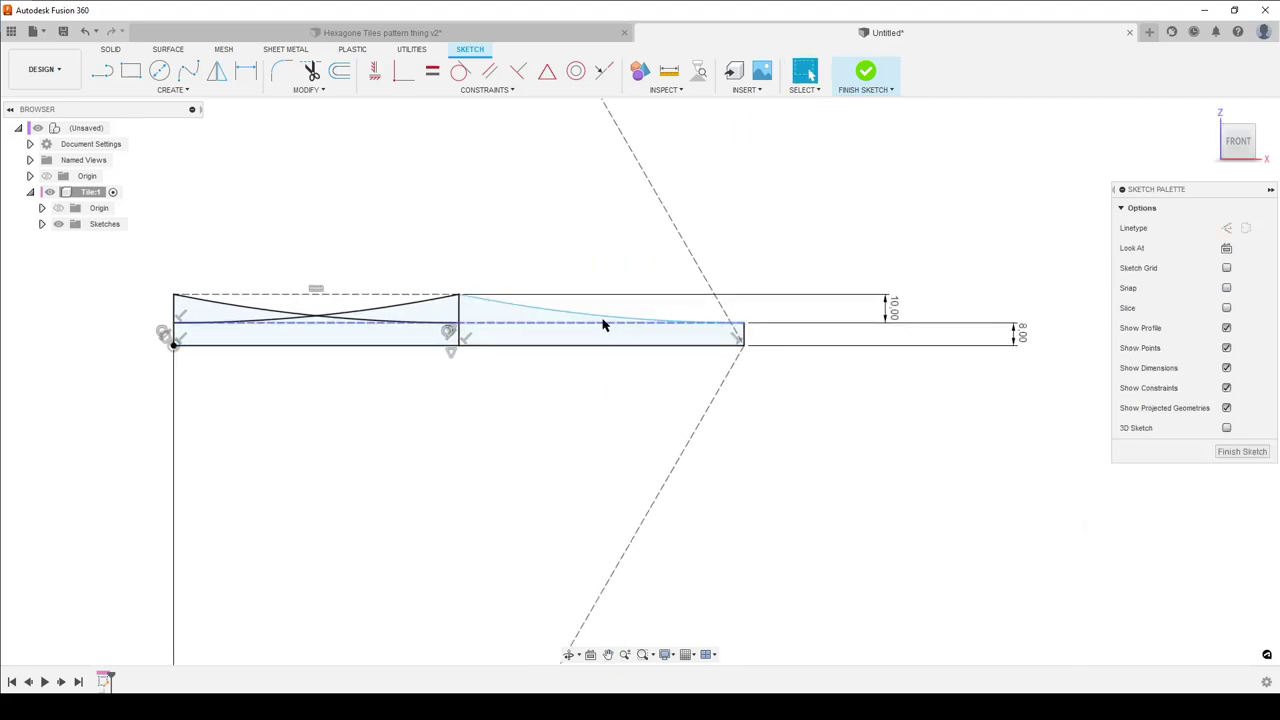
click(597, 320)
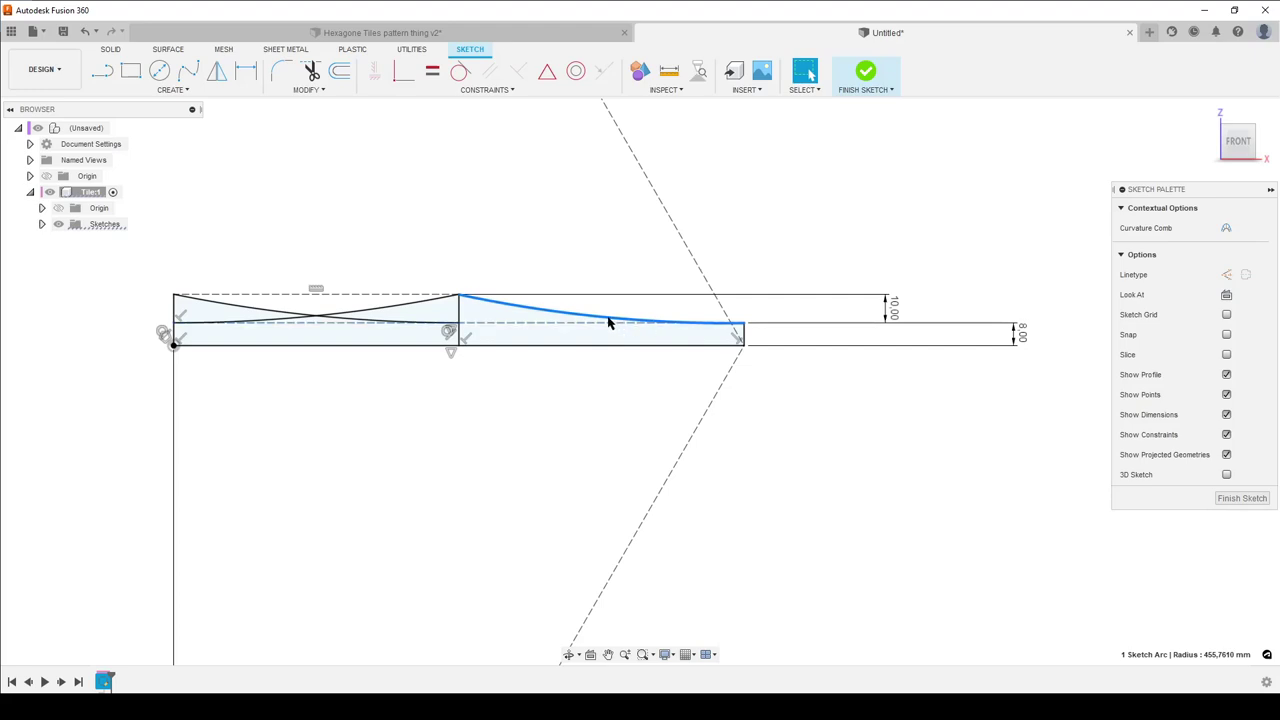
Step: Pull the outer arc out of shape to check its freedom, and make it tangent to the lower horizontal construction line
mouse_move(608, 323)
mouse_down()
mouse_move(589, 363)
mouse_move(594, 350)
mouse_up()
click(629, 425)
click(600, 389)
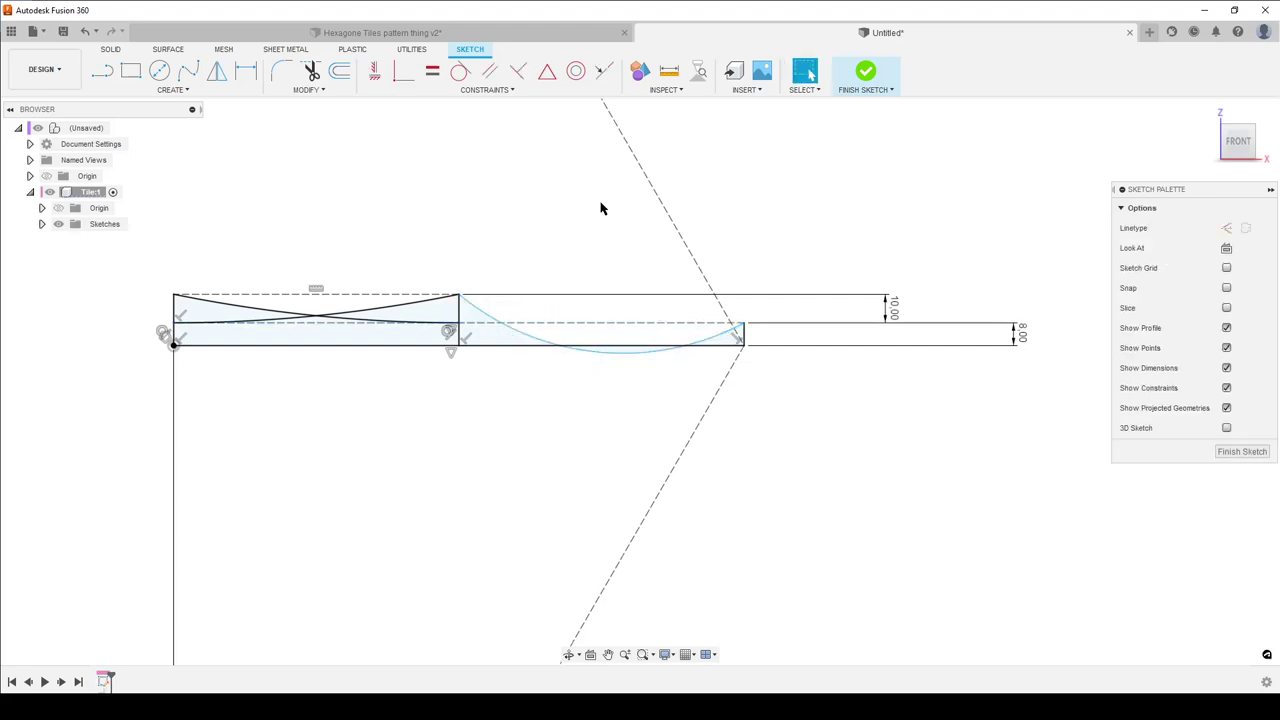
click(461, 71)
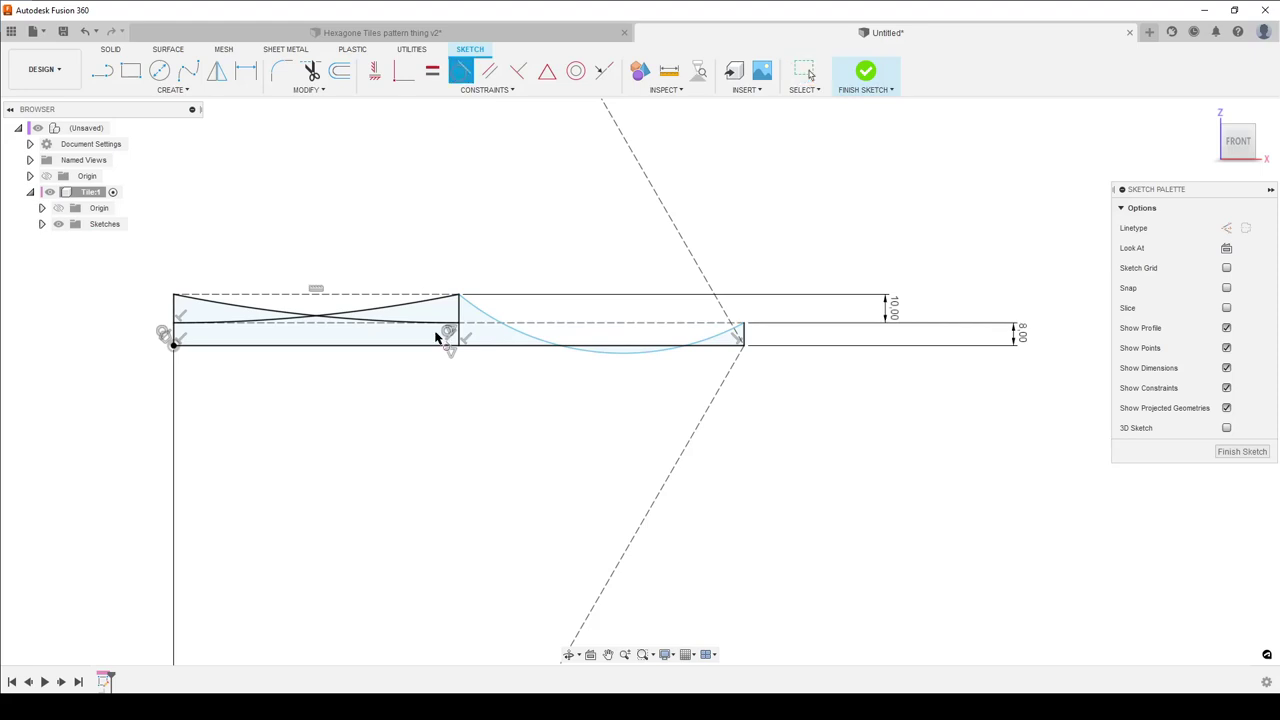
click(715, 341)
click(770, 323)
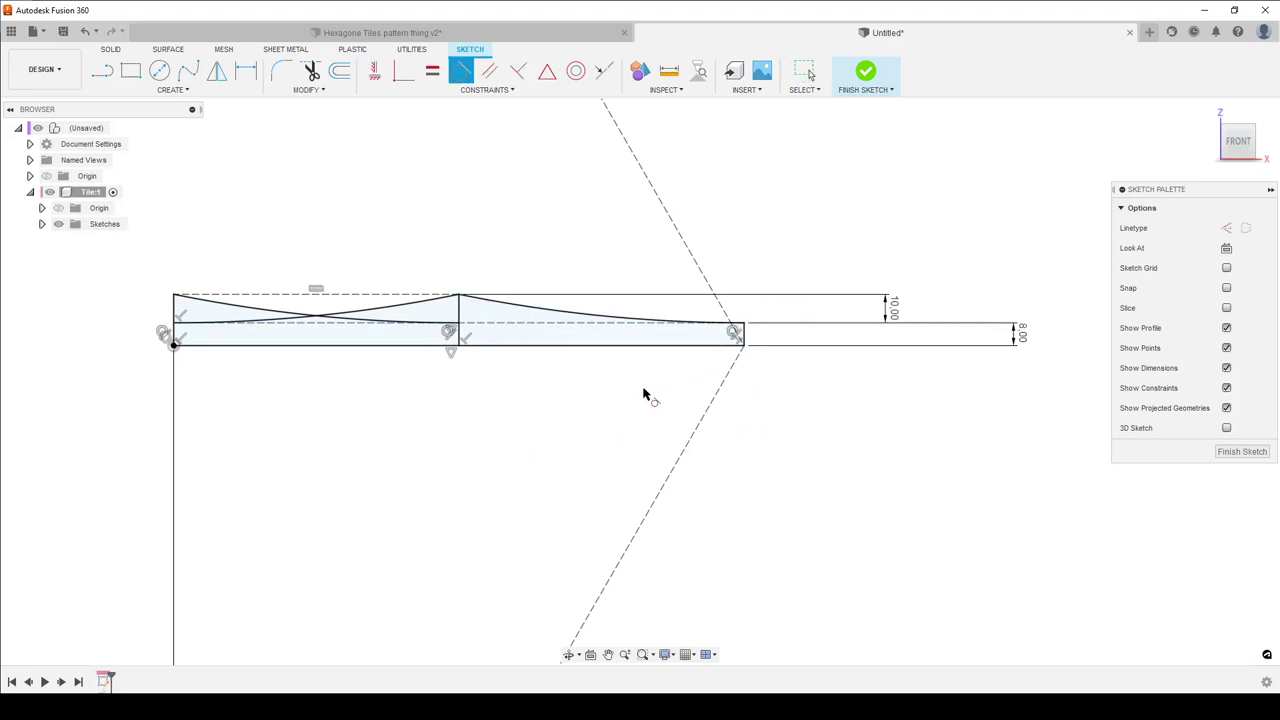
scroll(791, 420, down, 3)
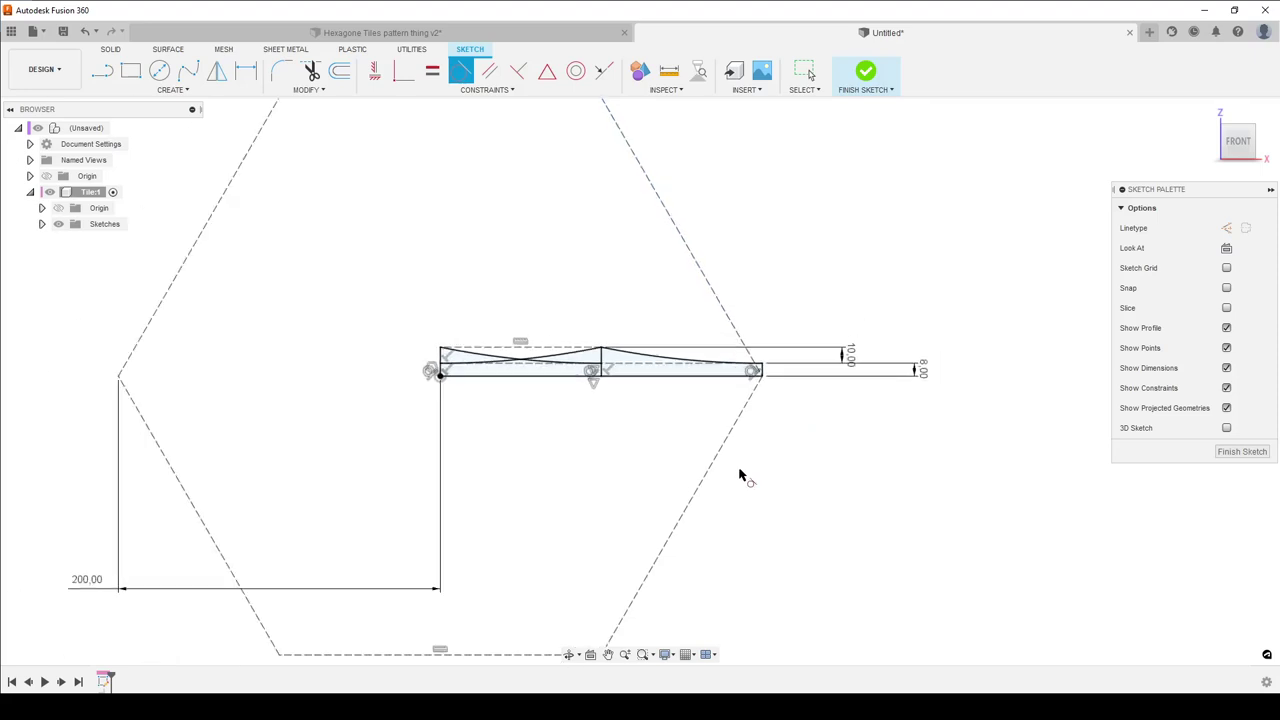
key(Escape)
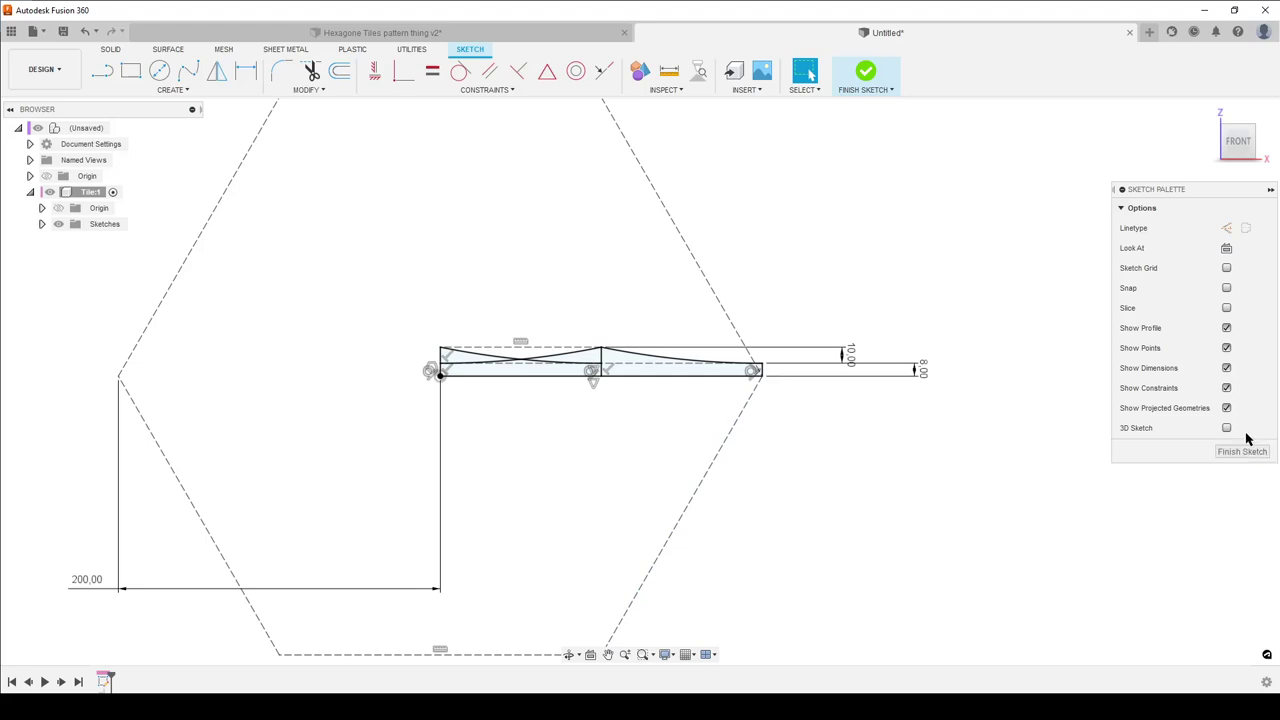
Step: Hide the sketch dimensions and finish the wave profile sketch
click(1226, 368)
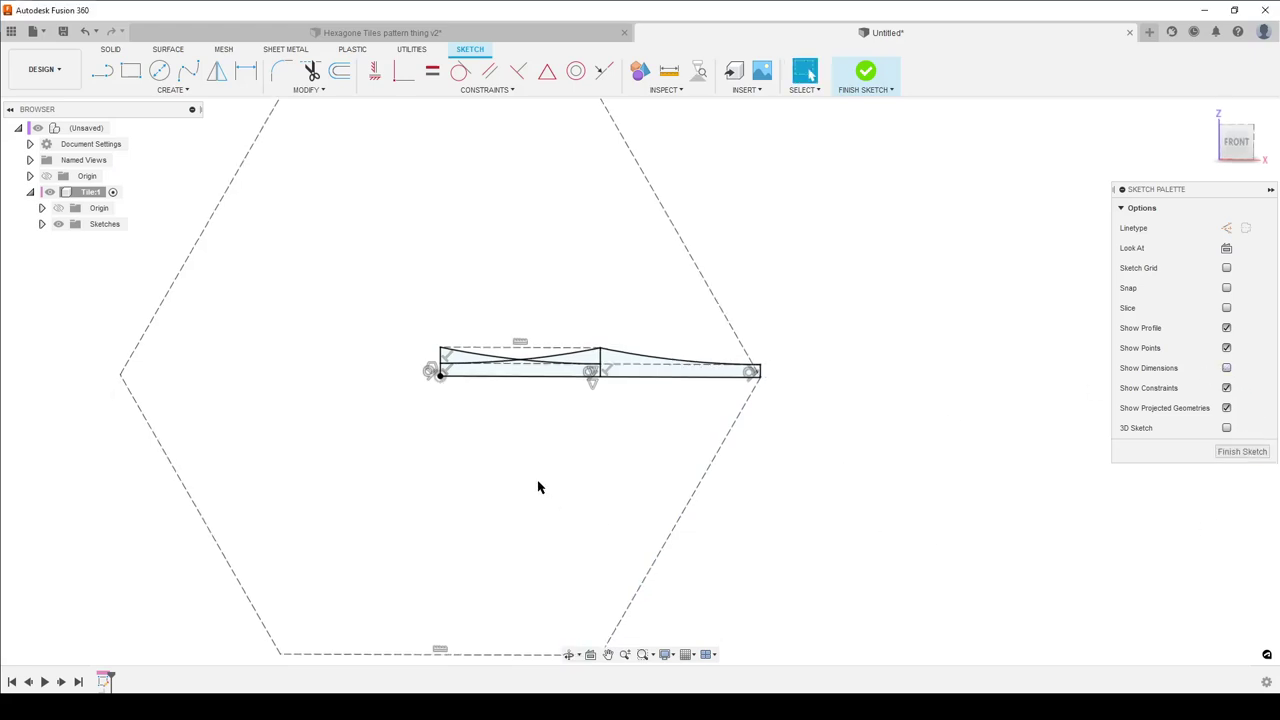
scroll(540, 485, up, 2)
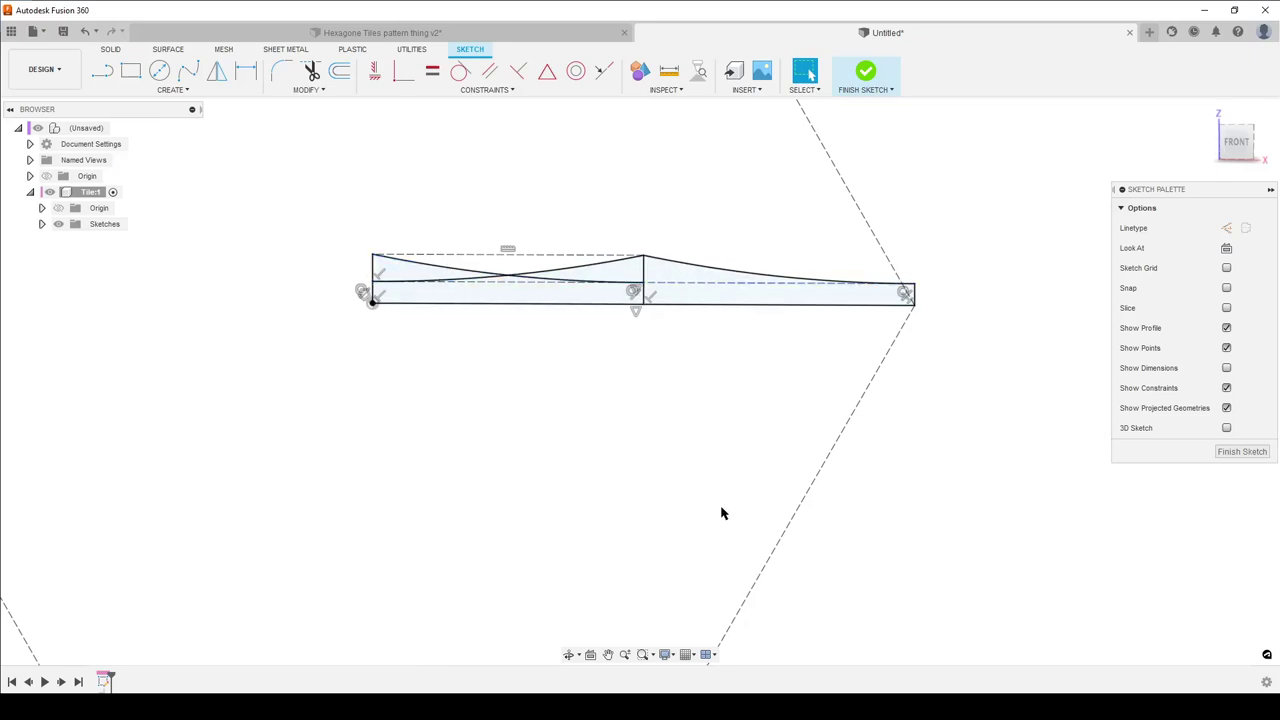
scroll(720, 510, down, 3)
click(1262, 451)
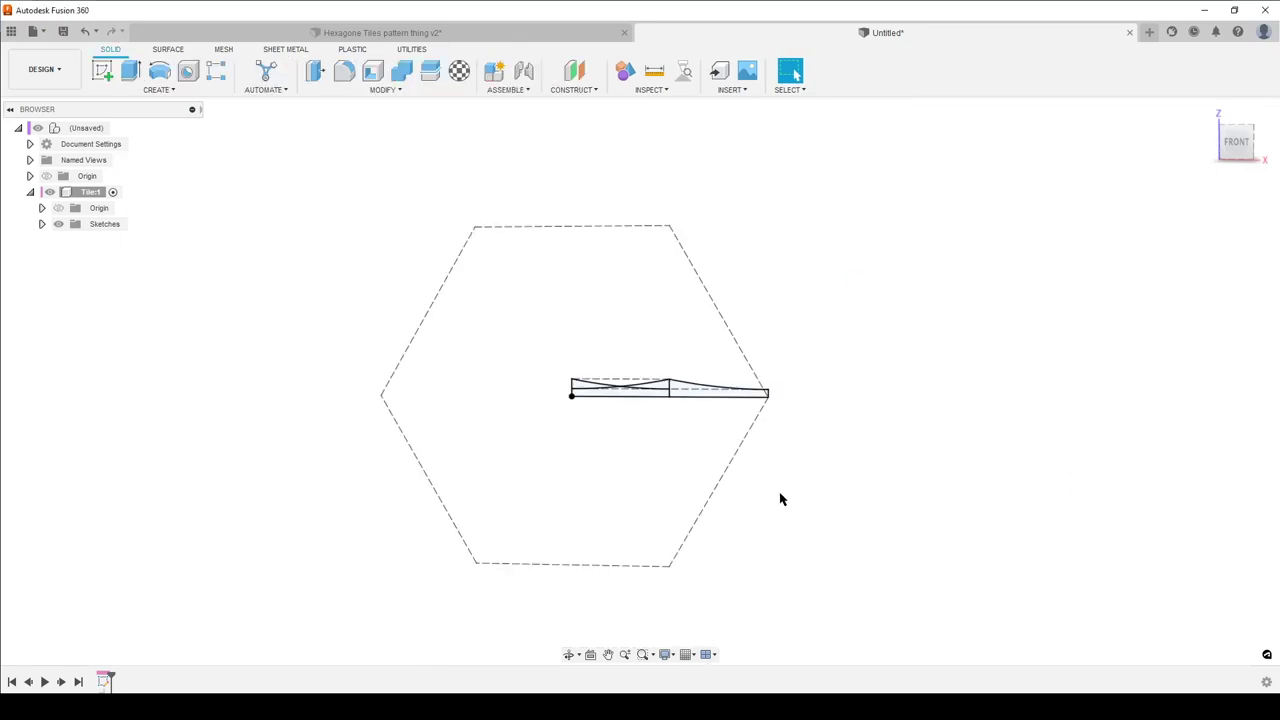
Step: Start an Extrude of the two profiles under the arc descending from the centre line, with Symmetric direction and whole-length measurement
mouse_move(782, 499)
shift+middle_down()
mouse_move(860, 514)
mouse_move(840, 507)
shift+middle_up()
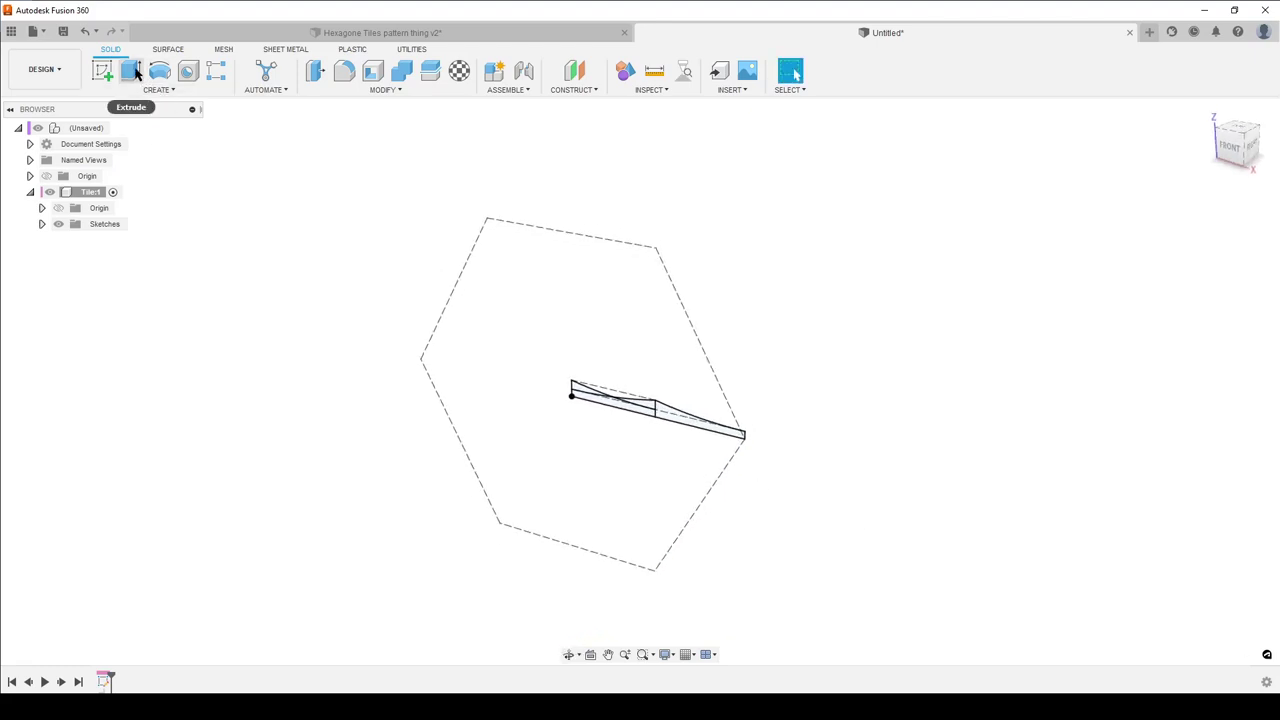
key(e)
scroll(655, 465, up, 2)
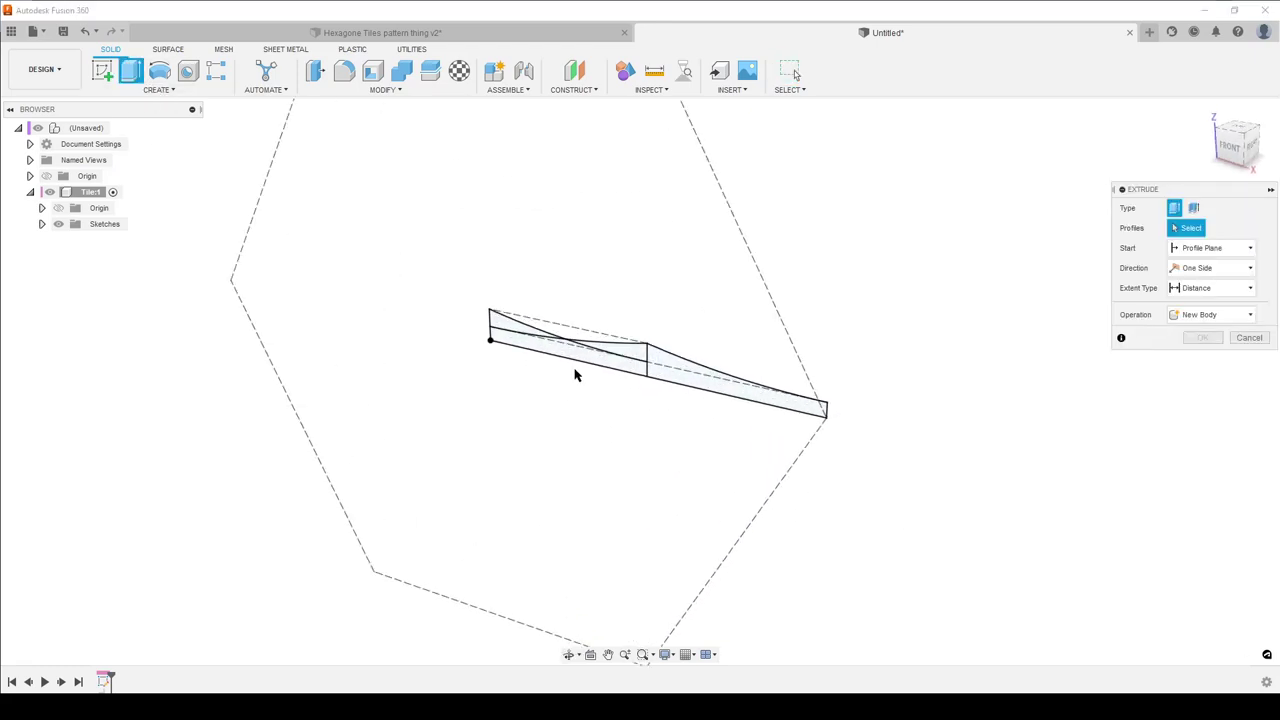
click(566, 354)
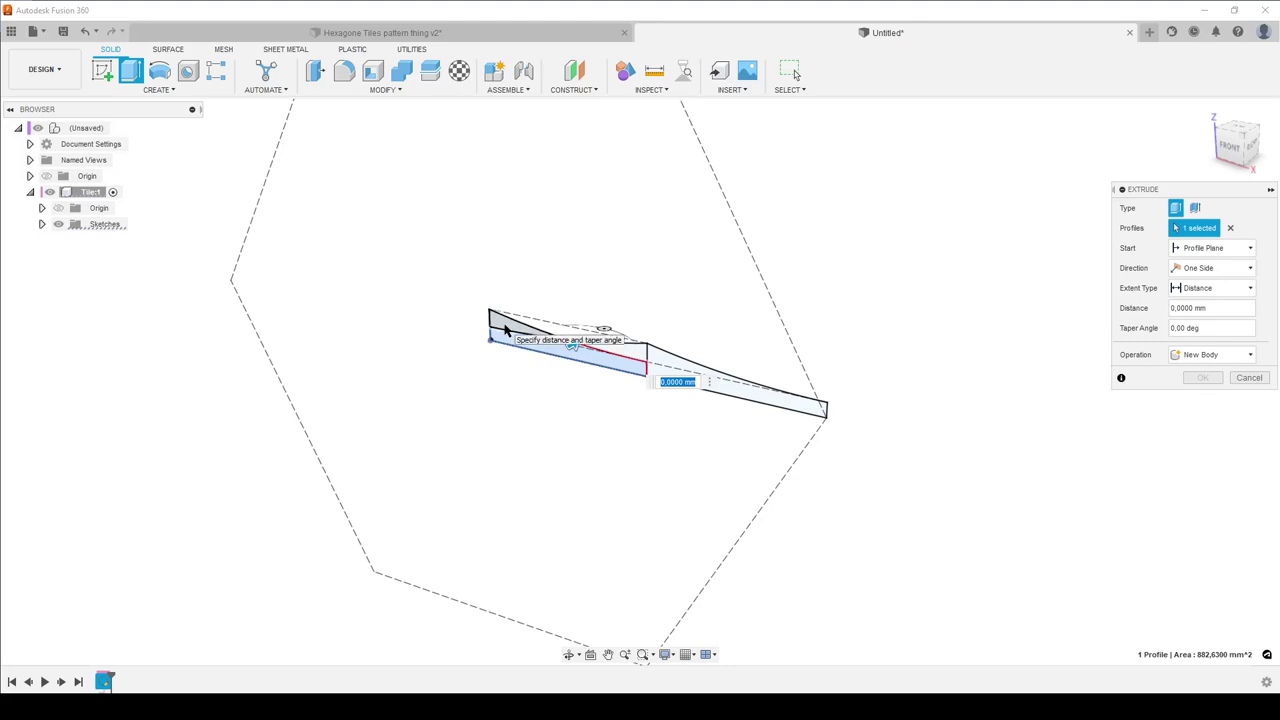
click(505, 330)
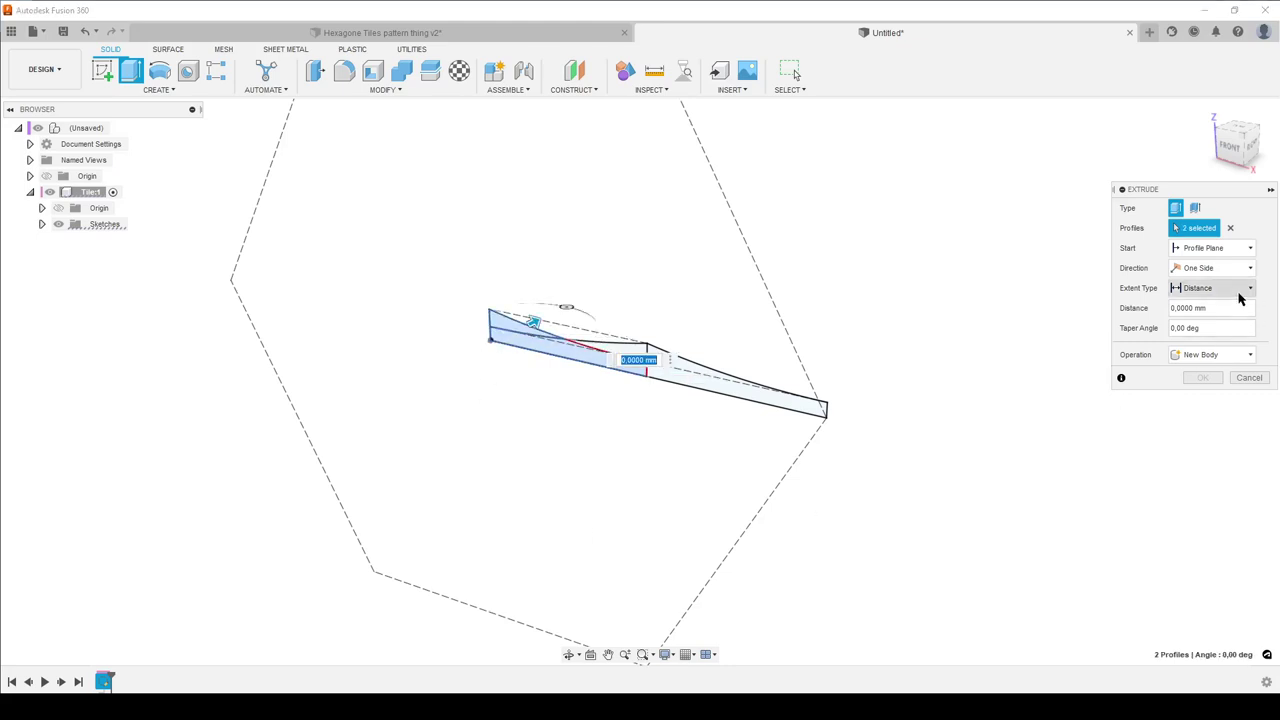
click(1225, 268)
click(1208, 323)
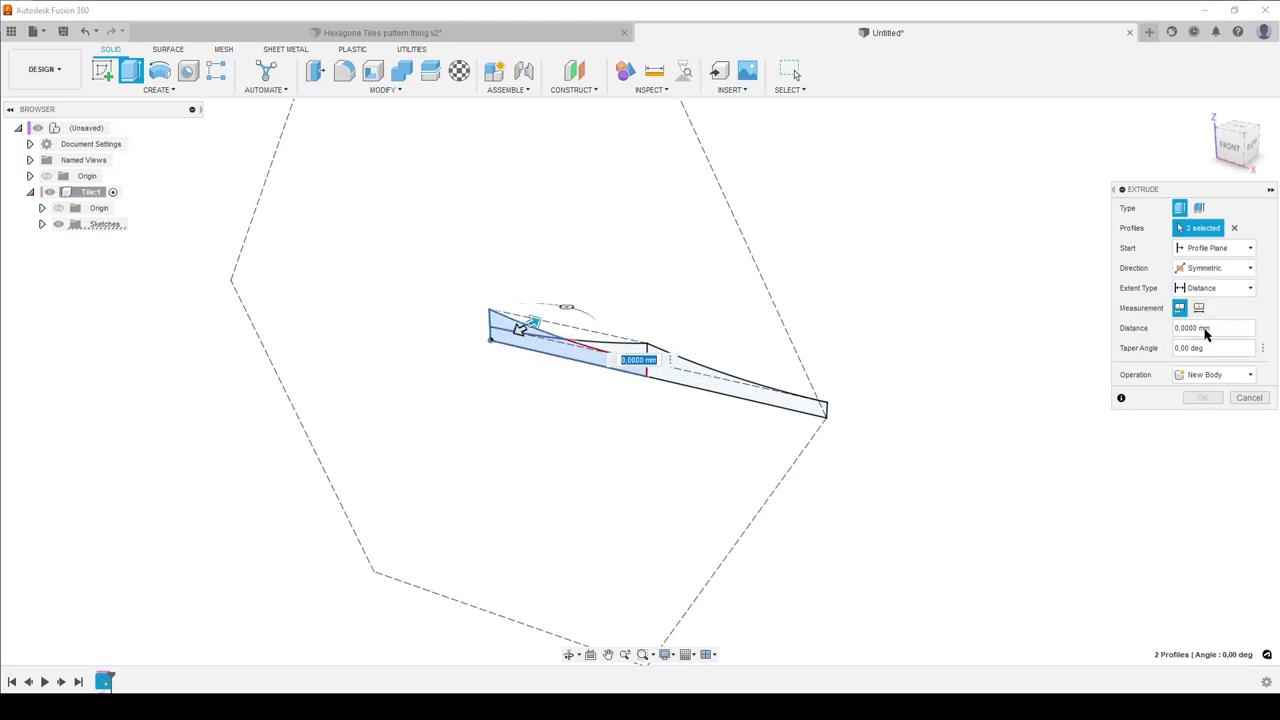
click(1199, 308)
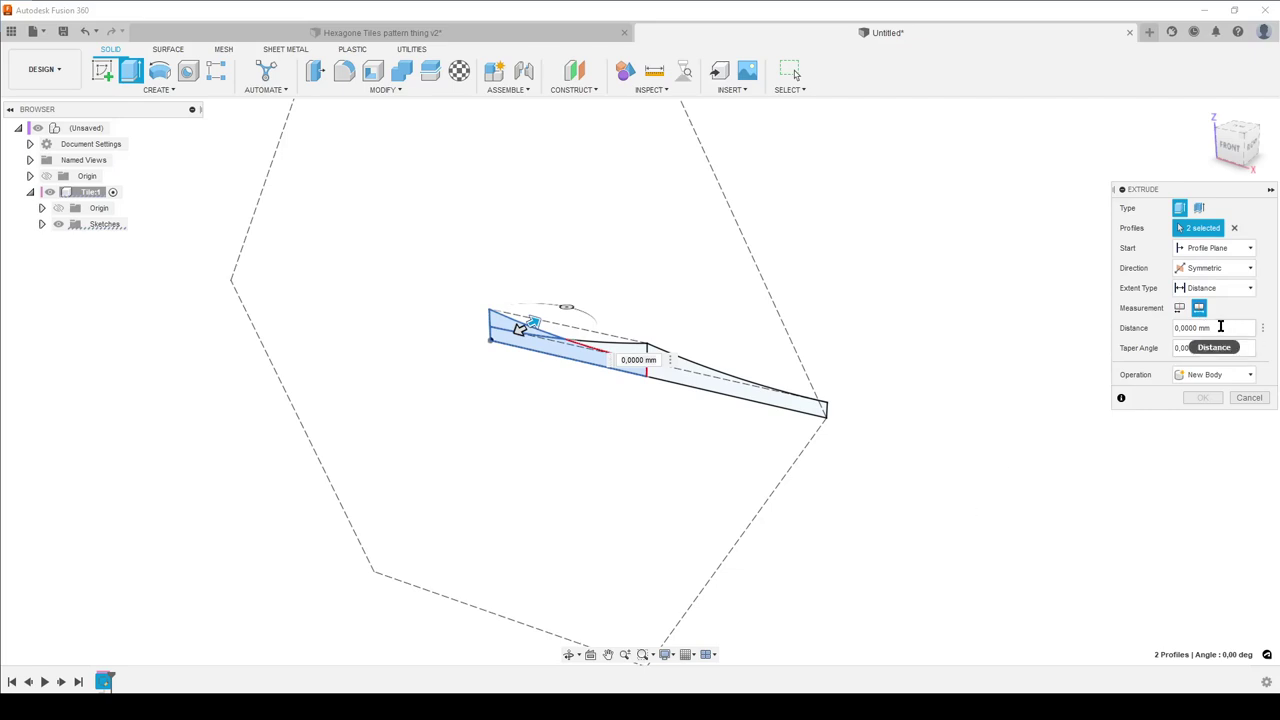
Step: Set the extrusion distance to hexside*sqrt(3) and create the new body
click(1200, 328)
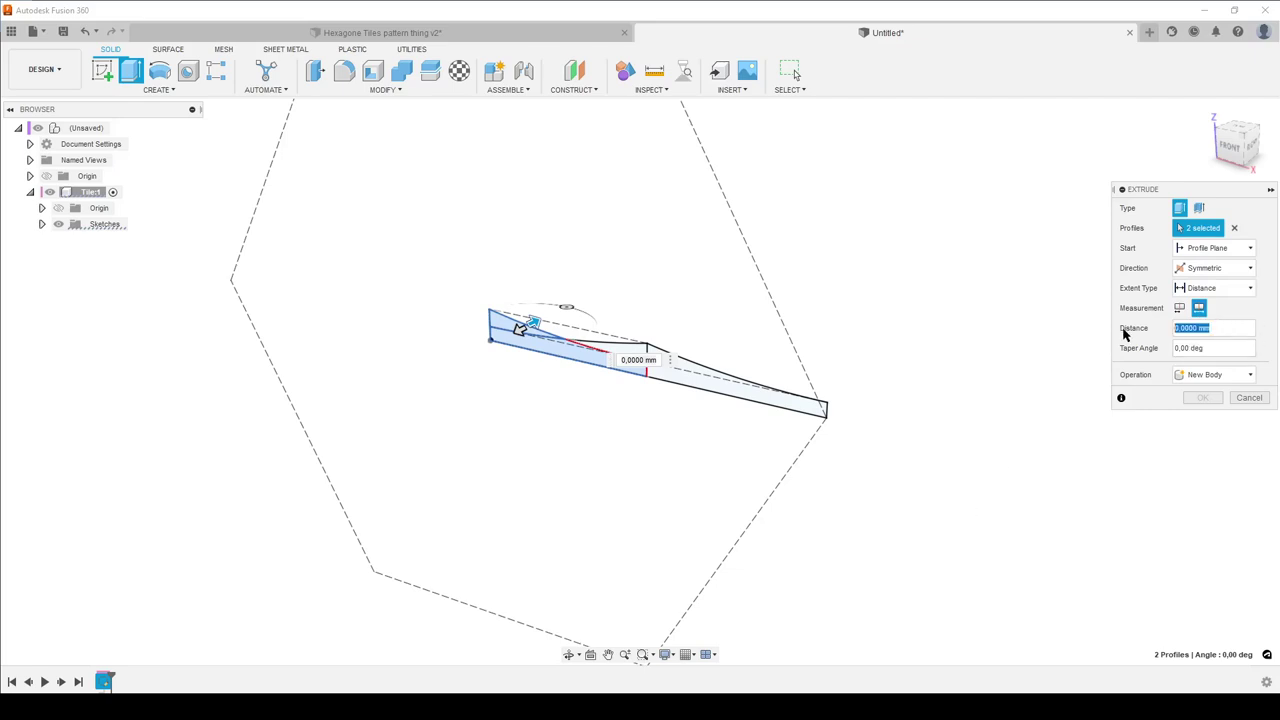
text(he)
key(Return)
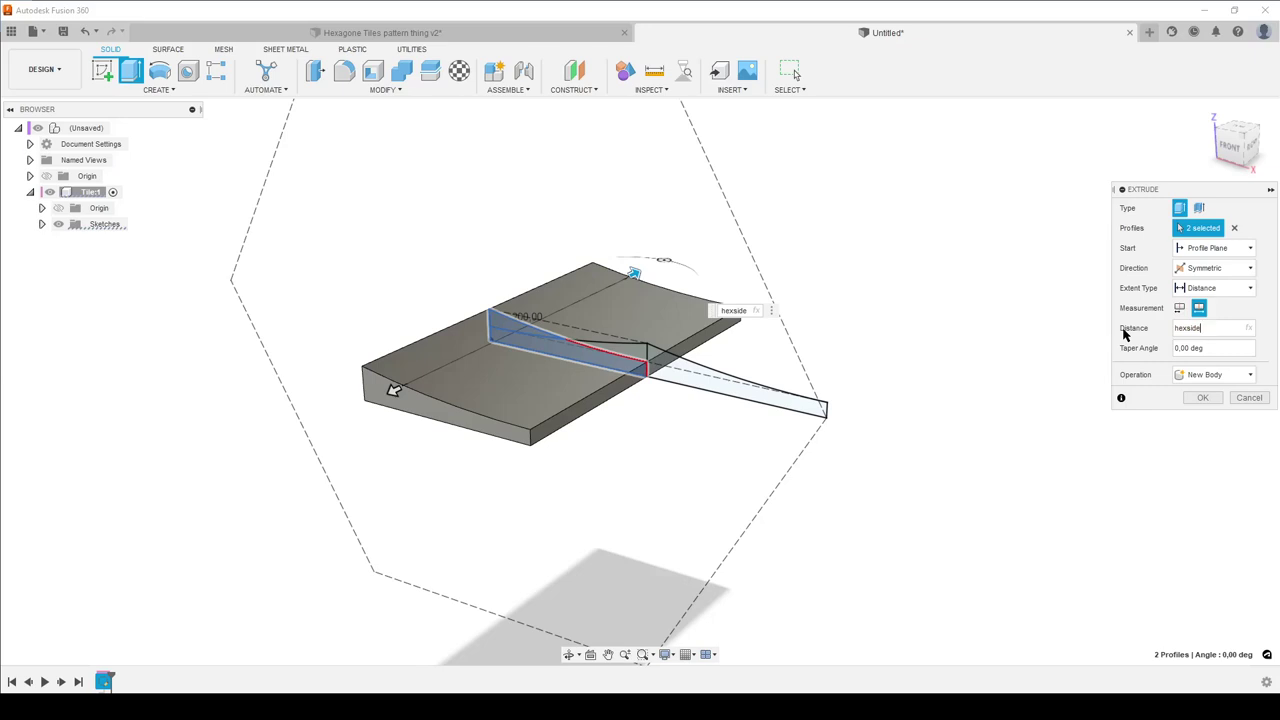
text(*sq)
text(rt(3))
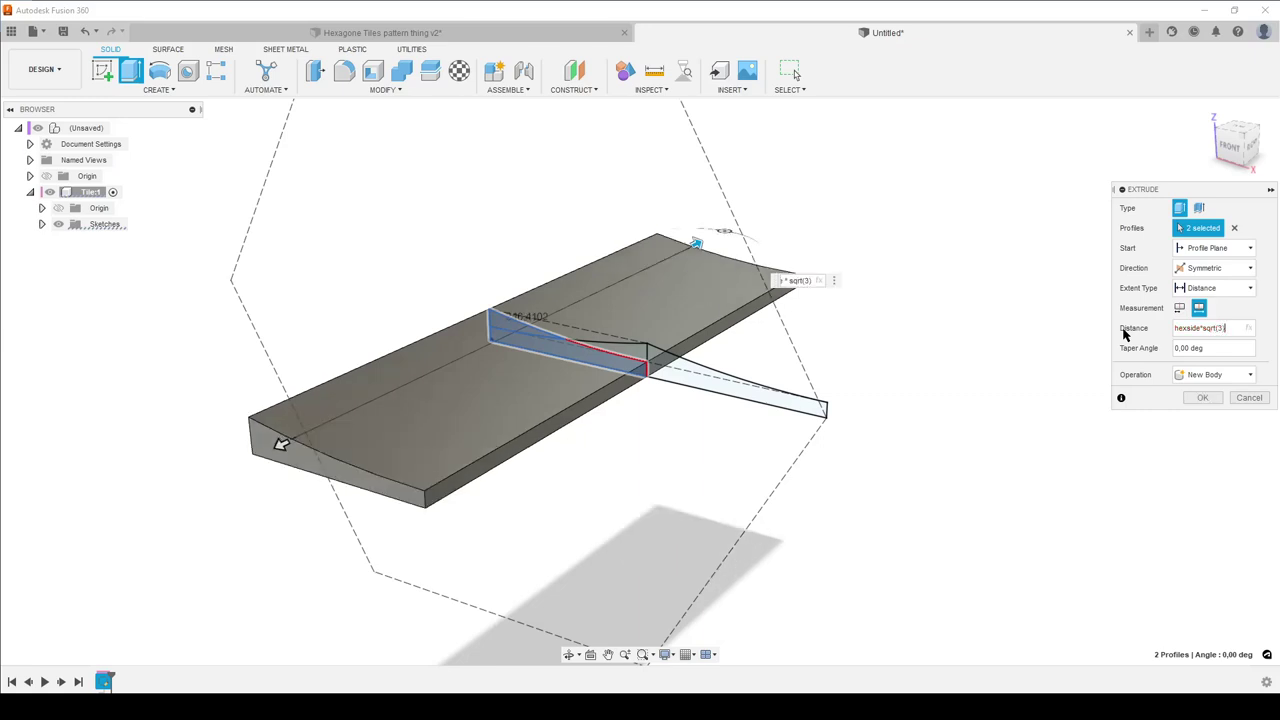
key(Return)
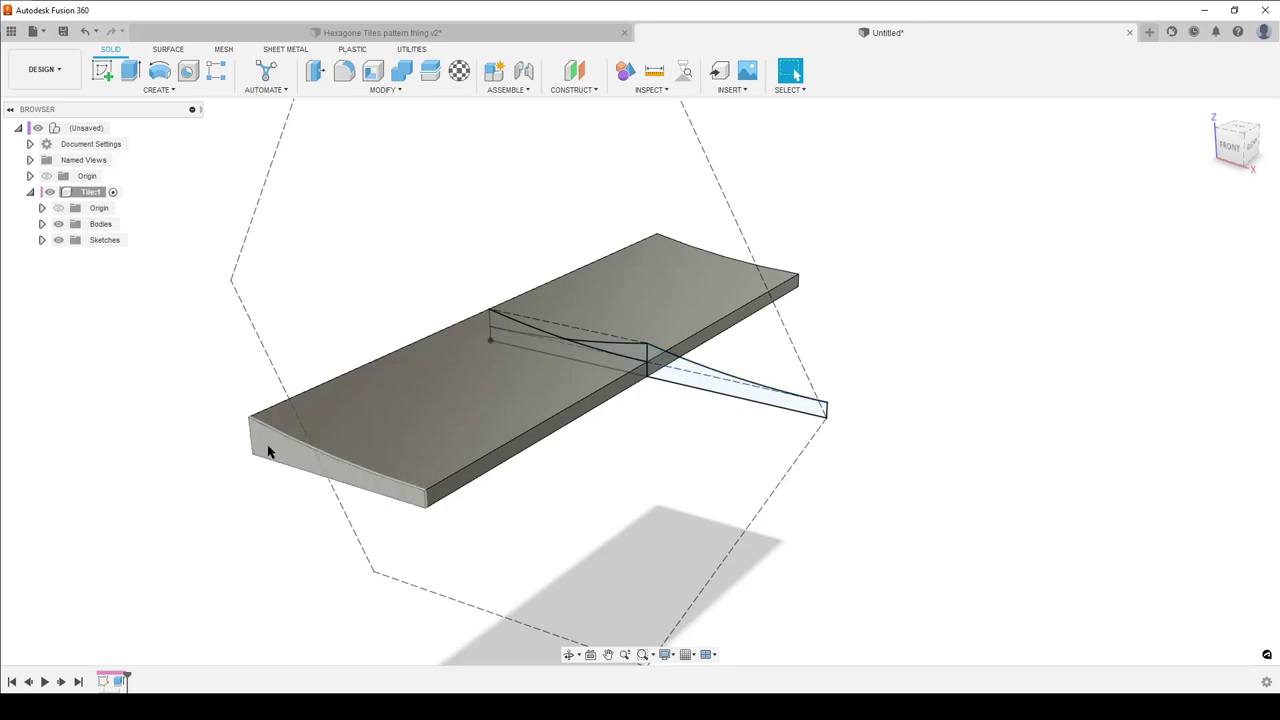
Step: Start a Revolve of the three profiles below the rising and outer arcs, using the 8 mm line at the hexagon corner as axis
scroll(665, 570, down, 5)
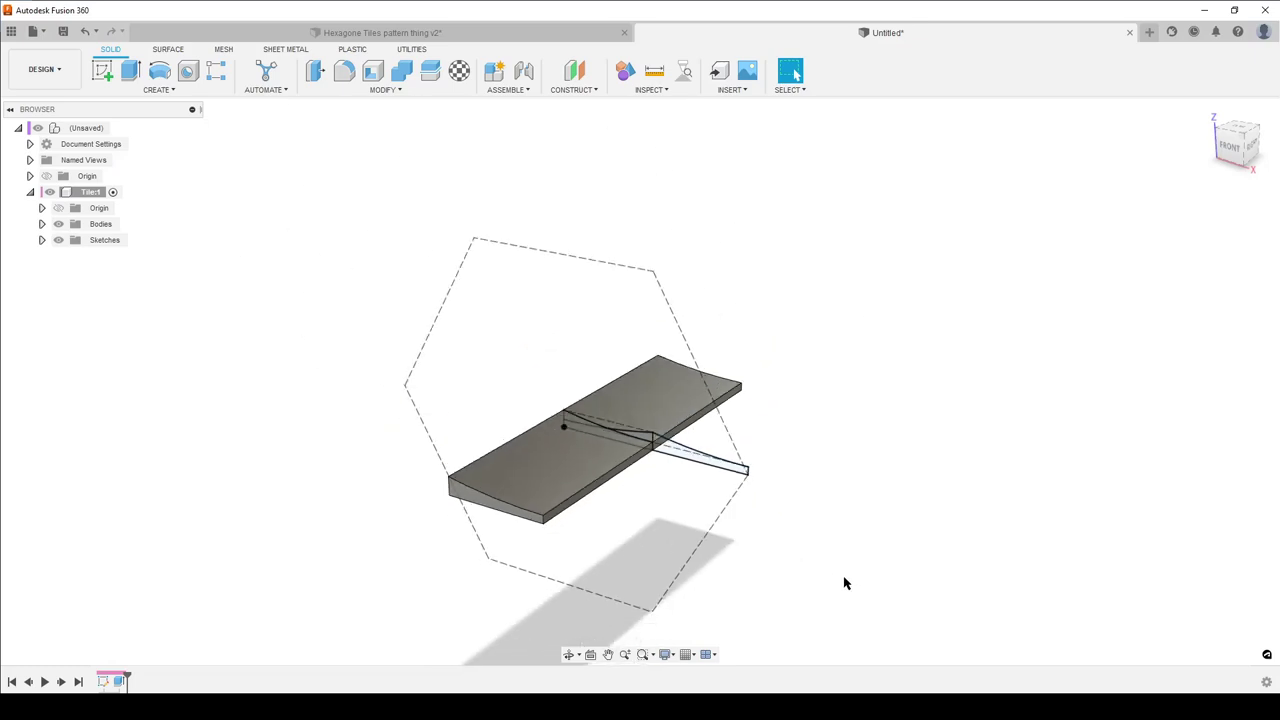
middle_drag(846, 583, 831, 505)
scroll(831, 507, up, 2)
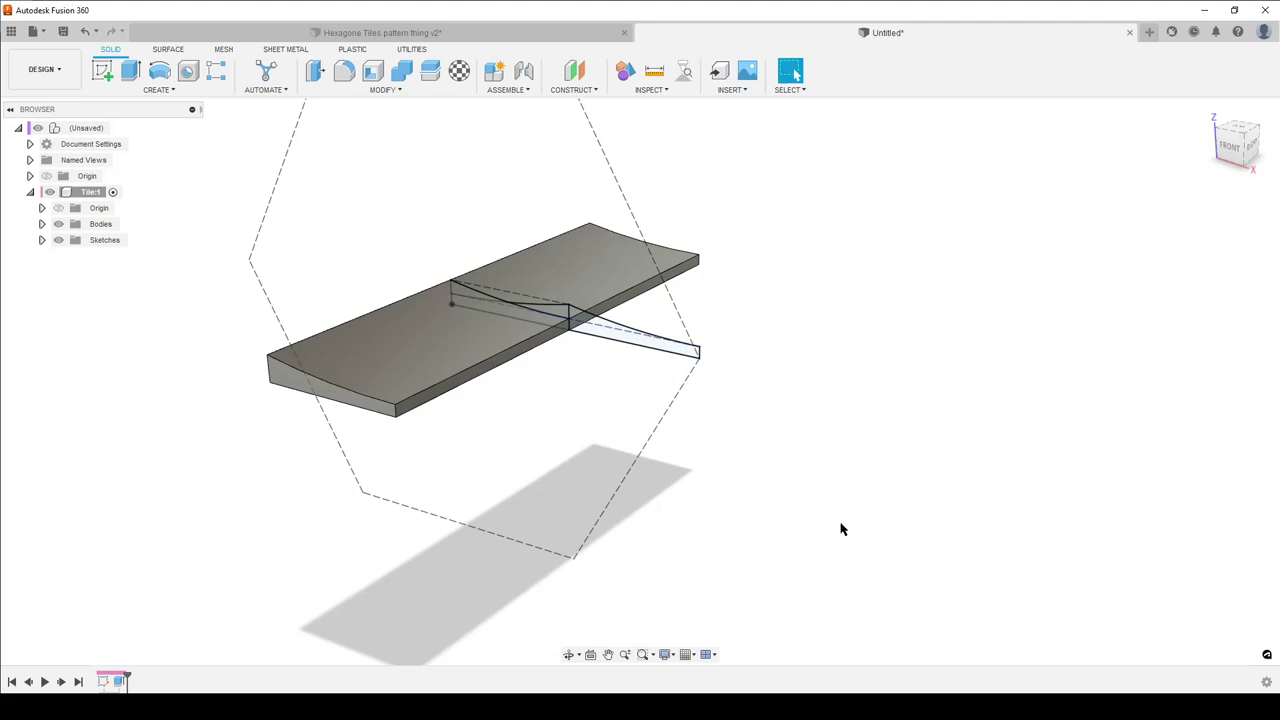
text(sr)
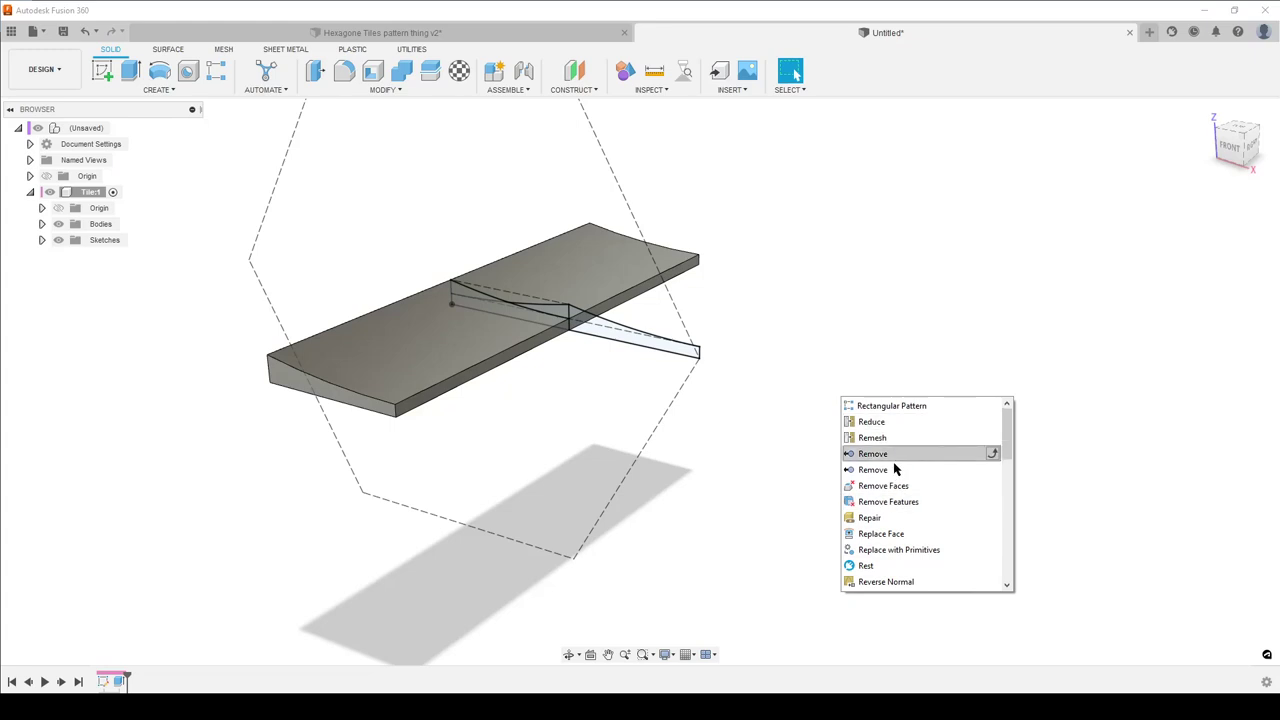
text(ev)
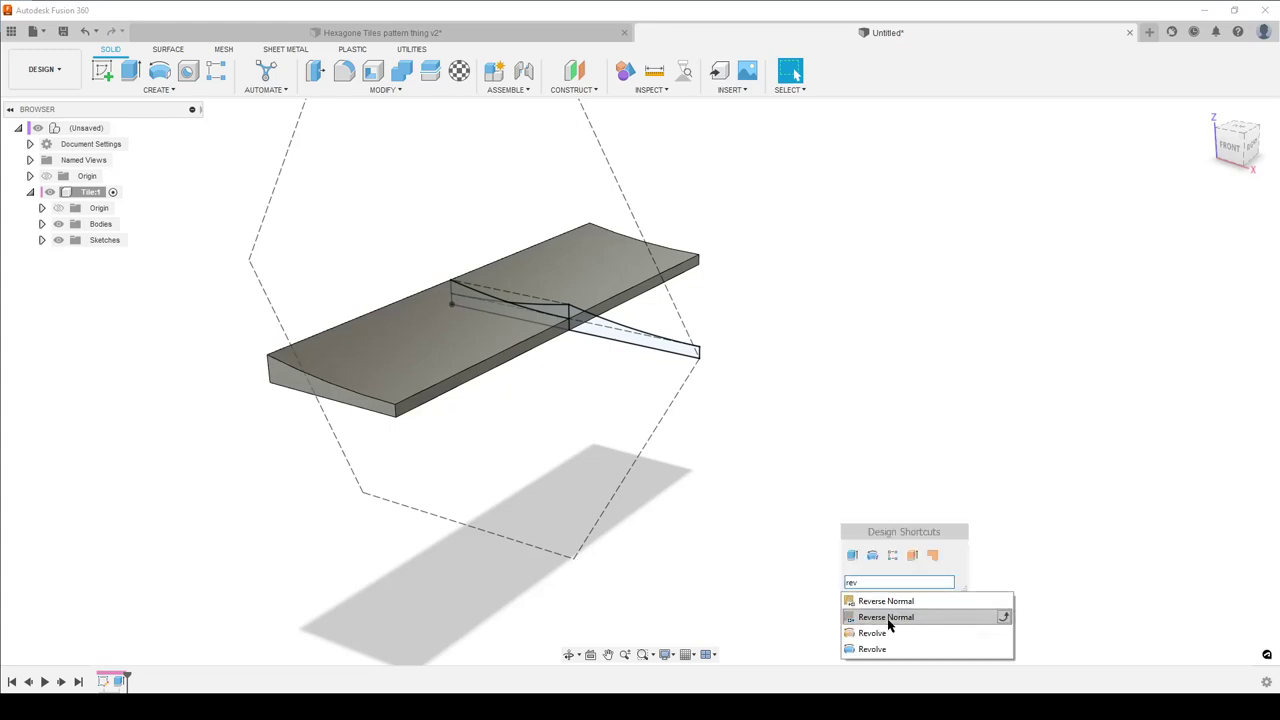
click(873, 649)
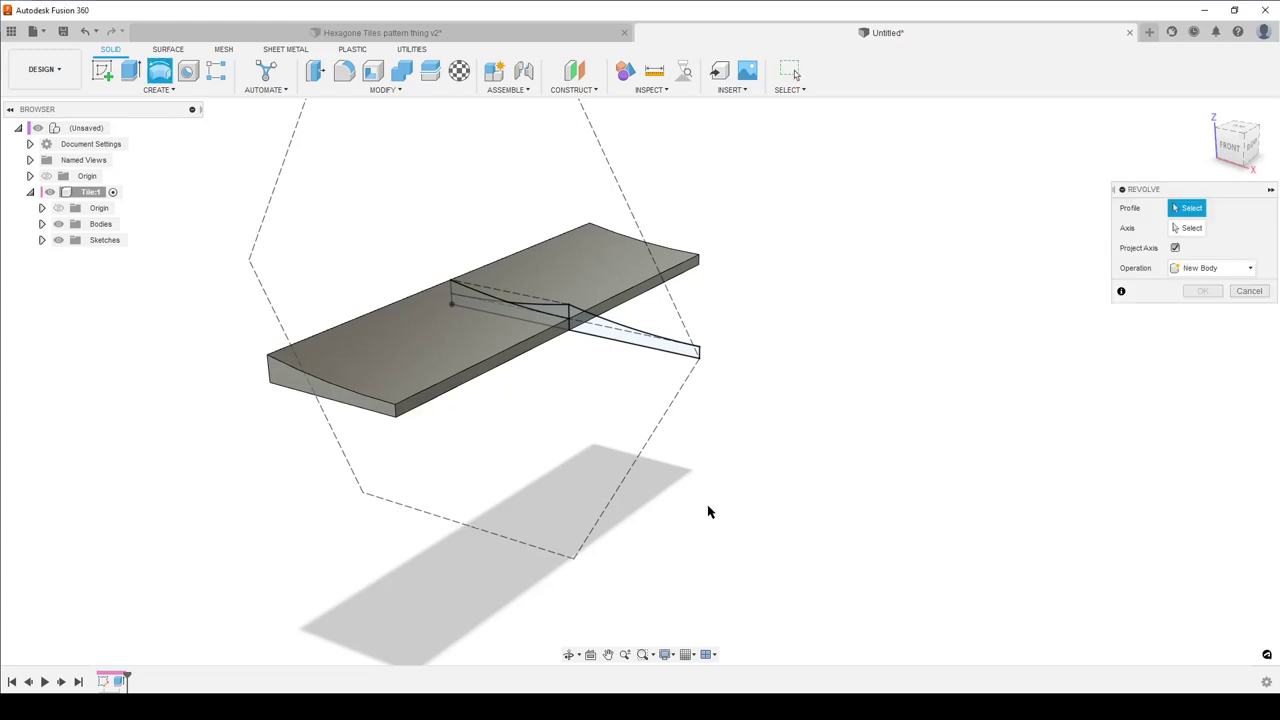
scroll(617, 443, up, 3)
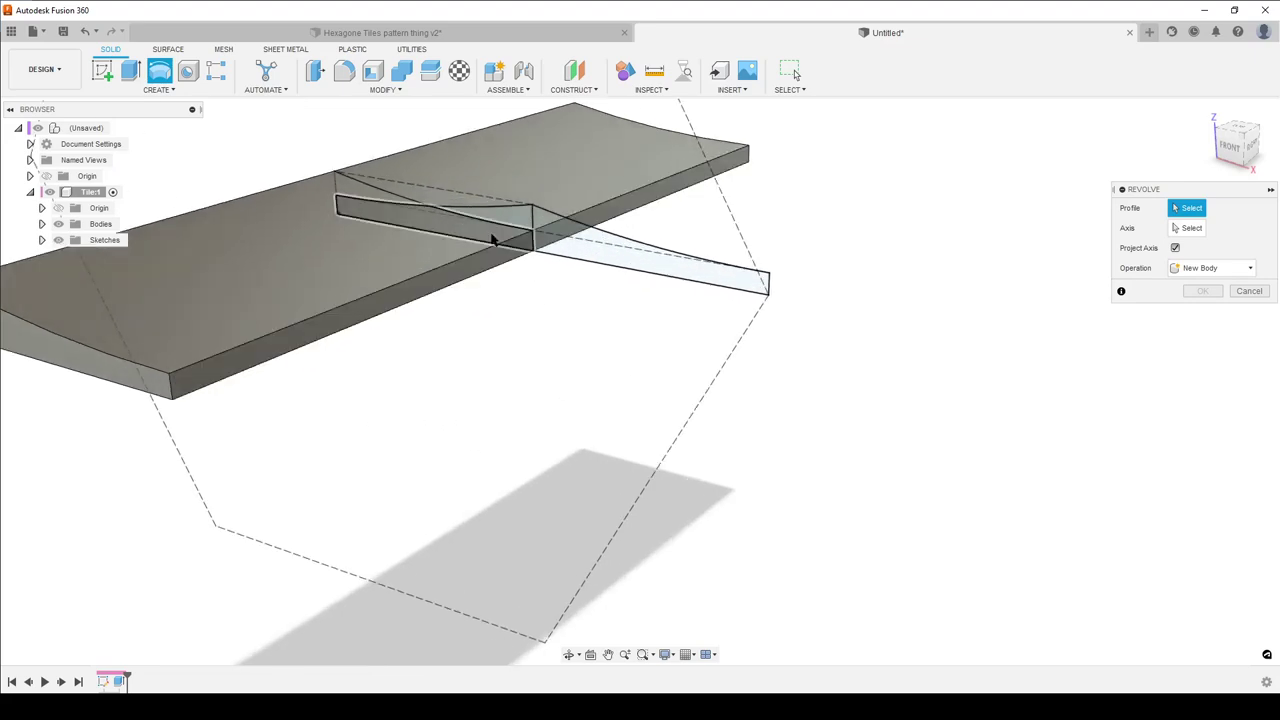
click(507, 222)
click(557, 241)
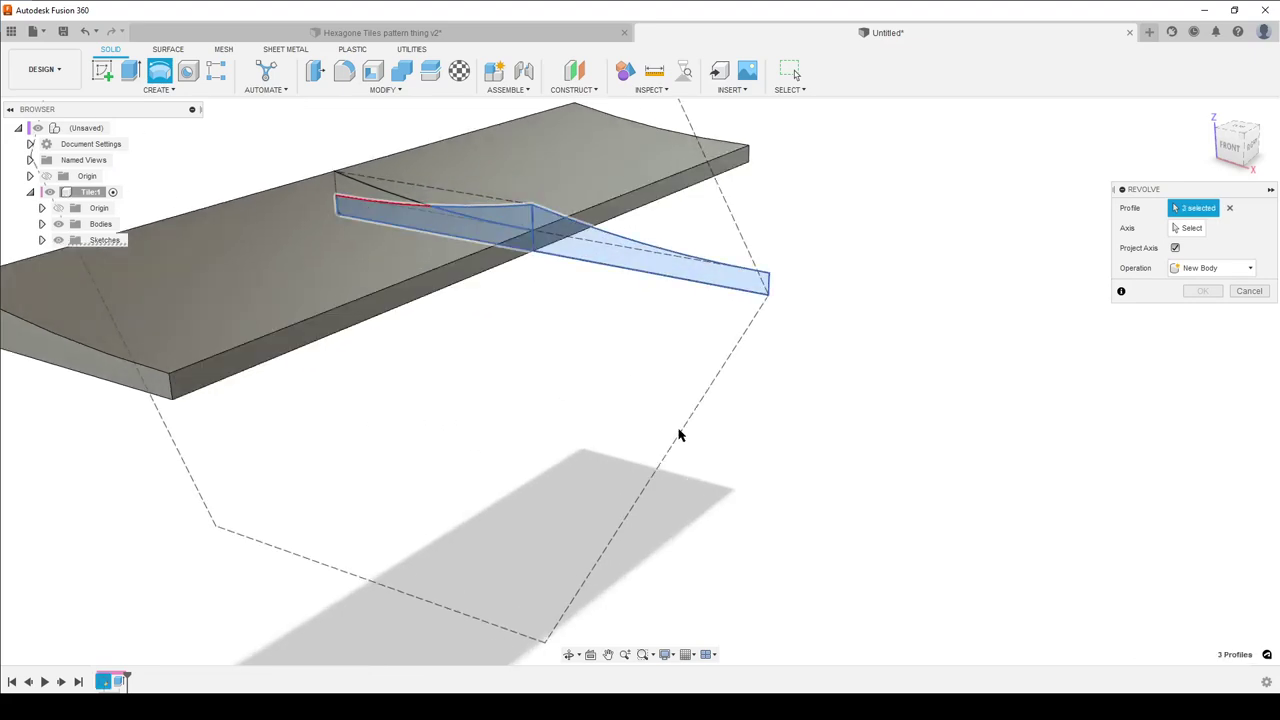
click(1190, 230)
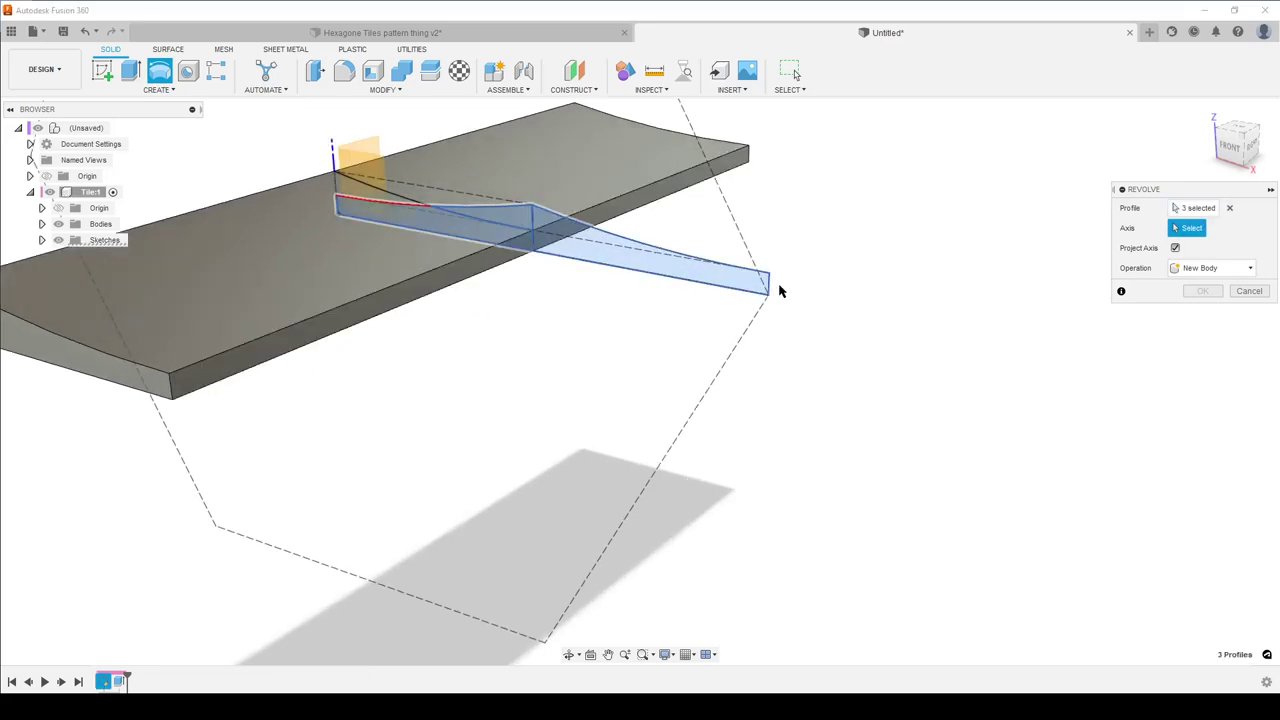
click(768, 287)
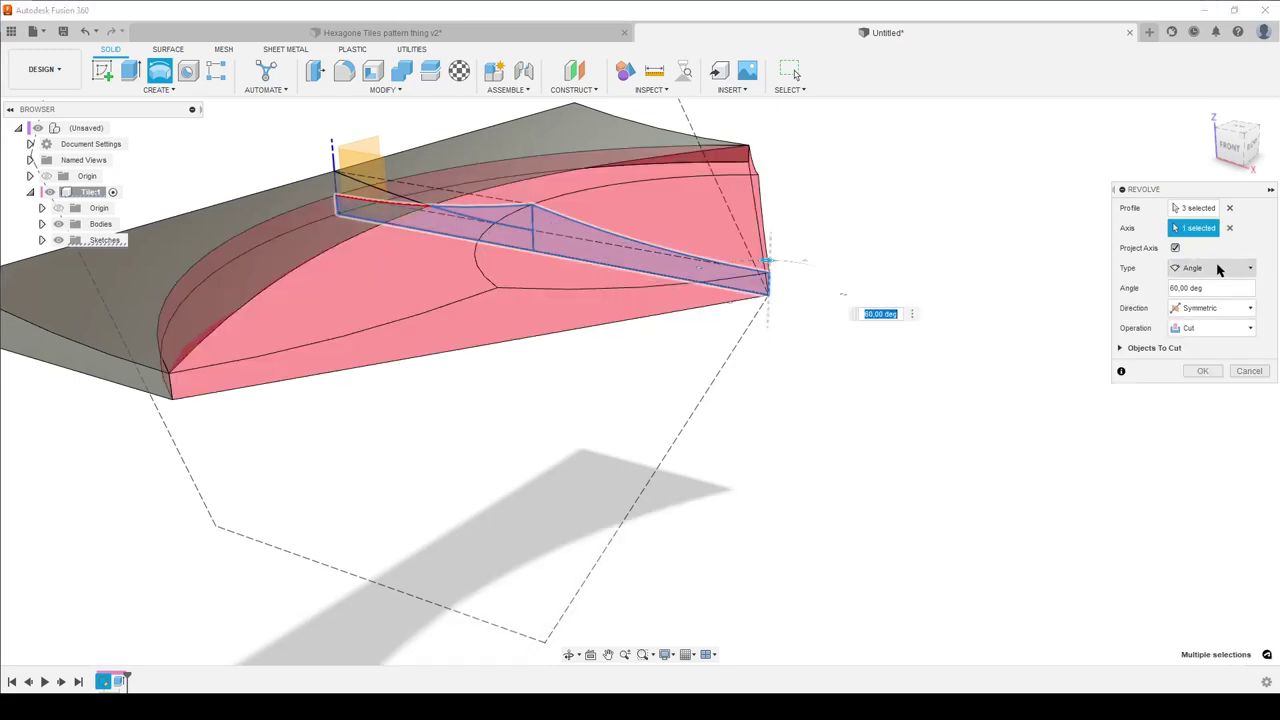
Step: Try the revolve as a Full turn and return its type to Angle
click(1212, 268)
click(1195, 298)
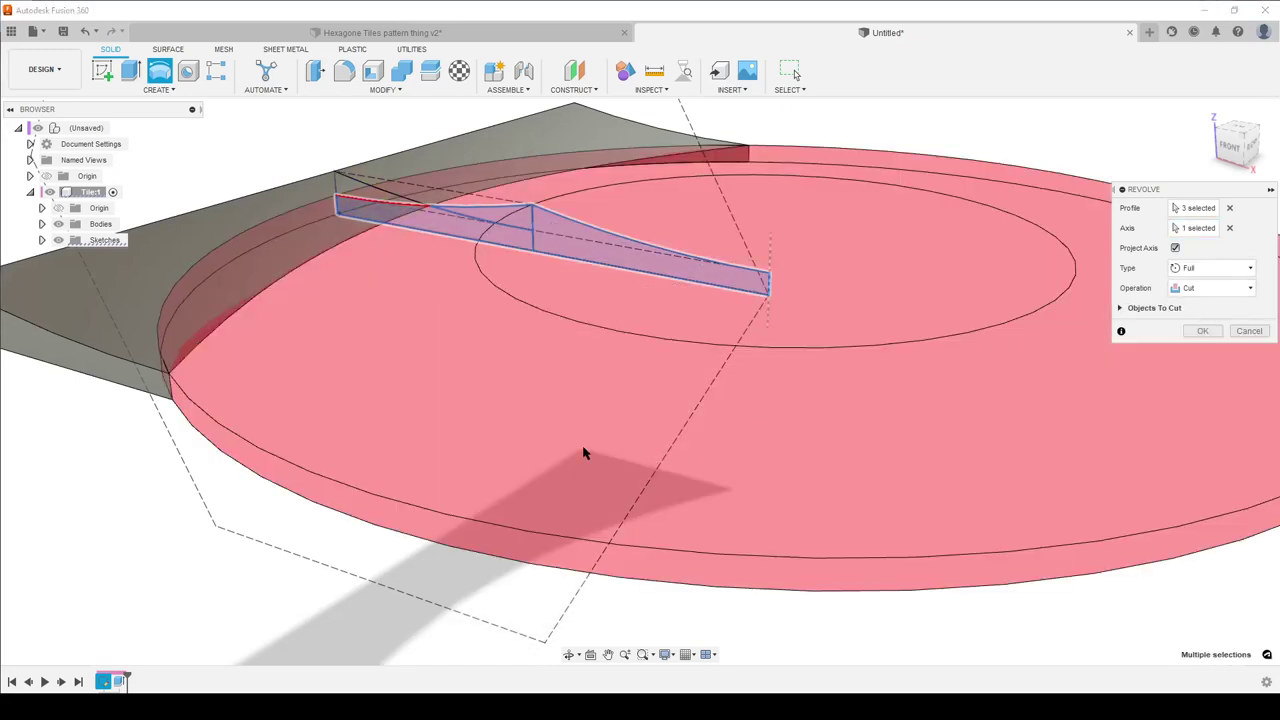
scroll(585, 453, down, 4)
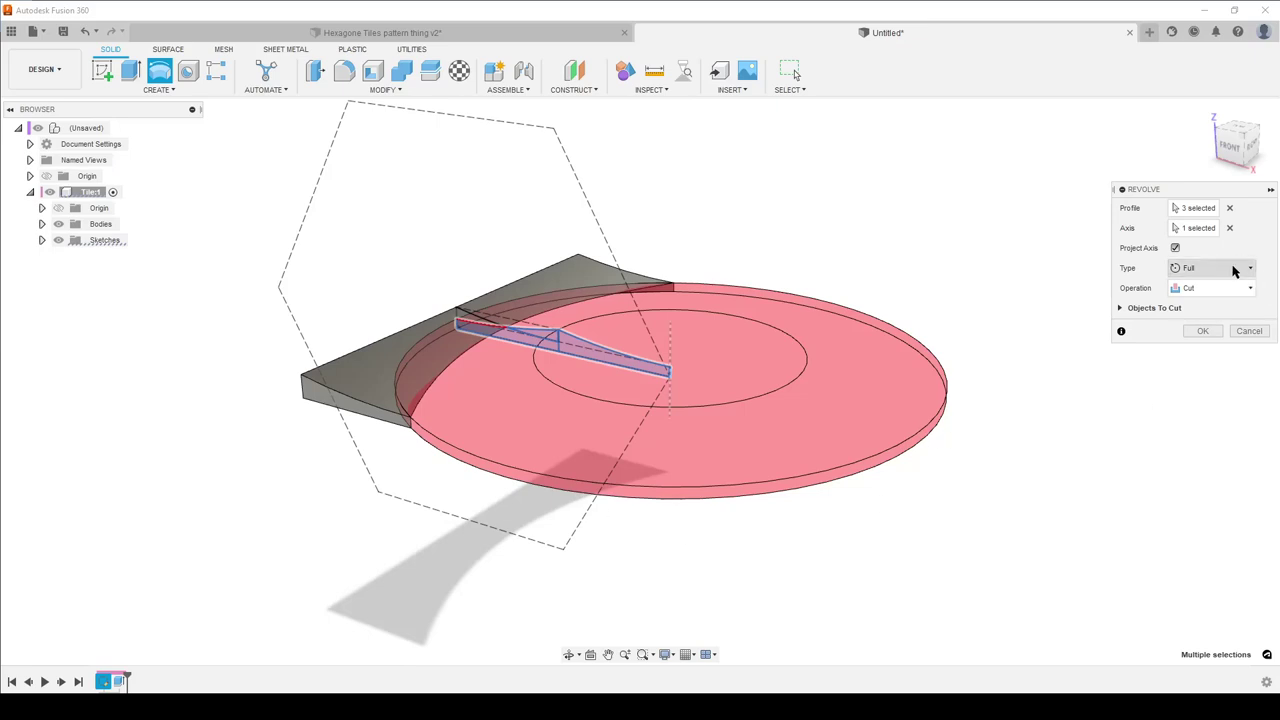
click(1233, 270)
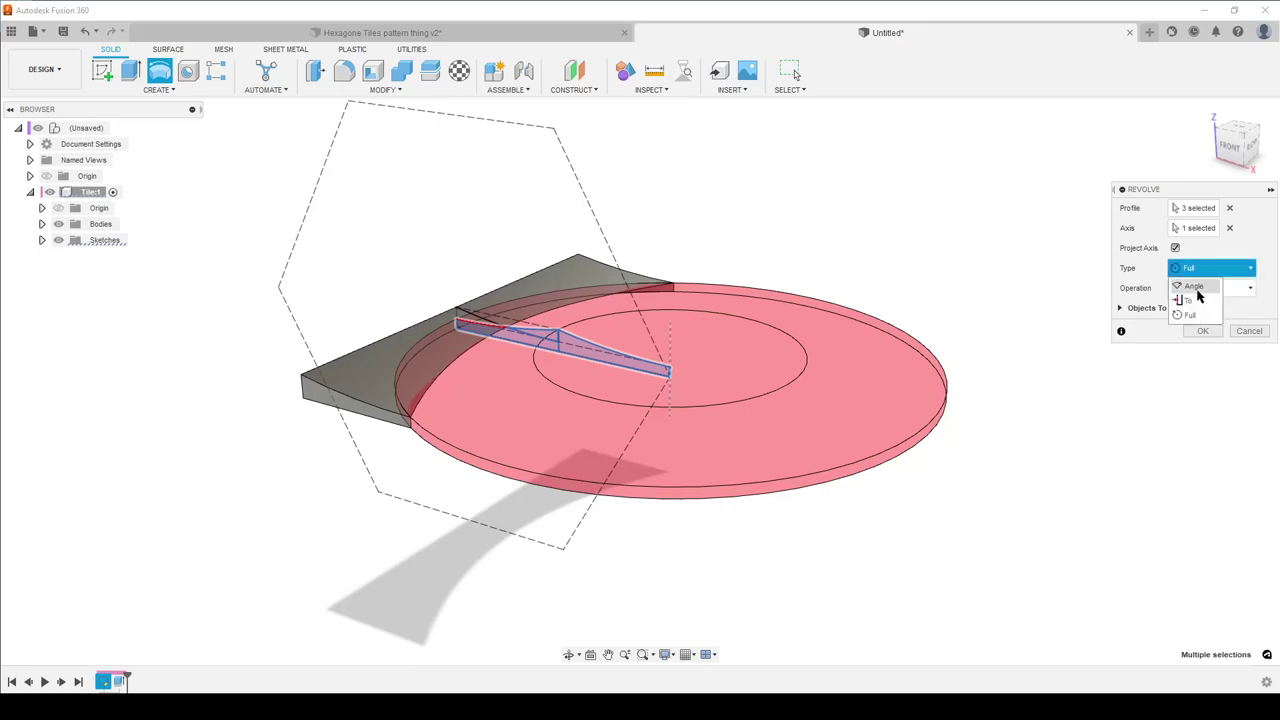
click(1195, 287)
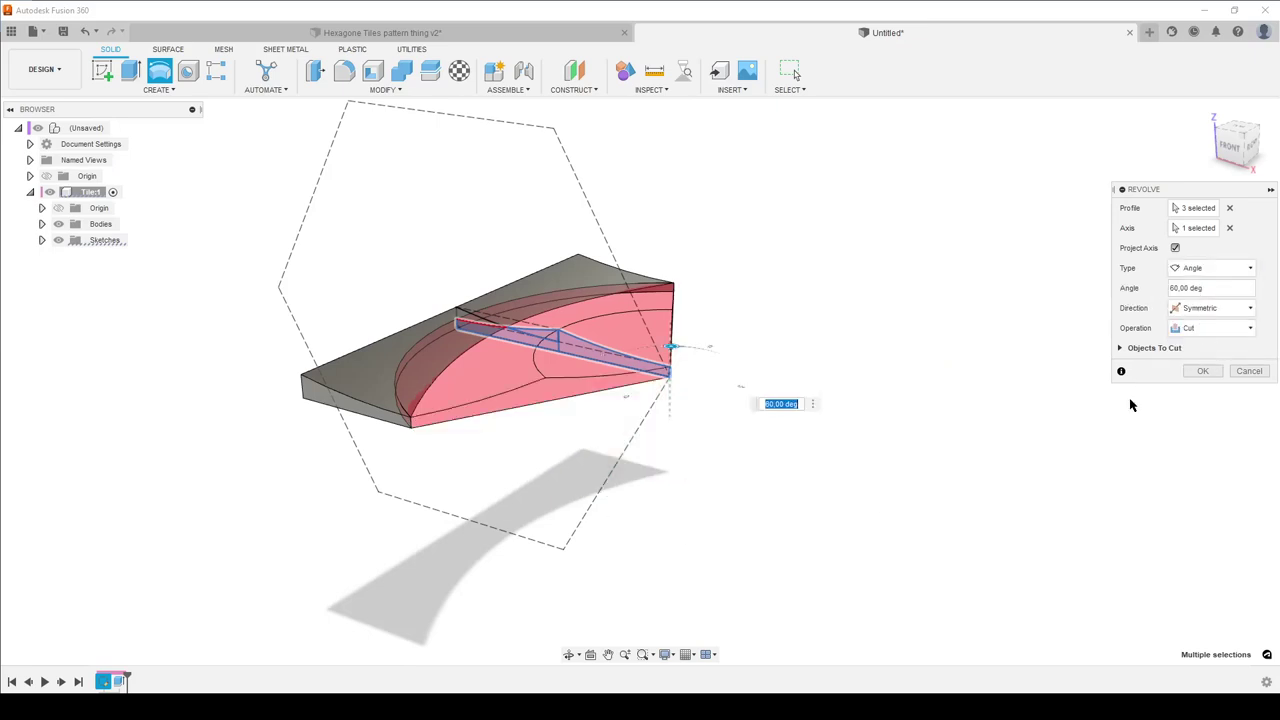
Step: Complete the revolve with Symmetric direction and the Join operation, and hide the Tile component's sketches
click(1190, 310)
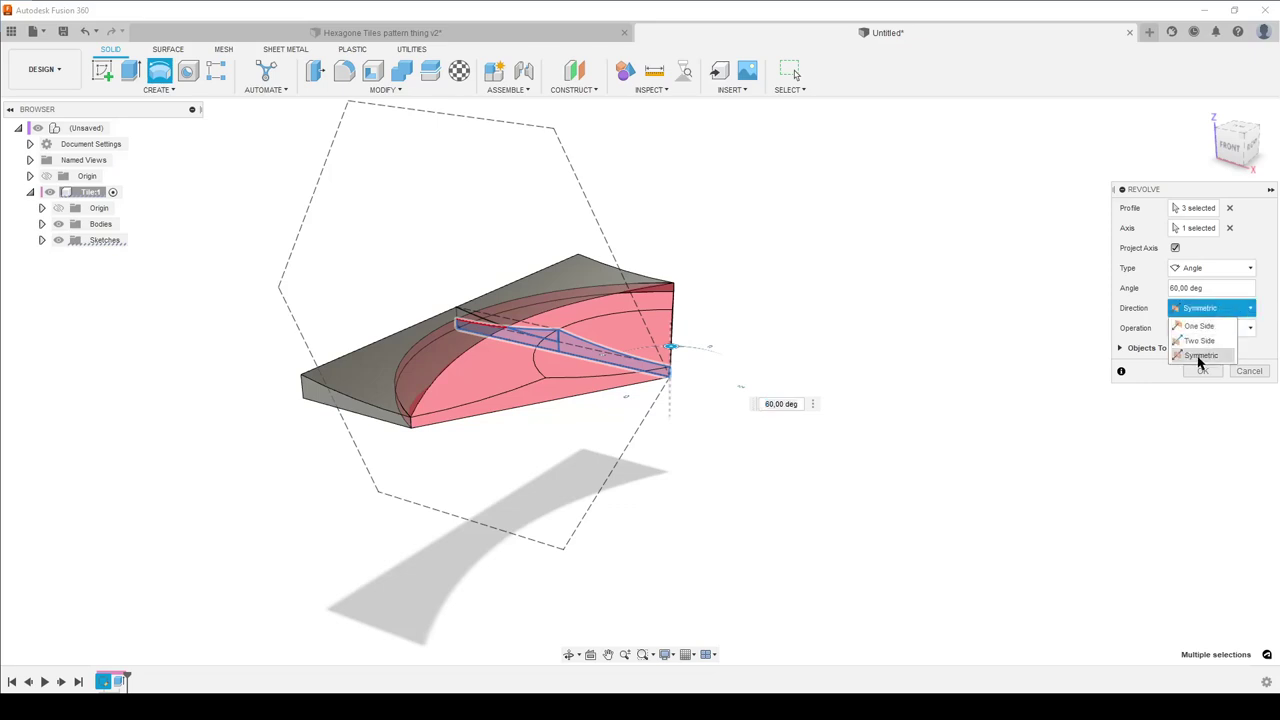
click(1200, 357)
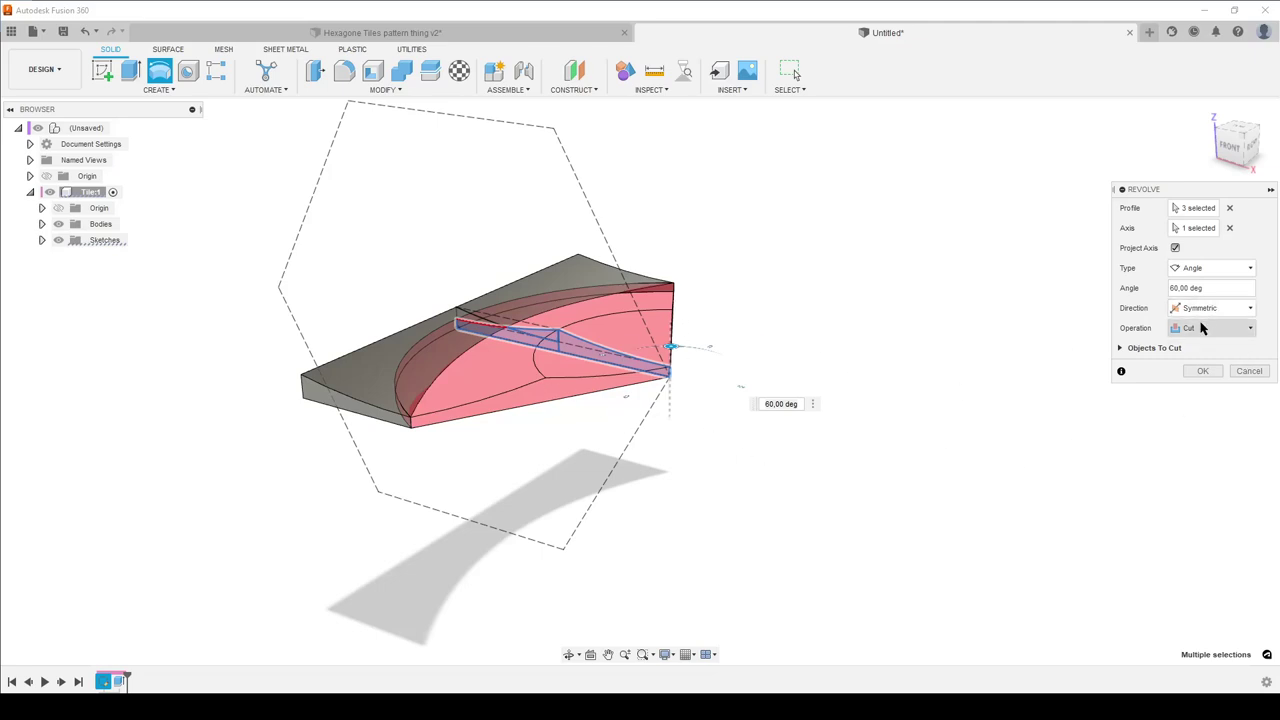
click(1207, 328)
click(1205, 348)
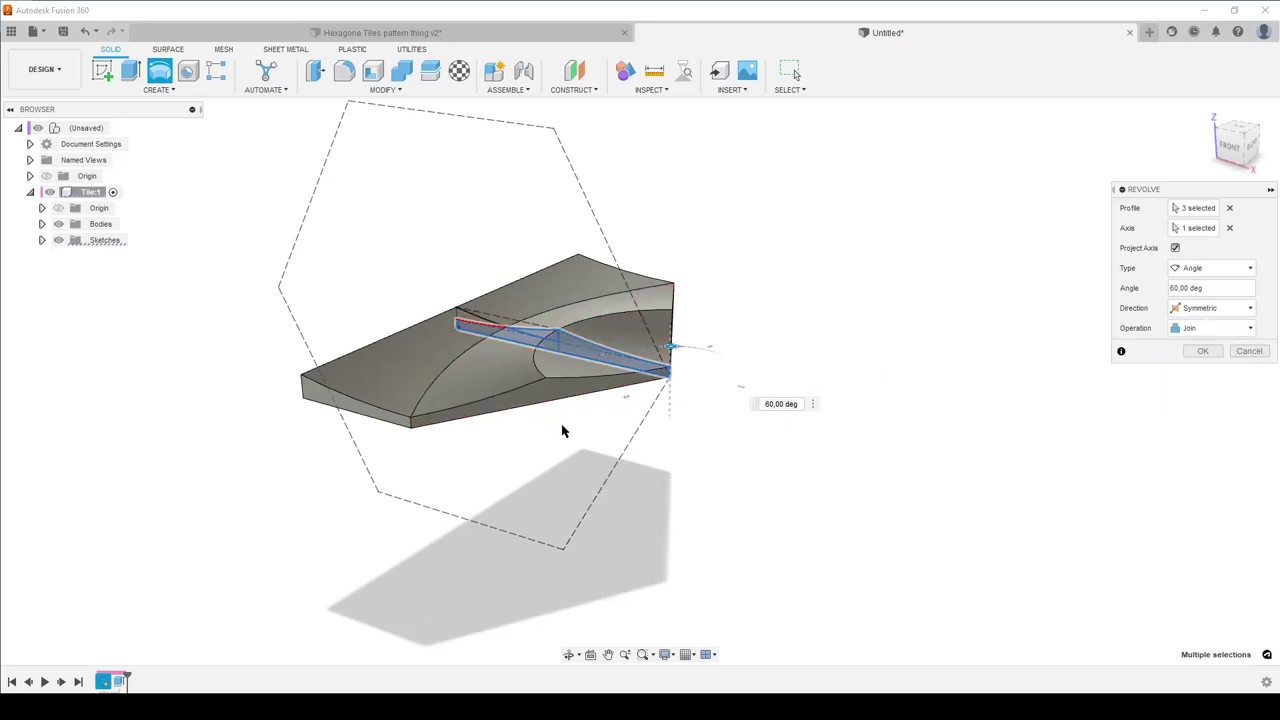
scroll(541, 441, up, 3)
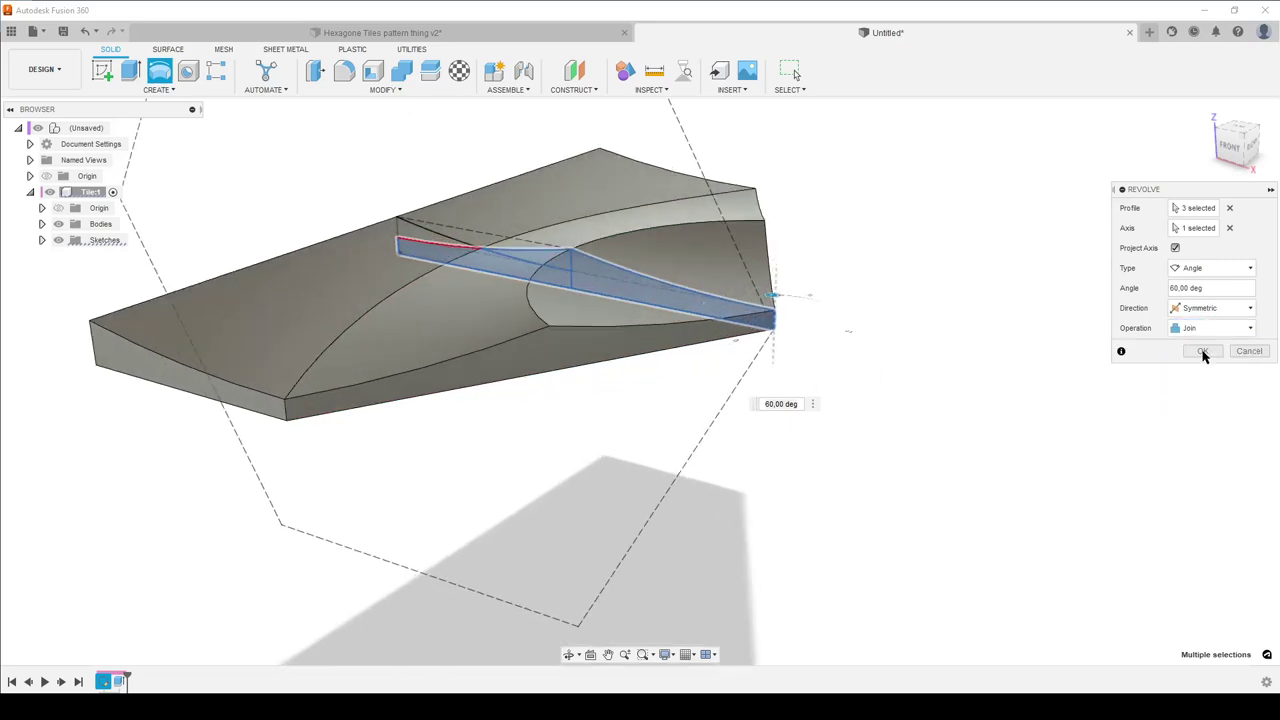
click(1203, 351)
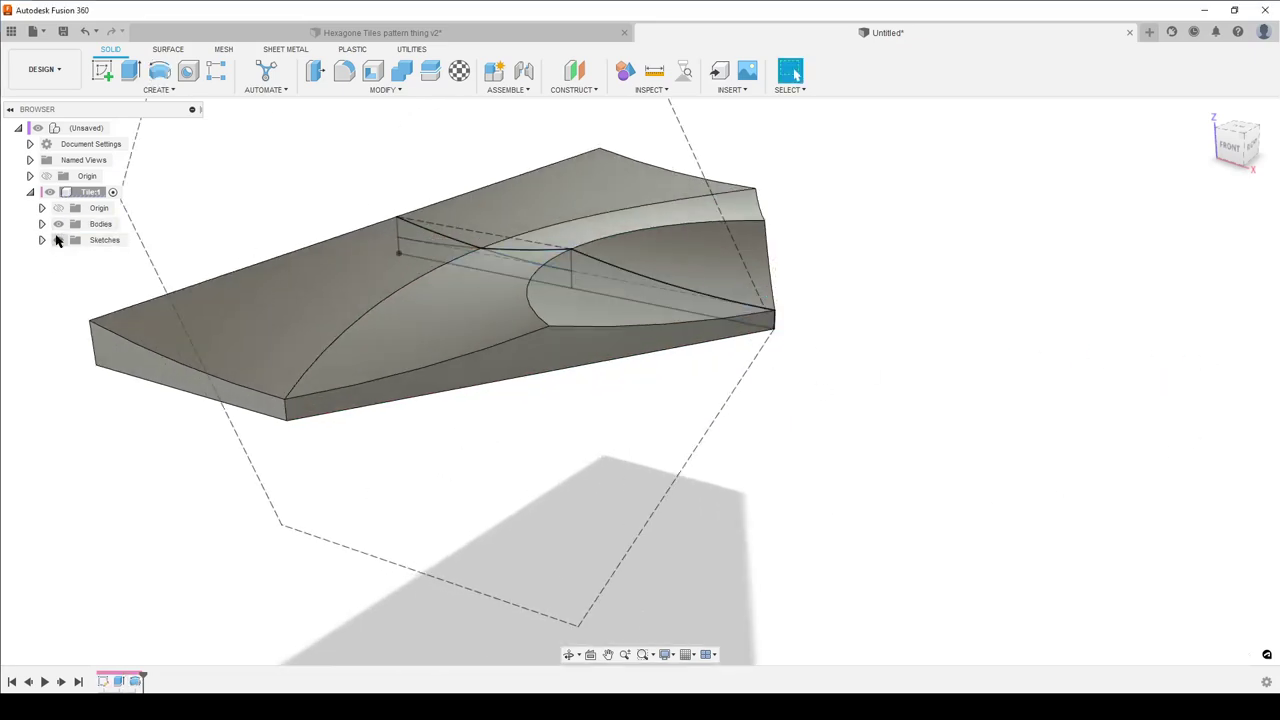
click(58, 240)
Step: Mirror the half-tile body across its long flat side face, using the Join operation to form the full hexagon
scroll(334, 410, down, 3)
shift+middle_drag(334, 410, 855, 479)
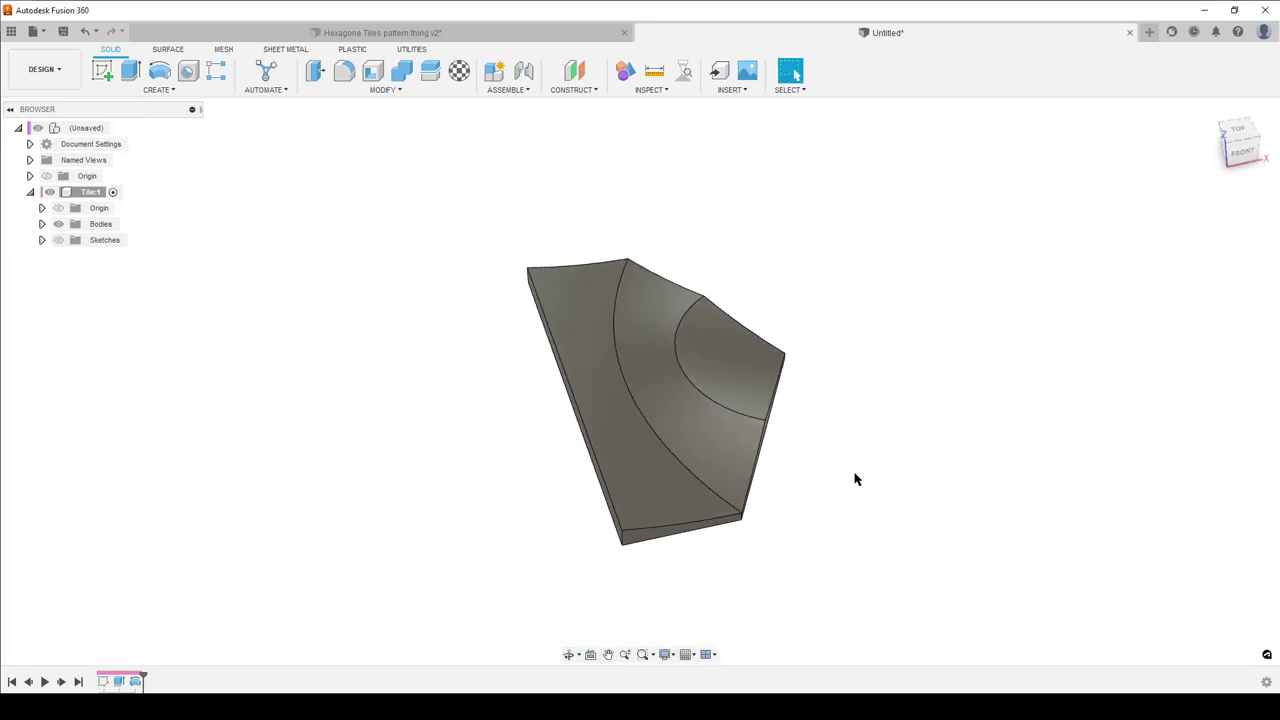
text(smirr)
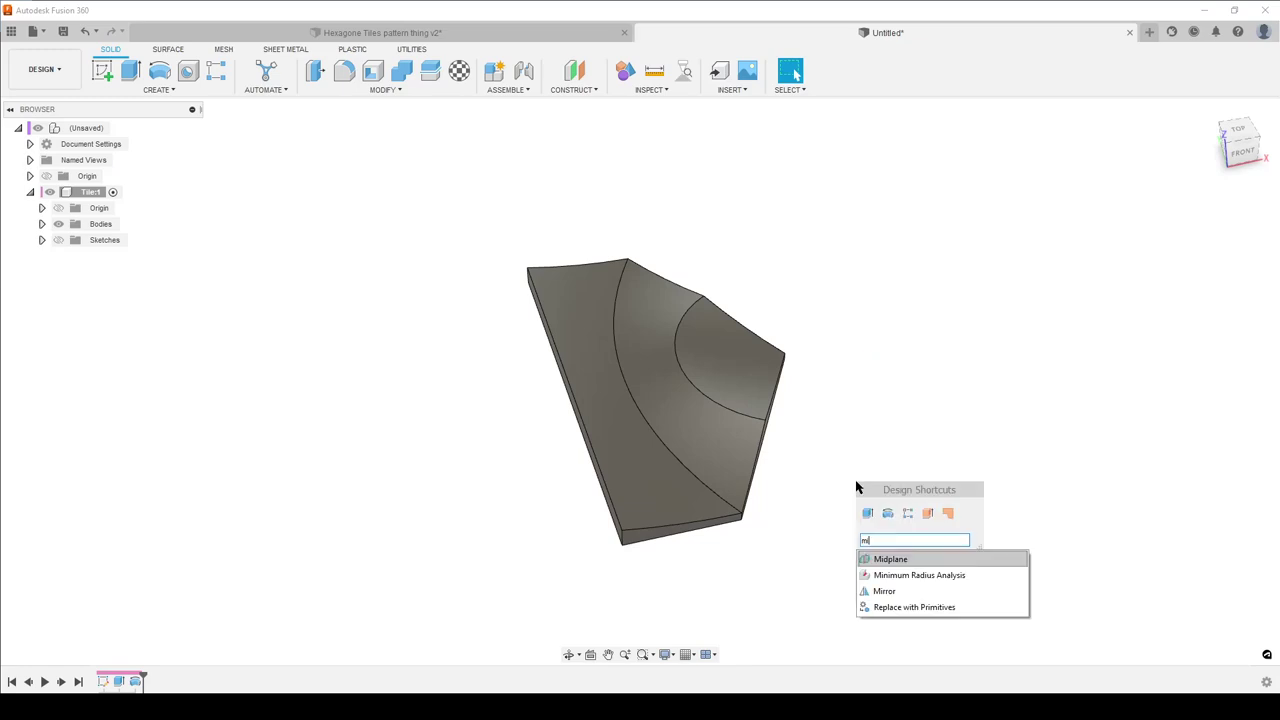
click(886, 560)
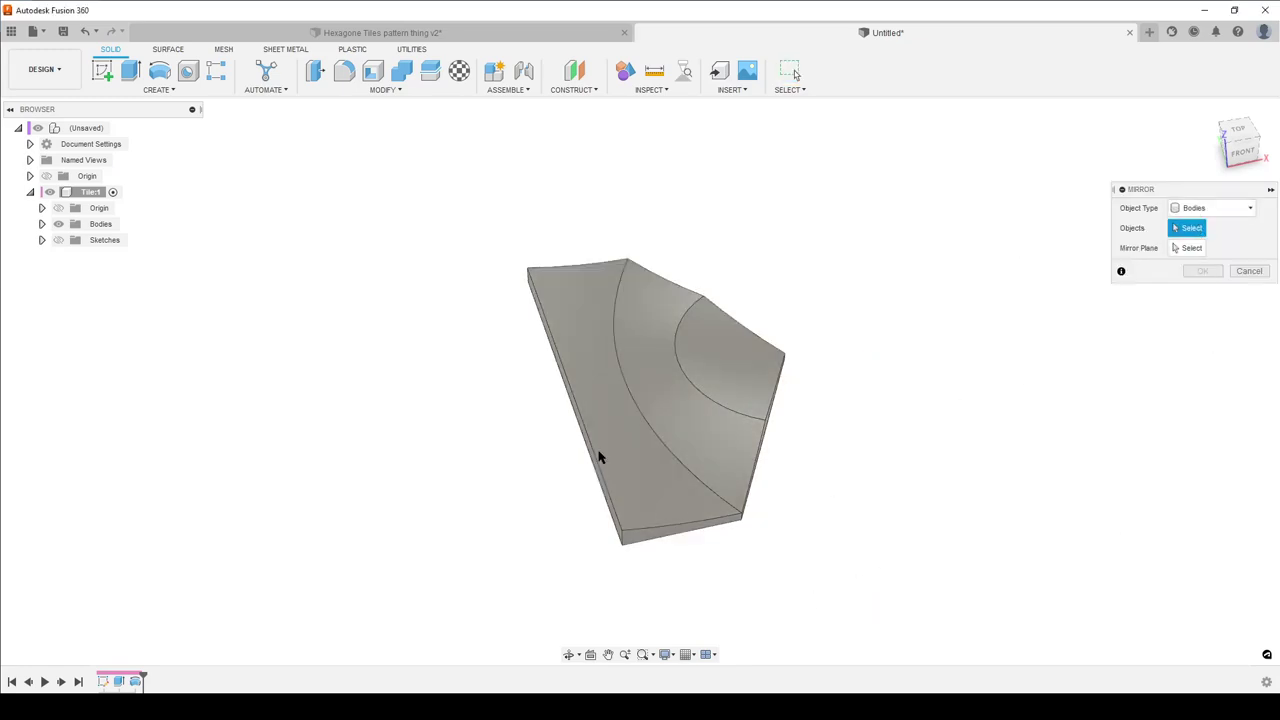
click(684, 392)
click(1187, 248)
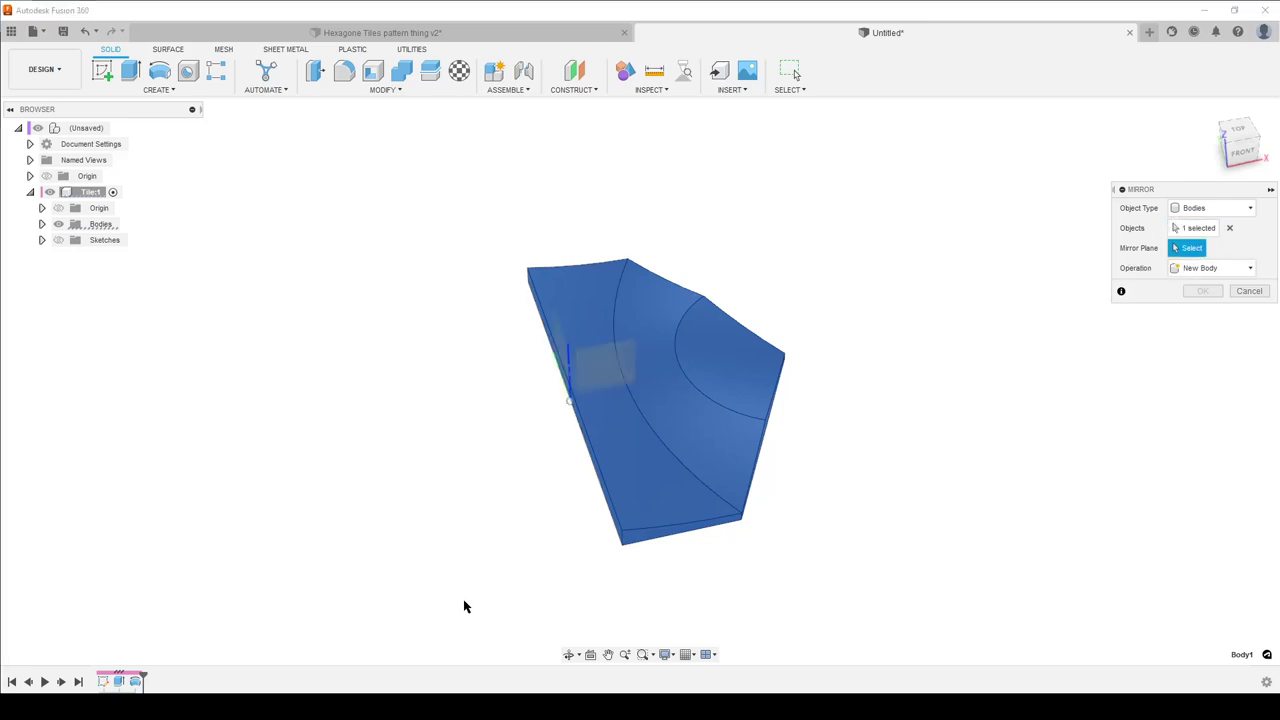
shift+middle_drag(463, 606, 519, 533)
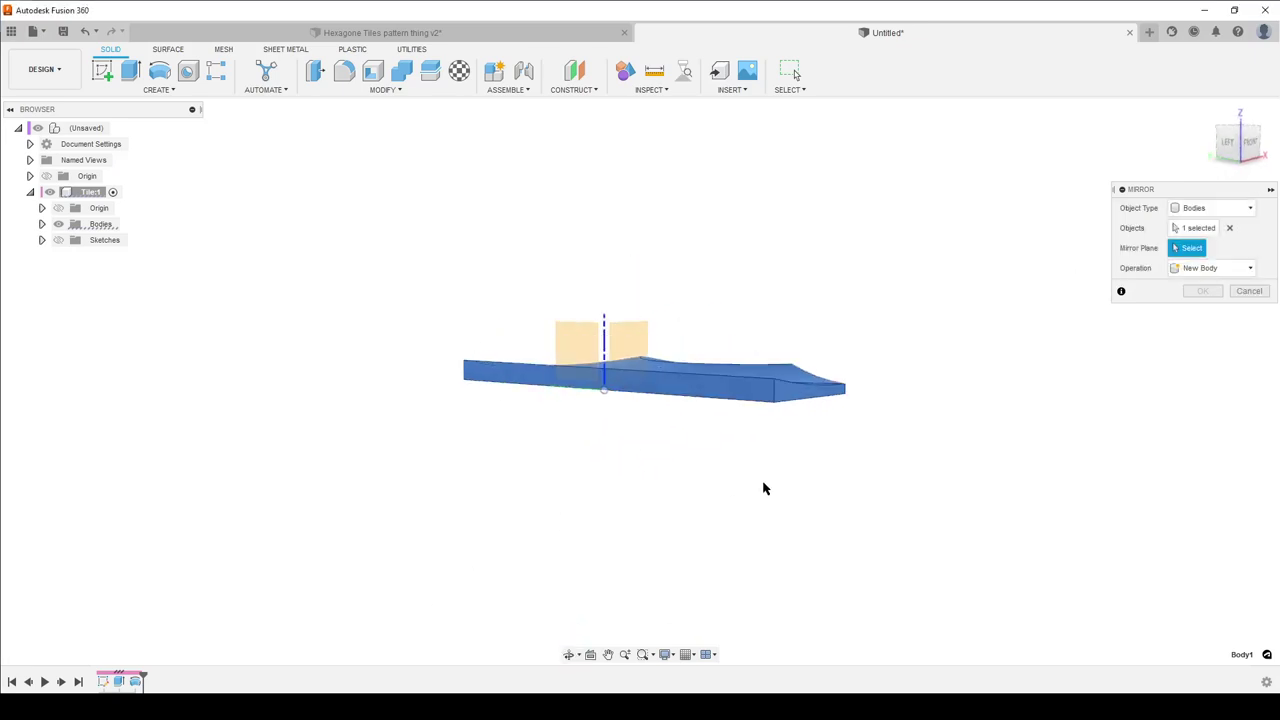
click(740, 392)
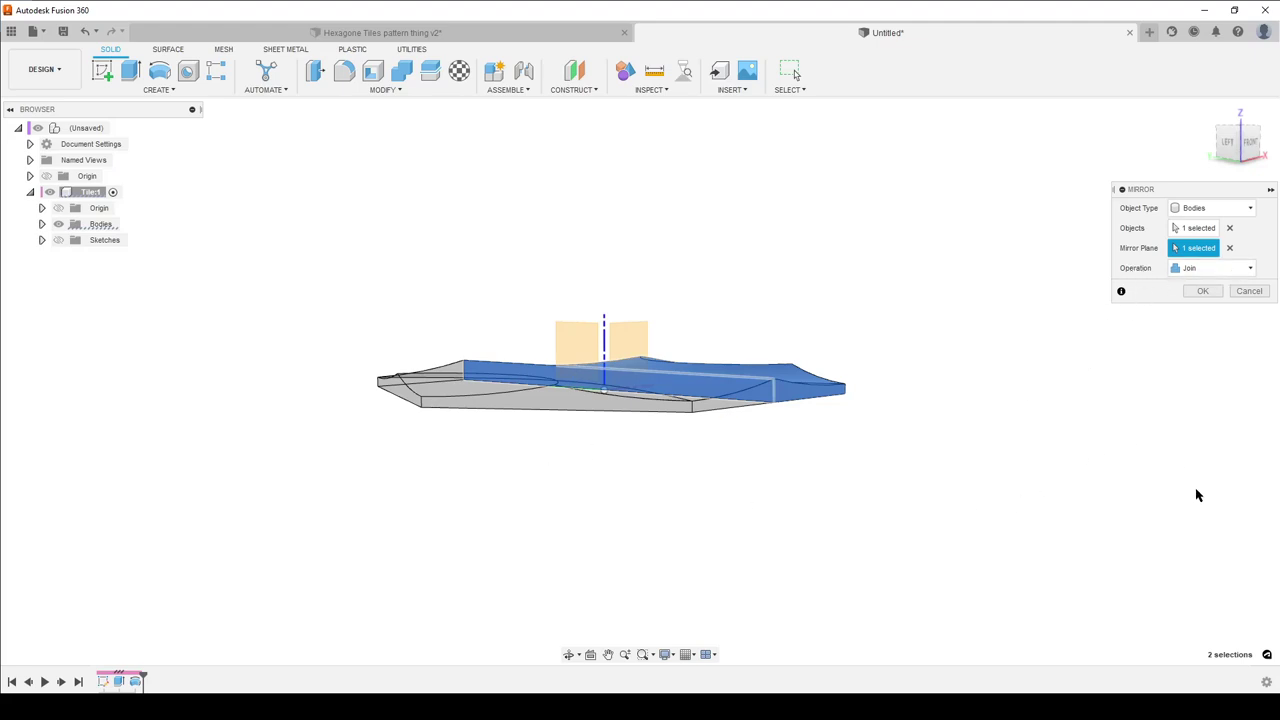
click(1200, 290)
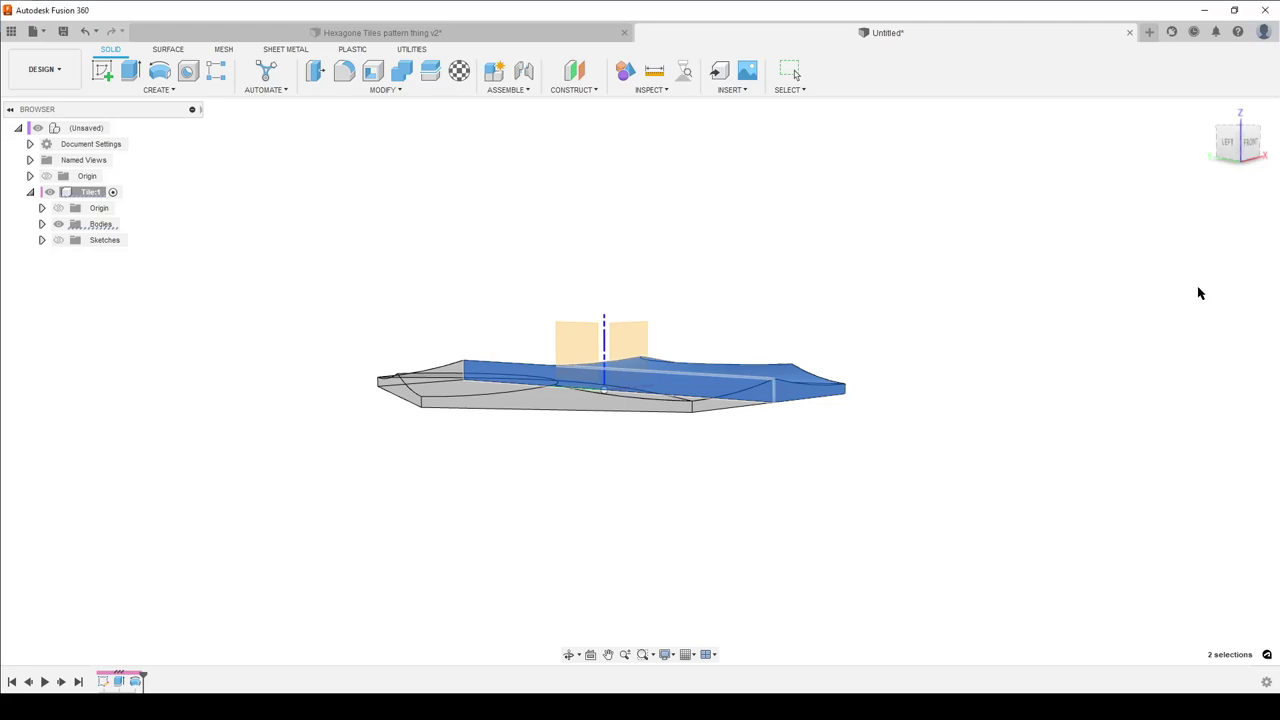
Step: Expand the Tile component's Sketches and Bodies folders and examine the mirrored body from above
click(41, 240)
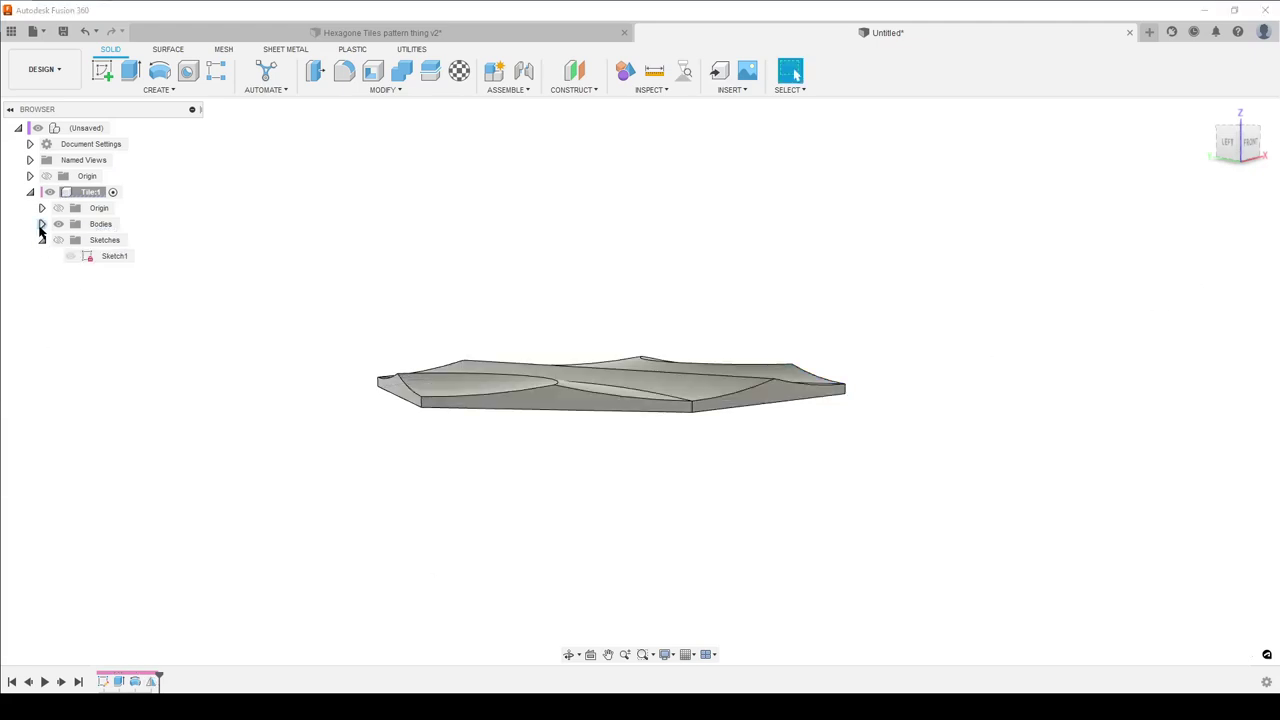
click(41, 224)
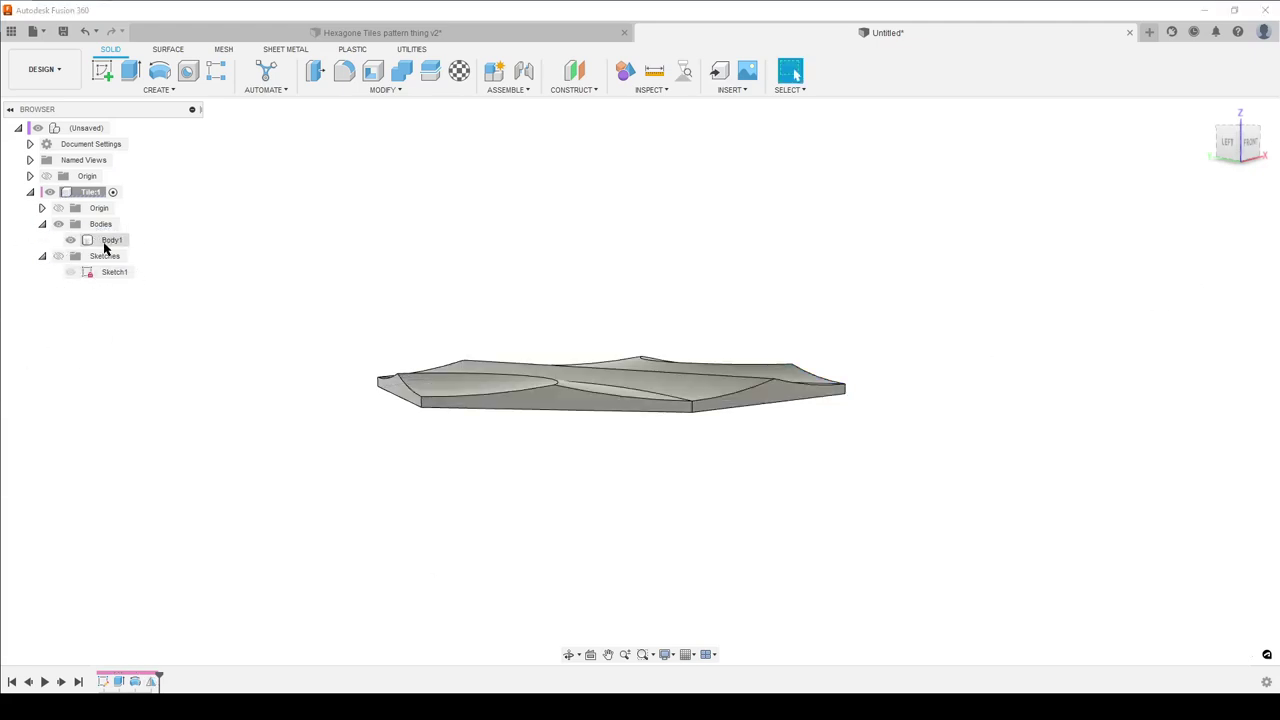
shift+middle_drag(872, 459, 797, 521)
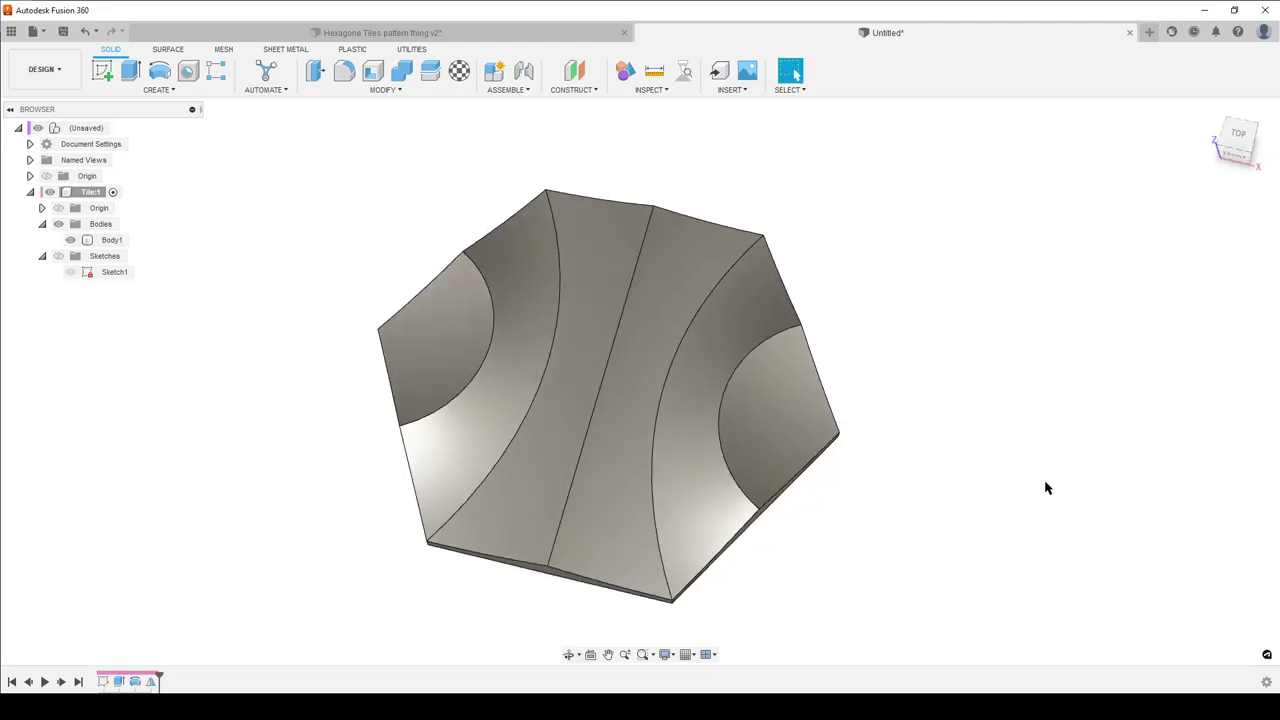
Step: Start an Equal Distance chamfer and select the first six consecutive edges along the tile's upper outer perimeter
click(387, 95)
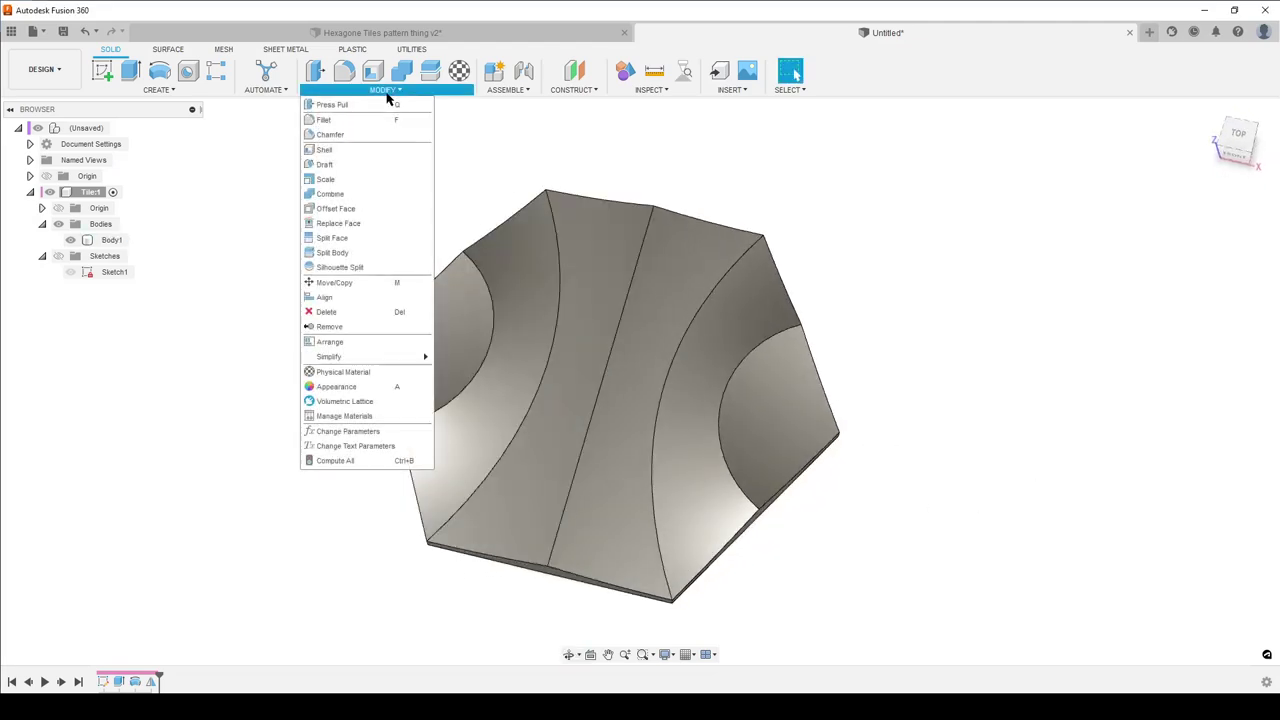
click(340, 135)
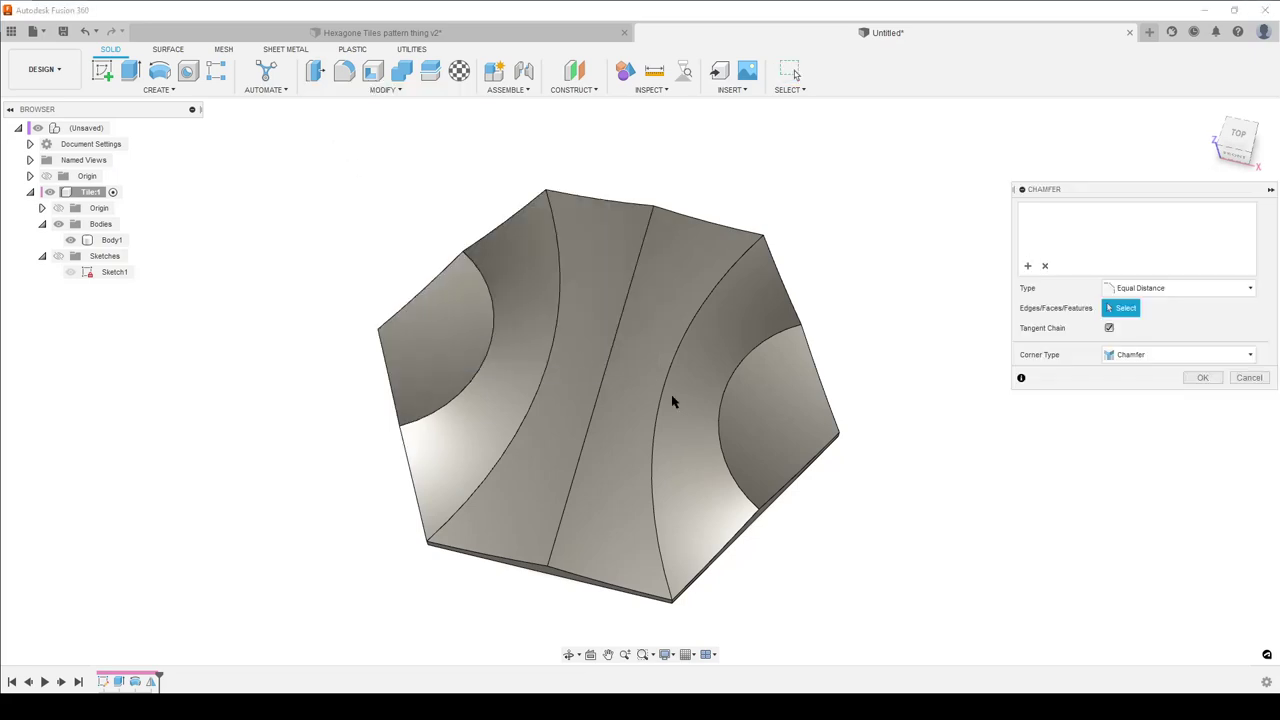
scroll(819, 582, up, 2)
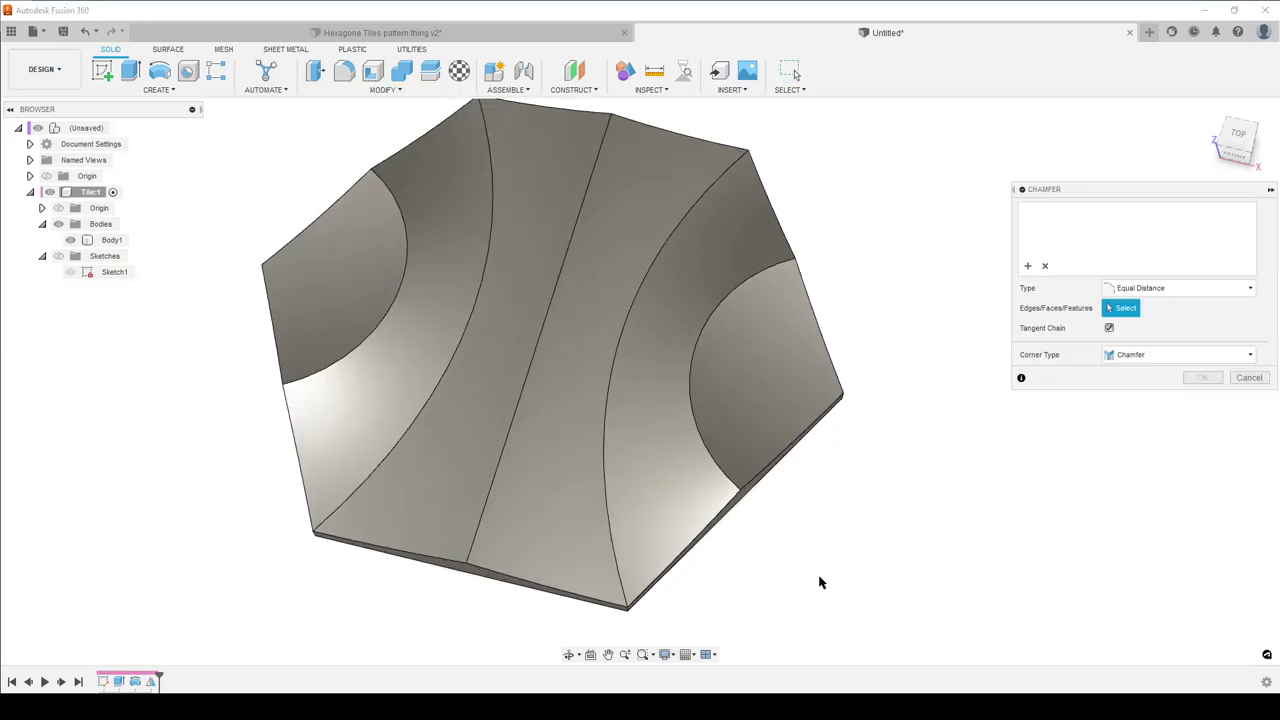
click(725, 515)
click(778, 470)
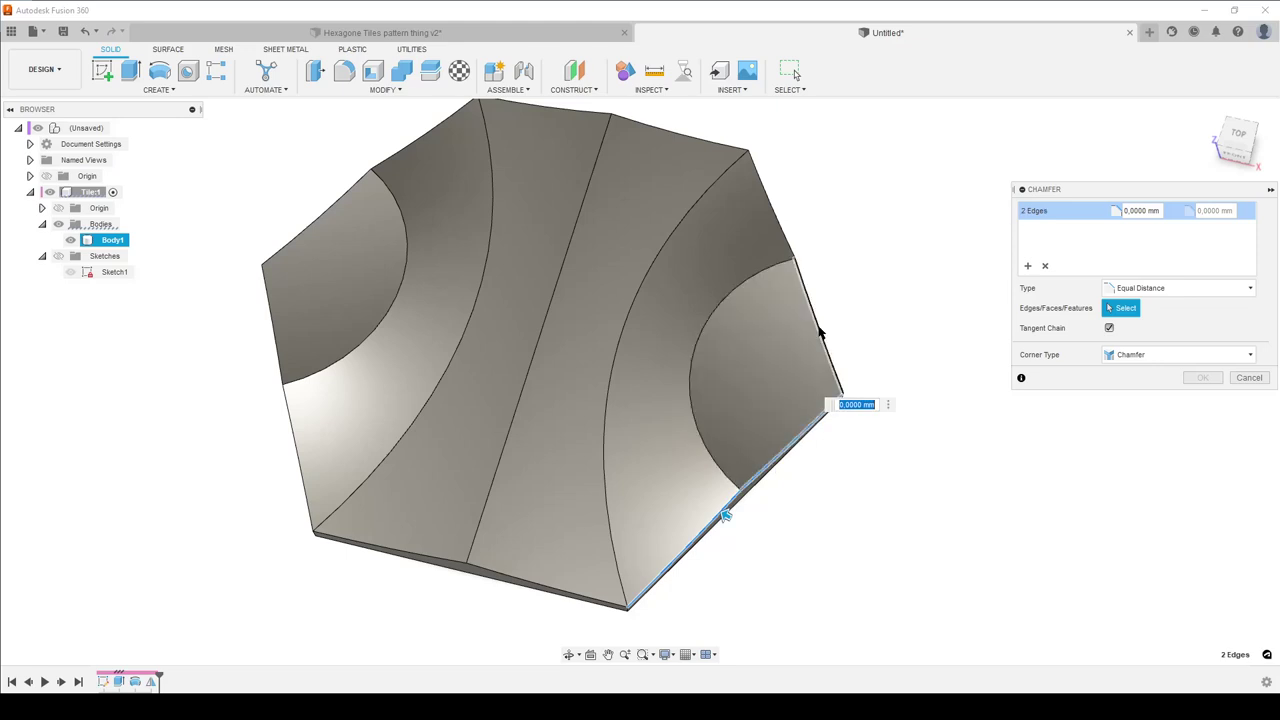
click(823, 331)
click(766, 200)
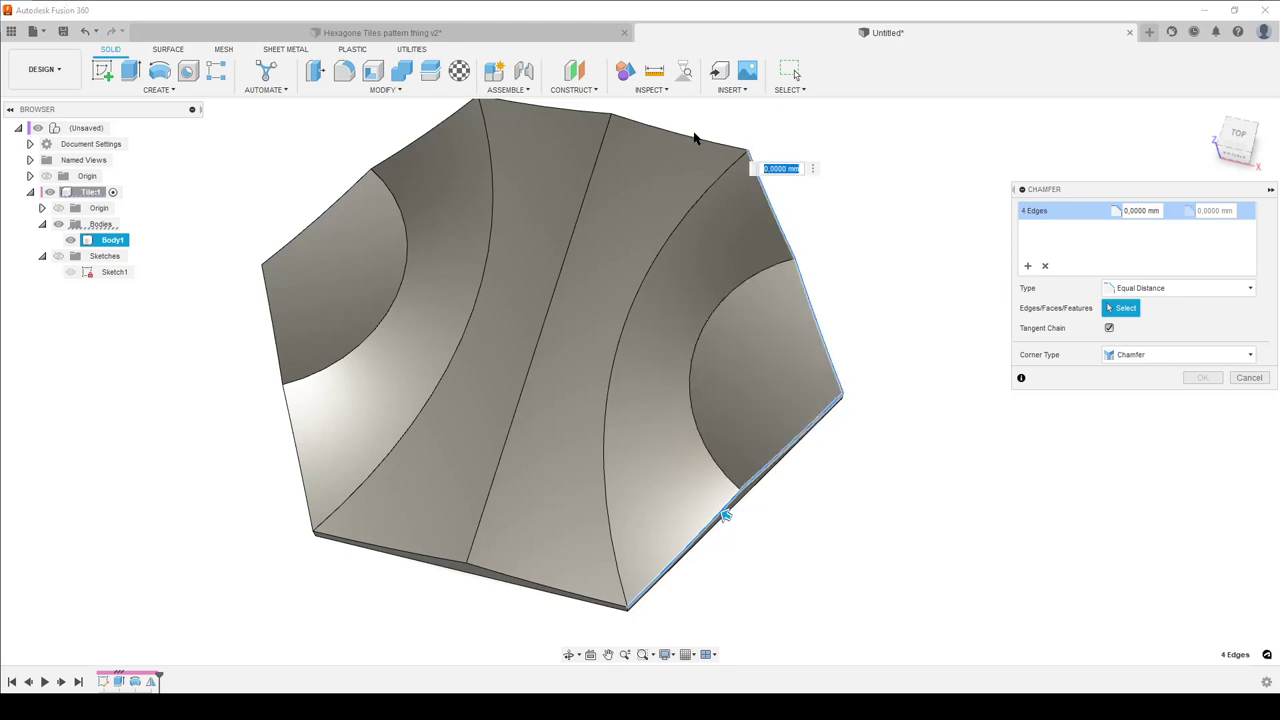
click(686, 137)
click(543, 109)
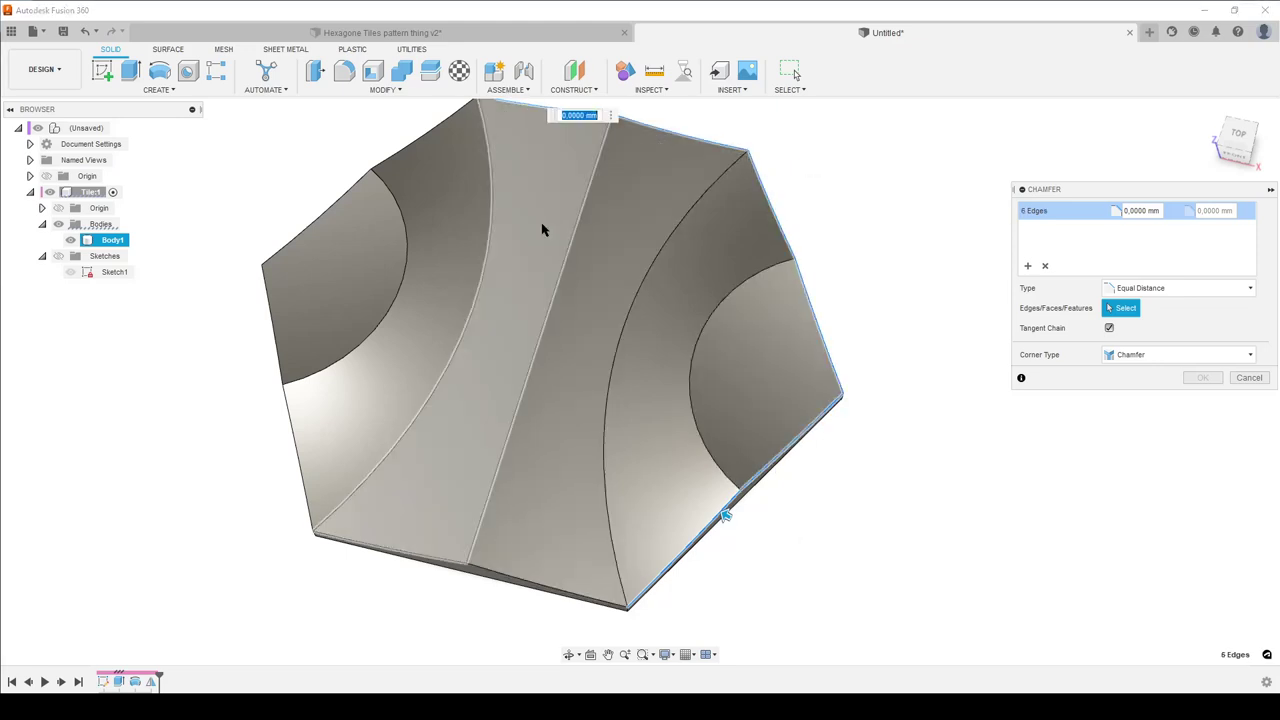
Step: Add the remaining six upper perimeter edges to the chamfer and apply it with a distance of 2 mm
scroll(457, 271, down, 2)
click(440, 179)
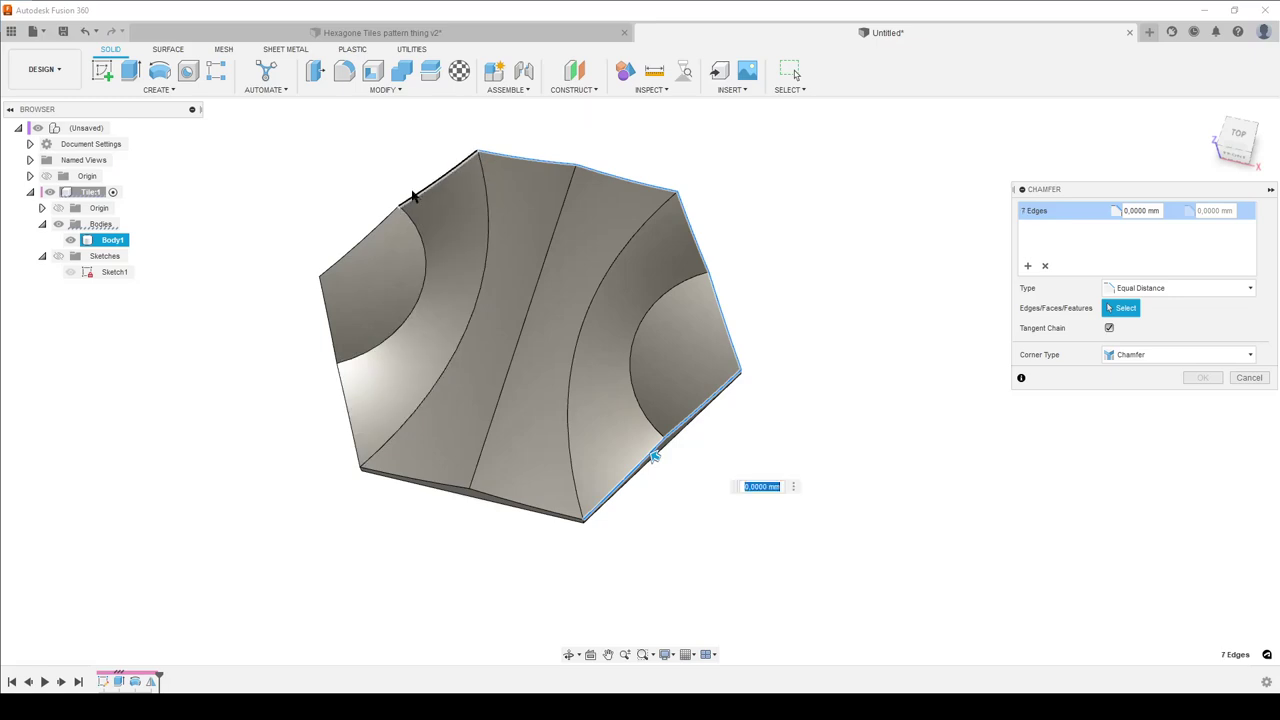
click(354, 246)
click(328, 318)
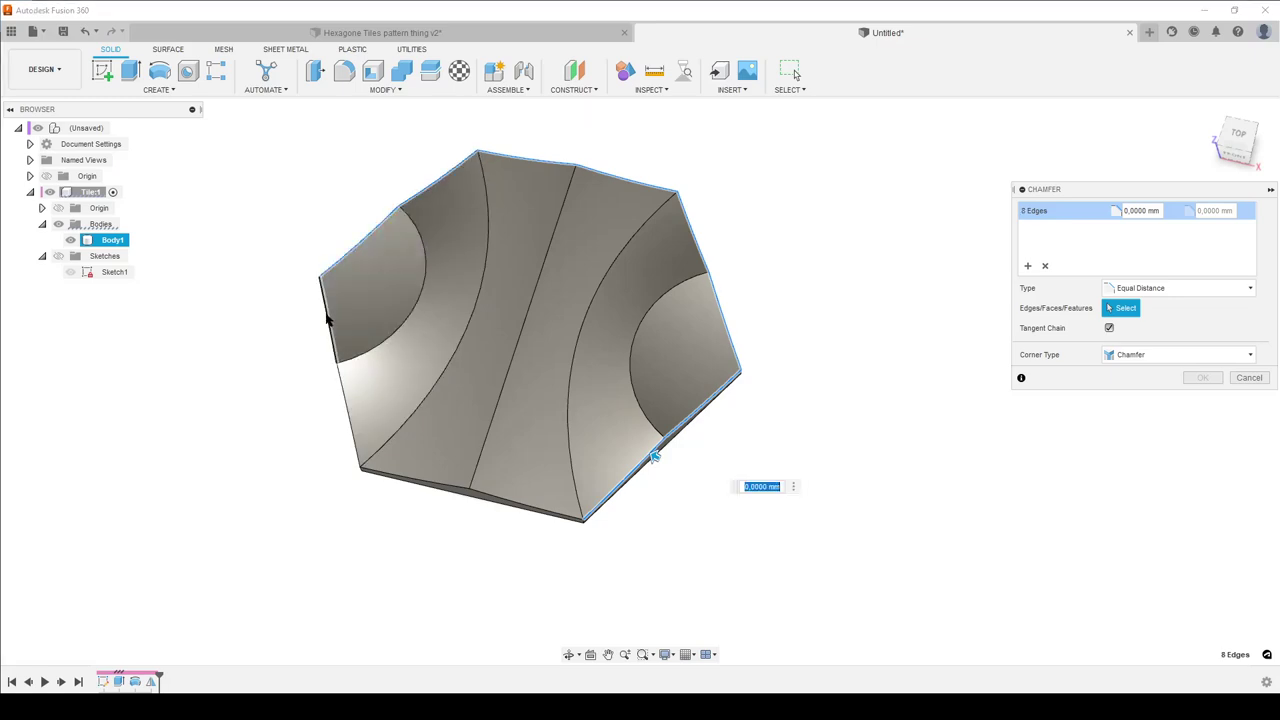
click(342, 382)
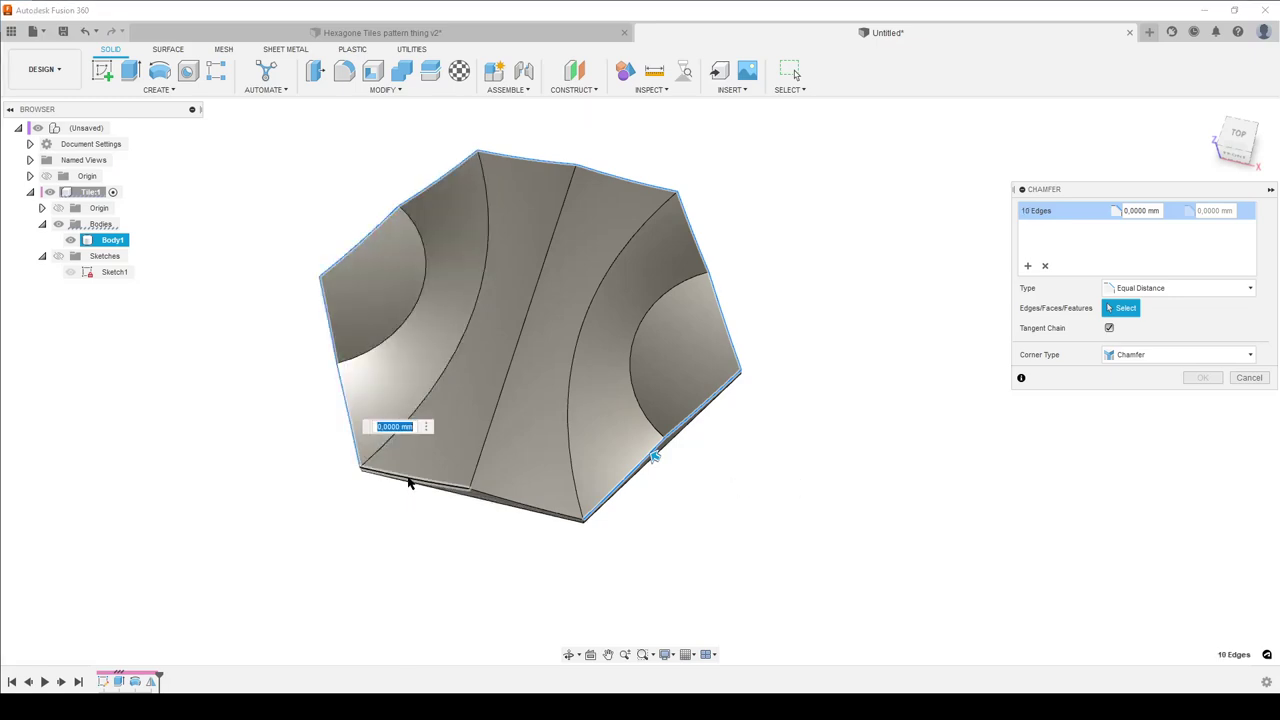
click(408, 482)
click(500, 504)
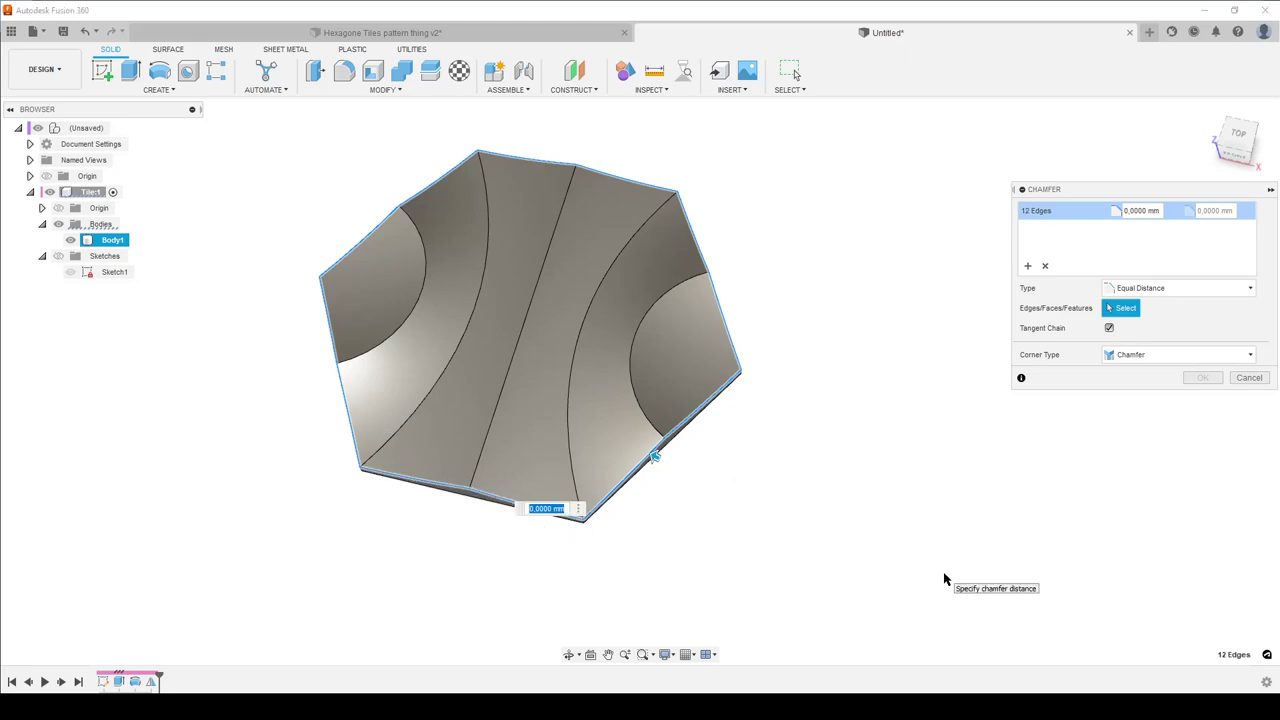
text(1)
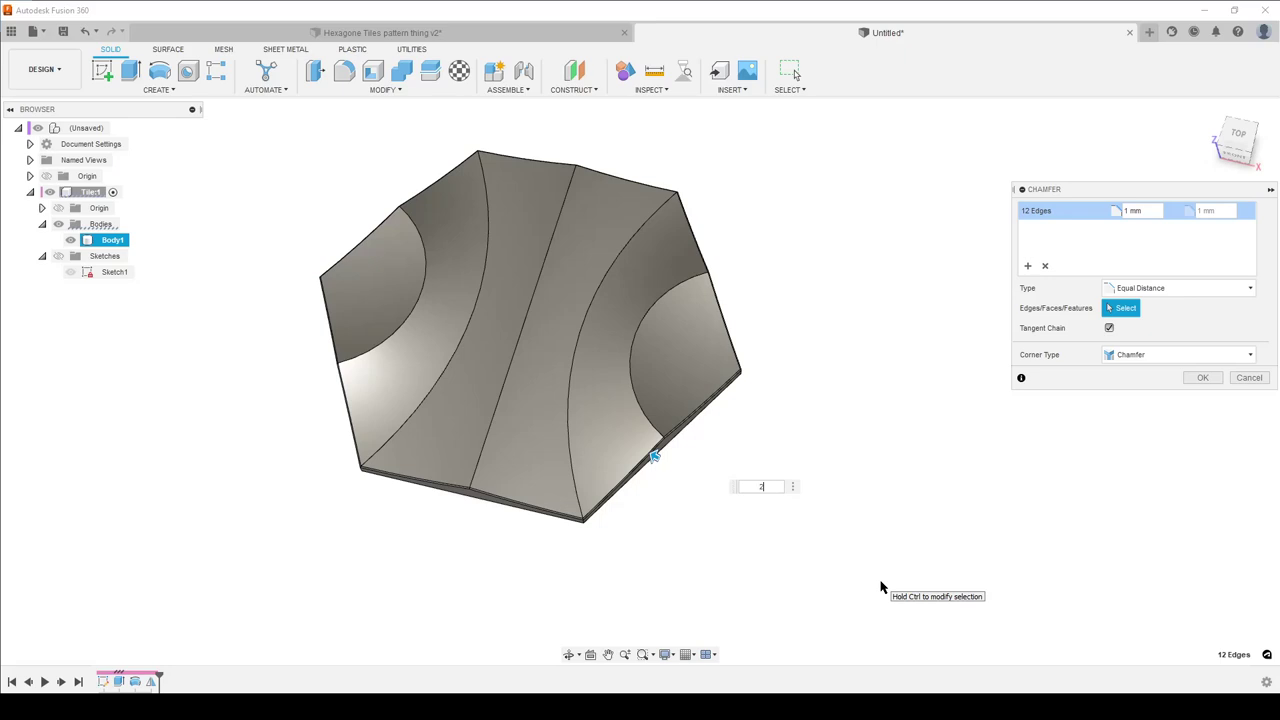
click(1203, 377)
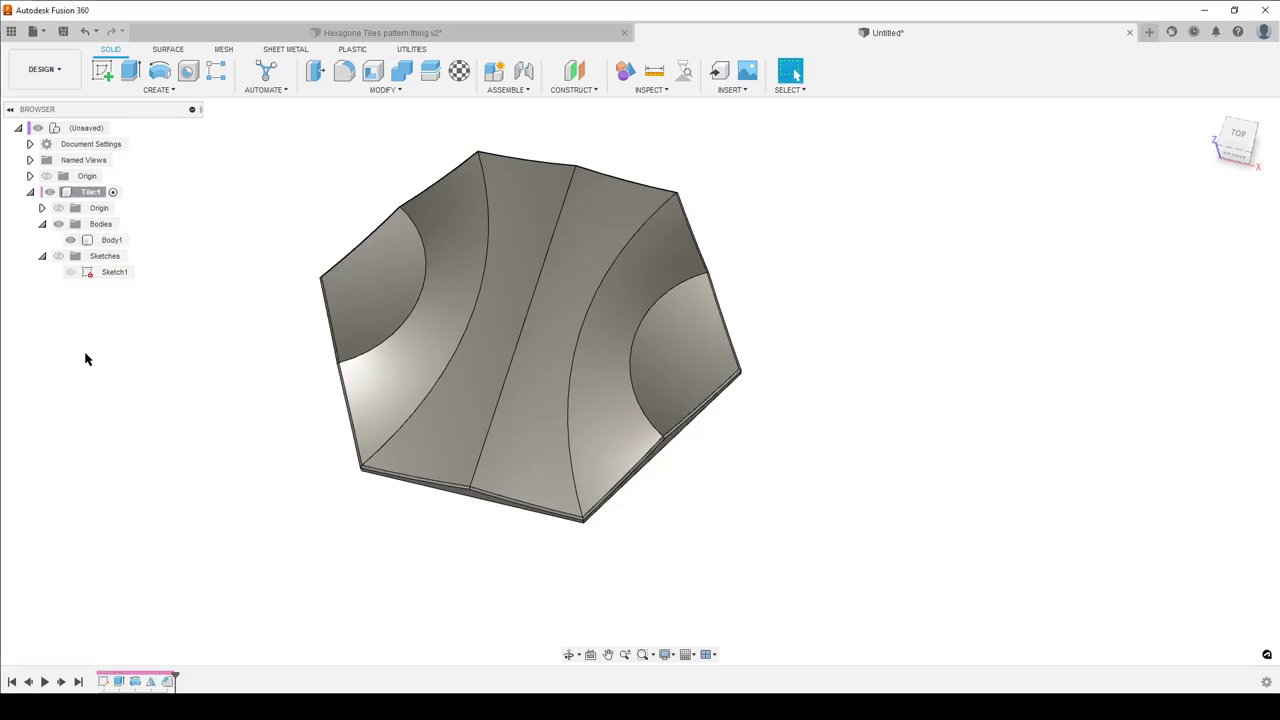
Step: Activate the top-level assembly instead of the Tile component
scroll(456, 460, down, 2)
shift+middle_drag(664, 549, 800, 517)
scroll(778, 479, up, 2)
key(F6)
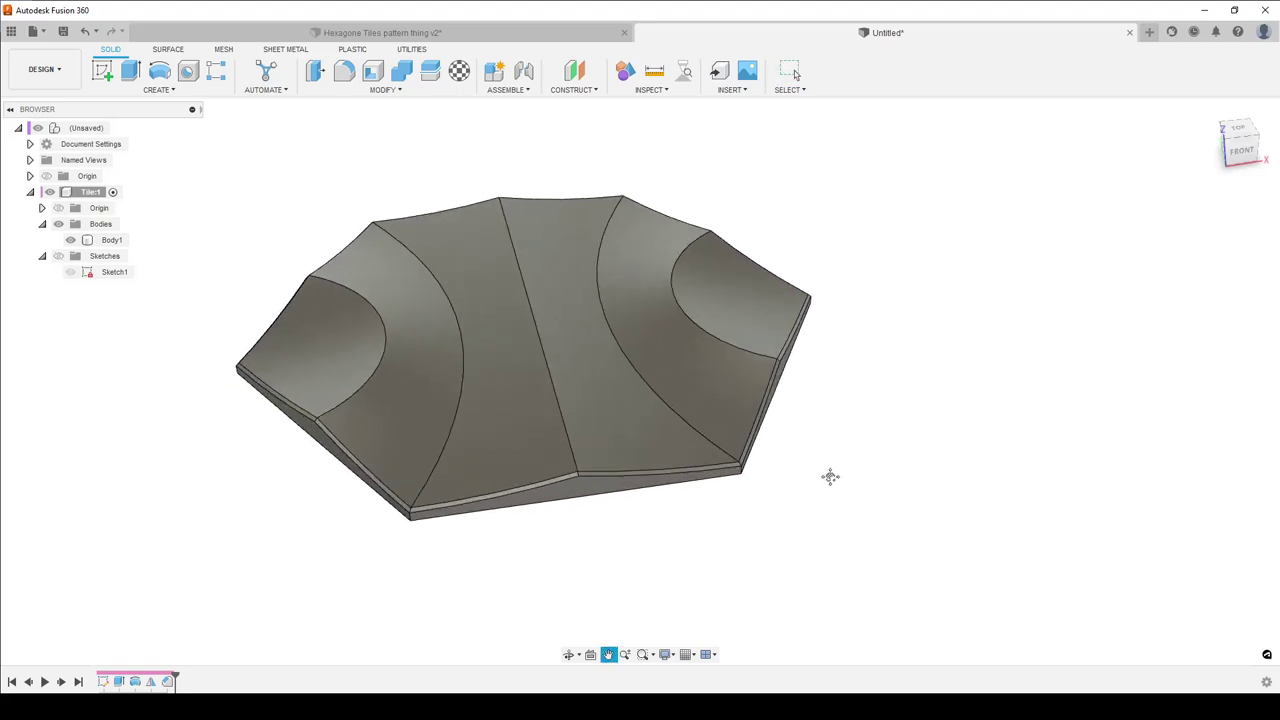
click(119, 128)
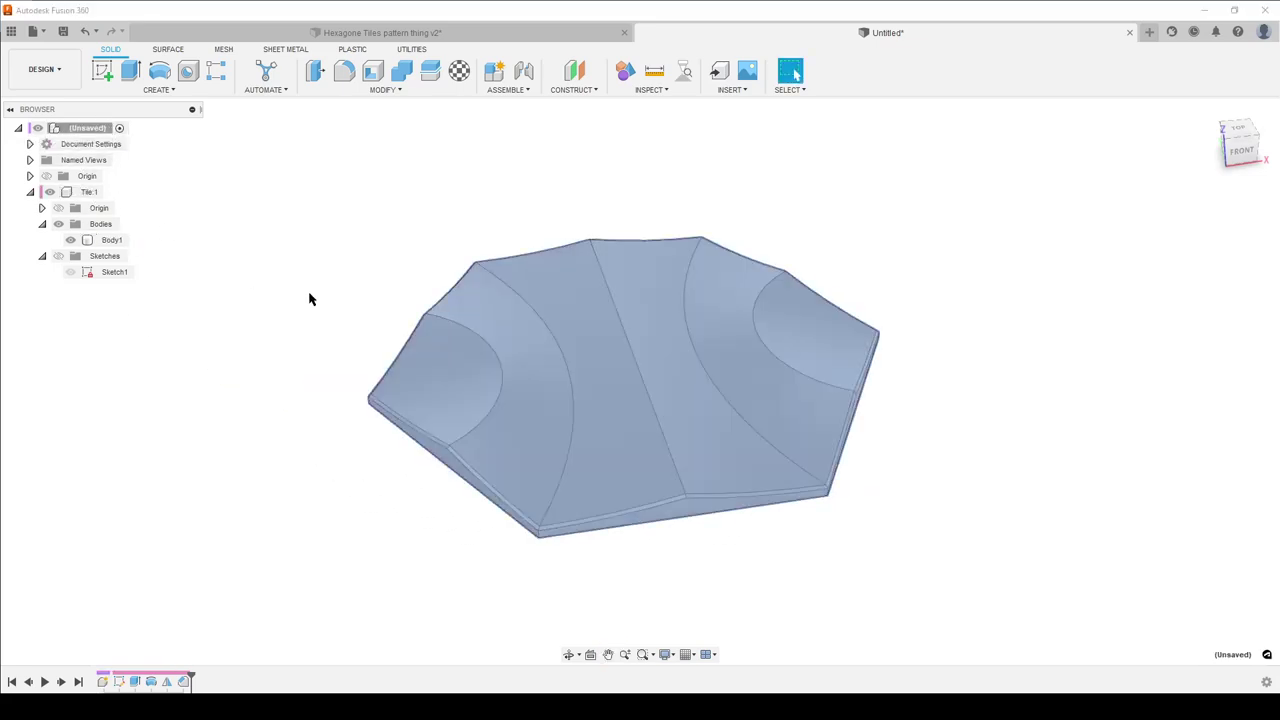
shift+middle_drag(990, 438, 858, 438)
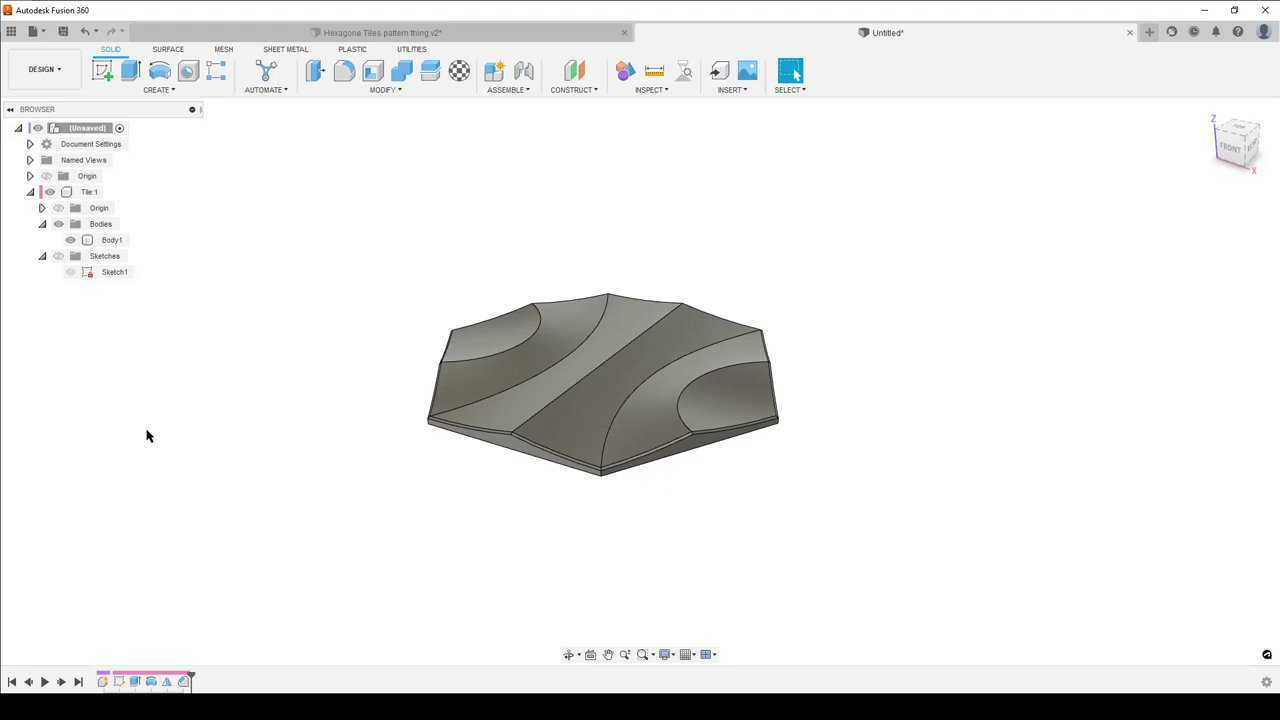
Step: Check the Component Drag option, try moving the Tile component freely away from its place, and revert its position
click(787, 91)
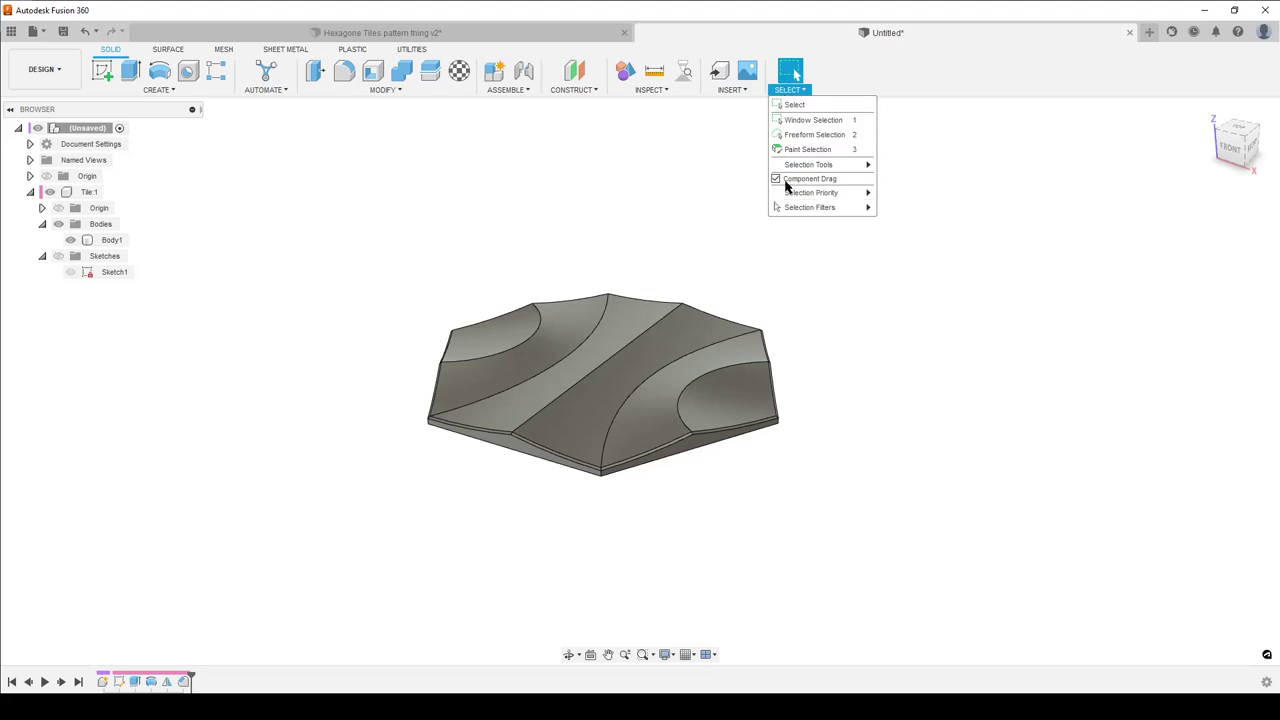
click(978, 442)
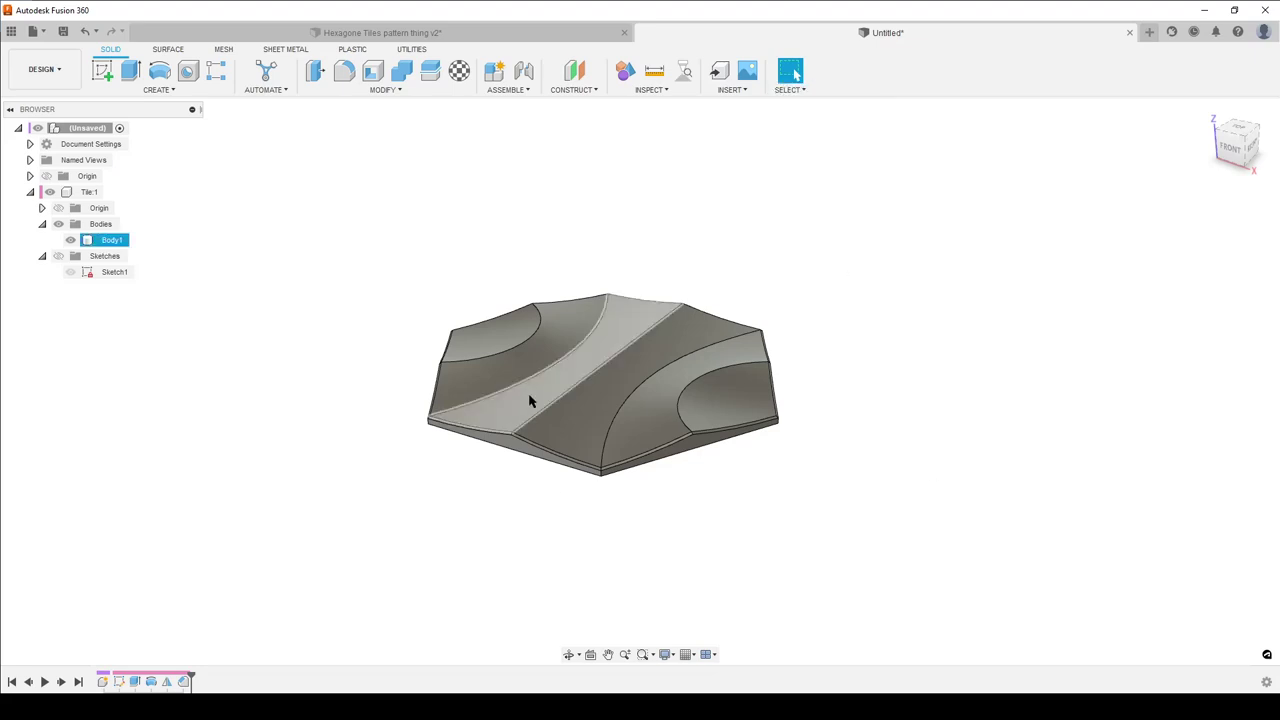
drag(580, 400, 449, 334)
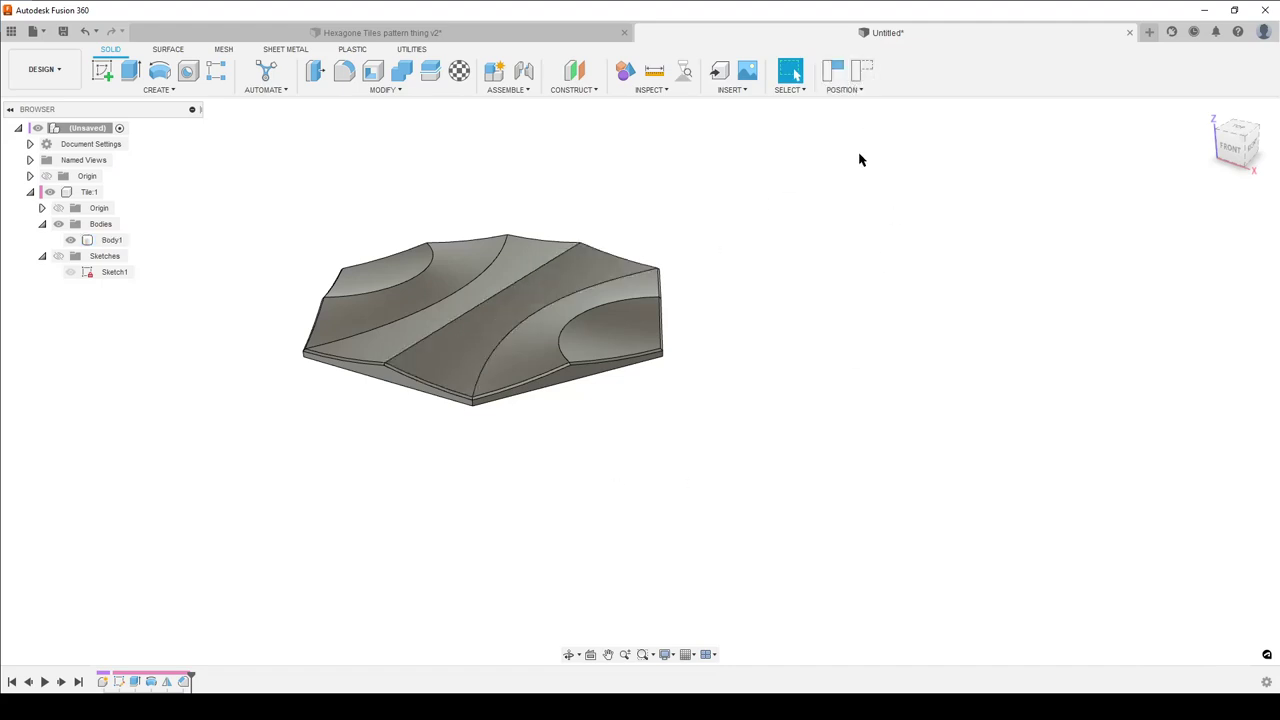
click(862, 70)
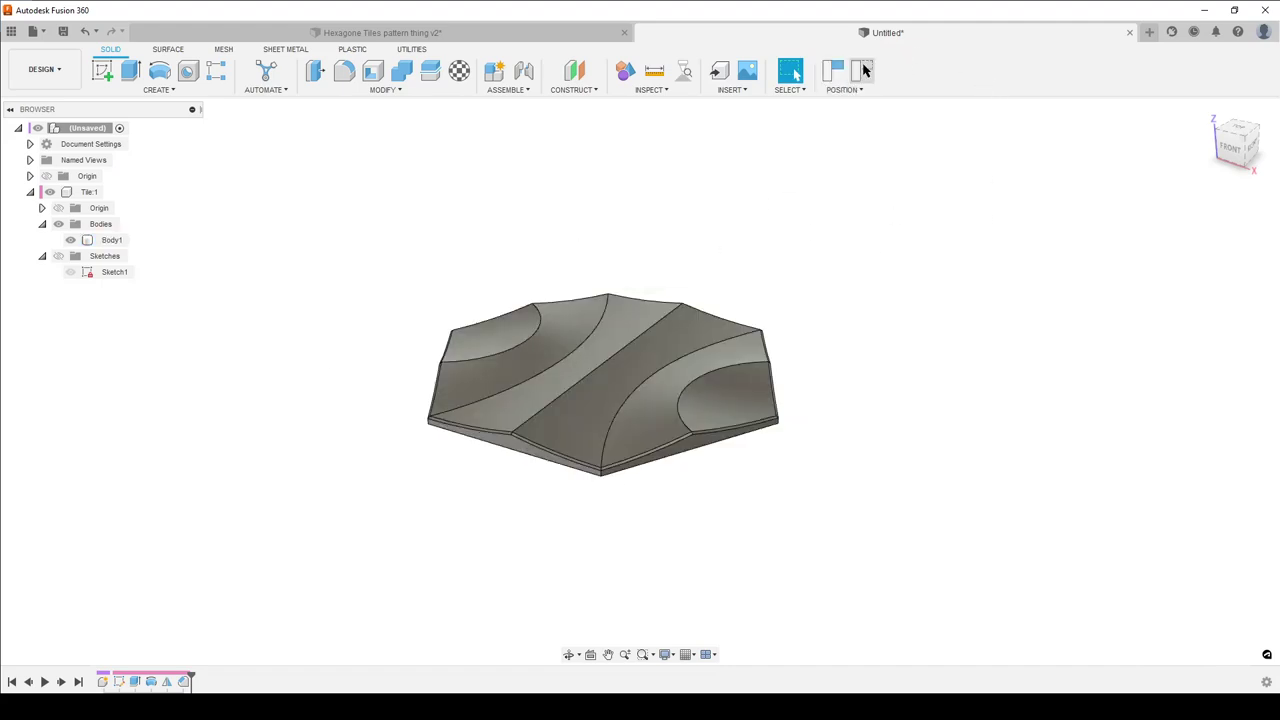
click(786, 90)
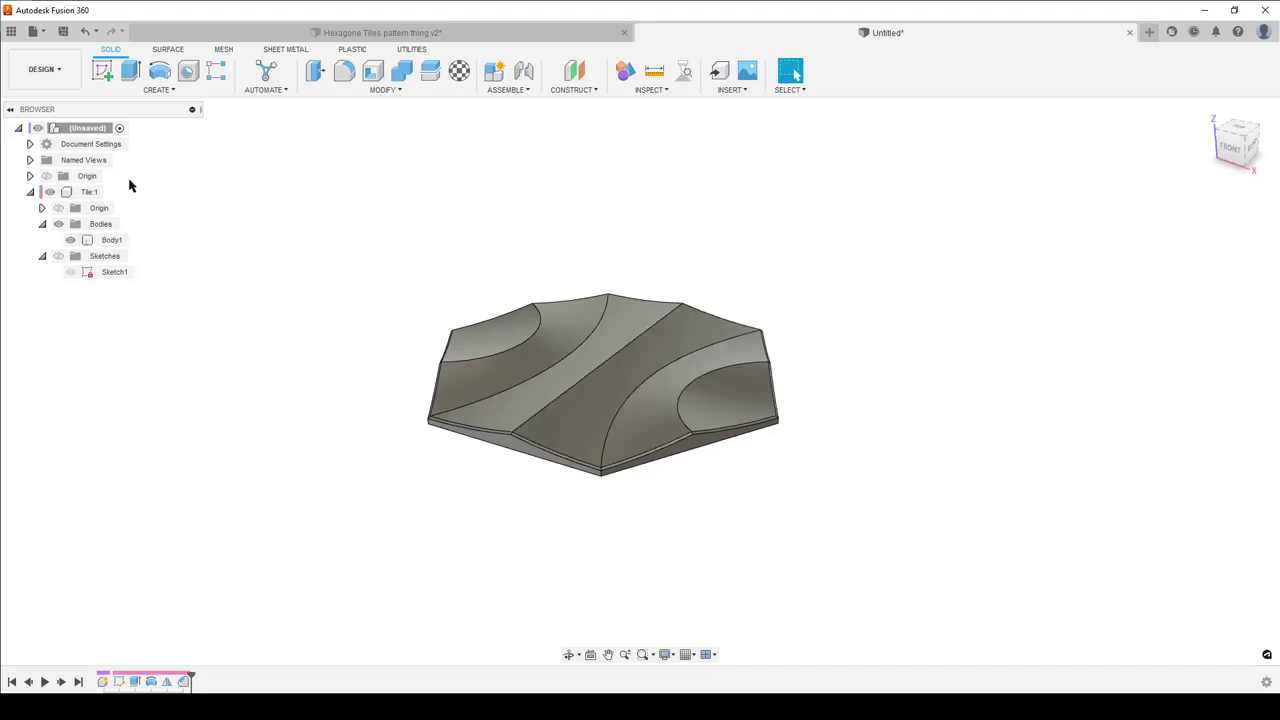
Step: Ground the Tile component in the top-level assembly and collapse its contents in the component tree
click(95, 192)
right_click(90, 192)
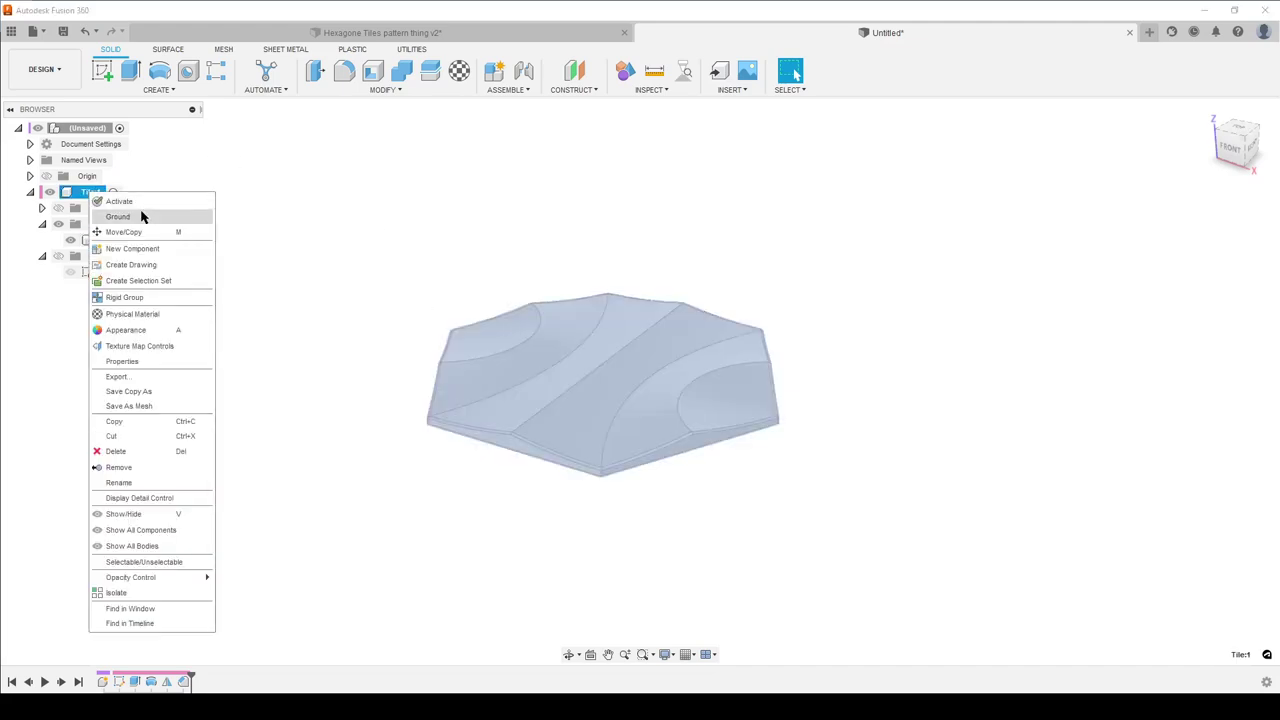
click(141, 217)
click(1000, 338)
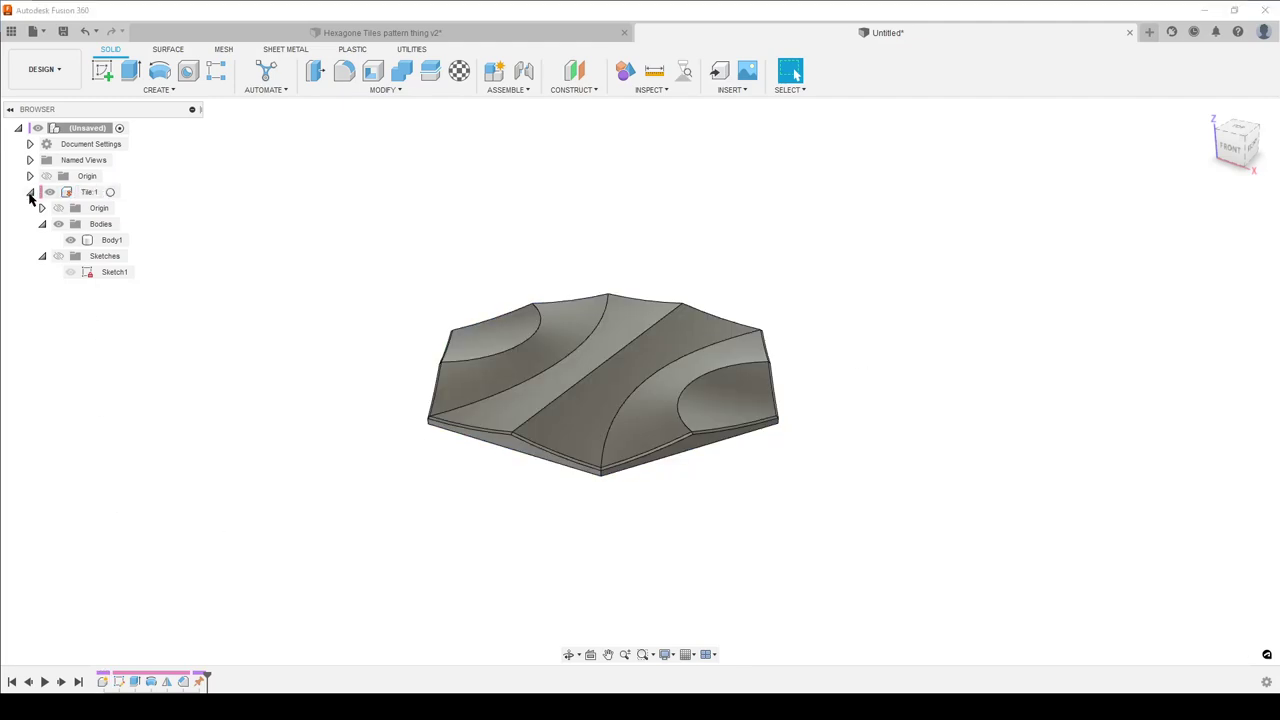
click(30, 192)
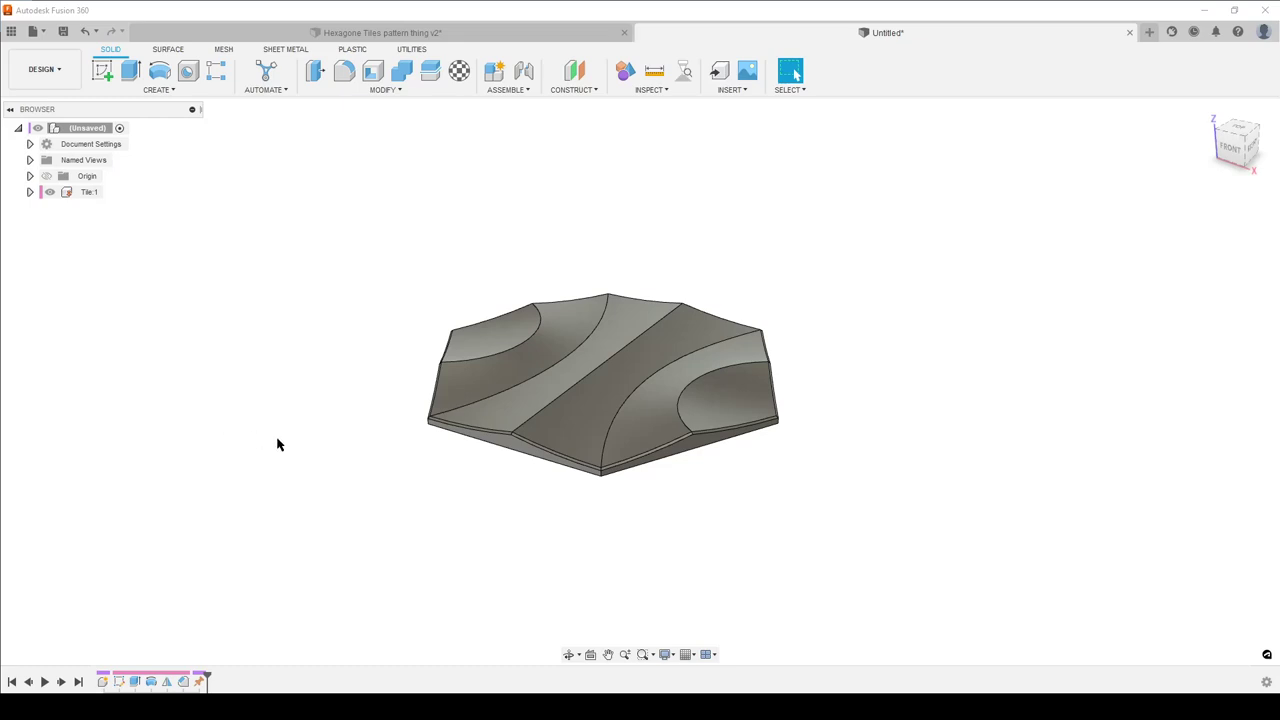
Step: Copy the grounded Tile component and paste a second instance in place, accepting zero offset
scroll(278, 445, up, 2)
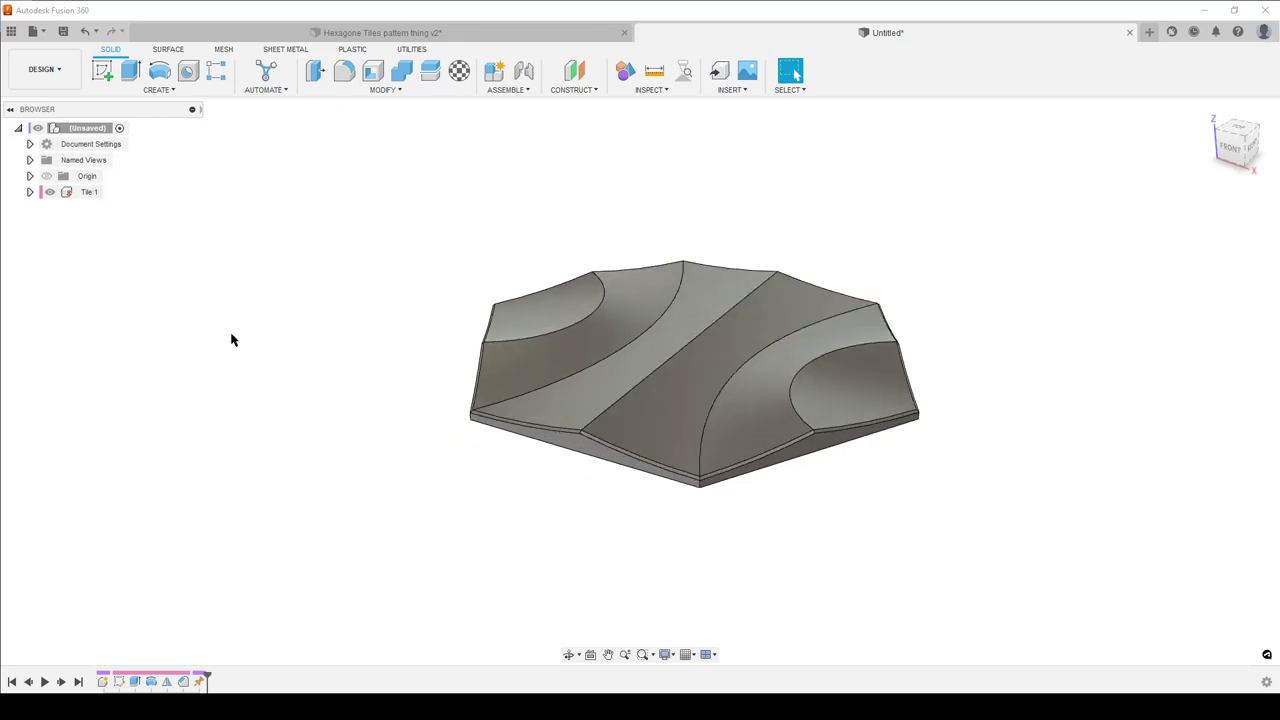
click(84, 193)
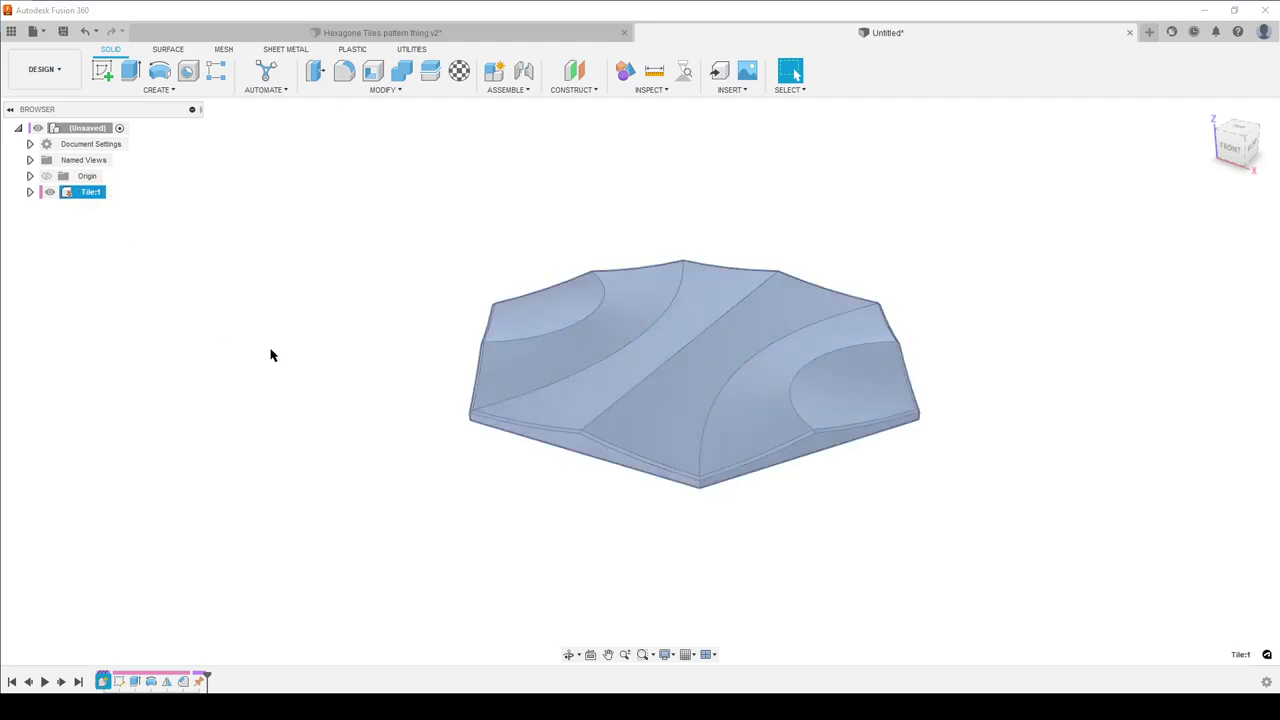
key(ctrl+v)
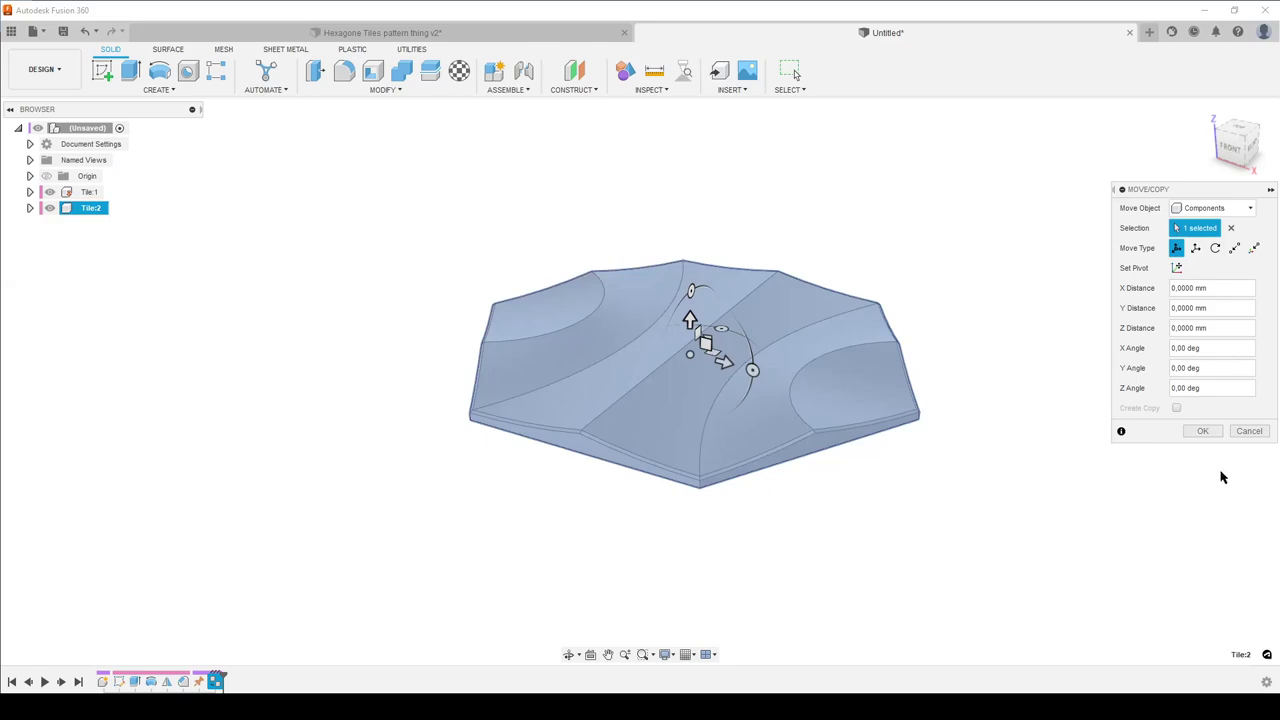
click(1203, 433)
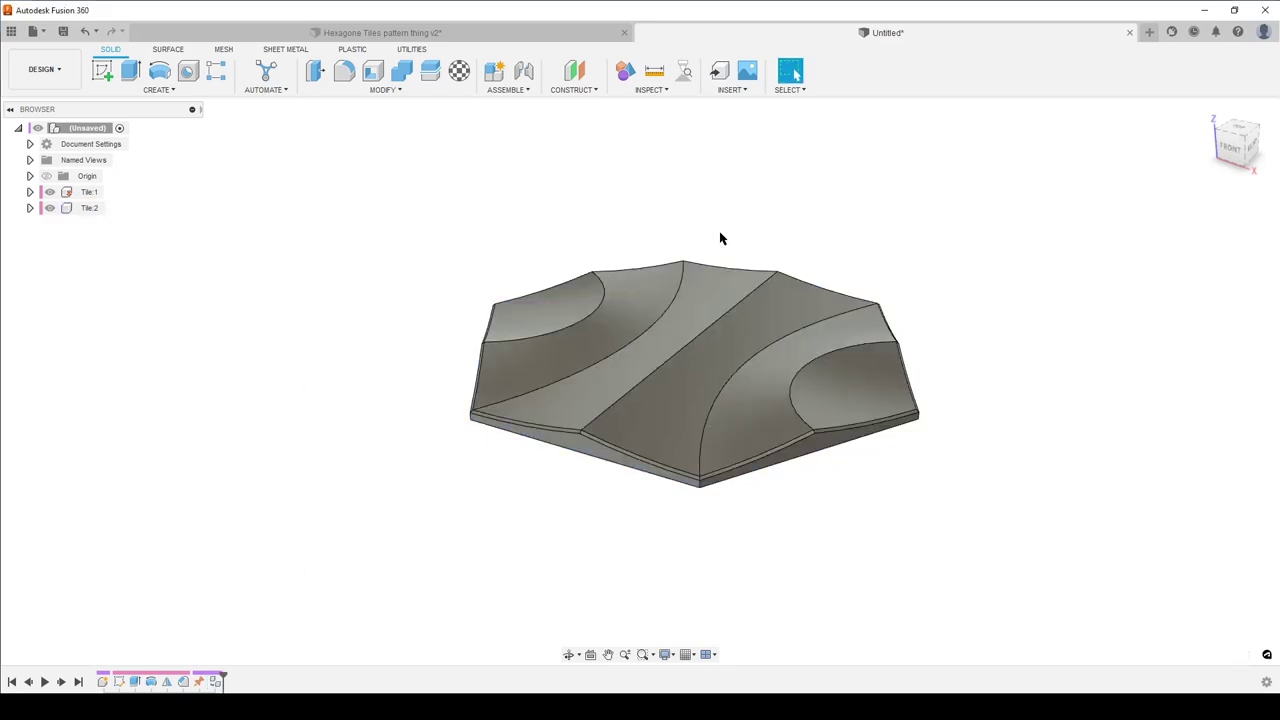
Step: Create a joint from the center of Tile:2's front side face to the center of Tile:1's opposite back side face
click(528, 72)
scroll(443, 606, up, 1)
scroll(640, 486, up, 3)
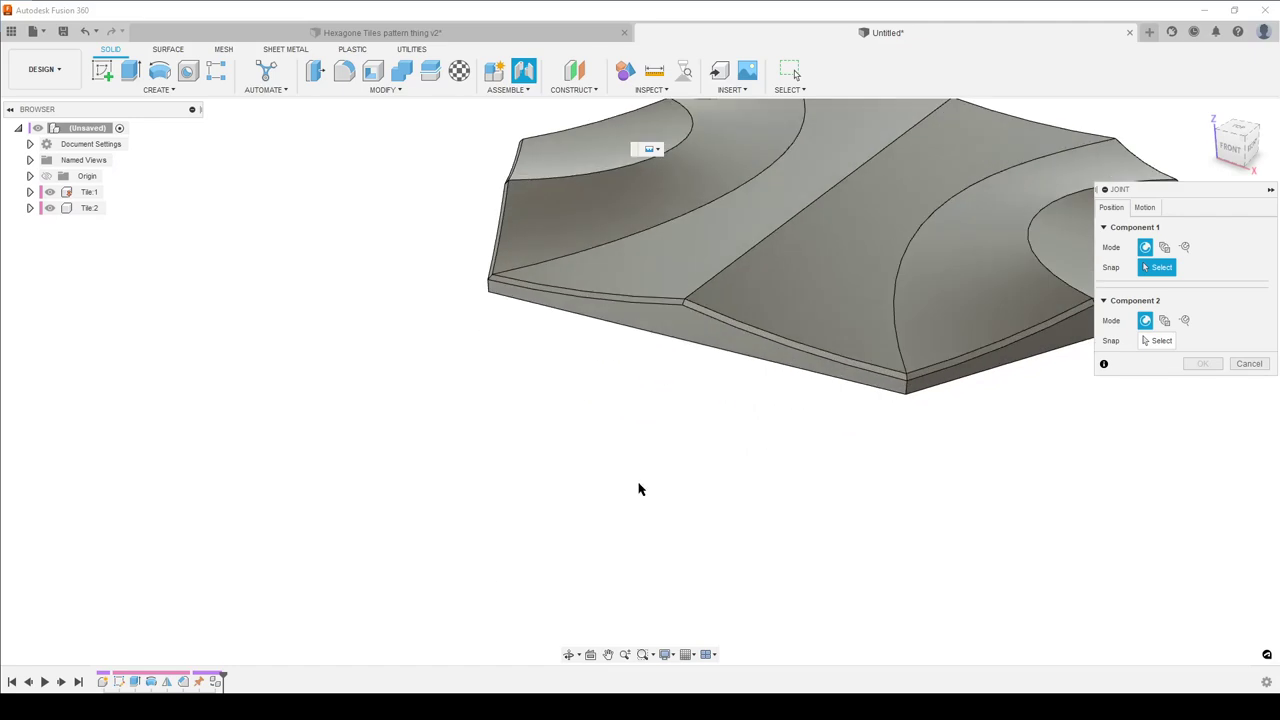
scroll(546, 474, down, 3)
middle_drag(546, 474, 422, 498)
scroll(422, 498, up, 3)
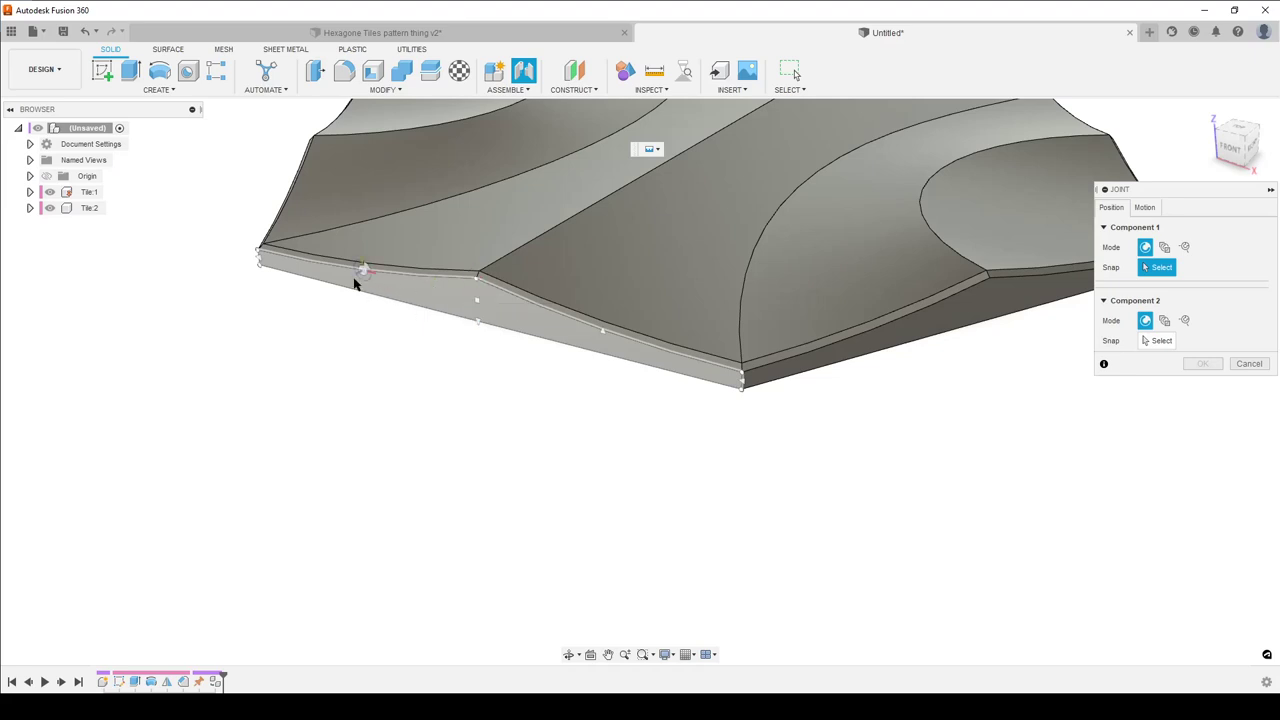
click(480, 298)
scroll(603, 406, down, 5)
shift+middle_drag(798, 436, 637, 435)
scroll(637, 435, up, 3)
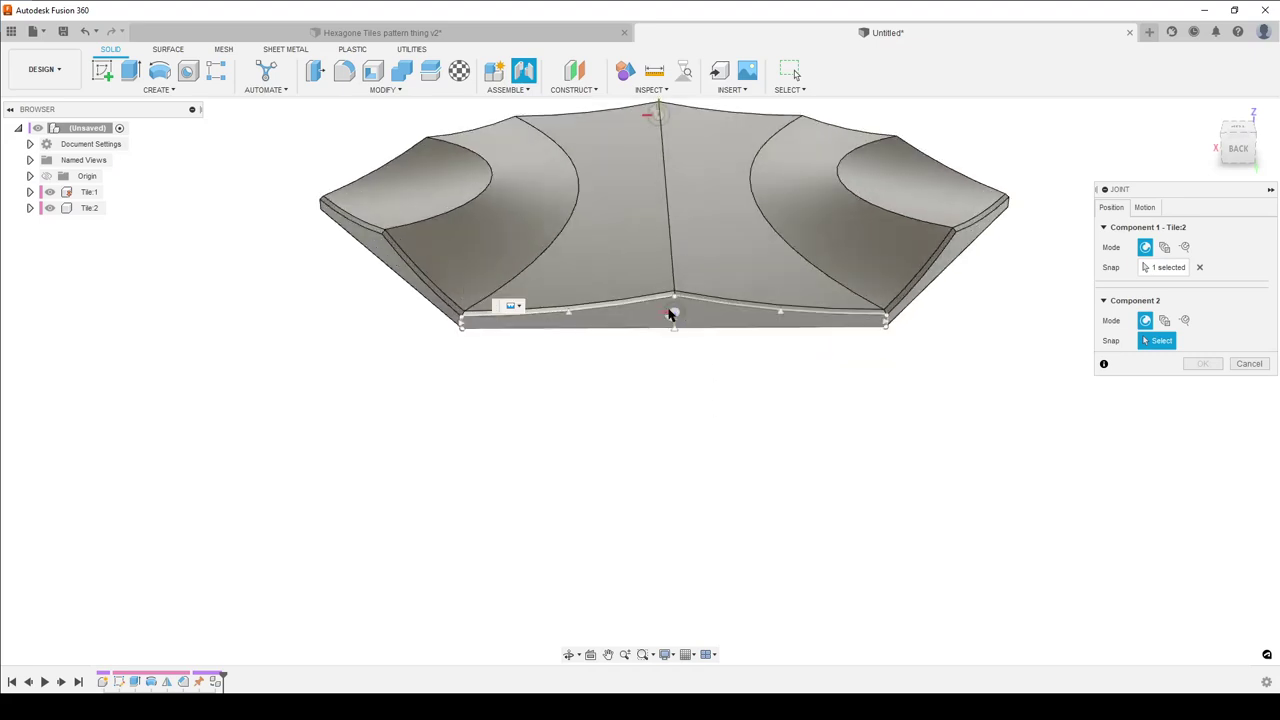
click(674, 317)
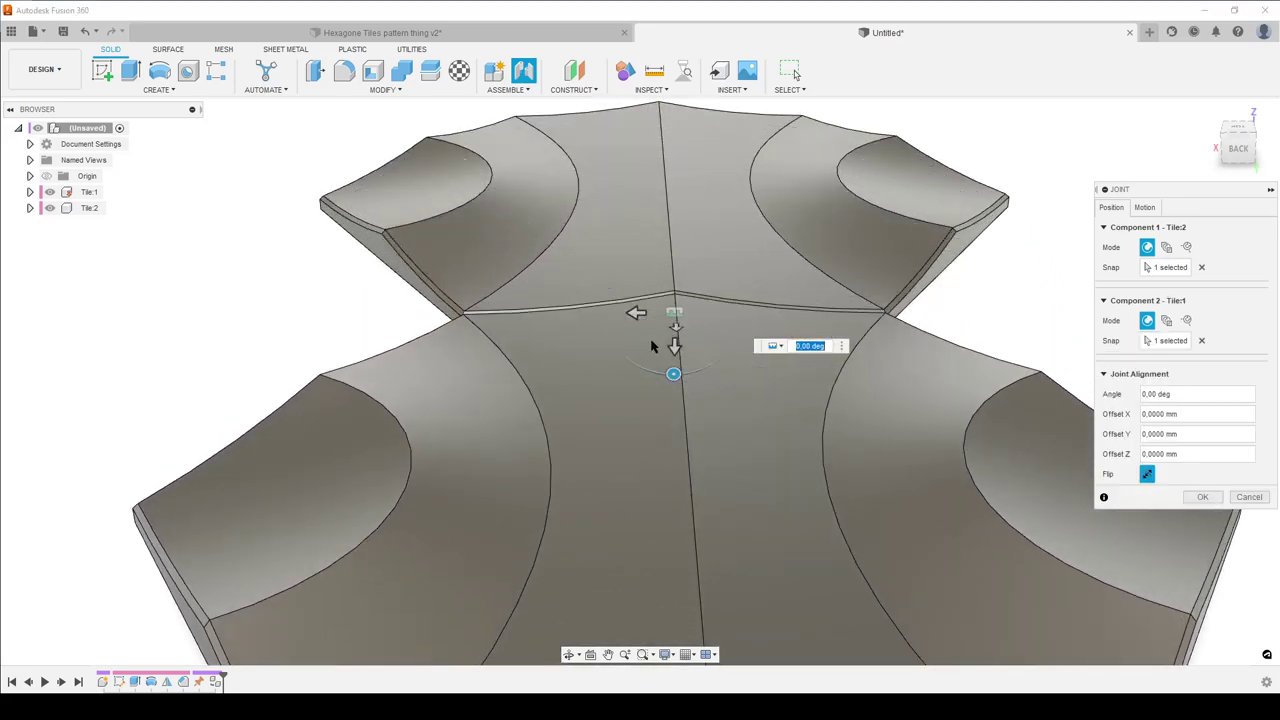
click(1202, 497)
scroll(294, 363, down, 5)
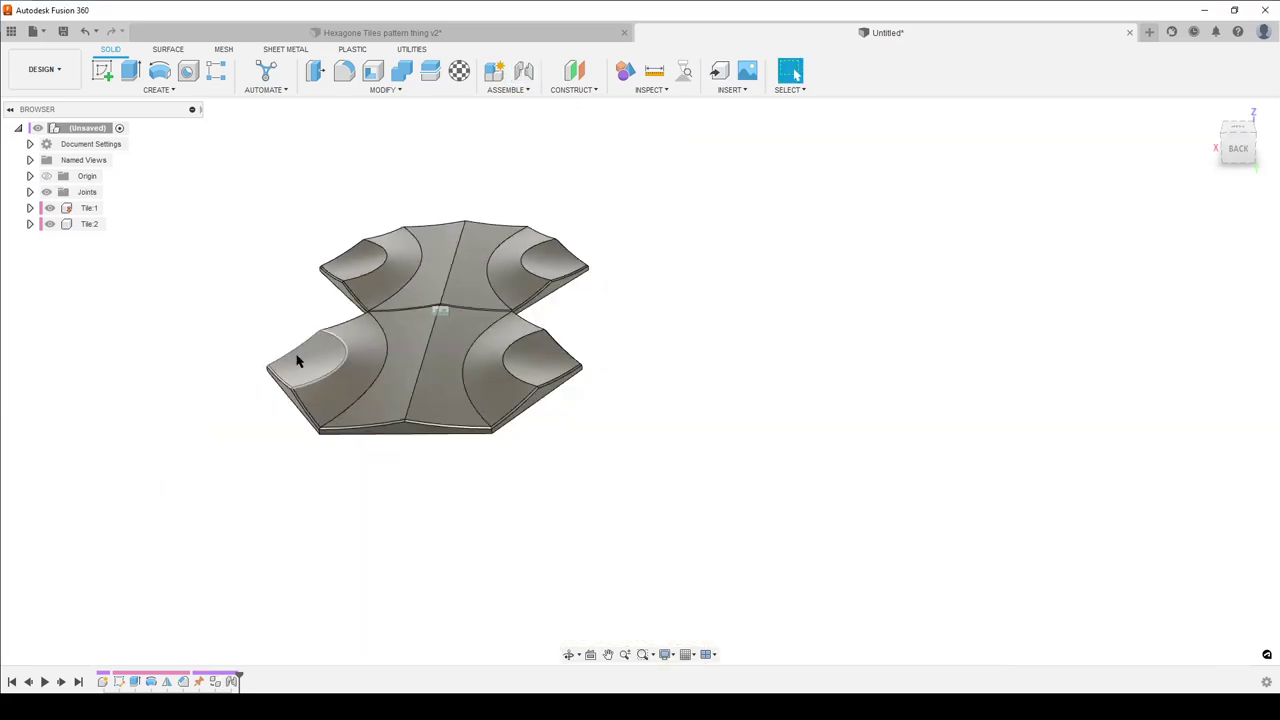
Step: Copy Tile:1 again and paste a third instance in place with zero offset
shift+middle_drag(294, 363, 300, 330)
click(88, 207)
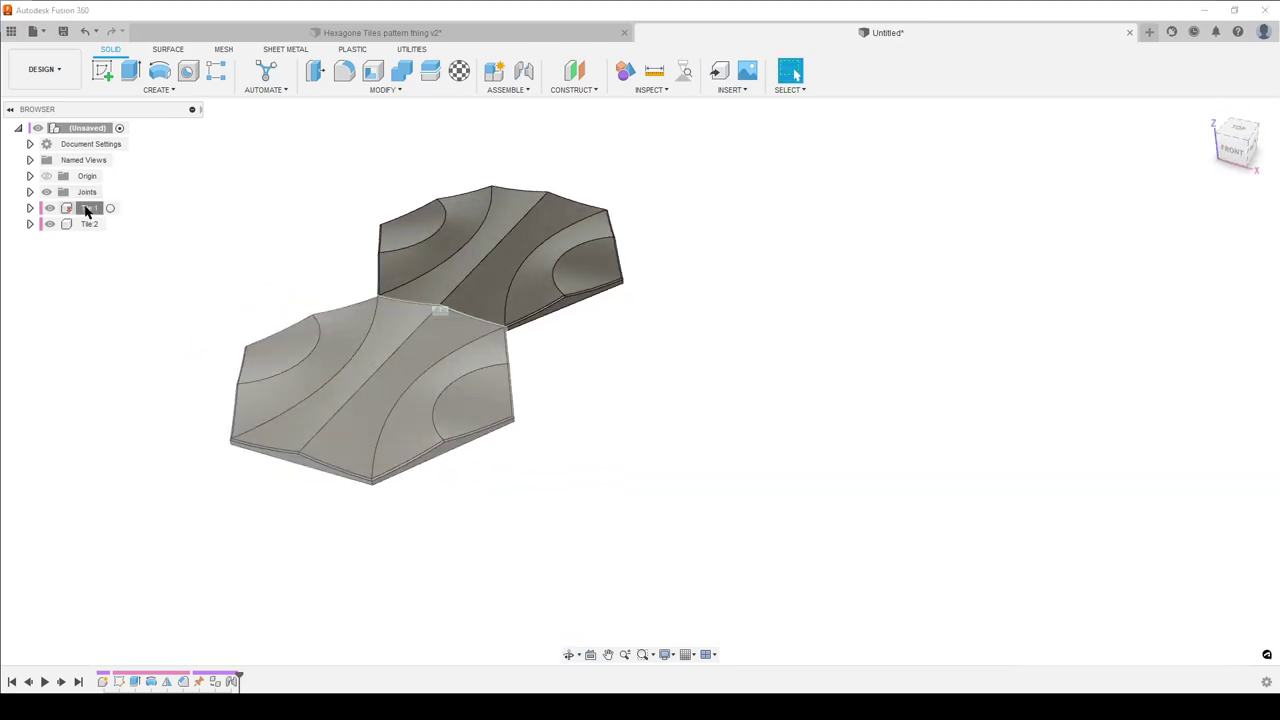
key(ctrl+c)
key(ctrl+v)
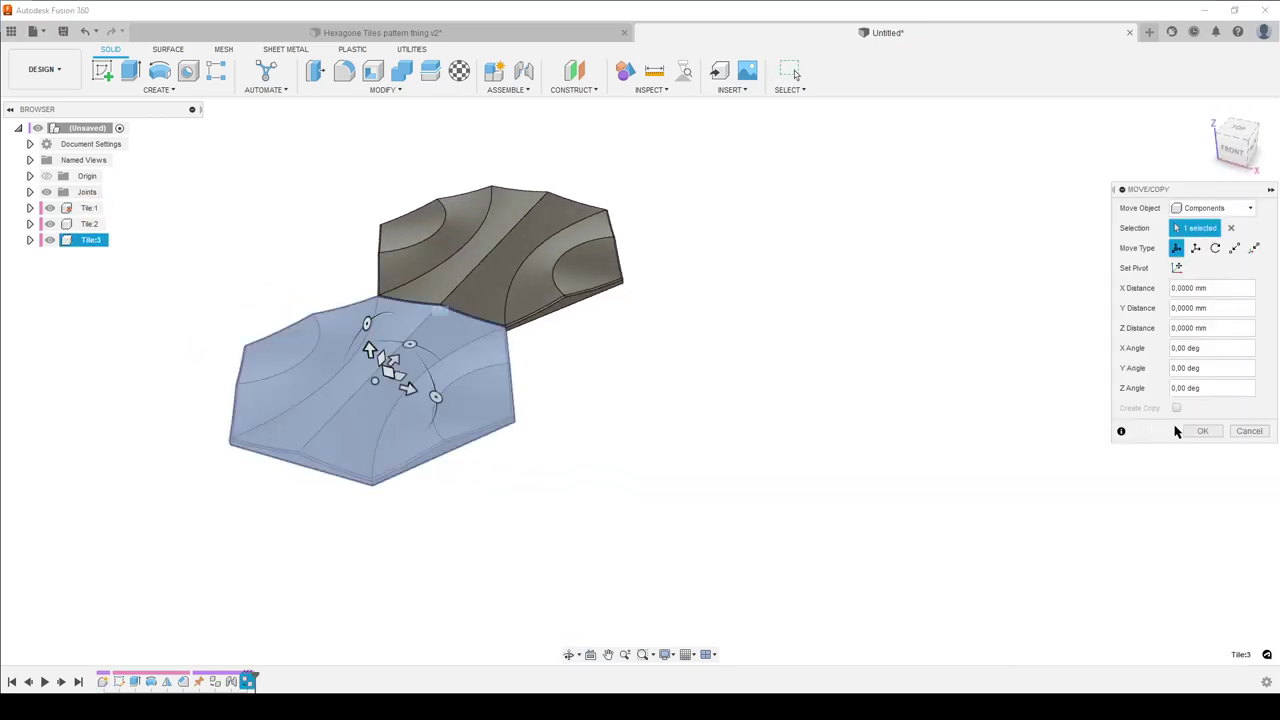
click(1197, 432)
Step: Join the center of Tile:3's front side face to the center of Tile:2's free back side face, extending the row
click(523, 70)
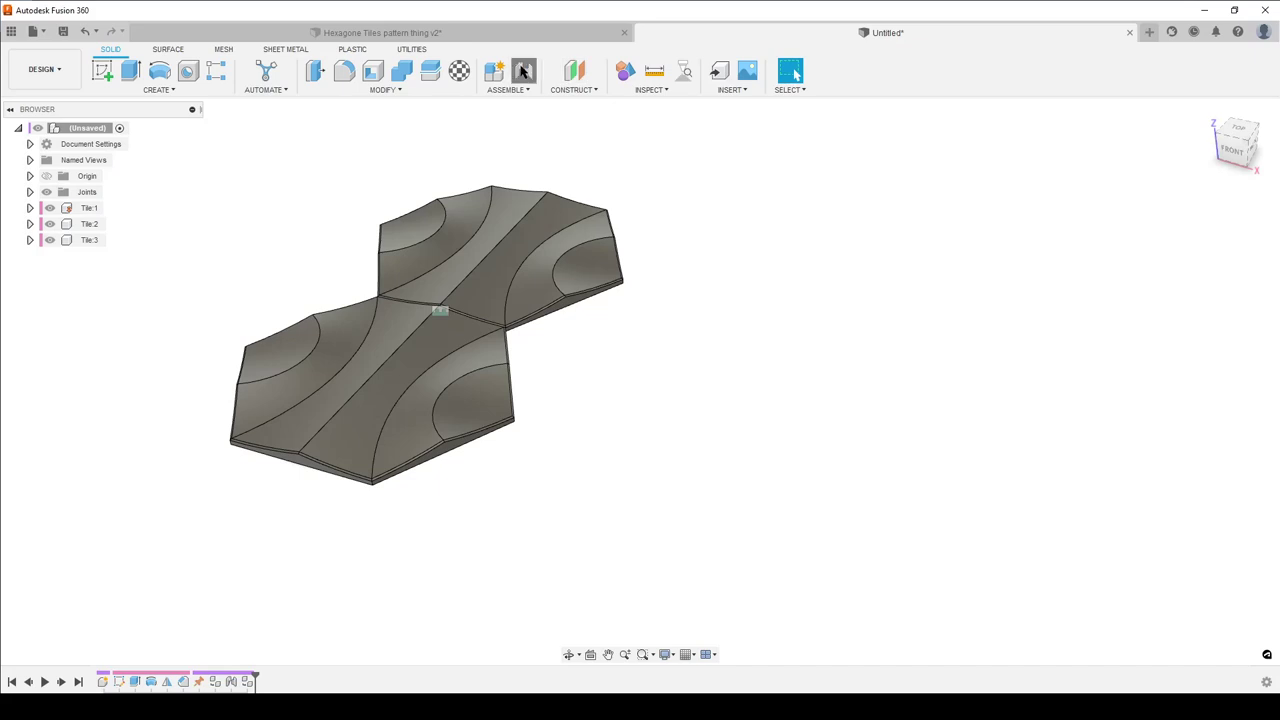
scroll(315, 500, up, 5)
click(279, 419)
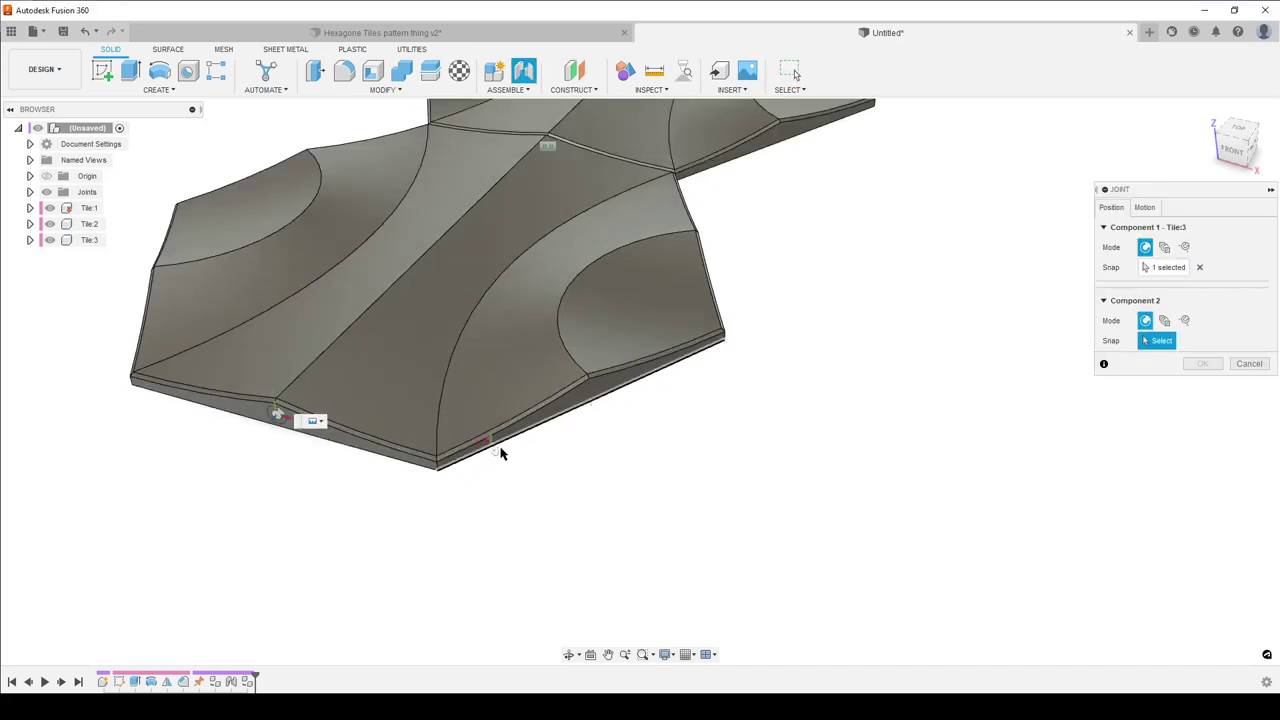
scroll(500, 449, down, 5)
shift+middle_drag(634, 403, 438, 402)
scroll(438, 402, up, 5)
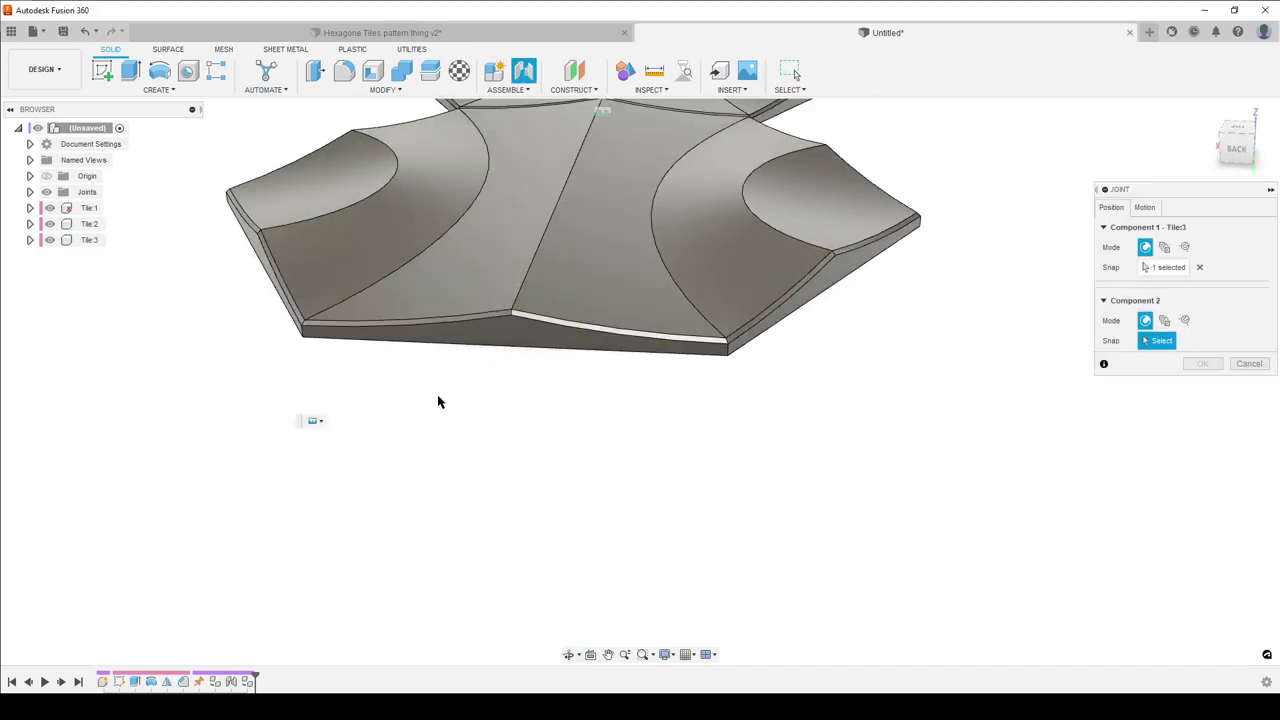
click(506, 348)
click(1203, 497)
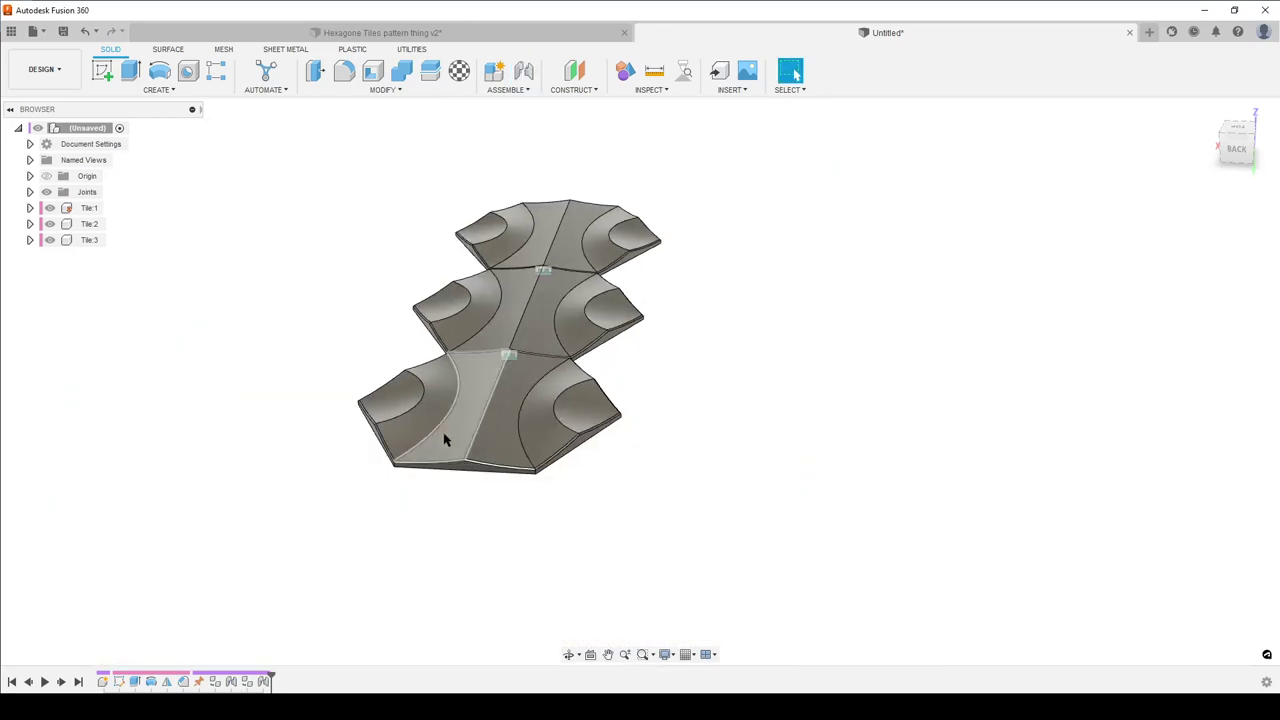
Step: Duplicate Tile:1 in place as a fourth instance with zero offset
shift+middle_drag(700, 450, 272, 253)
scroll(640, 423, down, 3)
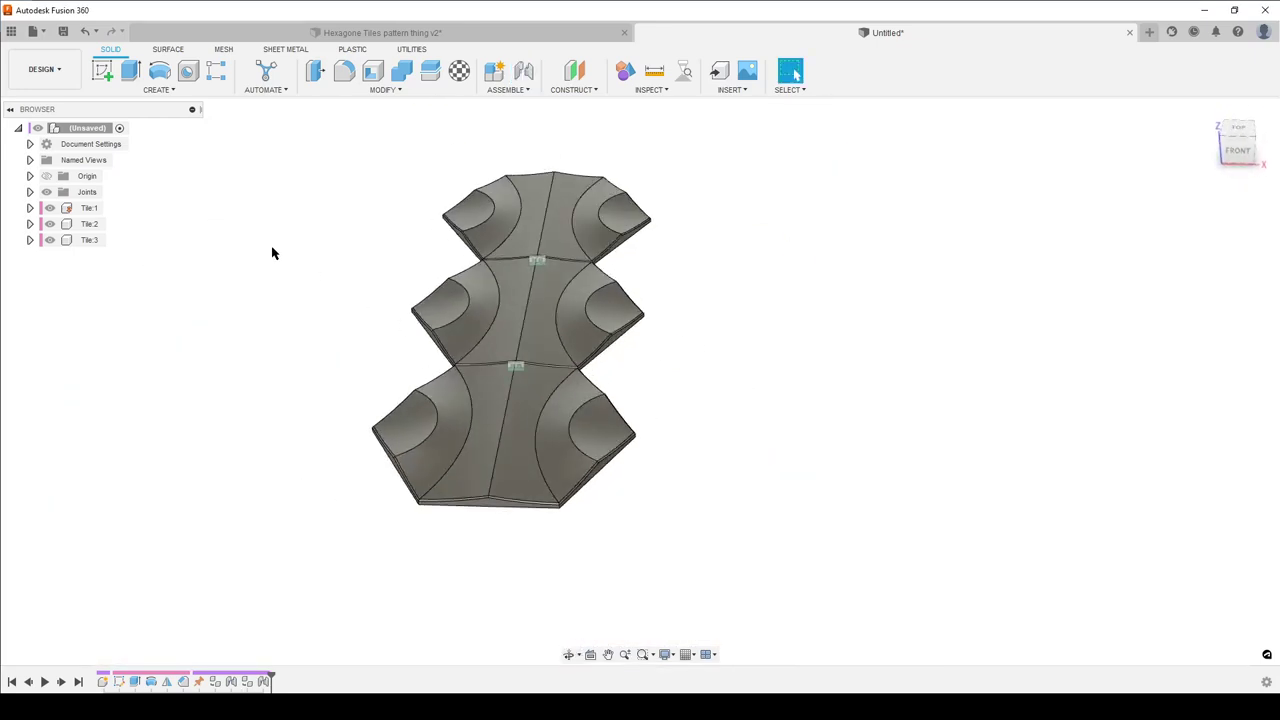
click(89, 207)
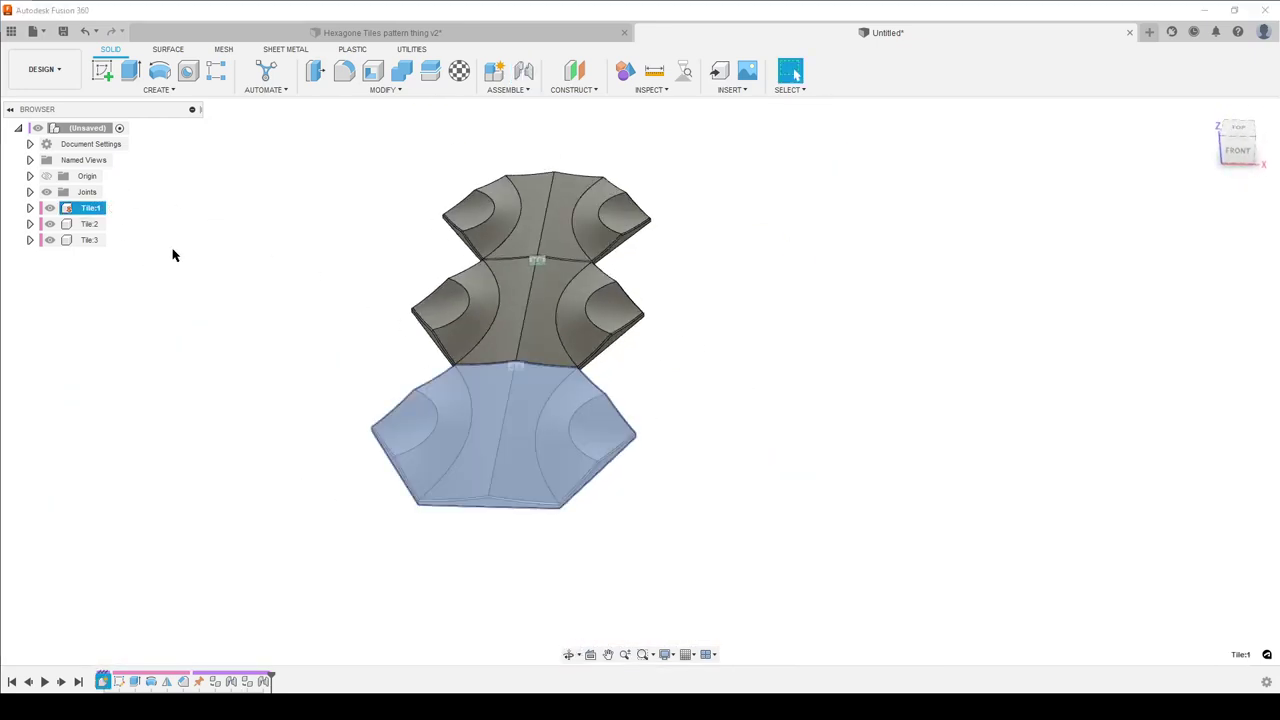
key(ctrl+c)
key(ctrl+v)
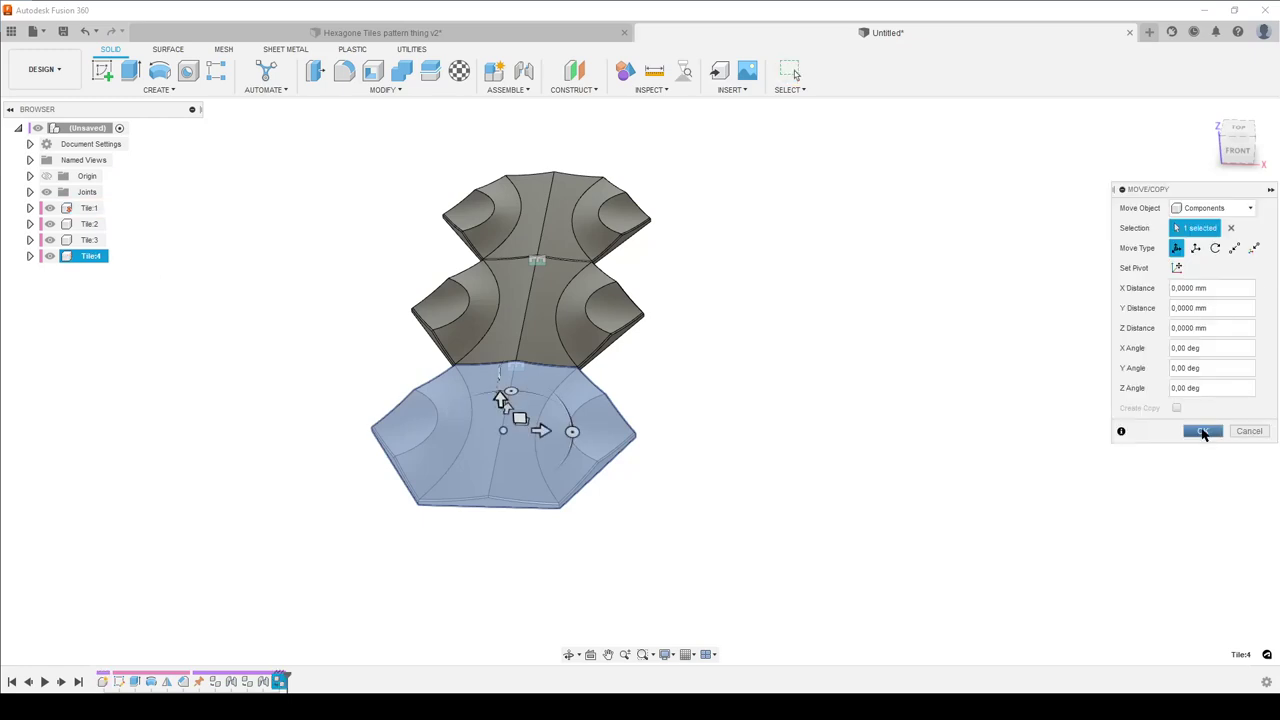
click(1203, 431)
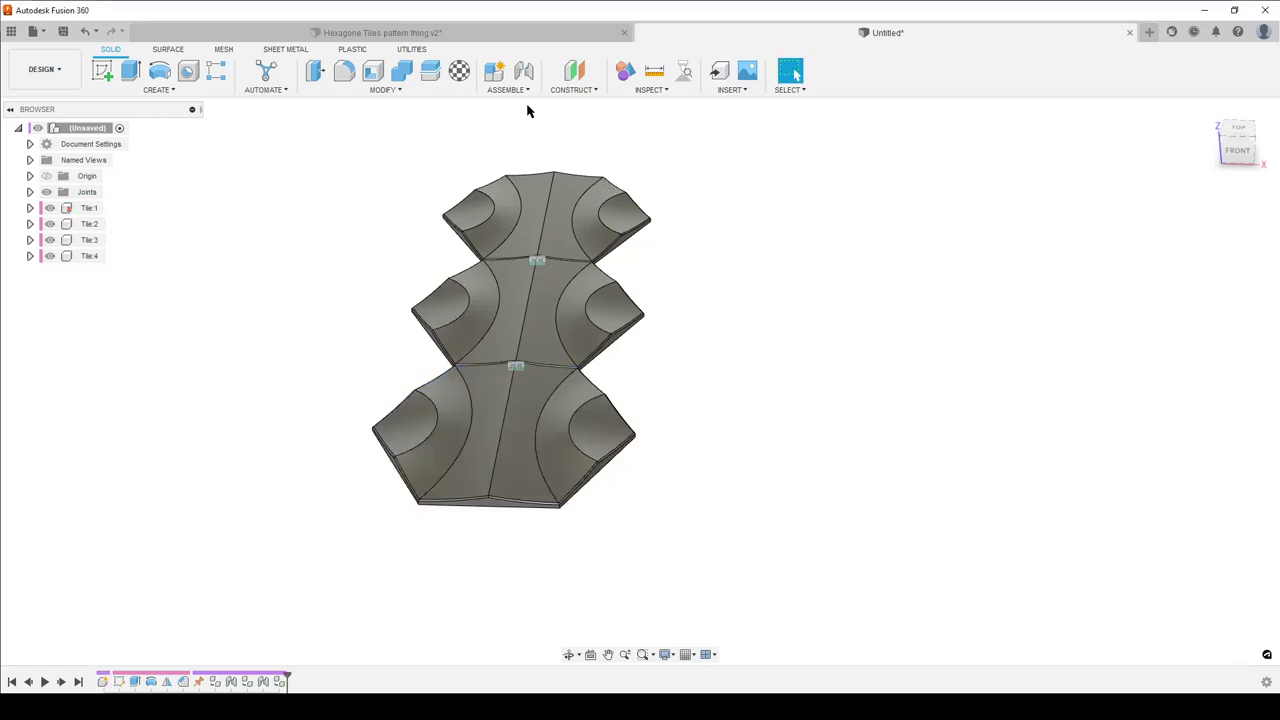
Step: Create a joint from the center of Tile:4's front-right side face to the center of Tile:1's back-left side face
shift+middle_drag(743, 551, 674, 517)
scroll(391, 425, up, 5)
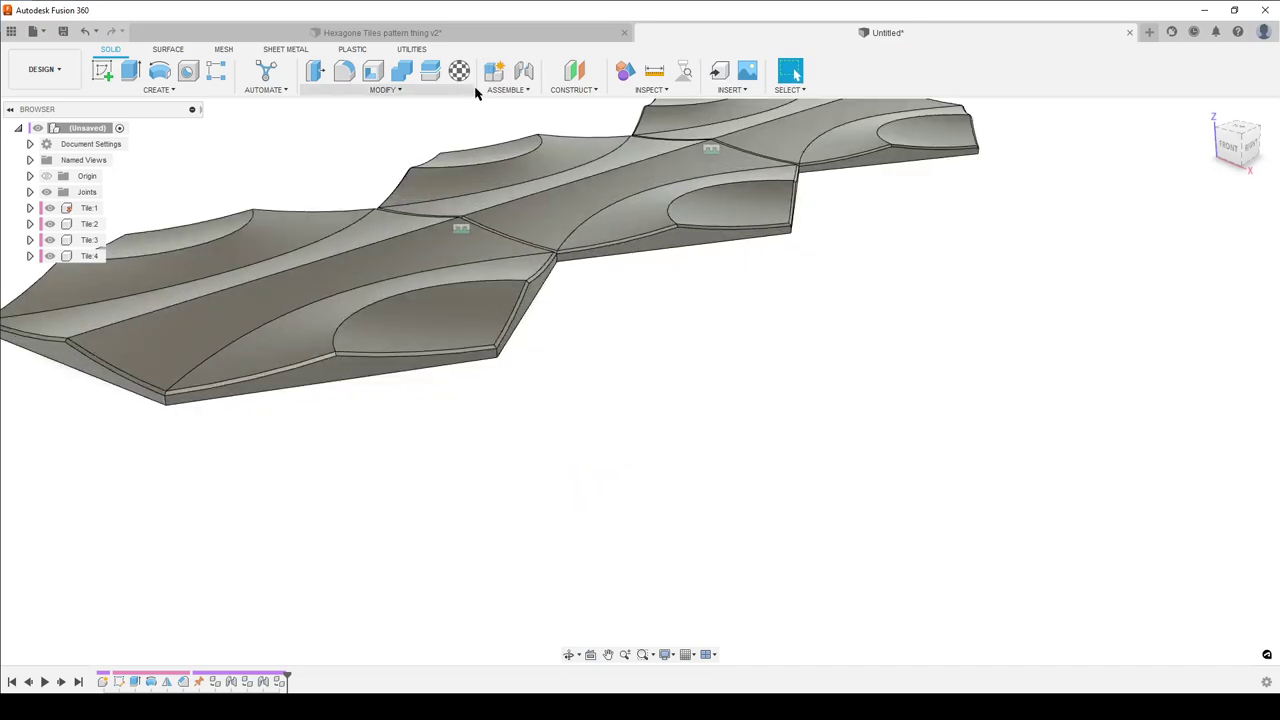
click(523, 70)
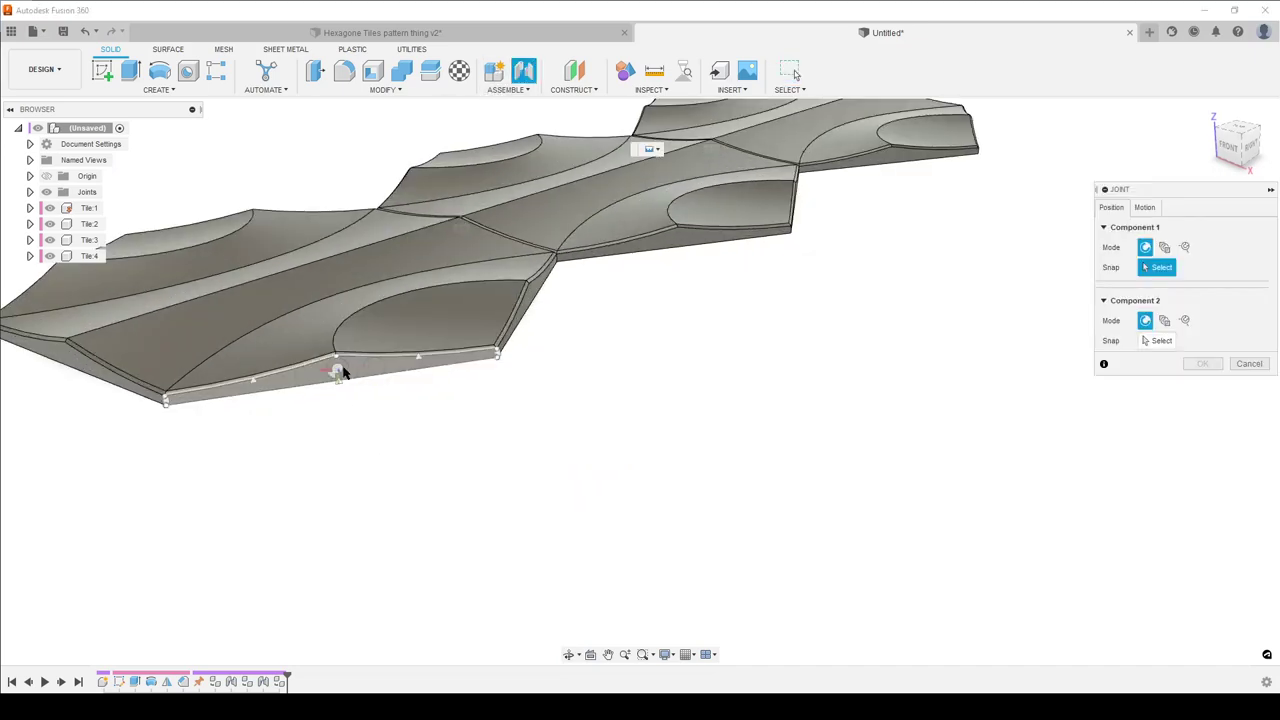
click(340, 372)
scroll(337, 405, down, 3)
shift+middle_drag(337, 409, 566, 466)
scroll(698, 261, up, 5)
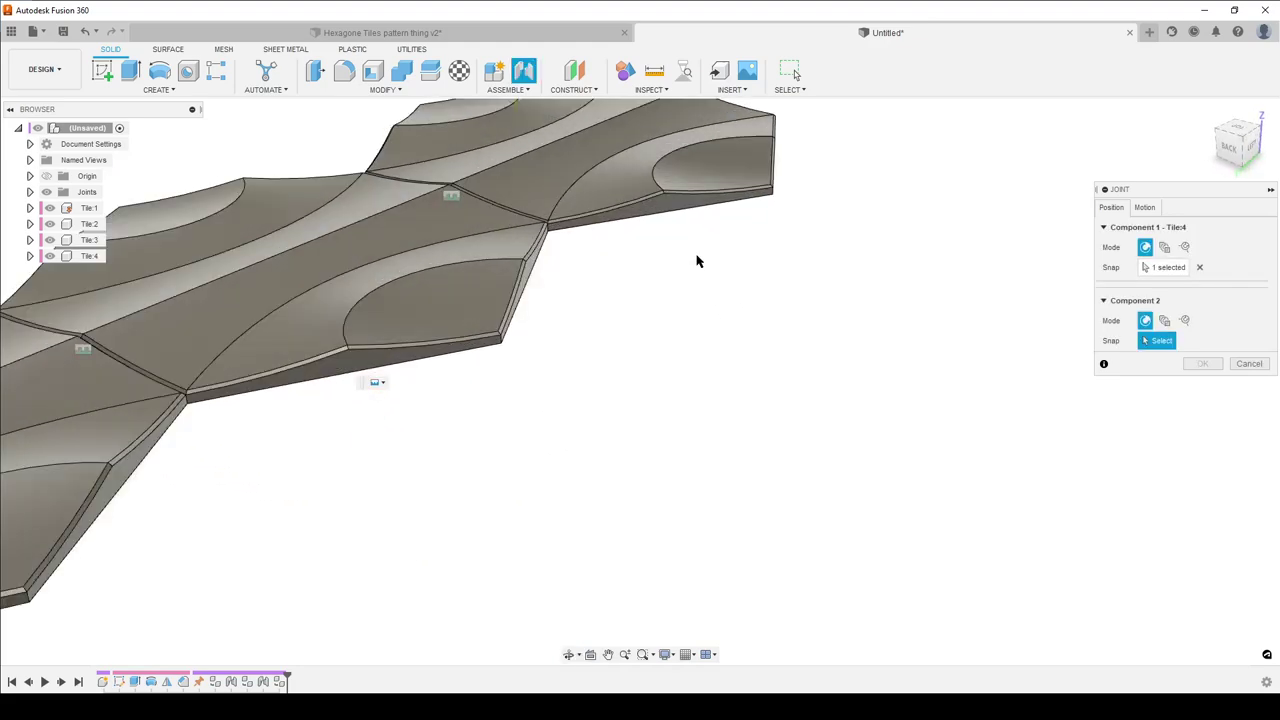
scroll(667, 215, up, 5)
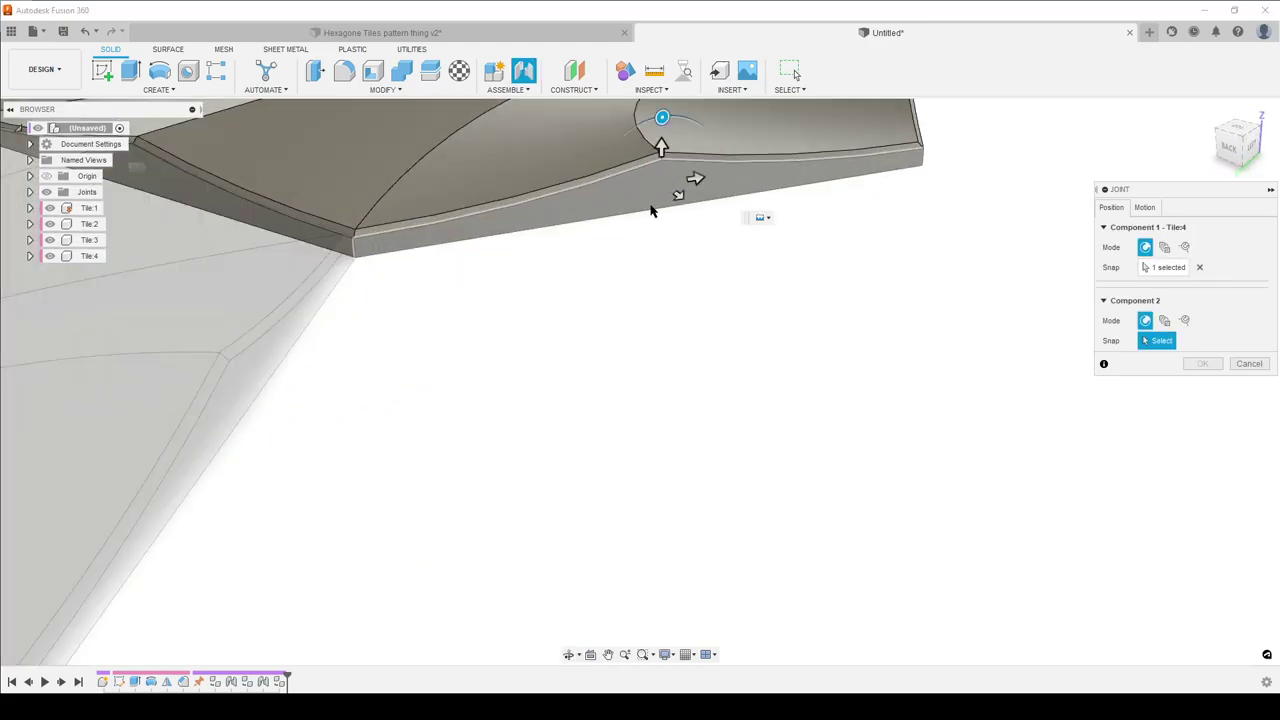
click(650, 210)
click(1203, 492)
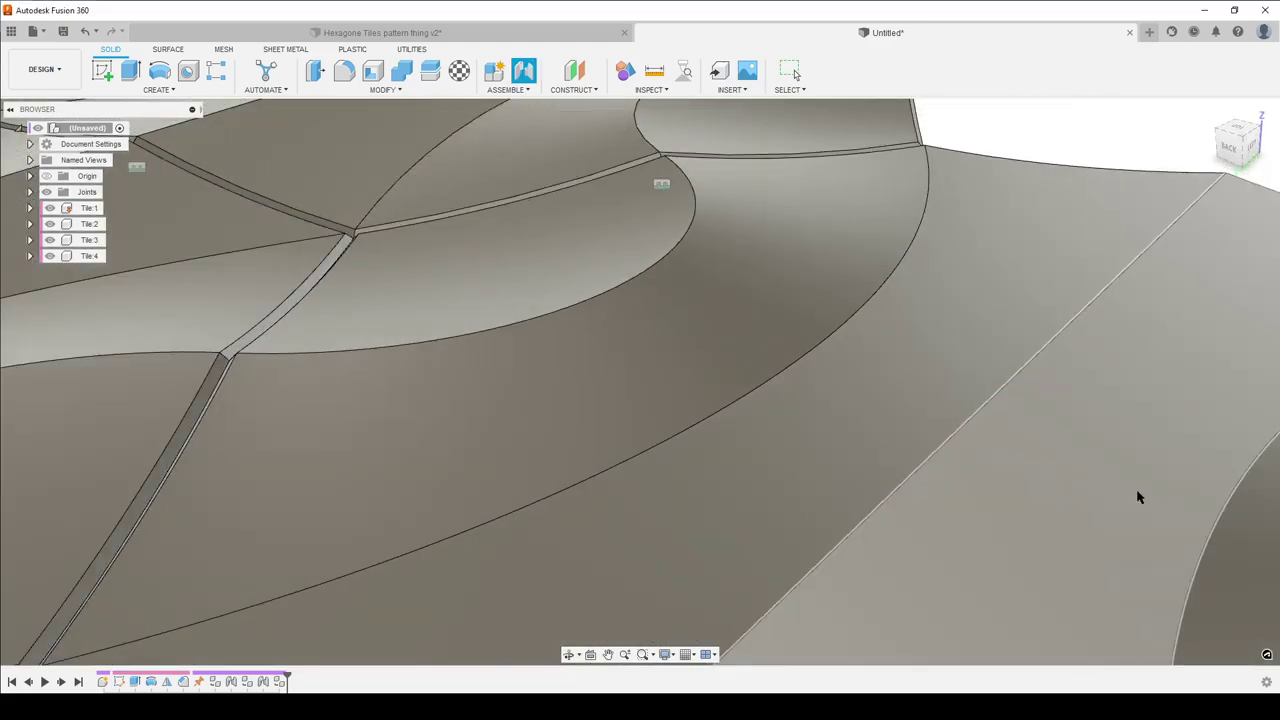
Step: Copy Tile:1 and paste a fifth instance in place with zero offset
scroll(586, 334, down, 8)
shift+middle_drag(586, 340, 567, 506)
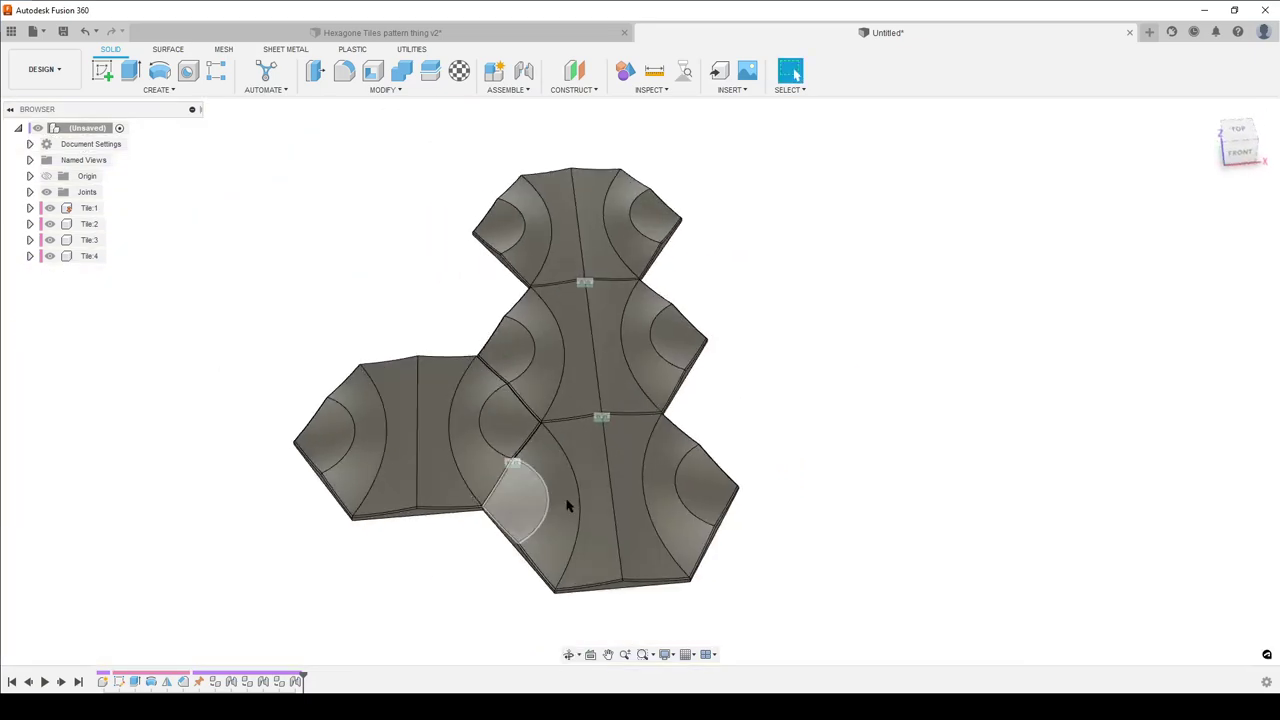
click(88, 208)
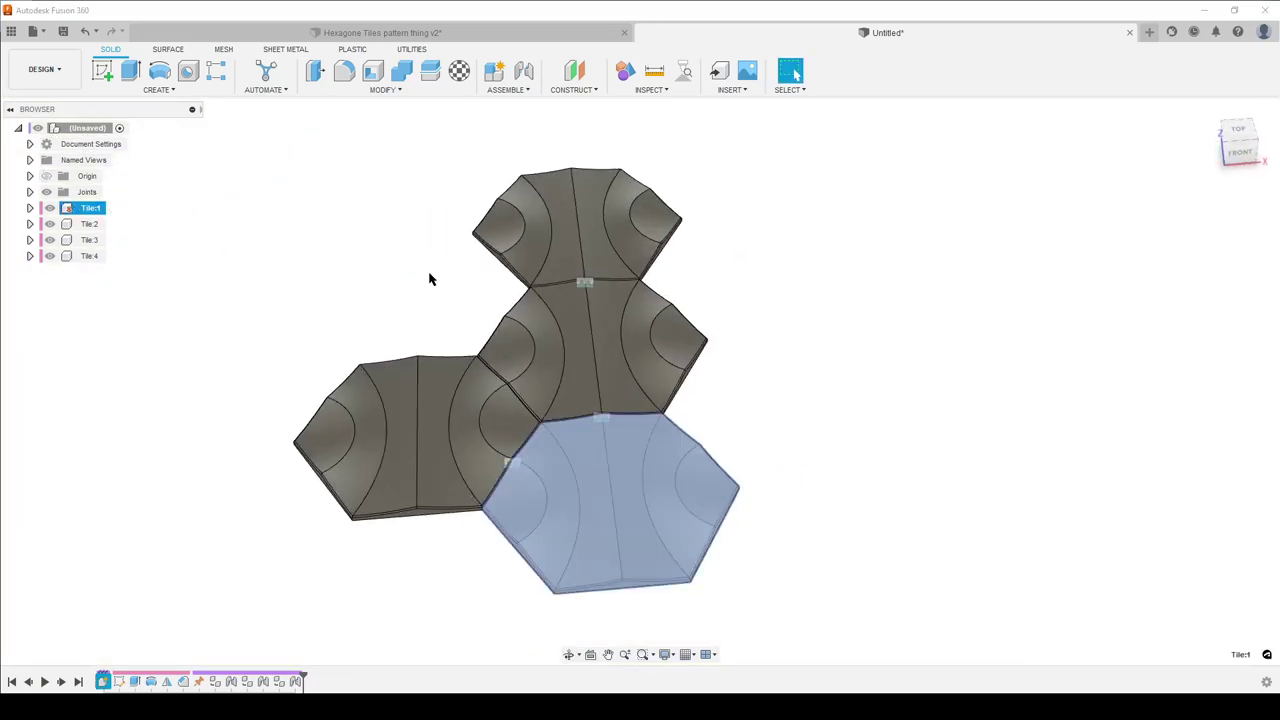
key(ctrl+c)
key(ctrl+v)
click(1203, 431)
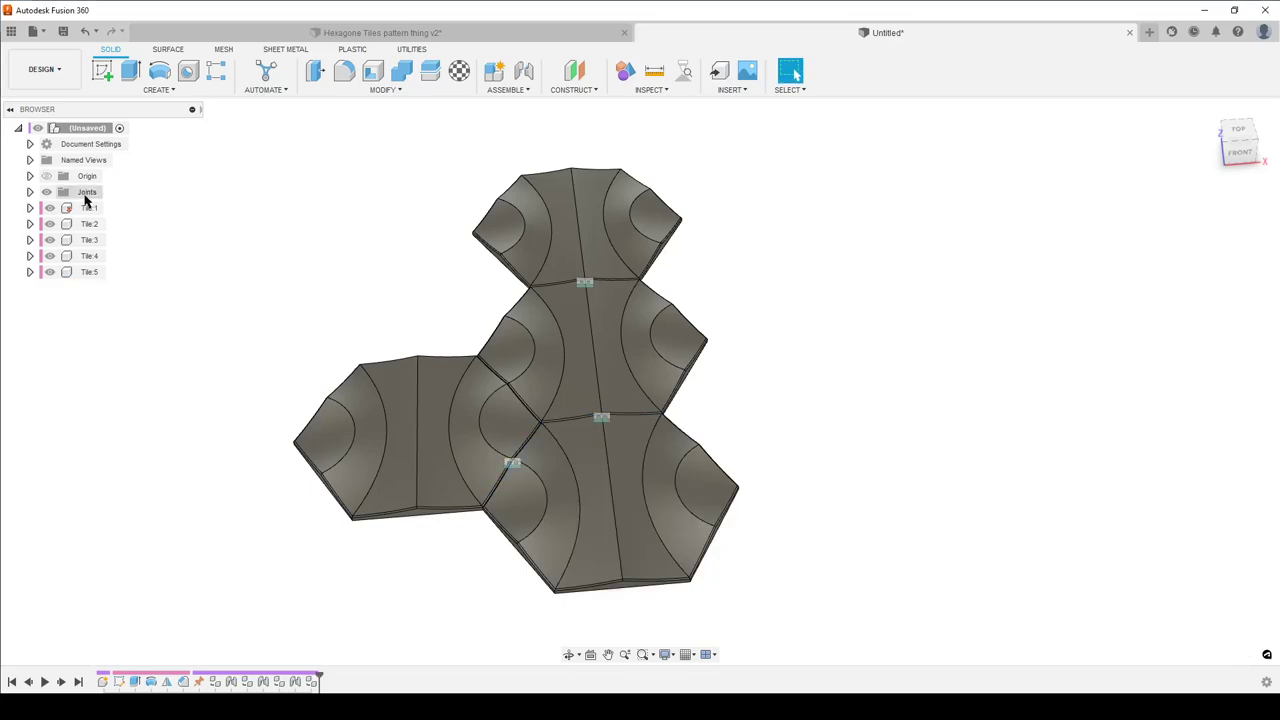
Step: Join the center of Tile:5's front-right side face to the center of Tile:2's back-left side face
click(524, 70)
shift+middle_drag(794, 591, 649, 529)
scroll(475, 527, up, 5)
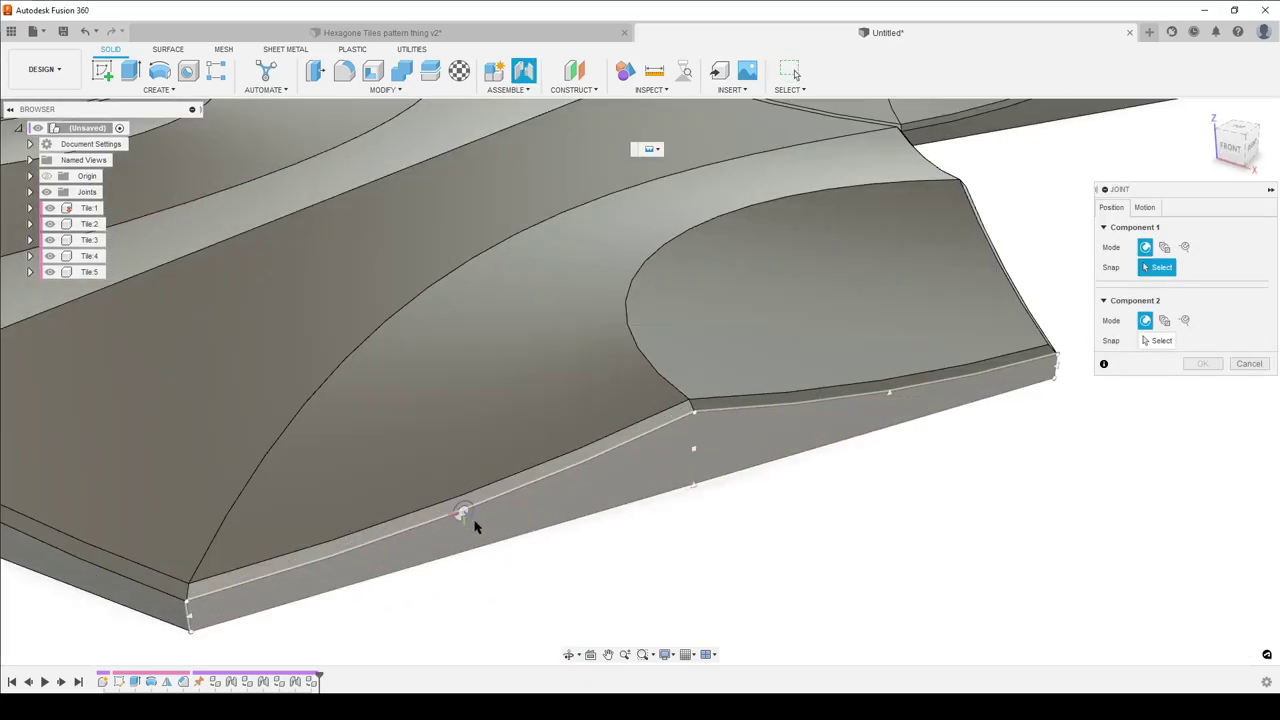
scroll(651, 571, down, 8)
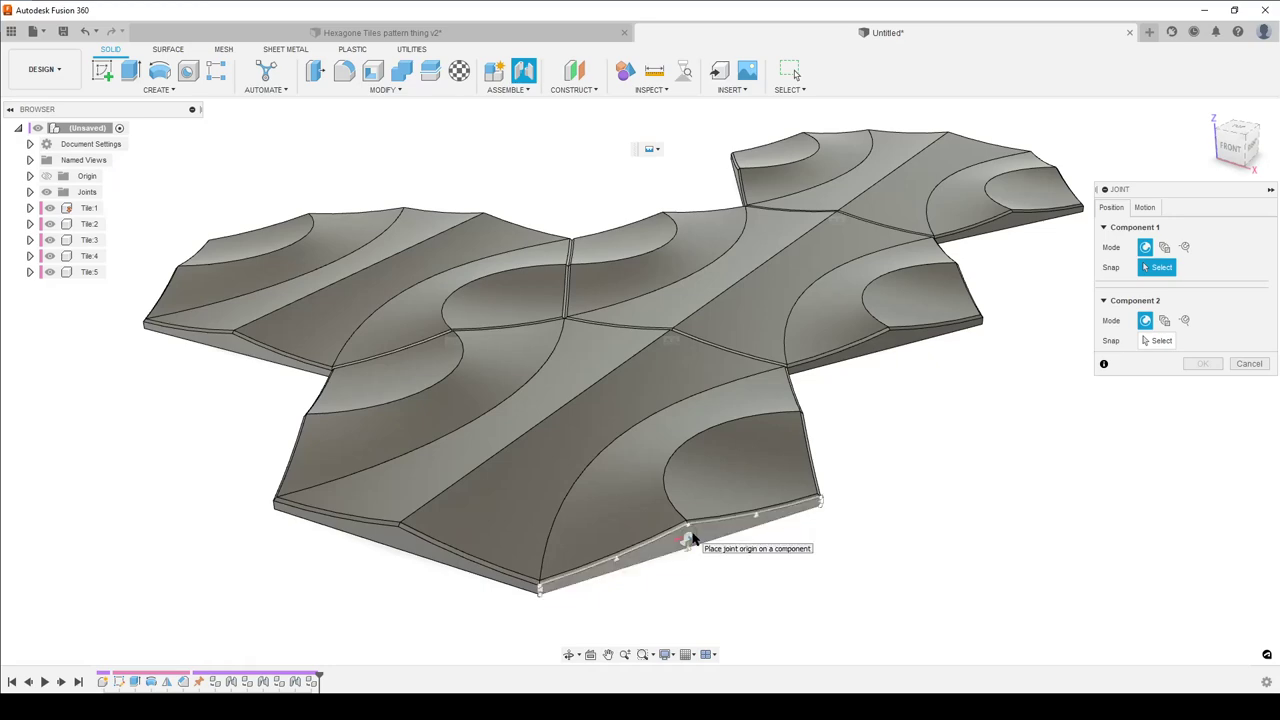
click(692, 539)
shift+middle_drag(692, 539, 528, 443)
scroll(528, 443, down, 4)
shift+middle_drag(729, 243, 454, 492)
scroll(454, 492, up, 5)
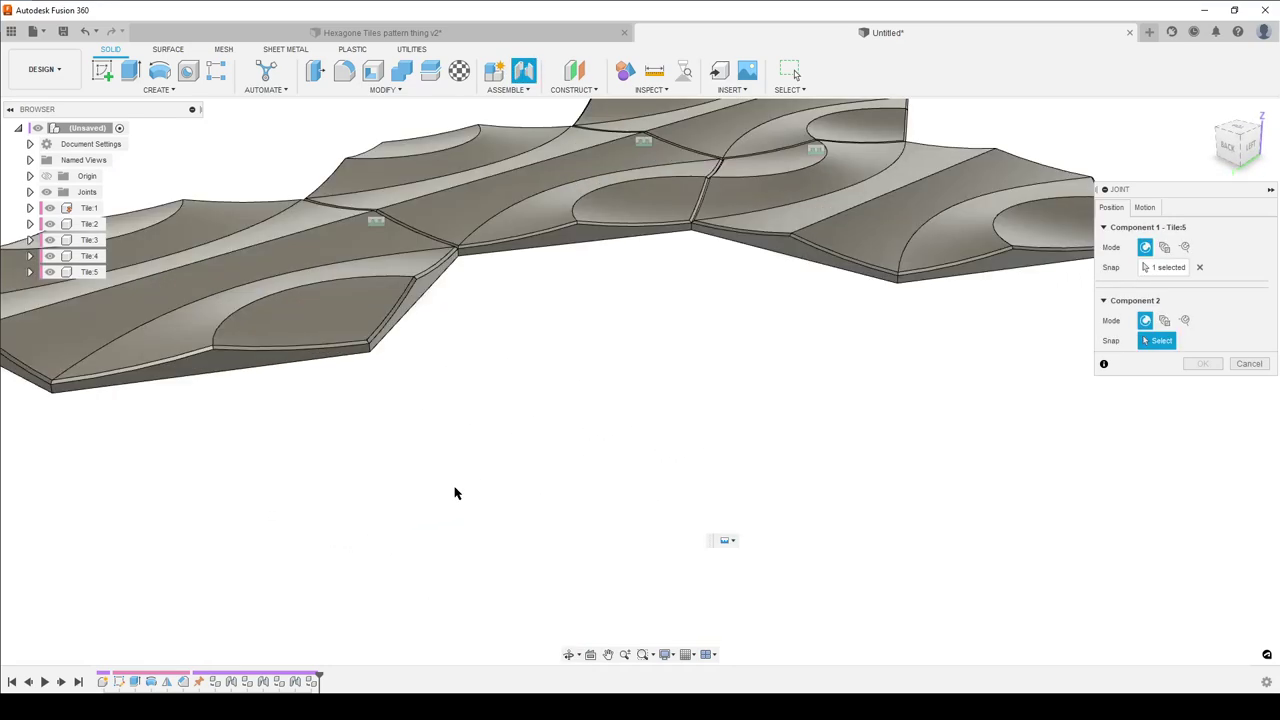
scroll(454, 492, up, 3)
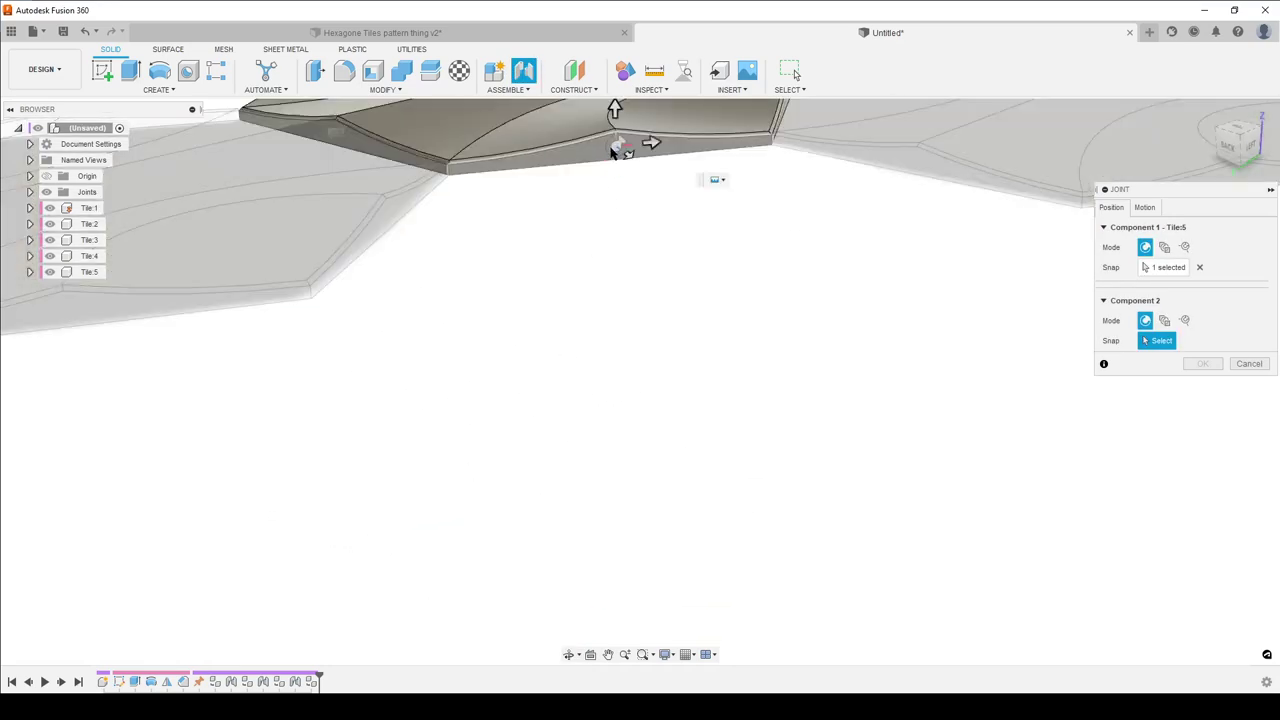
click(612, 149)
click(1203, 497)
scroll(735, 467, down, 5)
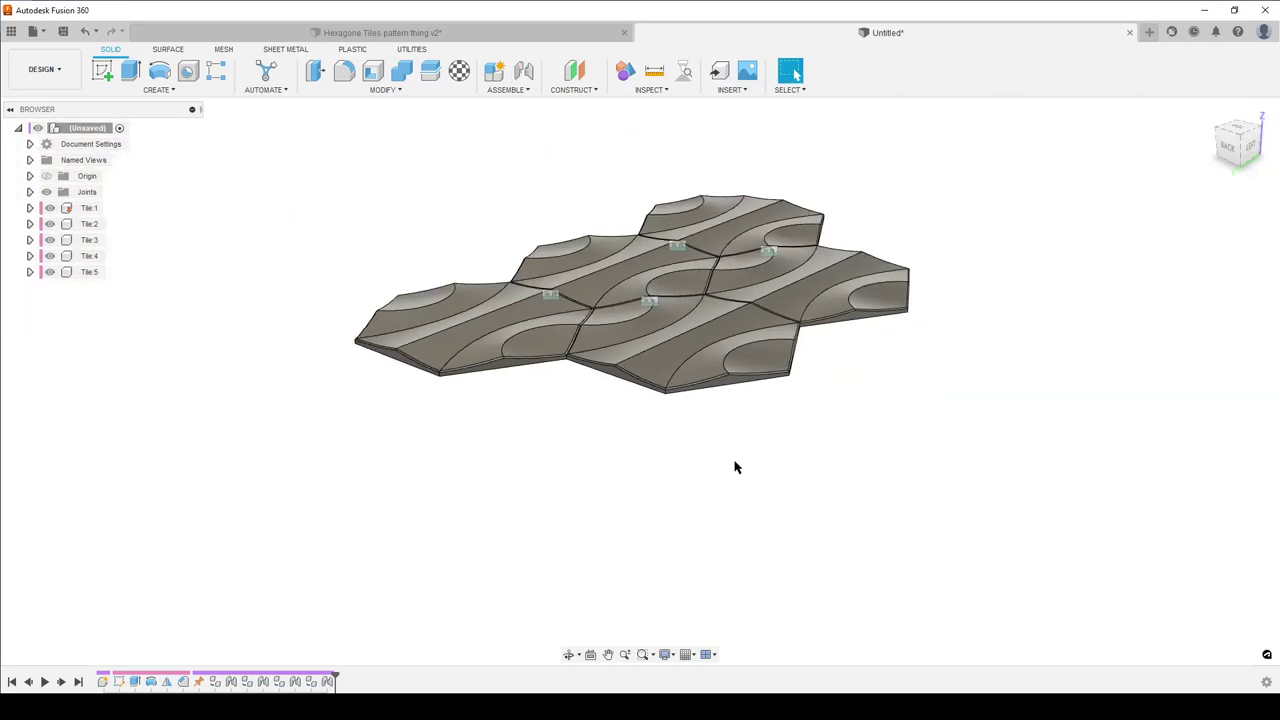
Step: Copy Tile:1 and paste a sixth instance in place with zero offset
shift+middle_drag(735, 467, 520, 320)
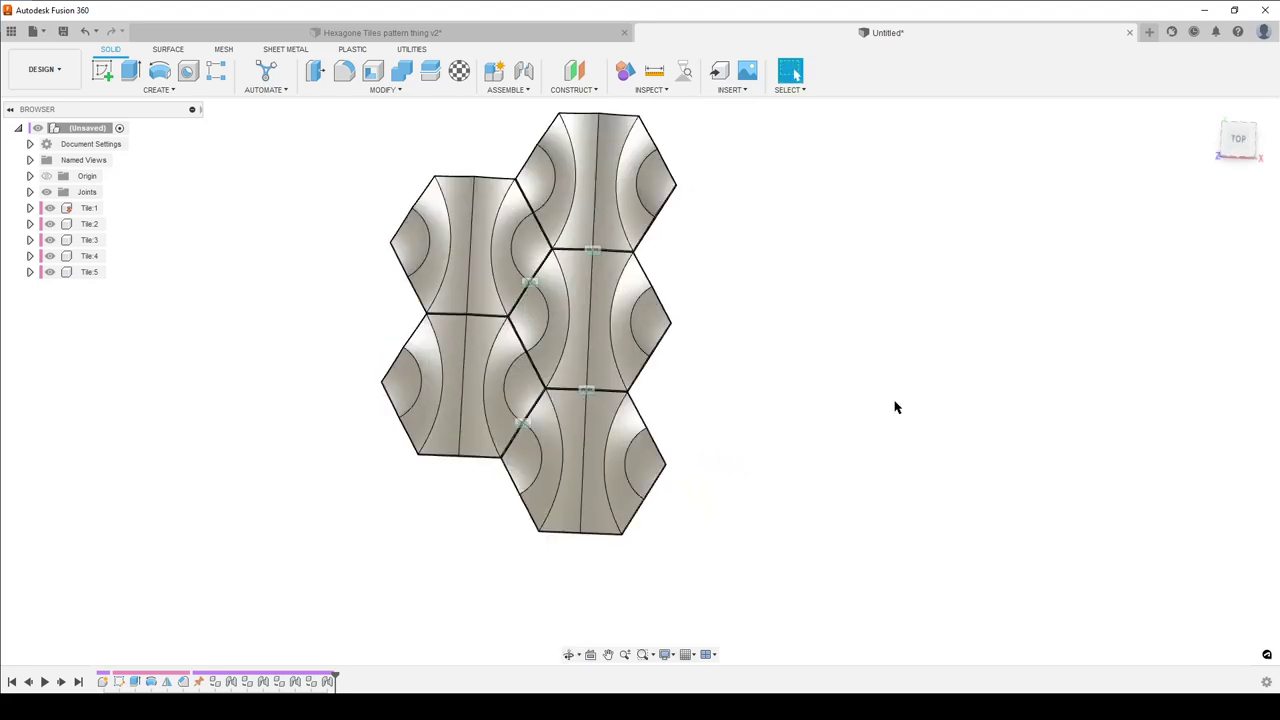
click(80, 208)
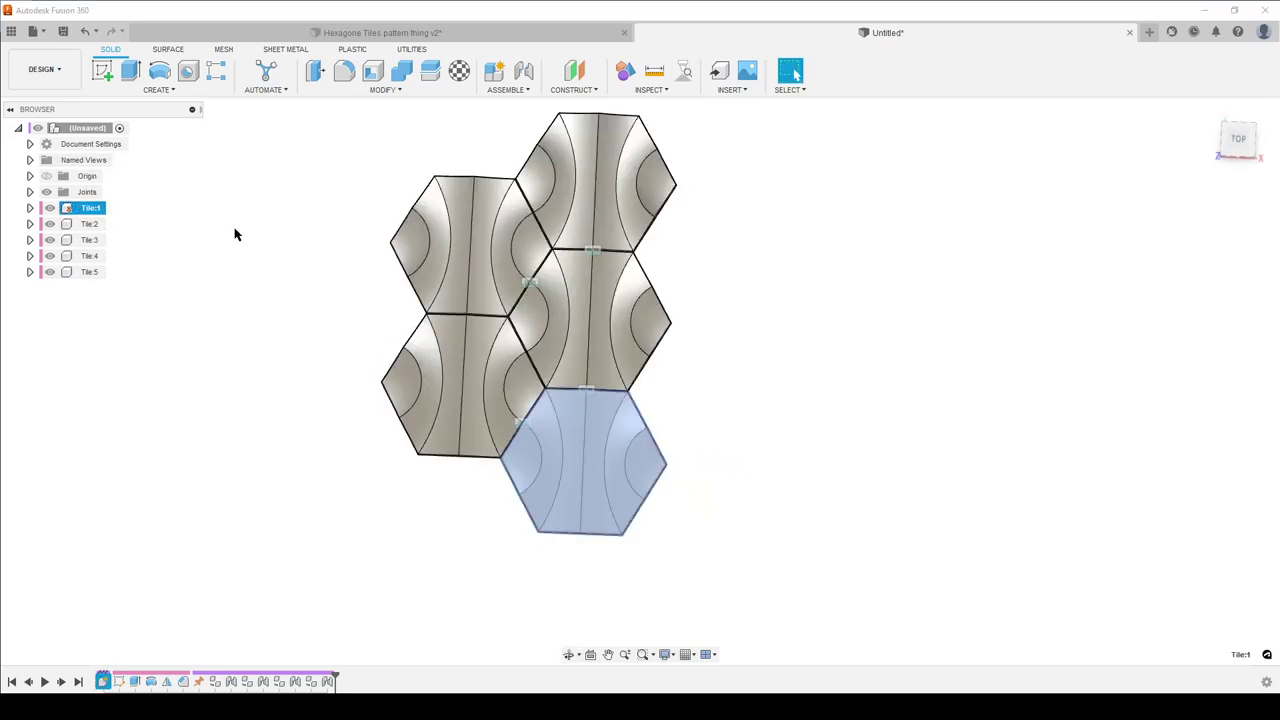
key(ctrl+c)
key(ctrl+v)
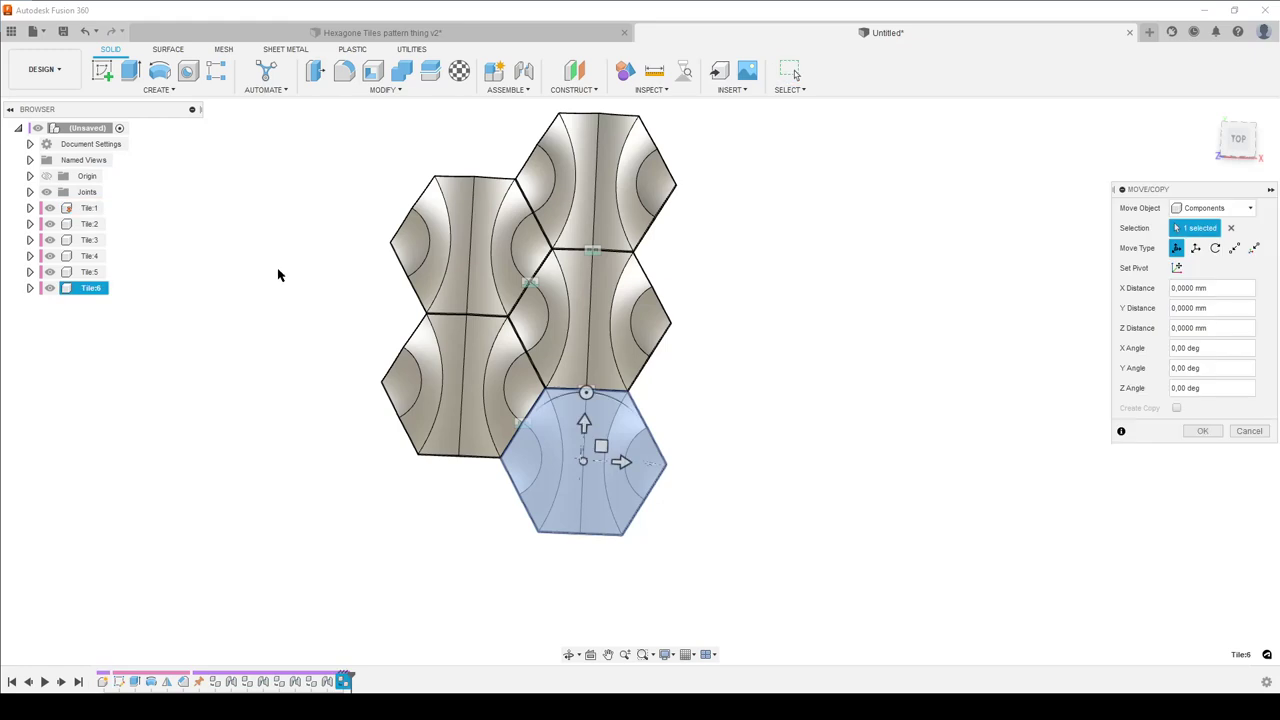
click(1202, 431)
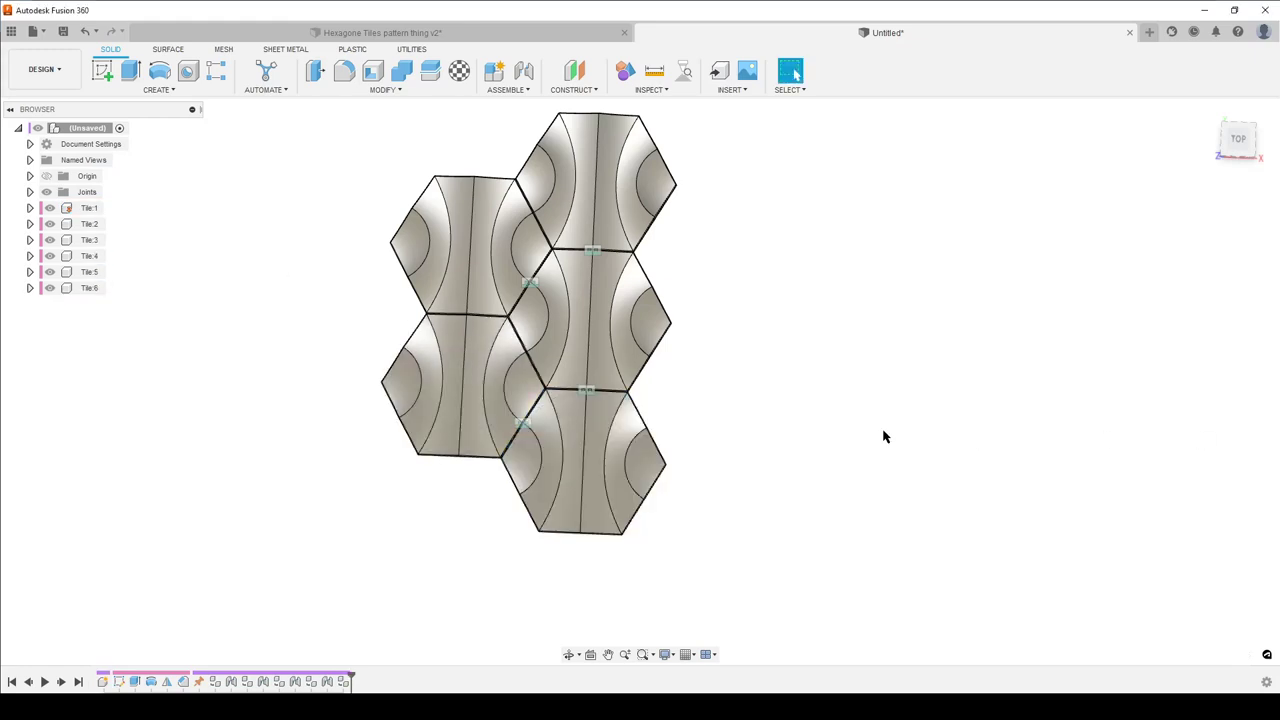
Step: Create a joint from the center of Tile:6's front side face to the center of Tile:1's back-right side face
click(523, 72)
shift+middle_drag(614, 400, 706, 194)
scroll(651, 500, up, 3)
scroll(620, 470, up, 5)
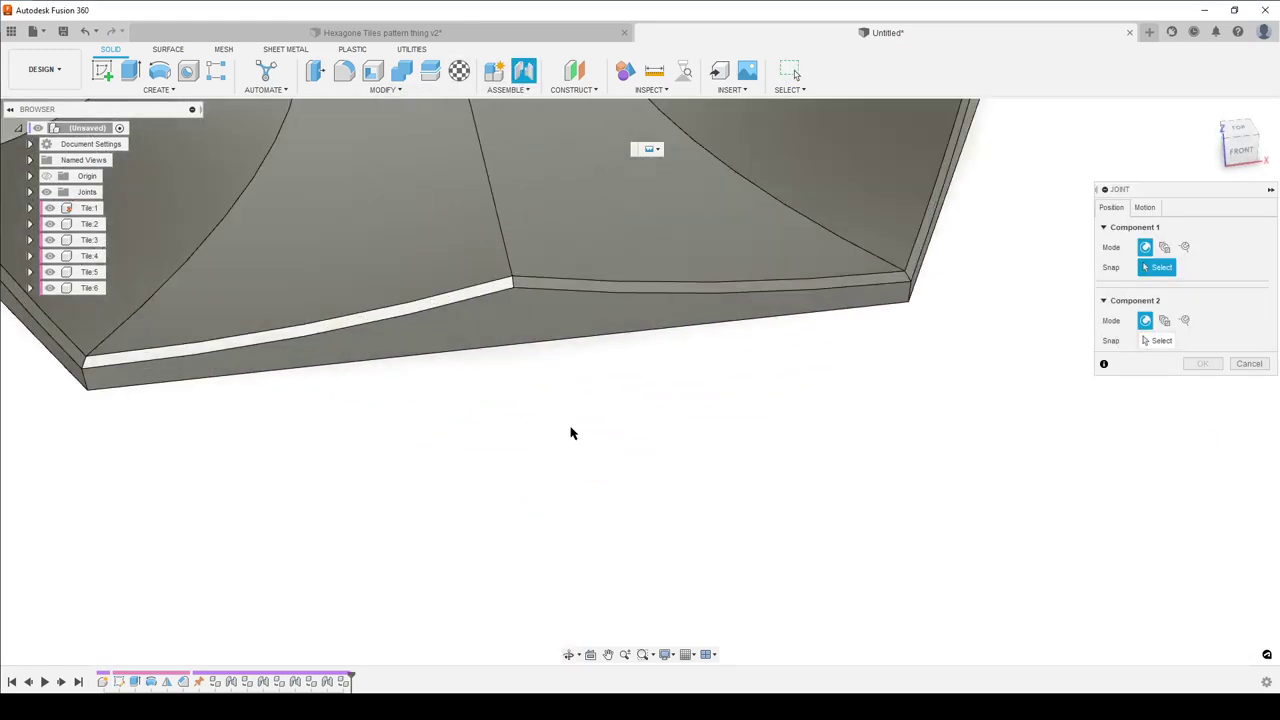
click(530, 342)
scroll(723, 434, down, 5)
shift+middle_drag(723, 434, 337, 323)
scroll(428, 321, up, 3)
scroll(445, 390, down, 5)
scroll(366, 463, up, 3)
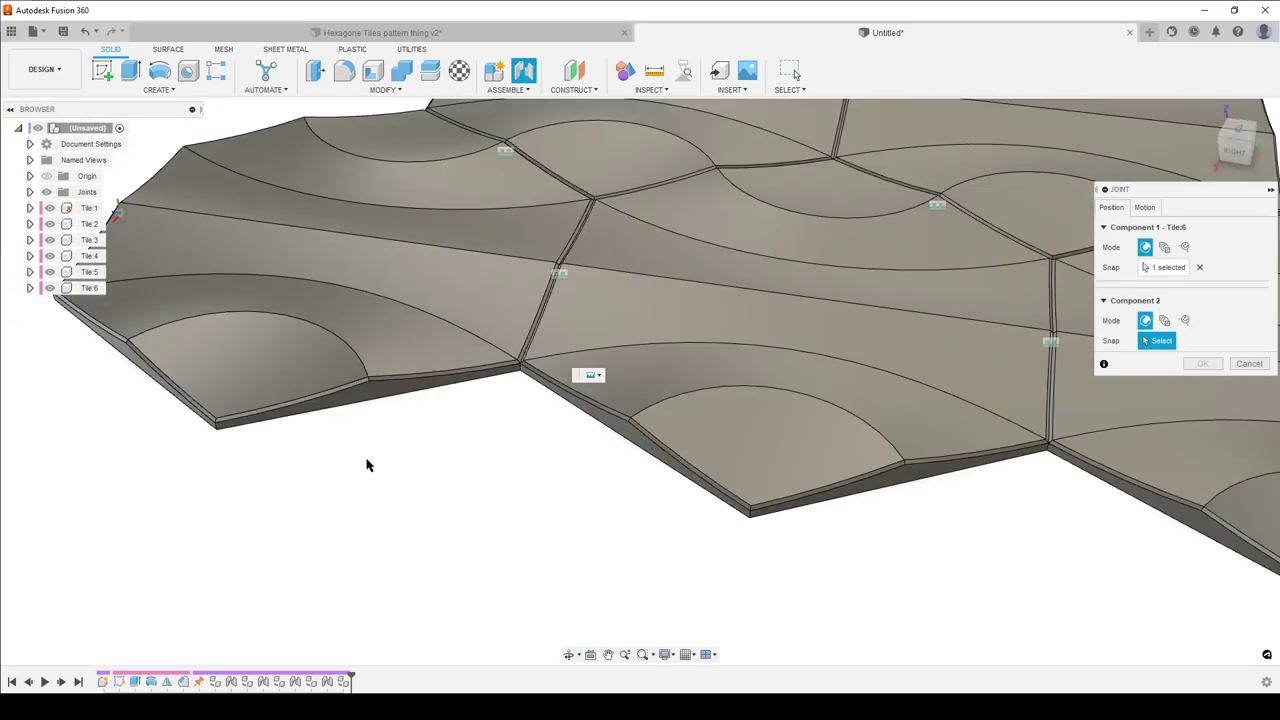
click(372, 392)
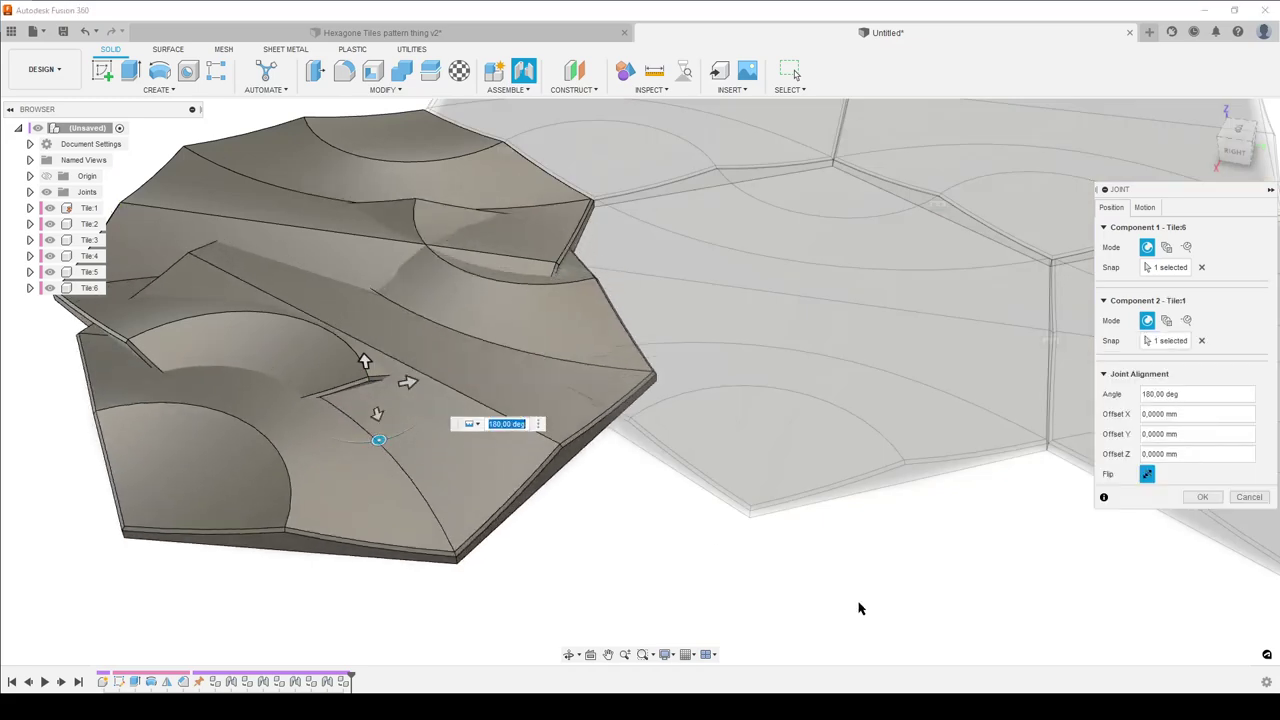
click(1200, 503)
Step: Duplicate Tile:1 in place as a seventh instance with zero offset
scroll(155, 367, down, 5)
shift+middle_drag(155, 367, 397, 423)
shift+middle_drag(530, 466, 660, 549)
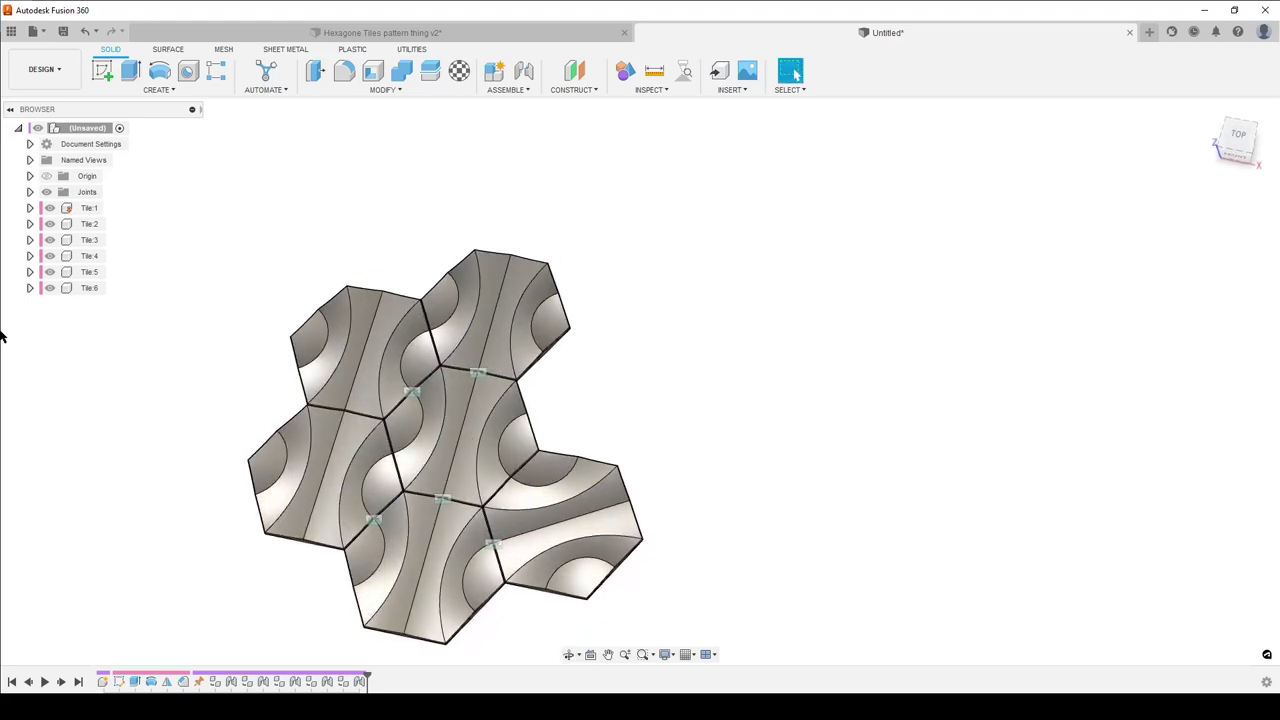
click(90, 207)
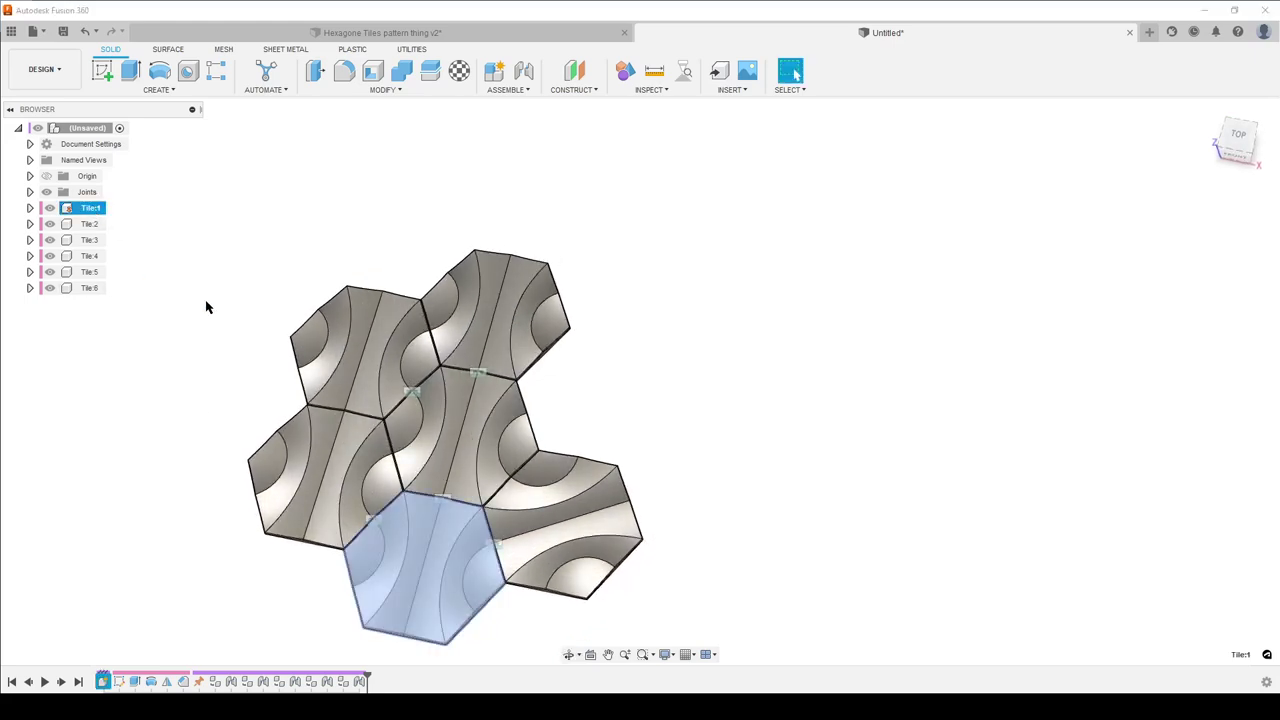
key(ctrl+v)
click(1199, 433)
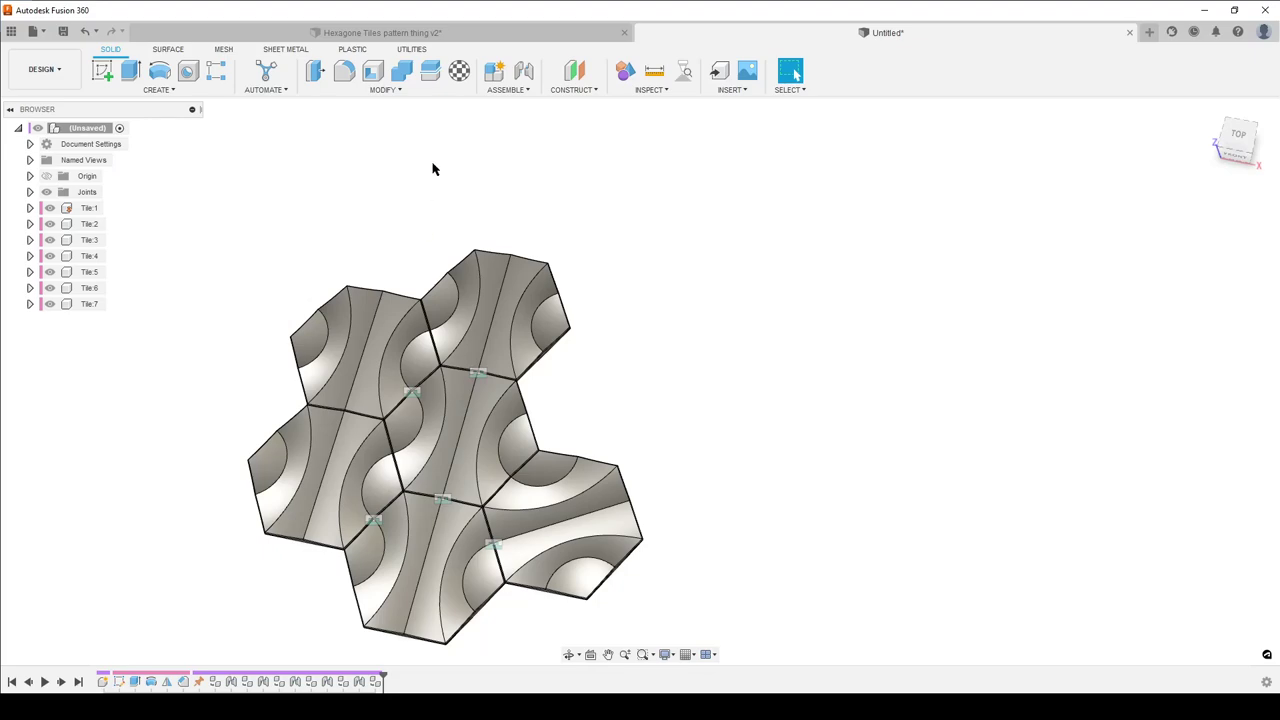
Step: Join the center of Tile:7's front-left side face to the center of Tile:6's back side face
click(521, 70)
shift+middle_drag(240, 491, 371, 240)
scroll(543, 517, up, 8)
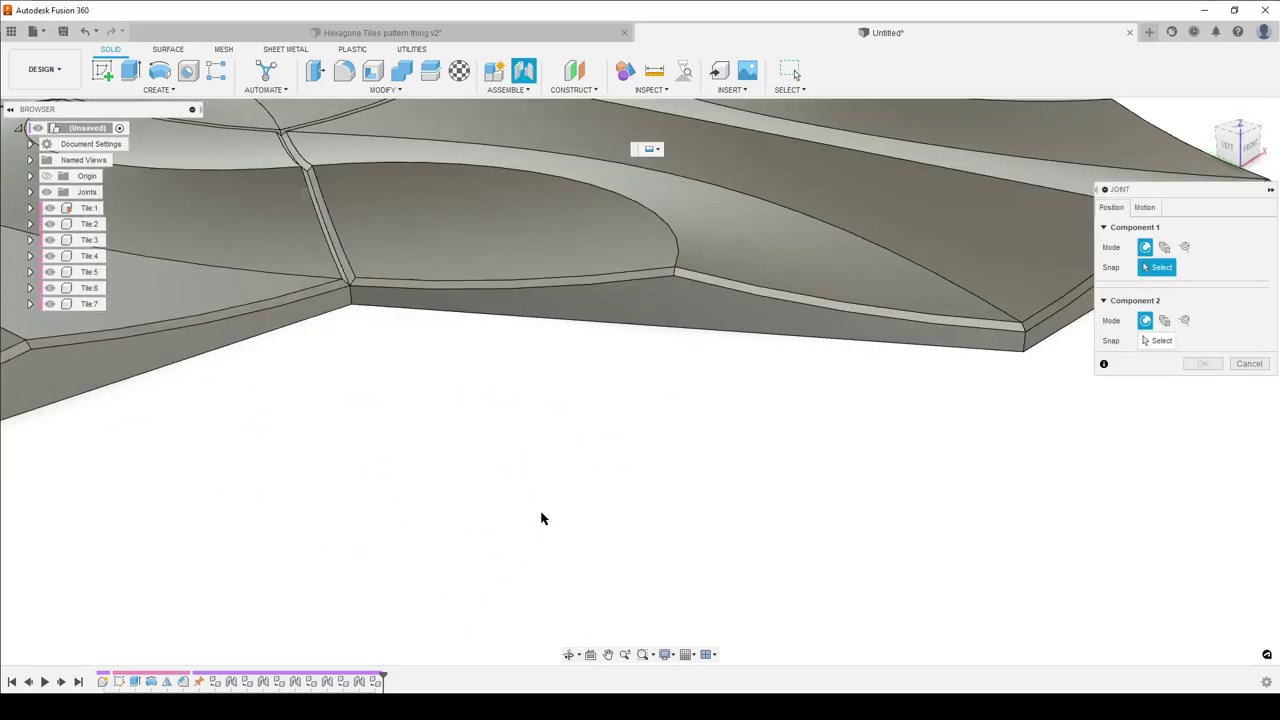
click(679, 310)
scroll(679, 310, down, 8)
shift+middle_drag(670, 400, 520, 443)
scroll(514, 477, up, 6)
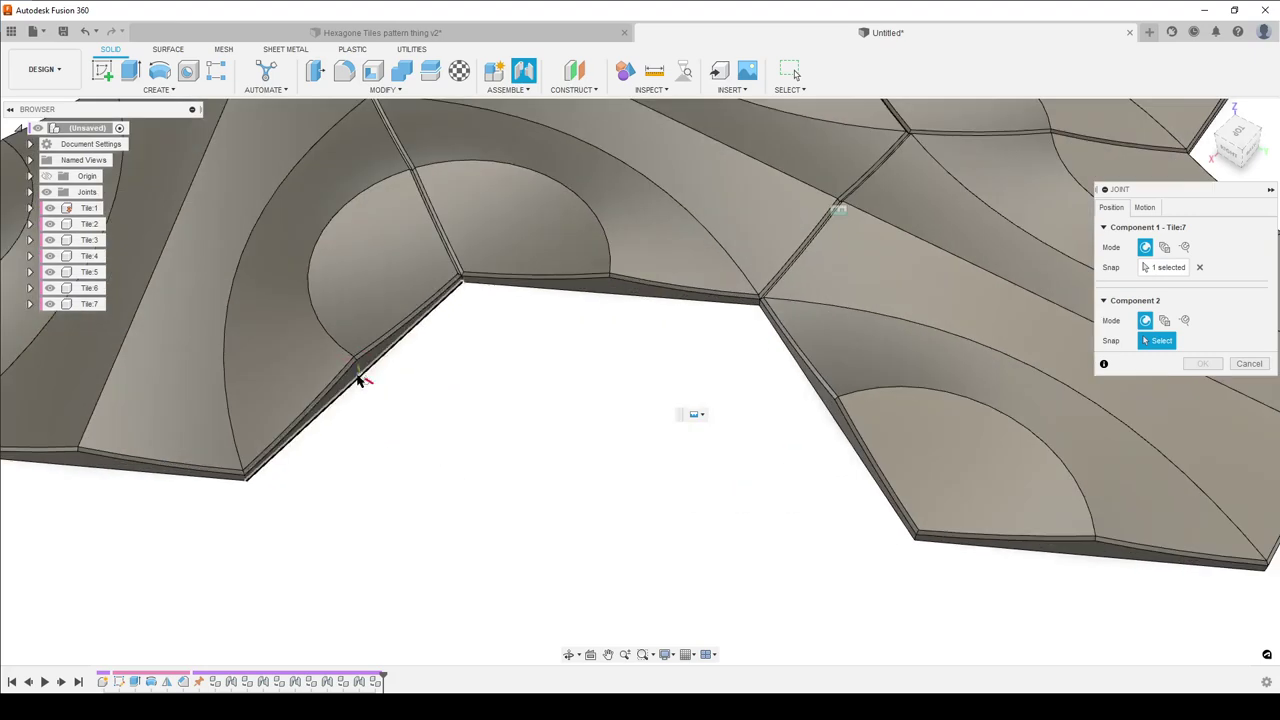
scroll(357, 372, up, 2)
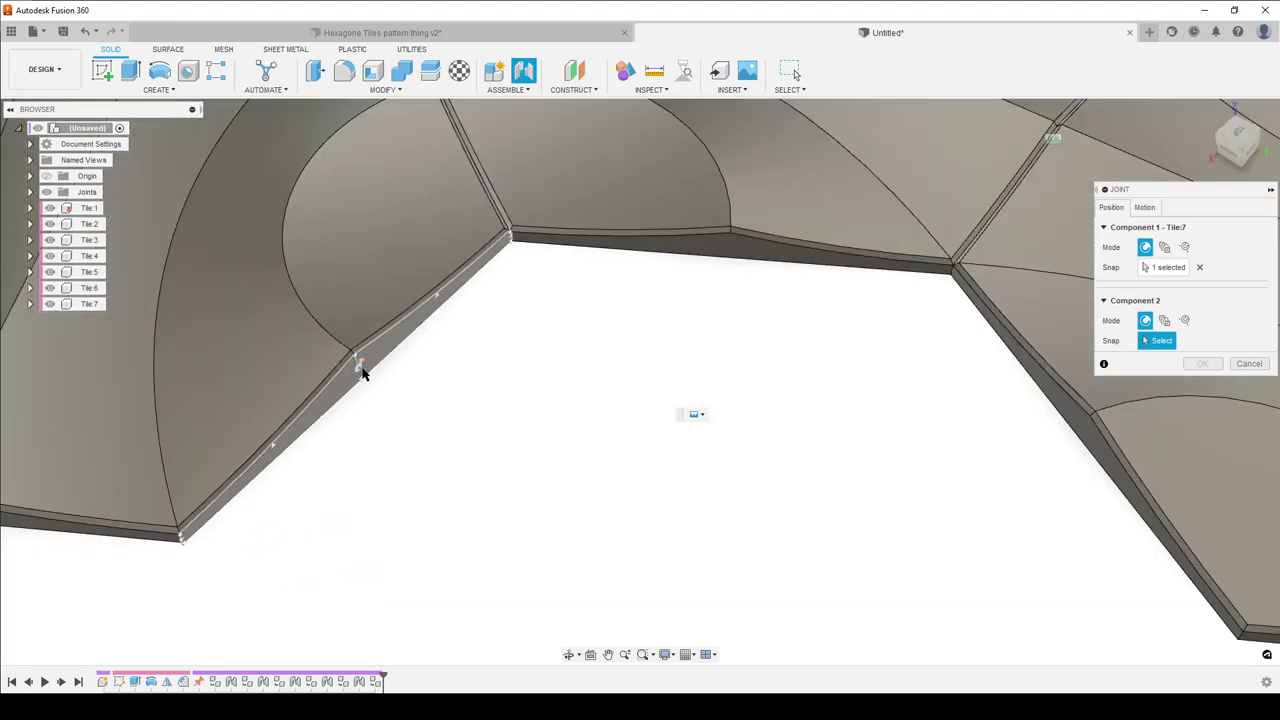
click(361, 369)
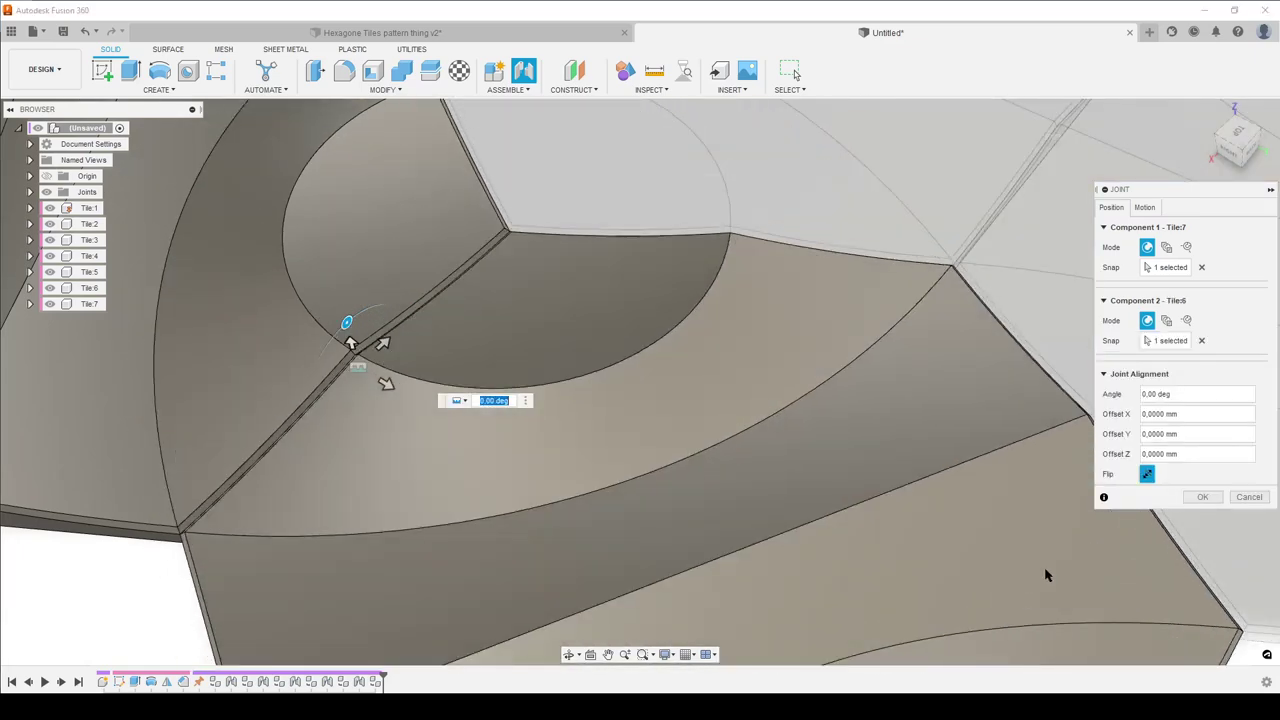
click(1203, 497)
scroll(187, 292, down, 8)
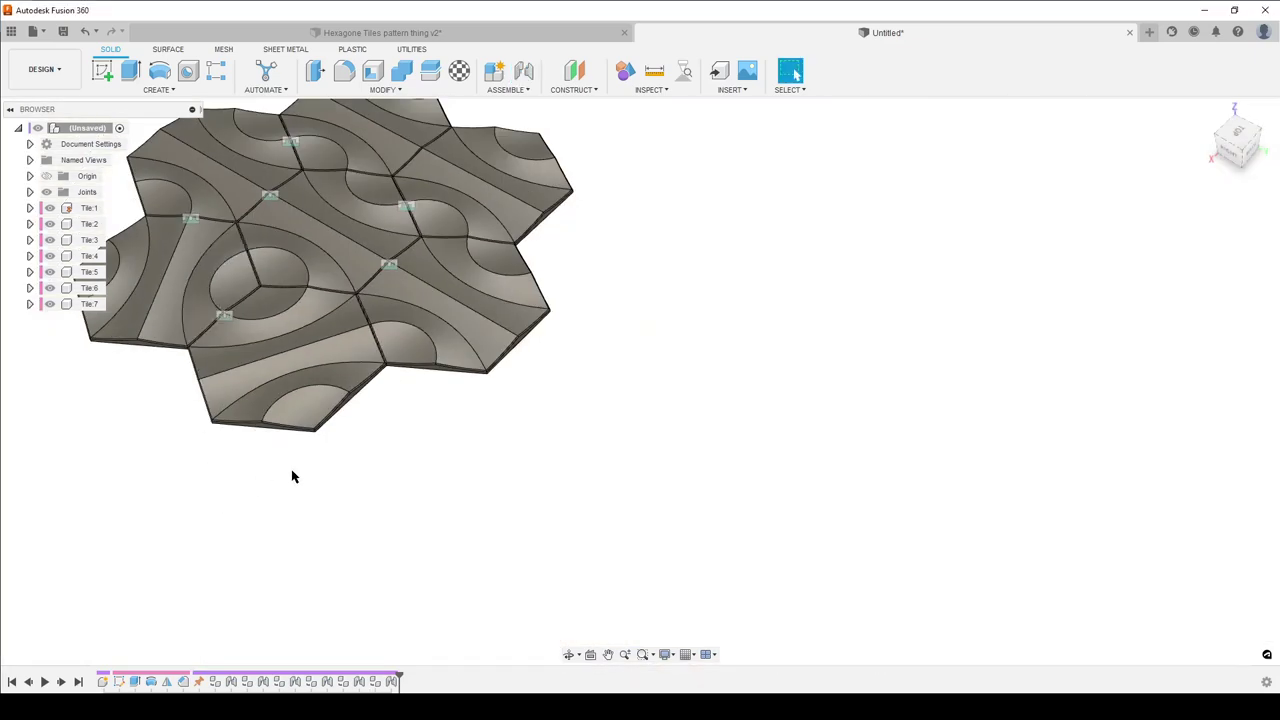
Step: Show the tiles of Selection Set1 in the Hexagone Tiles pattern thing v2 design and examine the finished pattern from above
shift+middle_drag(291, 477, 663, 323)
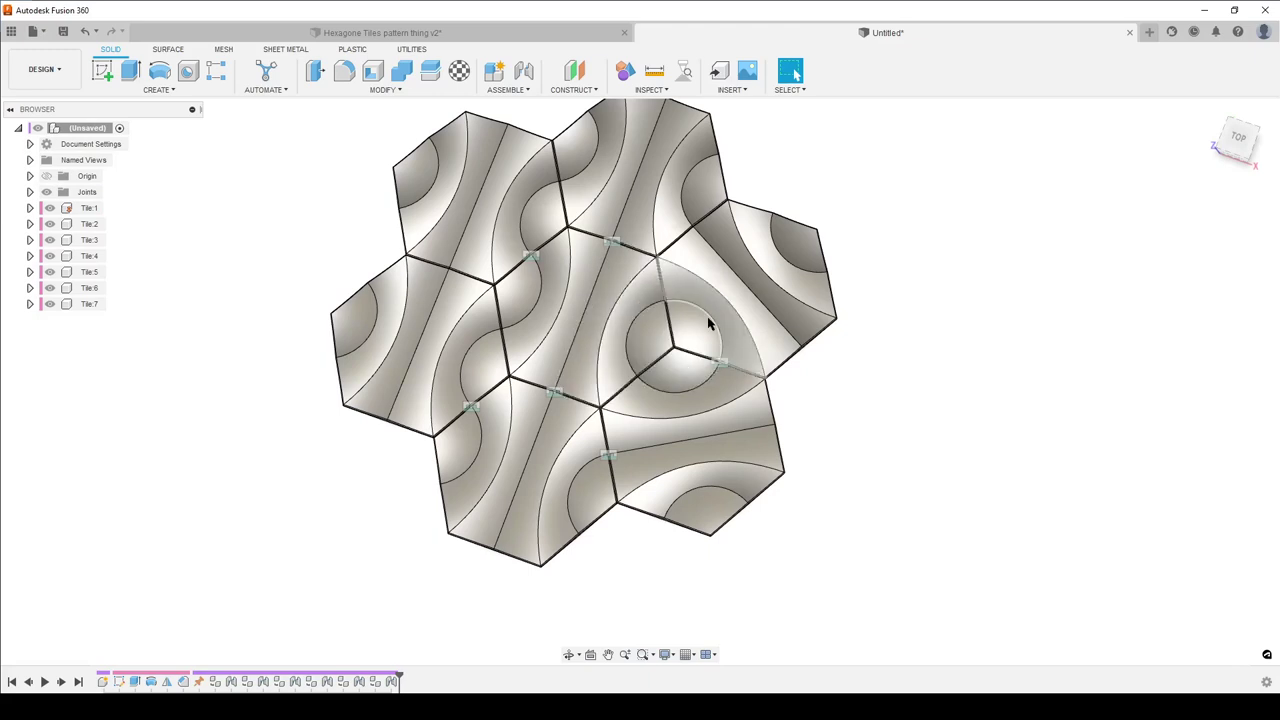
shift+middle_drag(856, 459, 654, 380)
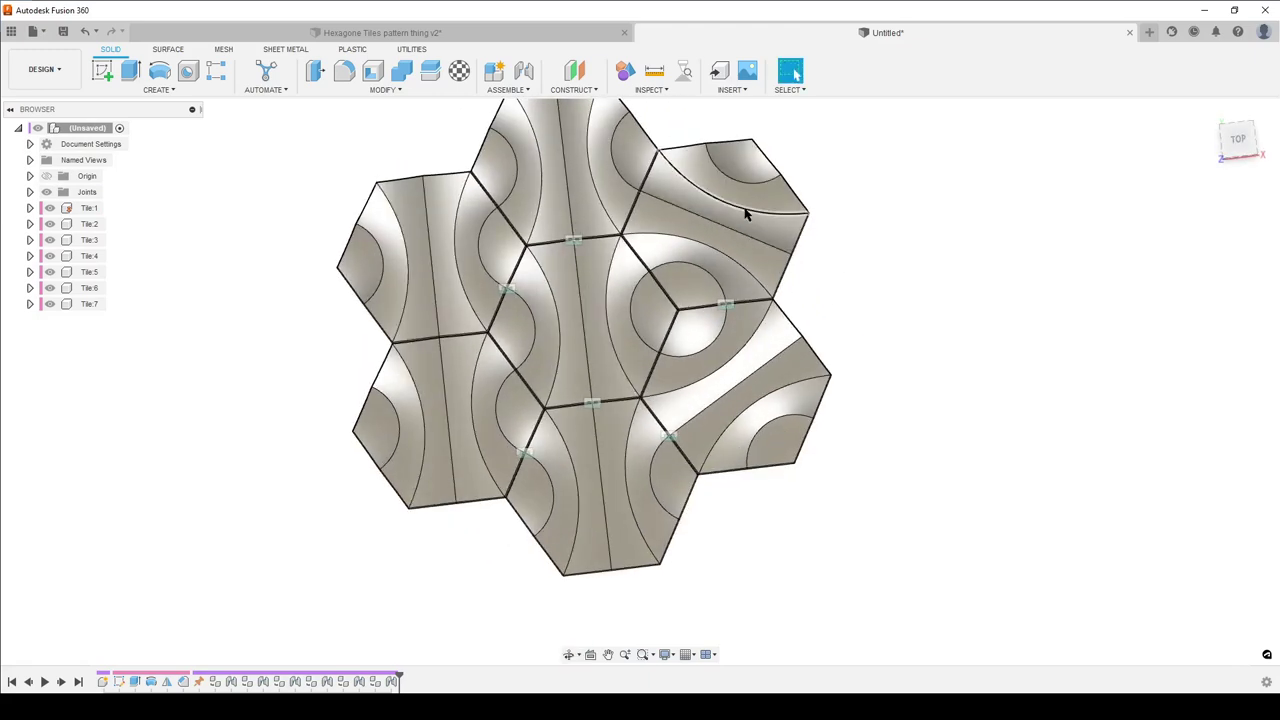
click(553, 41)
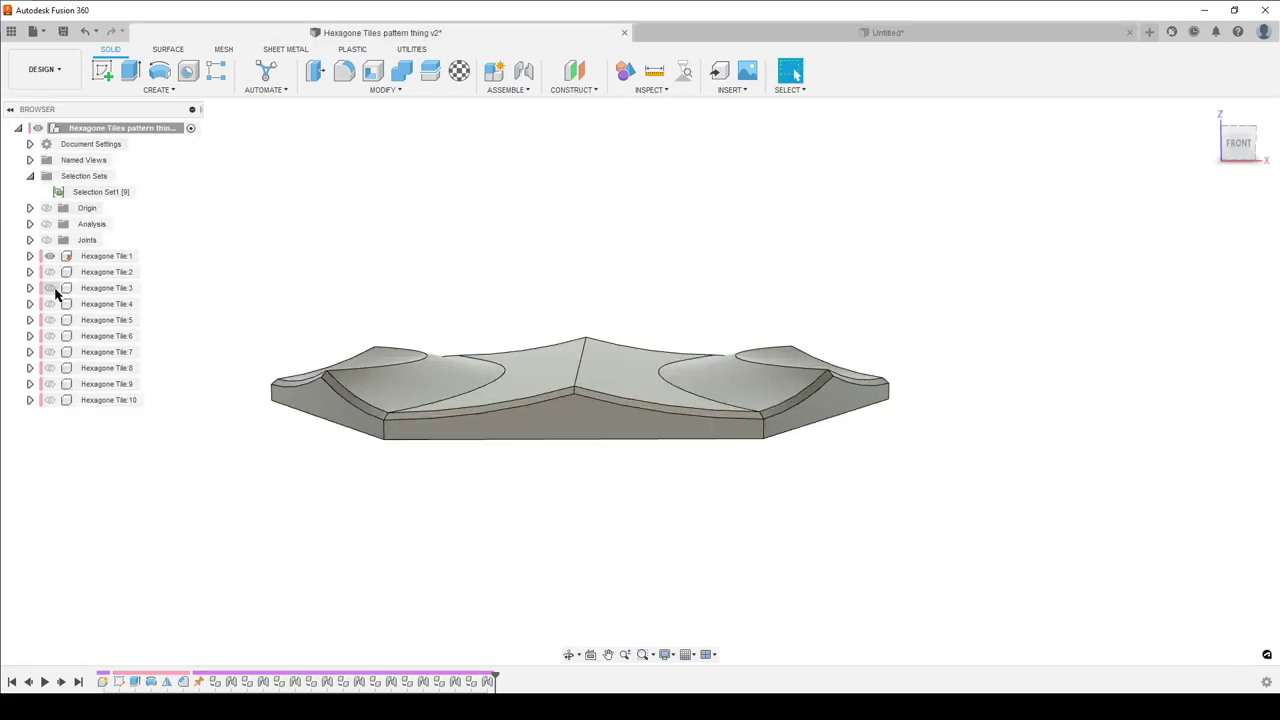
click(141, 192)
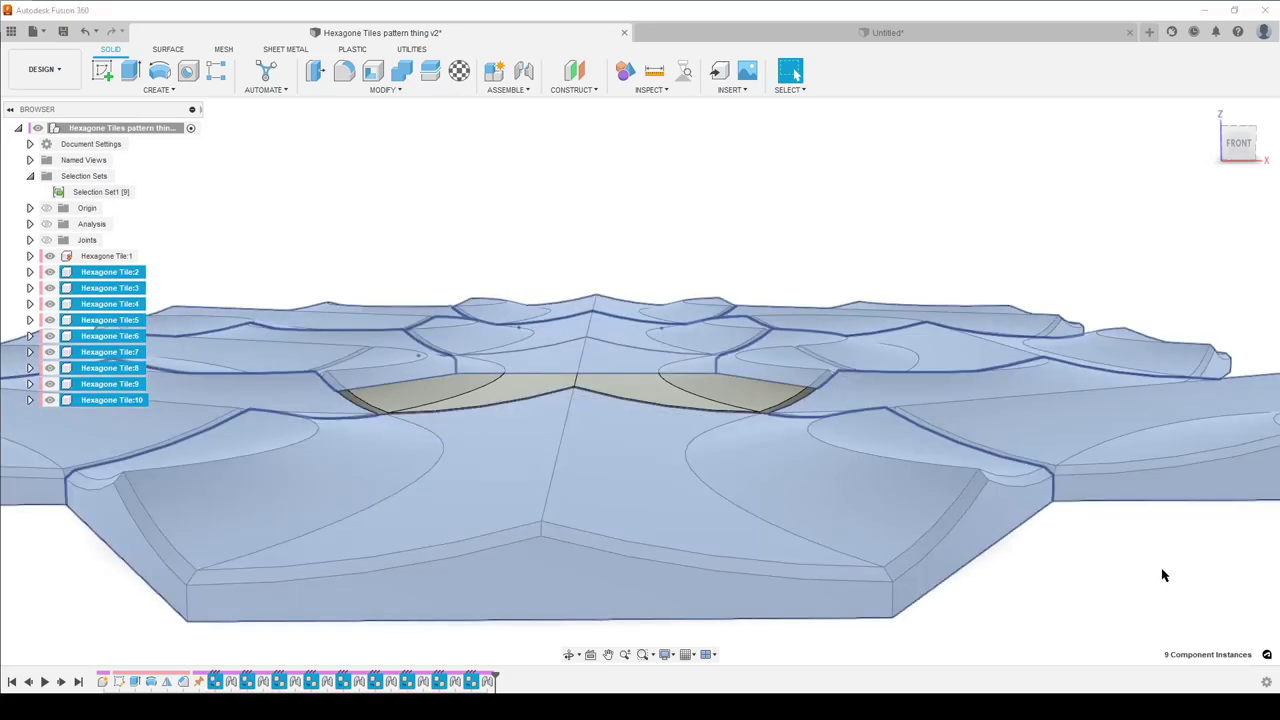
click(1160, 647)
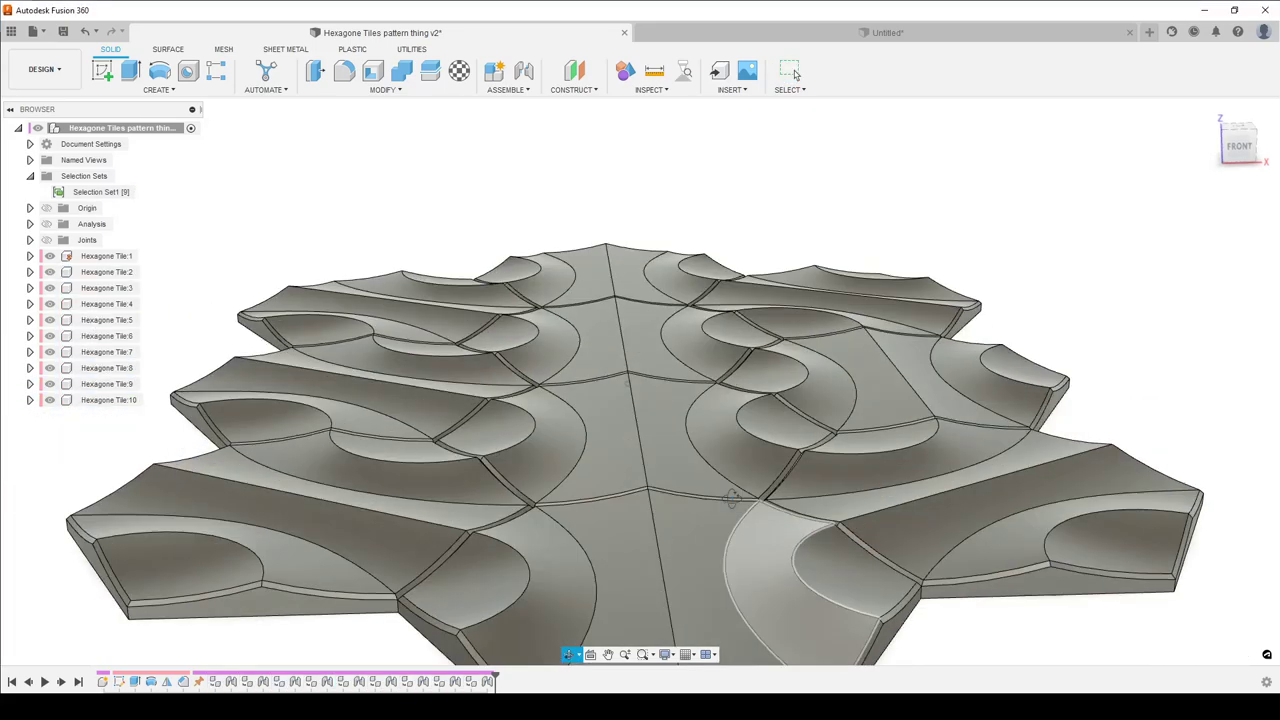
scroll(770, 465, down, 3)
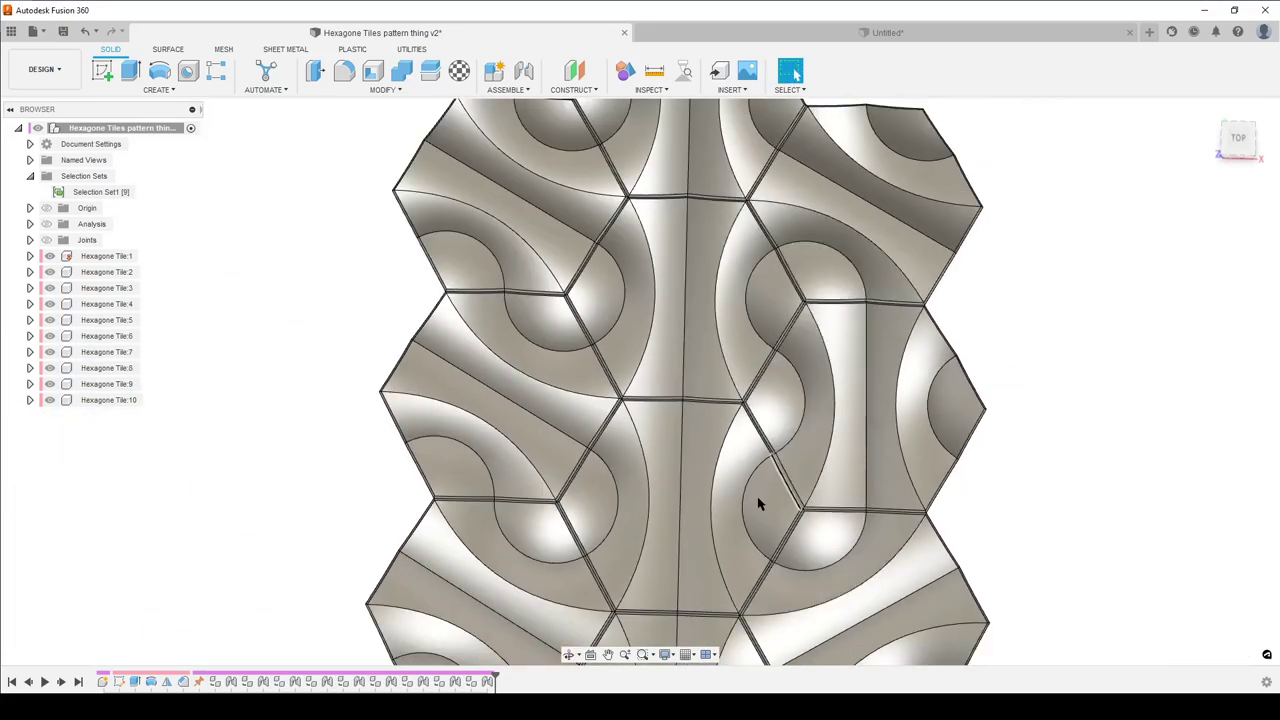
Step: Return to the untitled design and hide all the joint markers on the tile assembly
click(789, 32)
scroll(620, 410, down, 3)
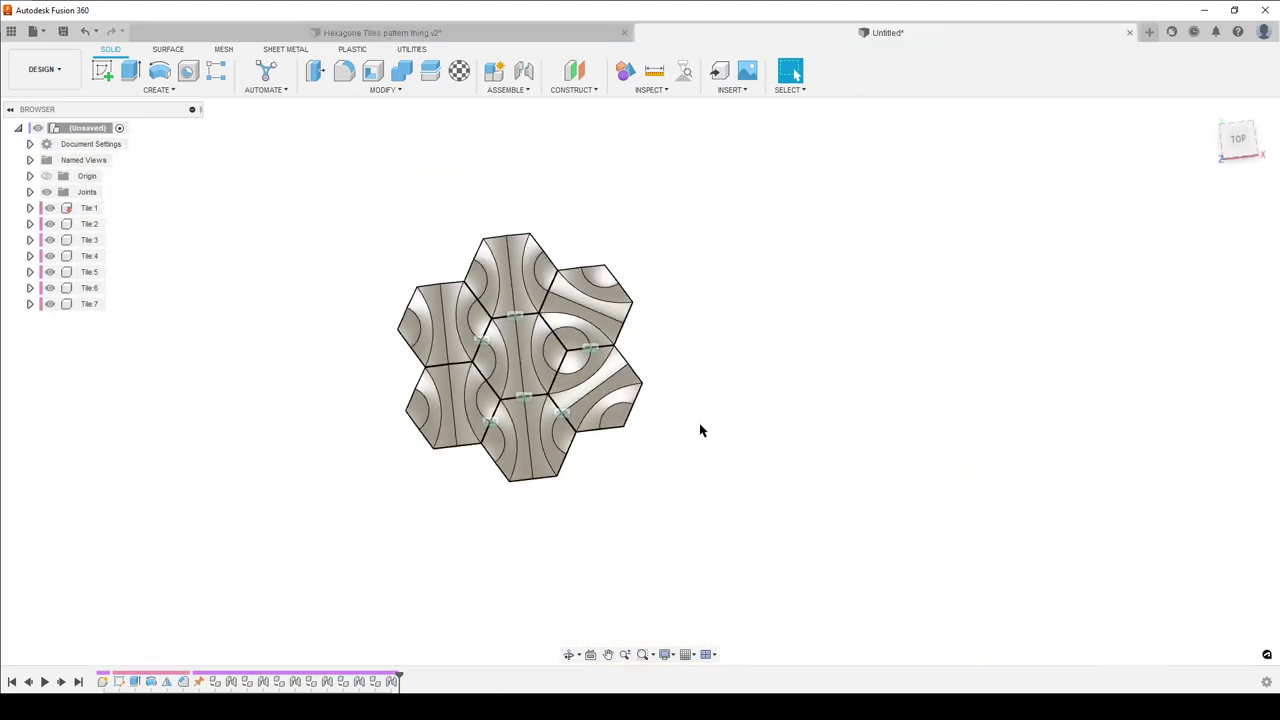
scroll(609, 449, up, 5)
middle_drag(609, 449, 432, 258)
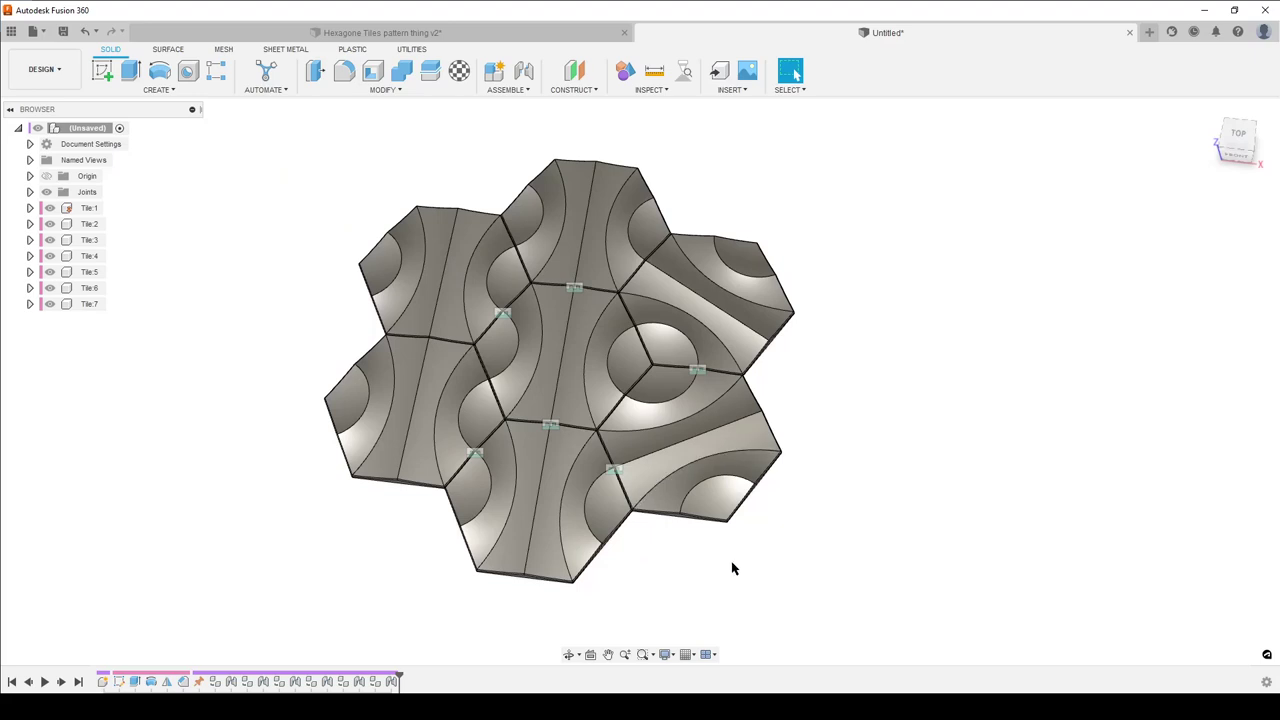
click(45, 193)
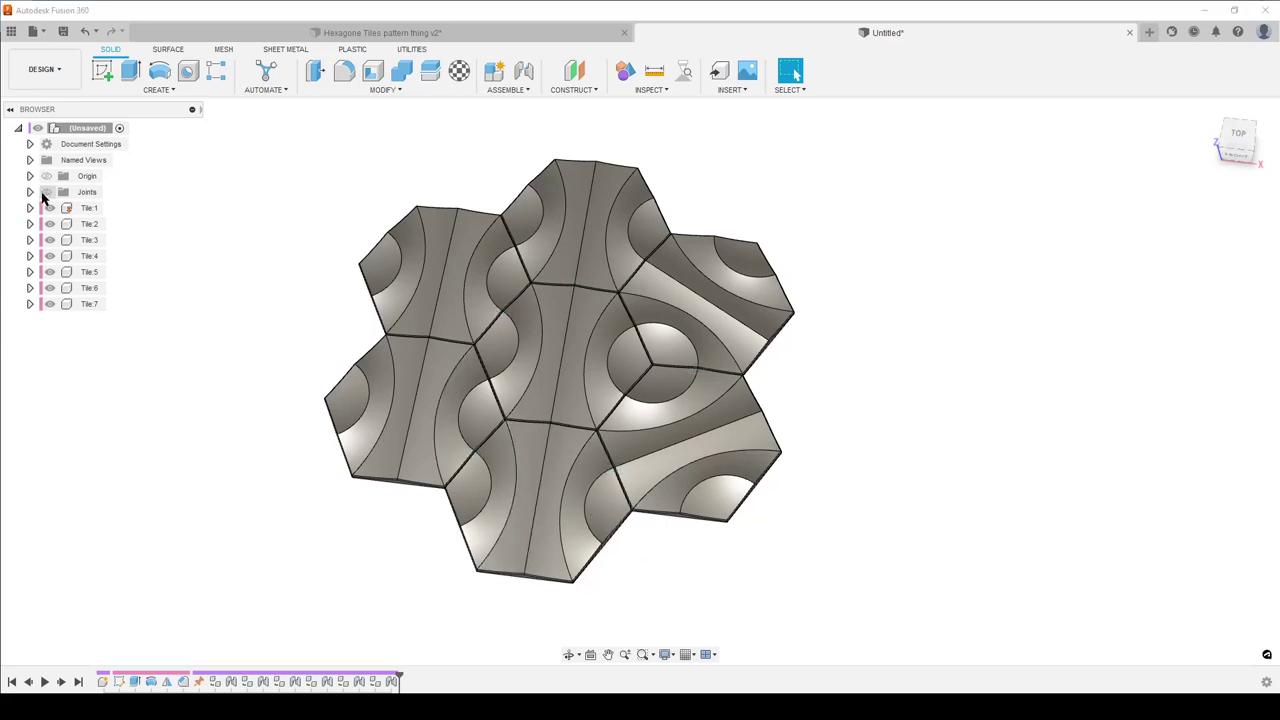
scroll(735, 545, down, 3)
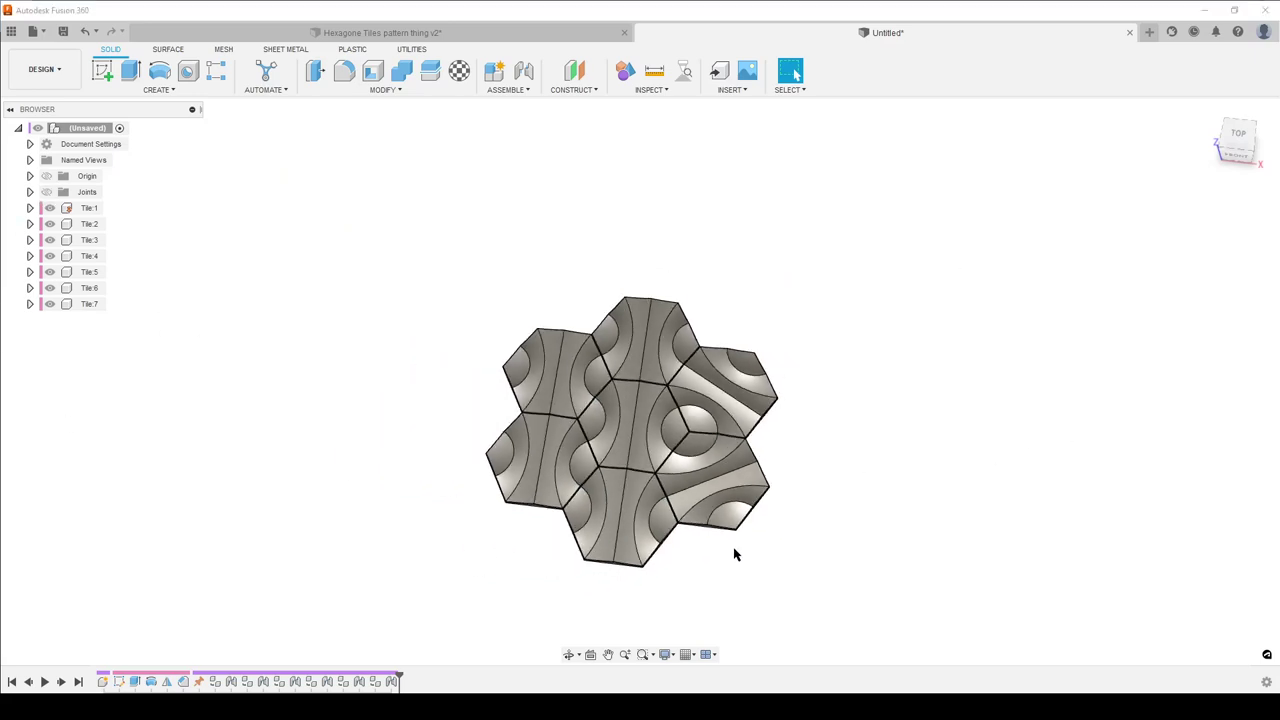
scroll(712, 571, up, 2)
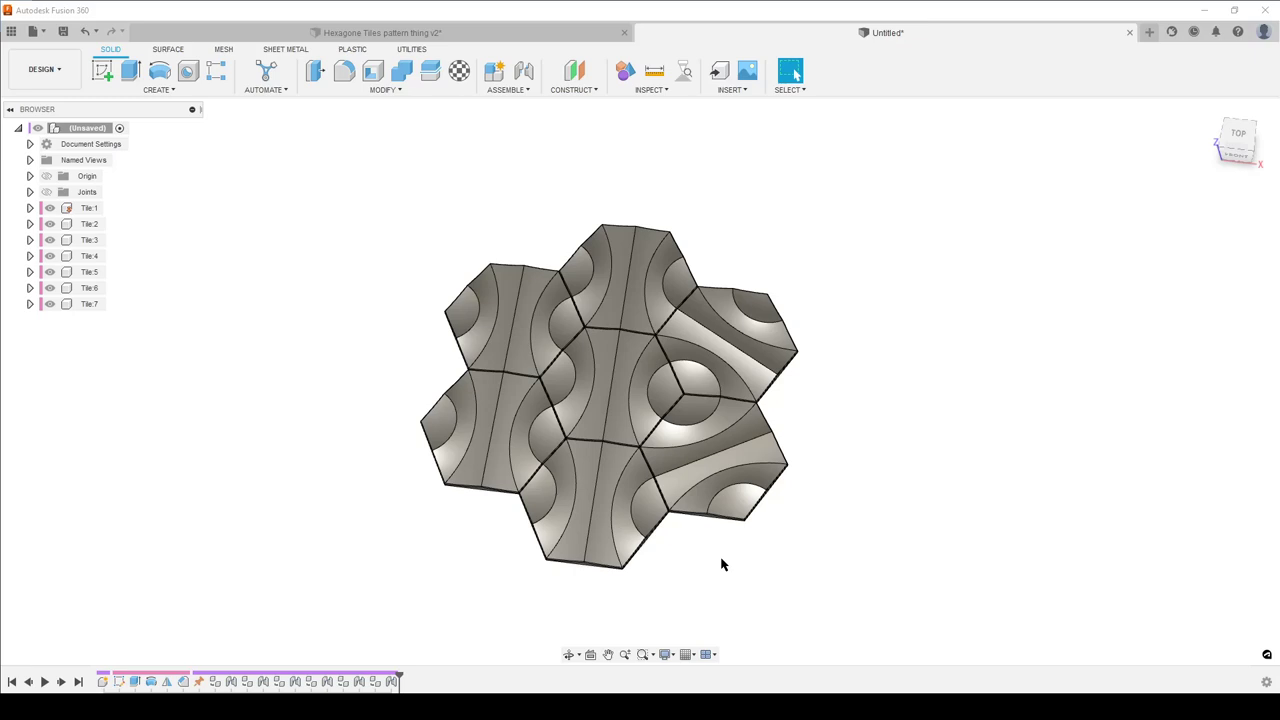
scroll(712, 563, up, 2)
scroll(706, 560, down, 4)
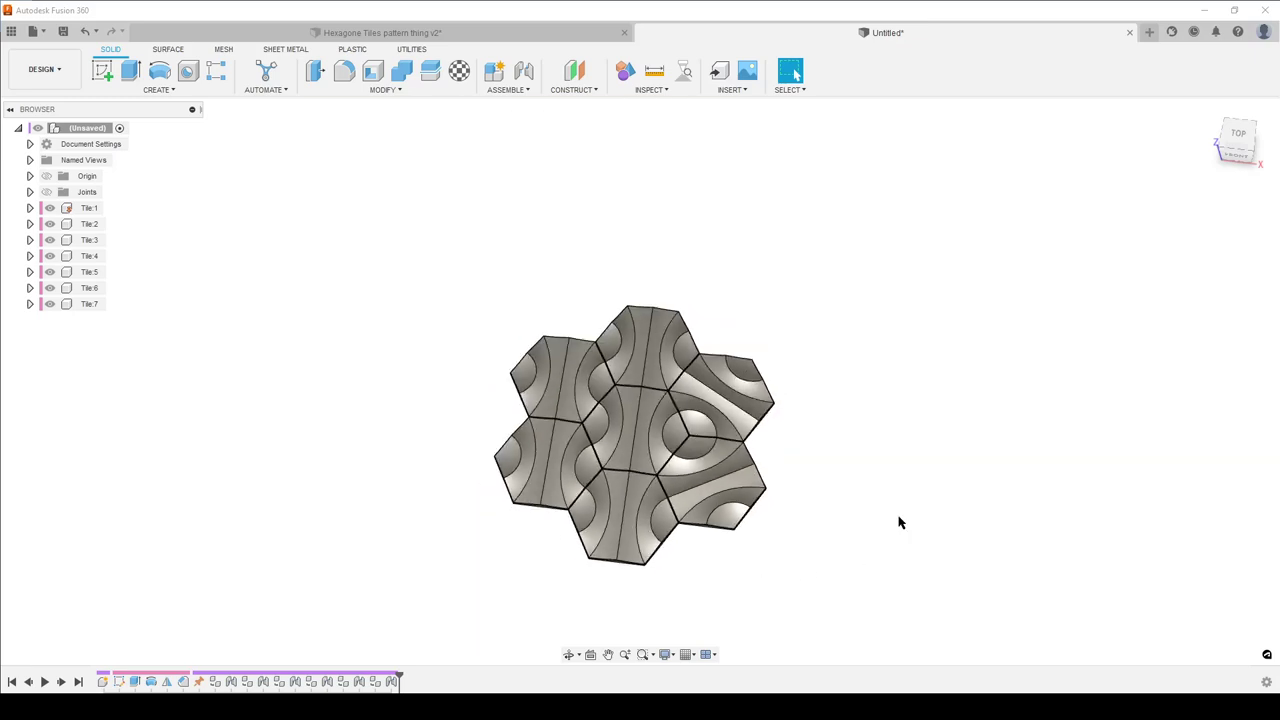